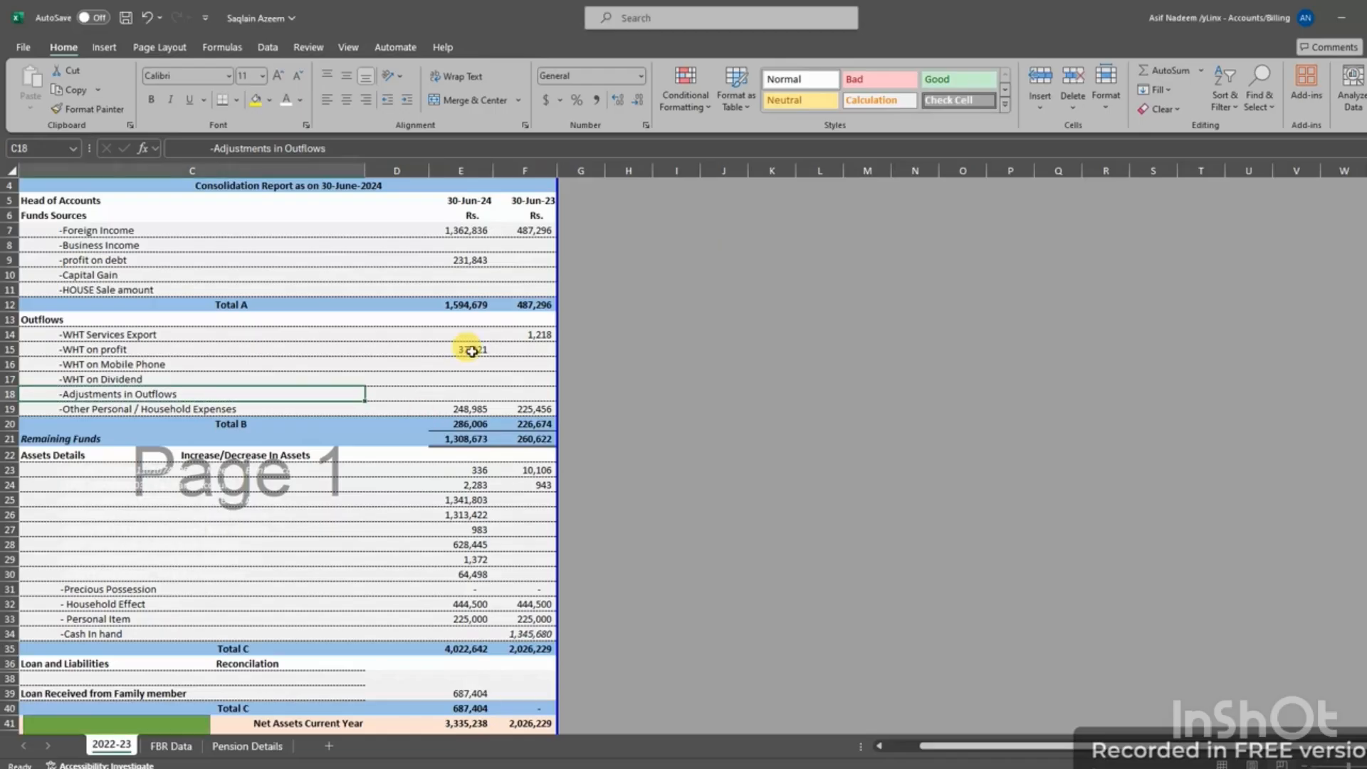
Check the 2024 Total B figure, then rename the 2022-23 sheet to 2023-24
left_click(433, 424)
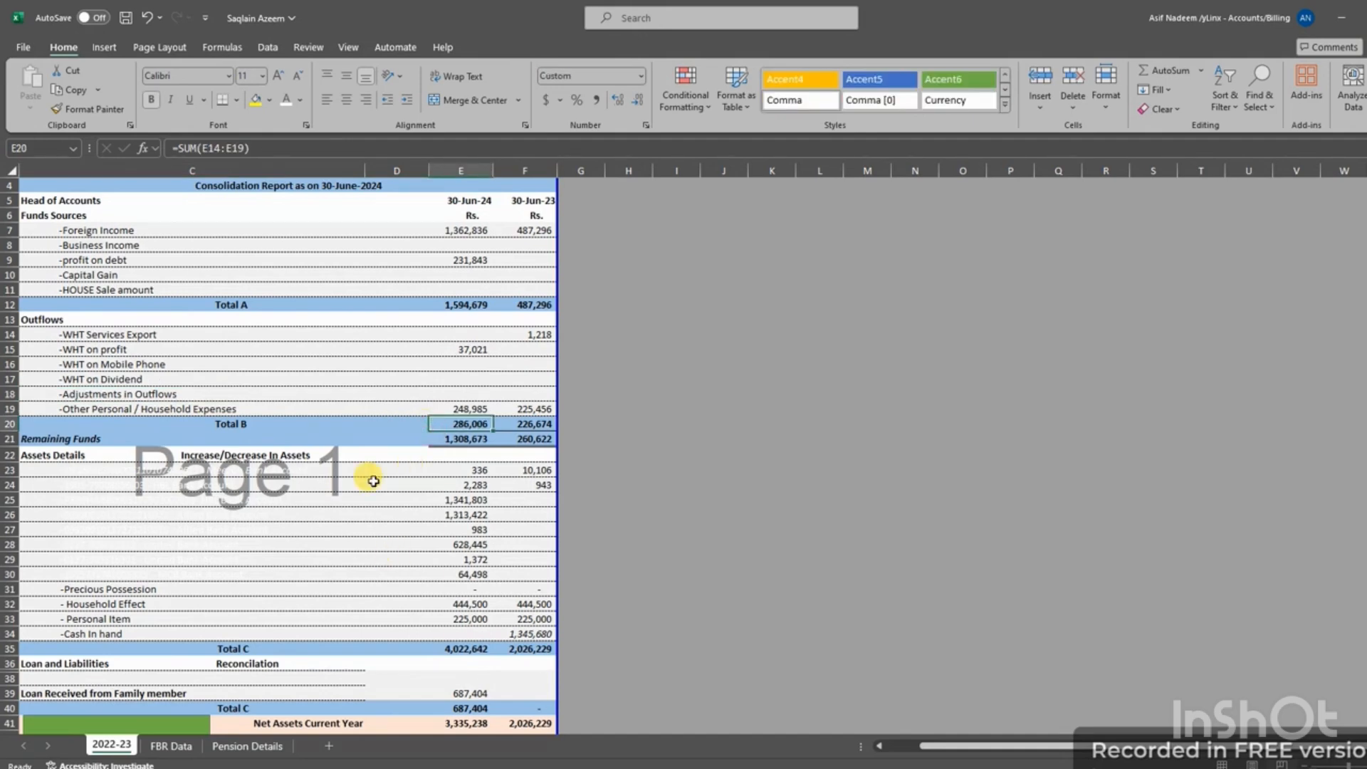
scroll(380, 455, "up", 1)
scroll(376, 454, "down", 3)
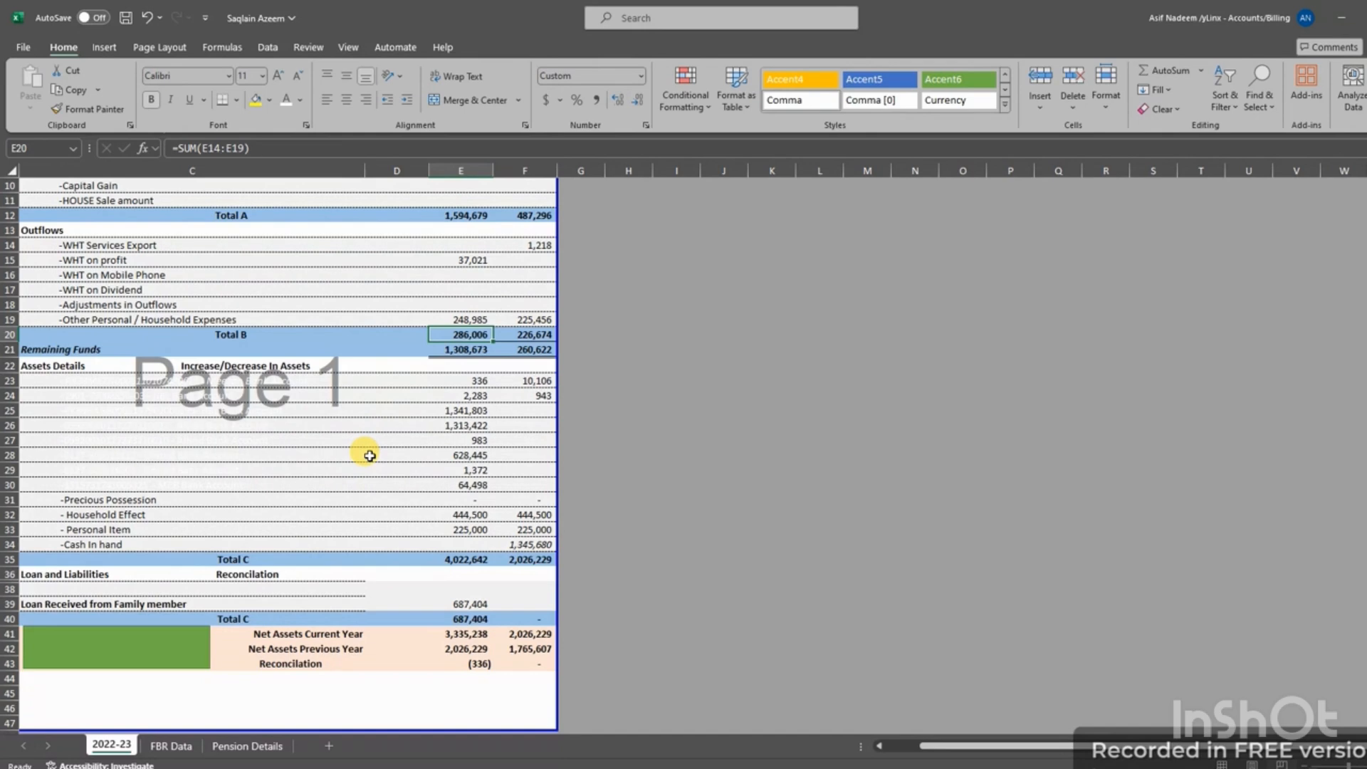
right_click(106, 745)
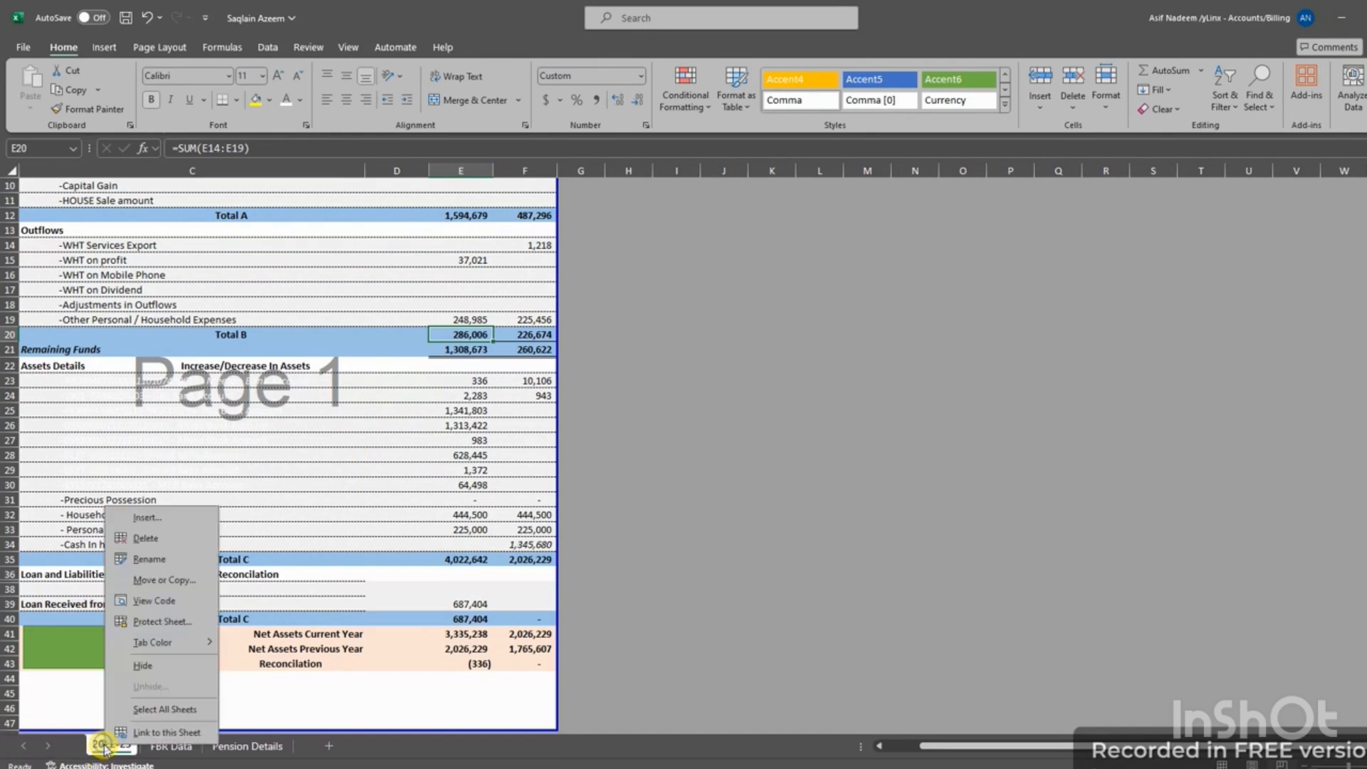
left_click(149, 559)
left_click(114, 745)
key("BackSpace")
type("3")
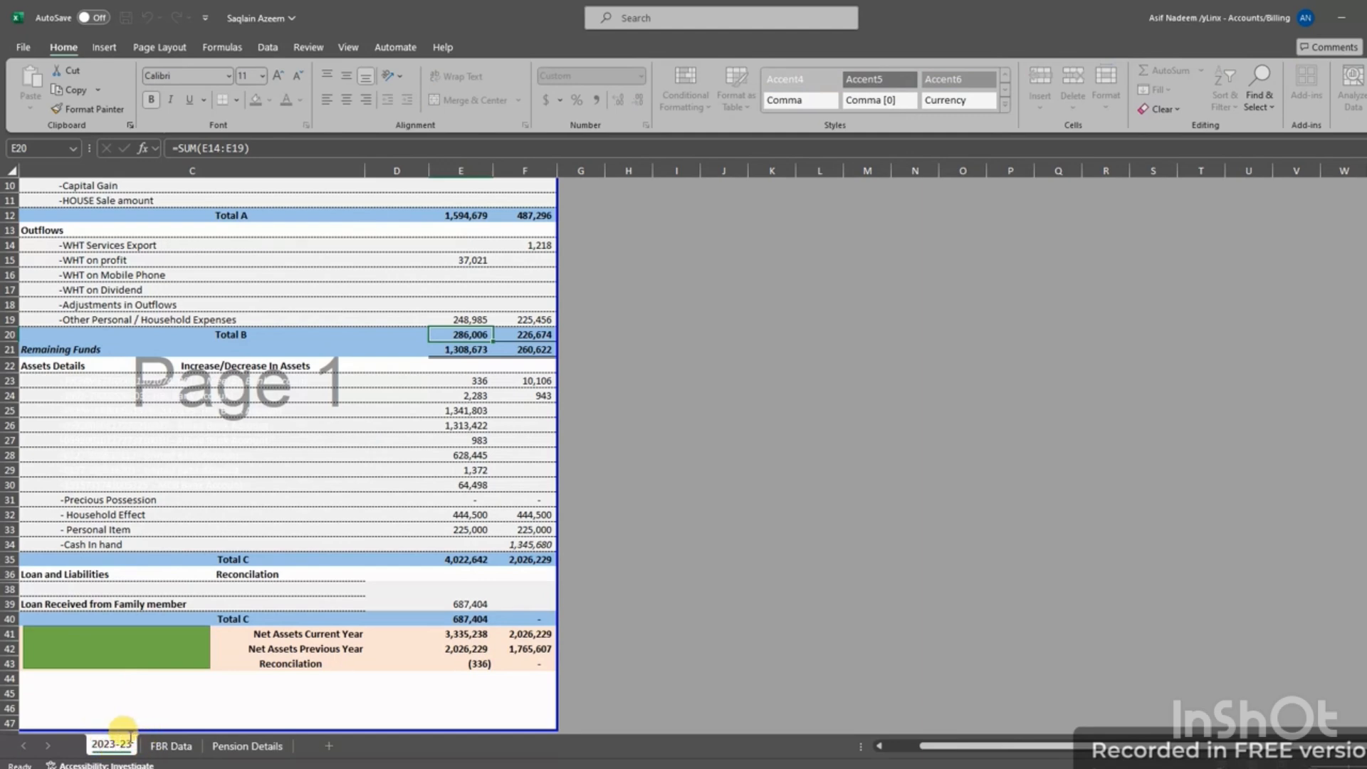
key("BackSpace")
type("4")
key("Return")
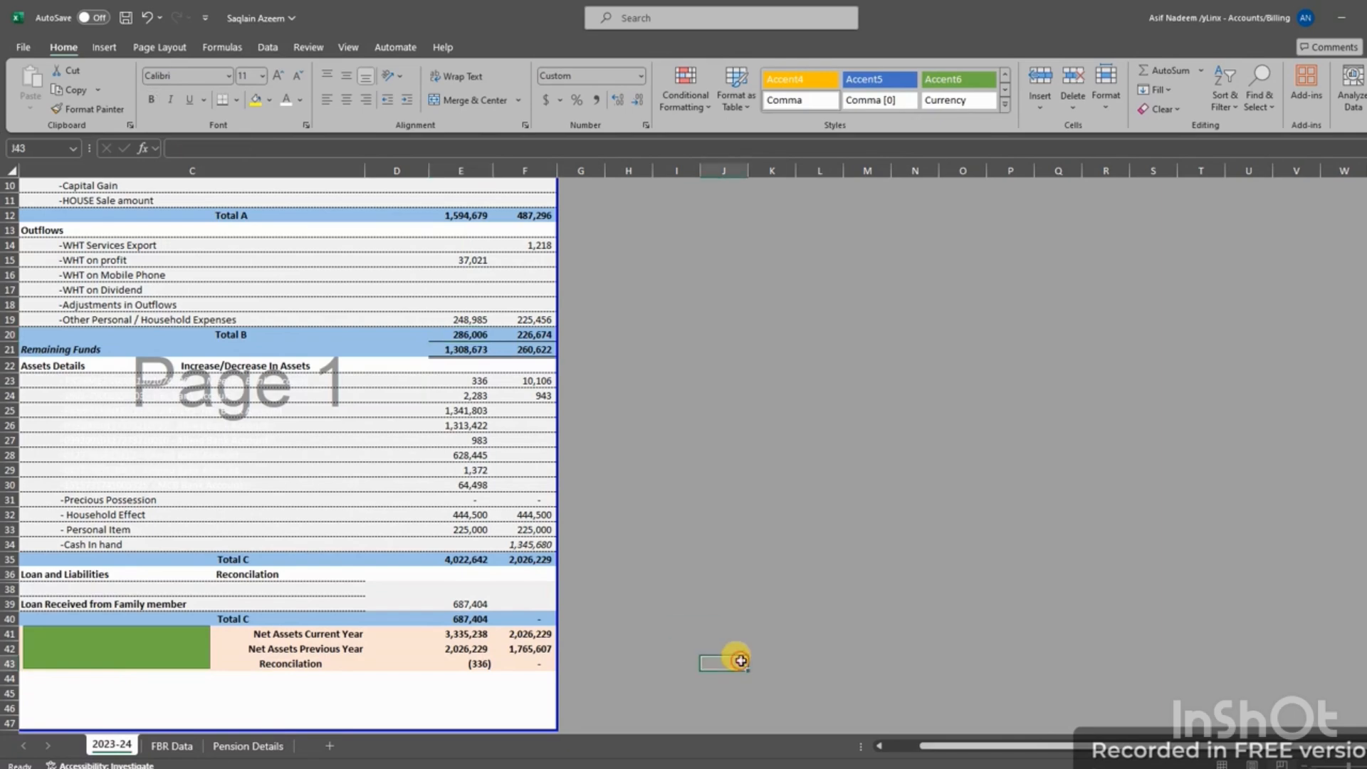
Compare FBR Data and Pension Details, confirming Foreign Income of 1,362,836, then return to 2023-24
left_click(161, 746)
left_click(240, 748)
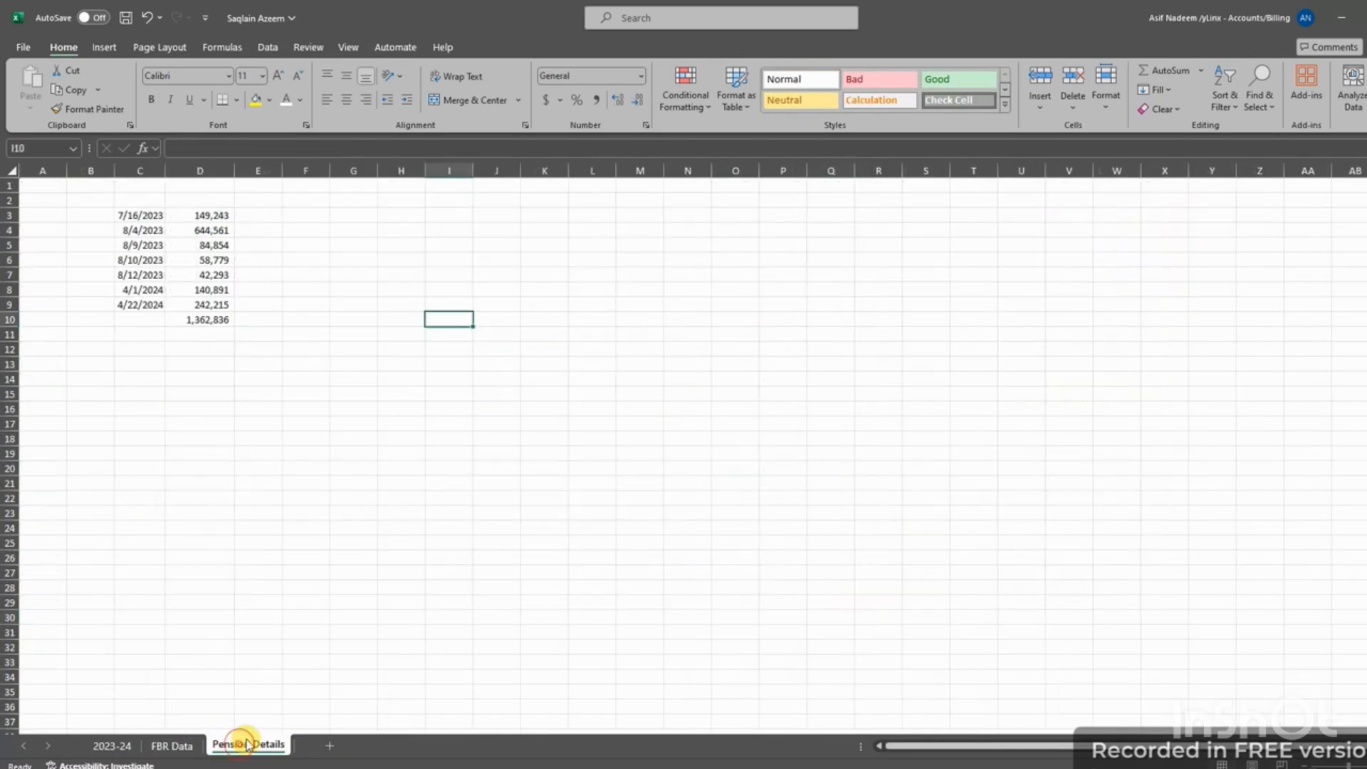
left_click(112, 745)
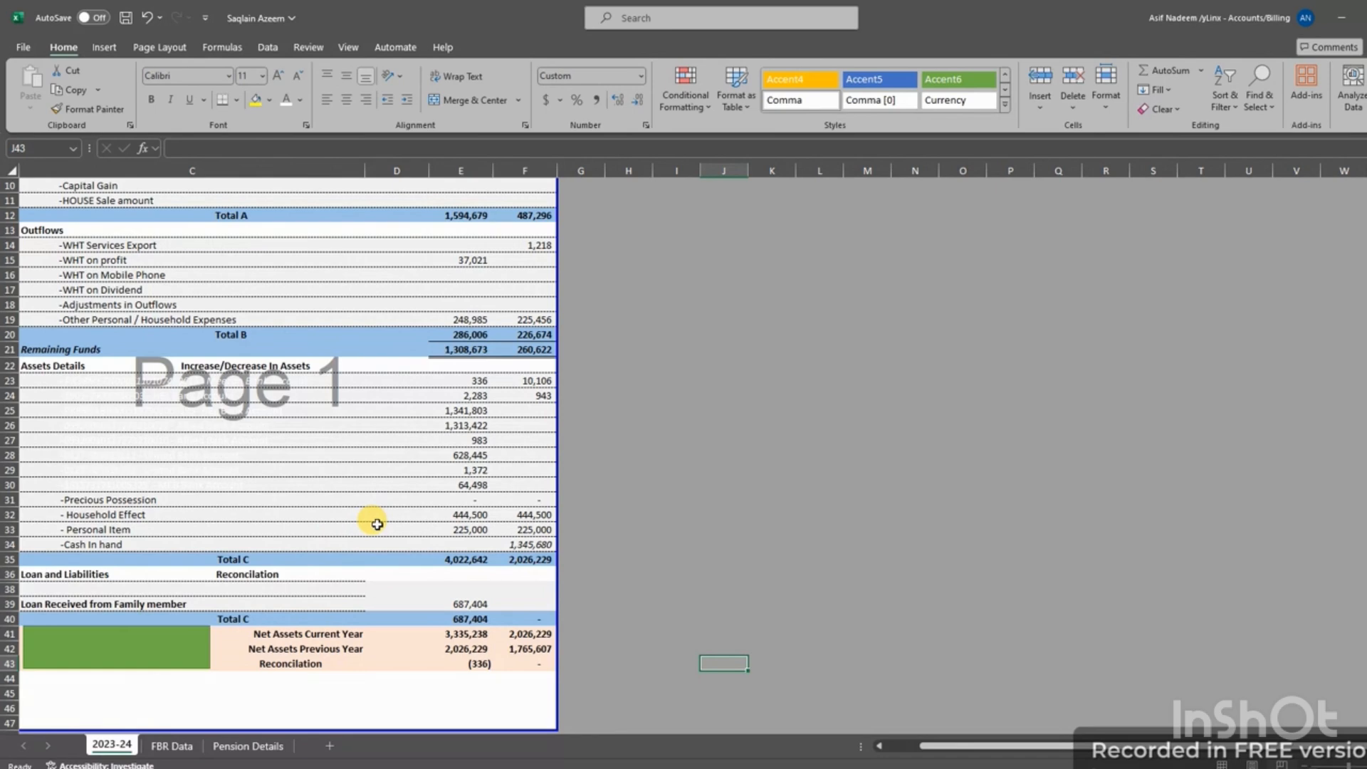
scroll(436, 493, "up", 2)
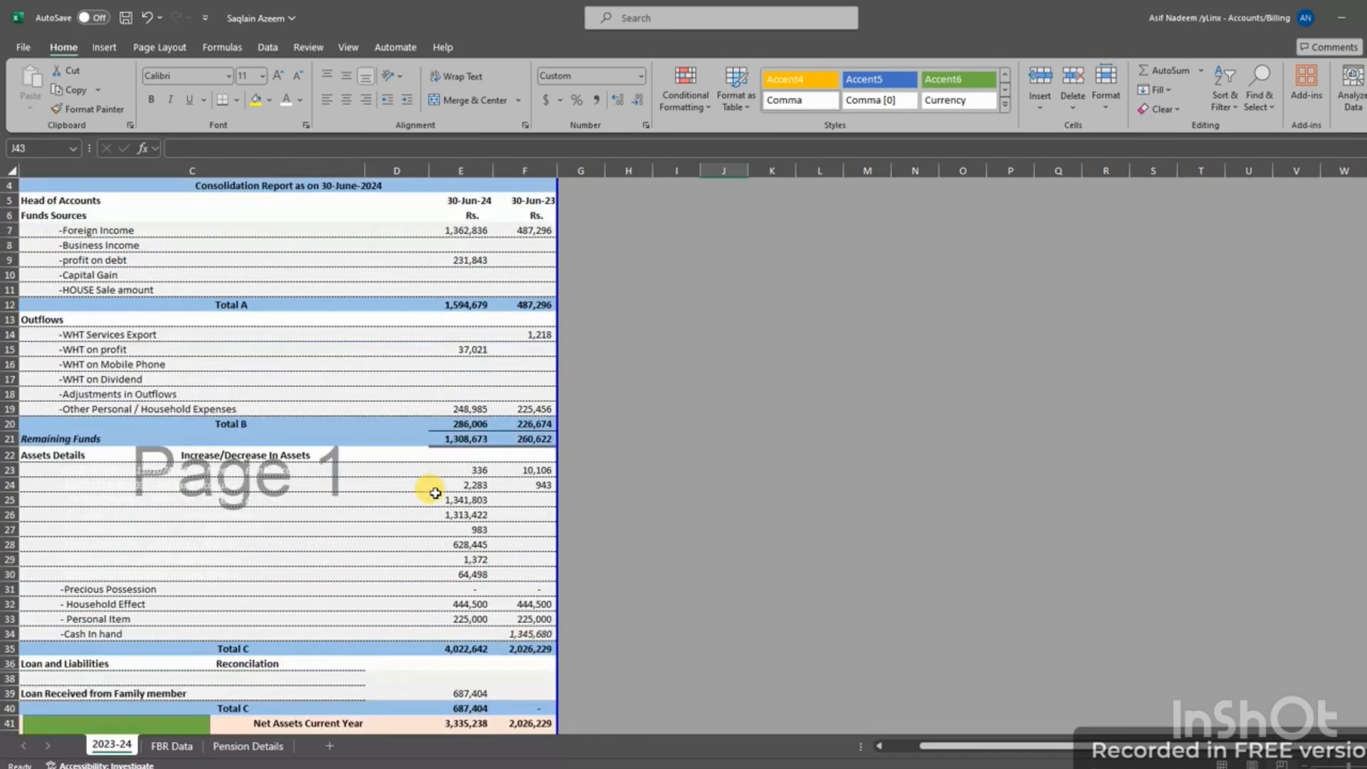
scroll(435, 493, "up", 1)
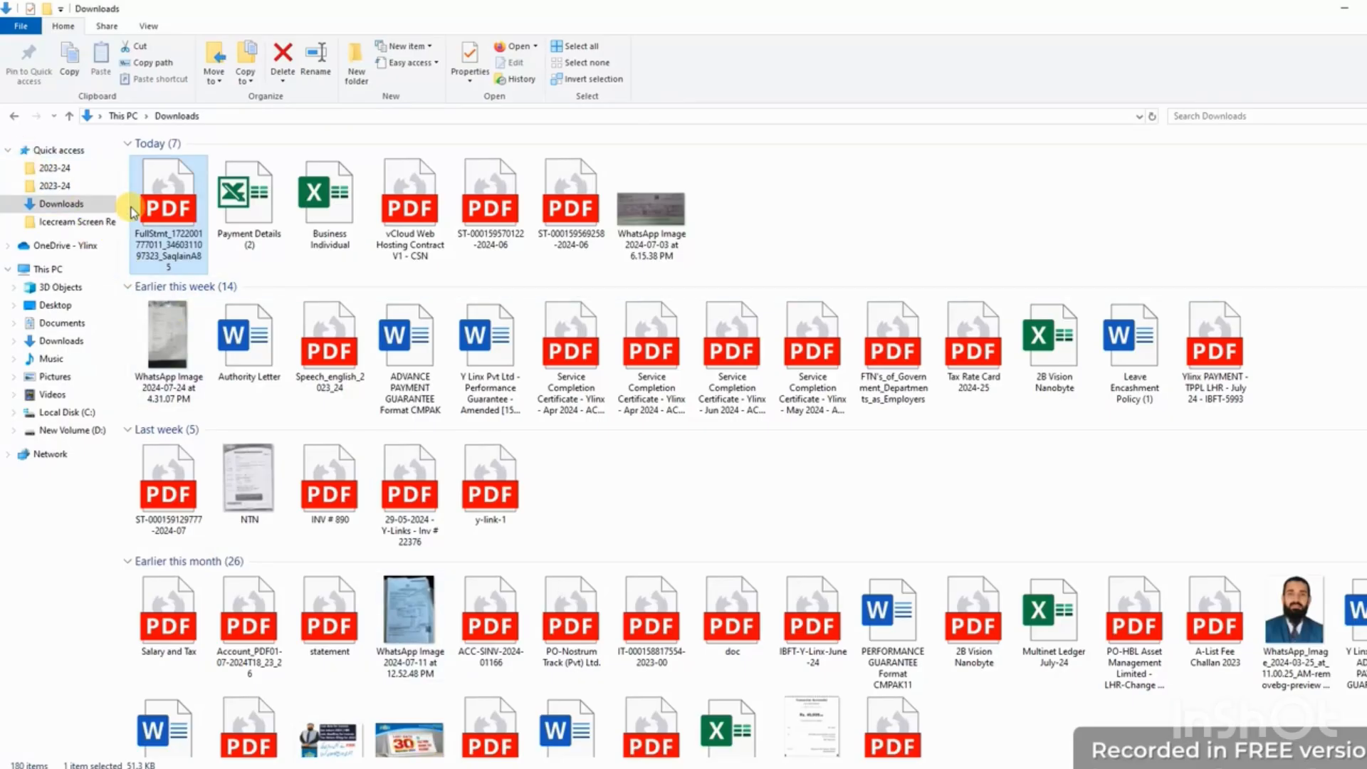
Cut the FullStmt bank statement PDF from Downloads and paste it into the client's 2023-24 folder
key("ctrl+c")
key("ctrl+x")
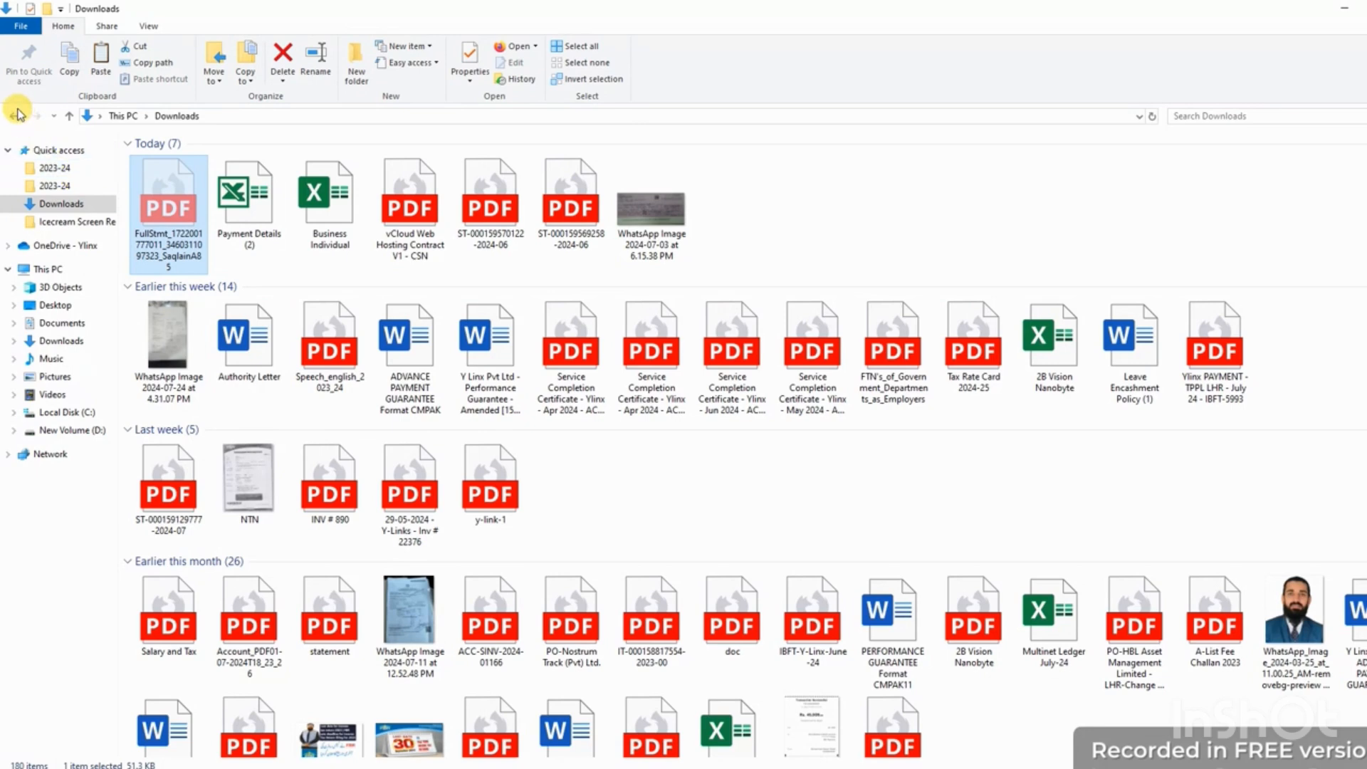
left_click(17, 114)
left_click(383, 311)
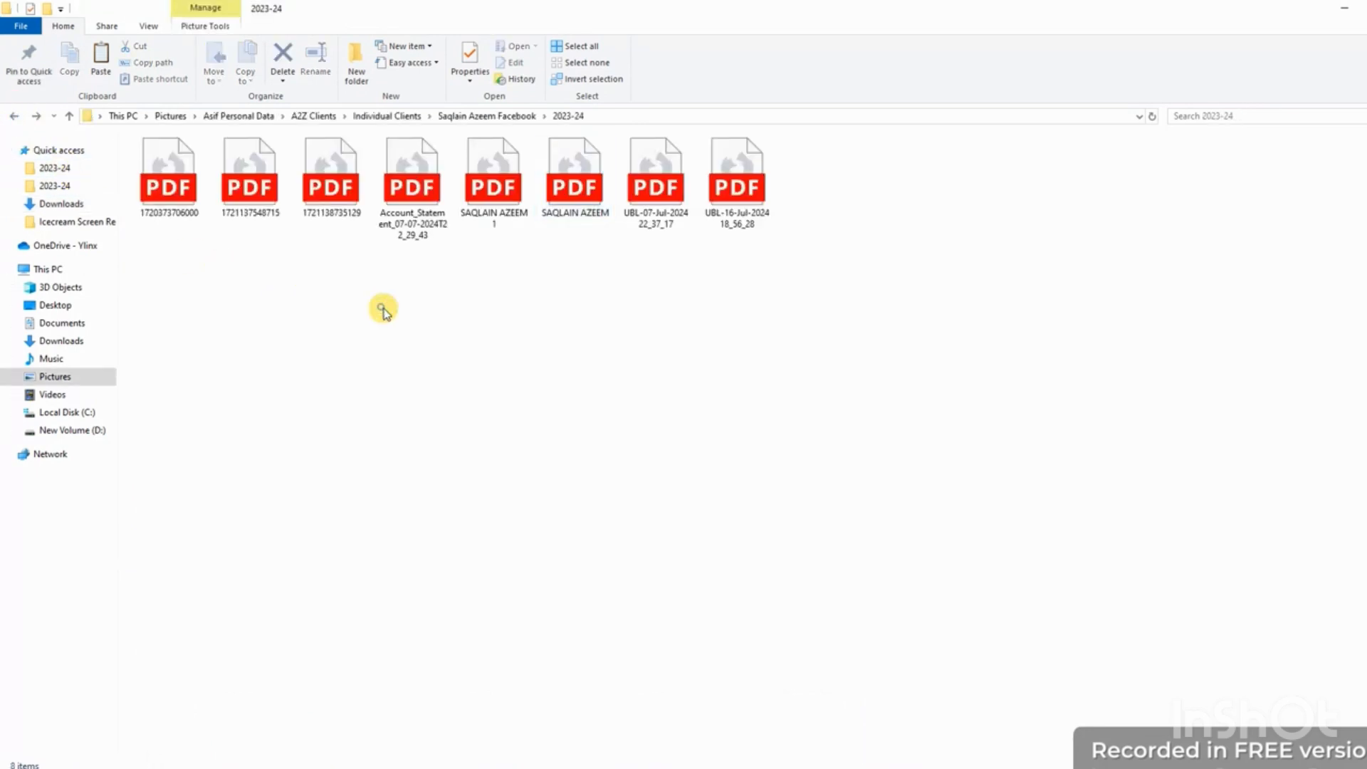
right_click(383, 311)
left_click(421, 413)
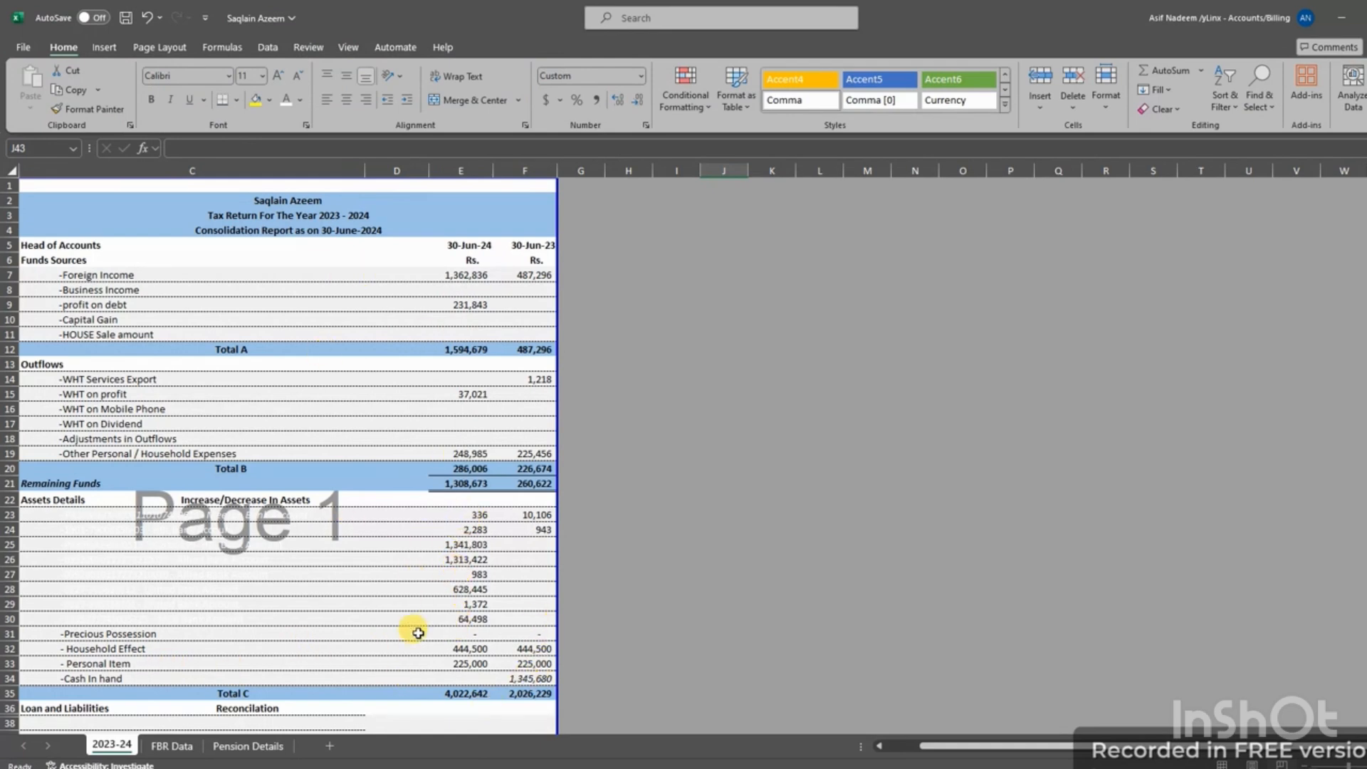
Show the FBR Data withholding sheet in the workbook
left_click(173, 745)
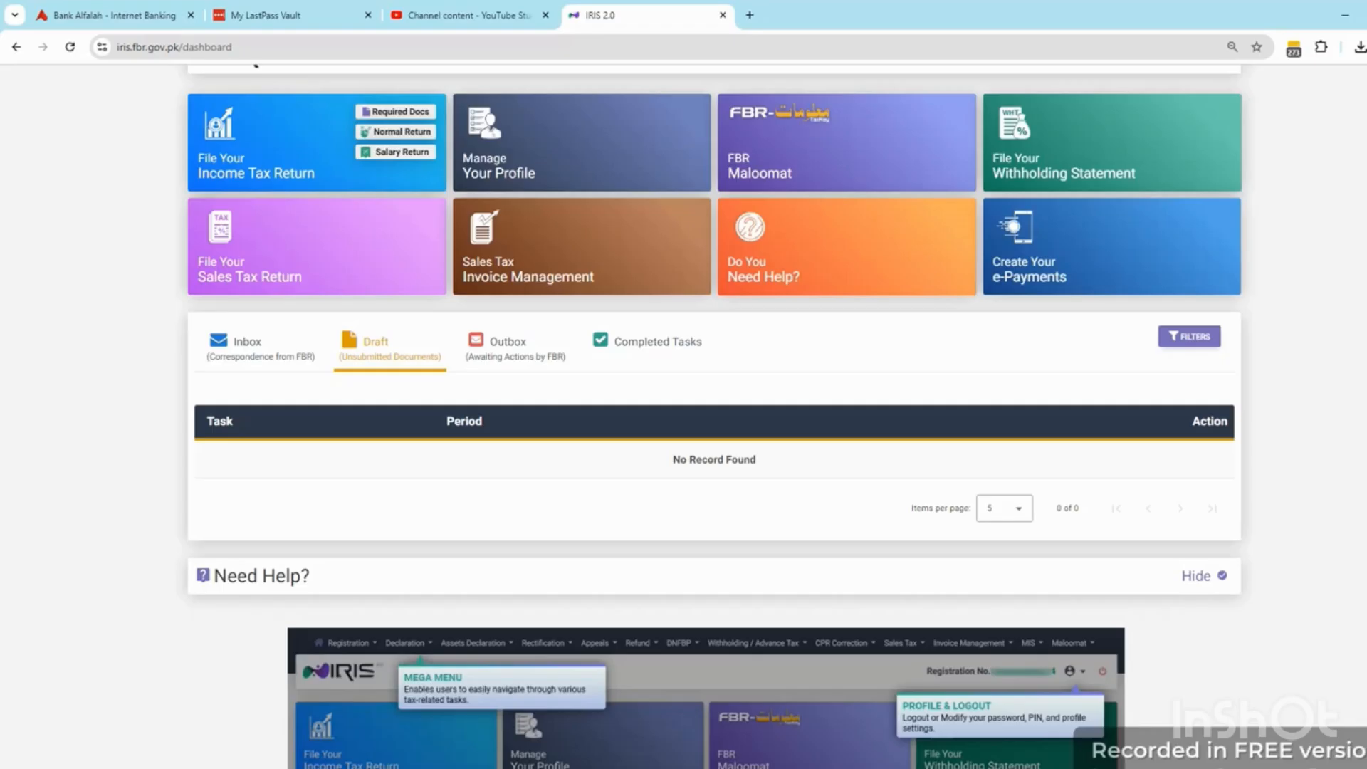
Review the FBR Maloomat Assets Inquiry tiles, close that page, and bring up the MIS menu
left_click(800, 170)
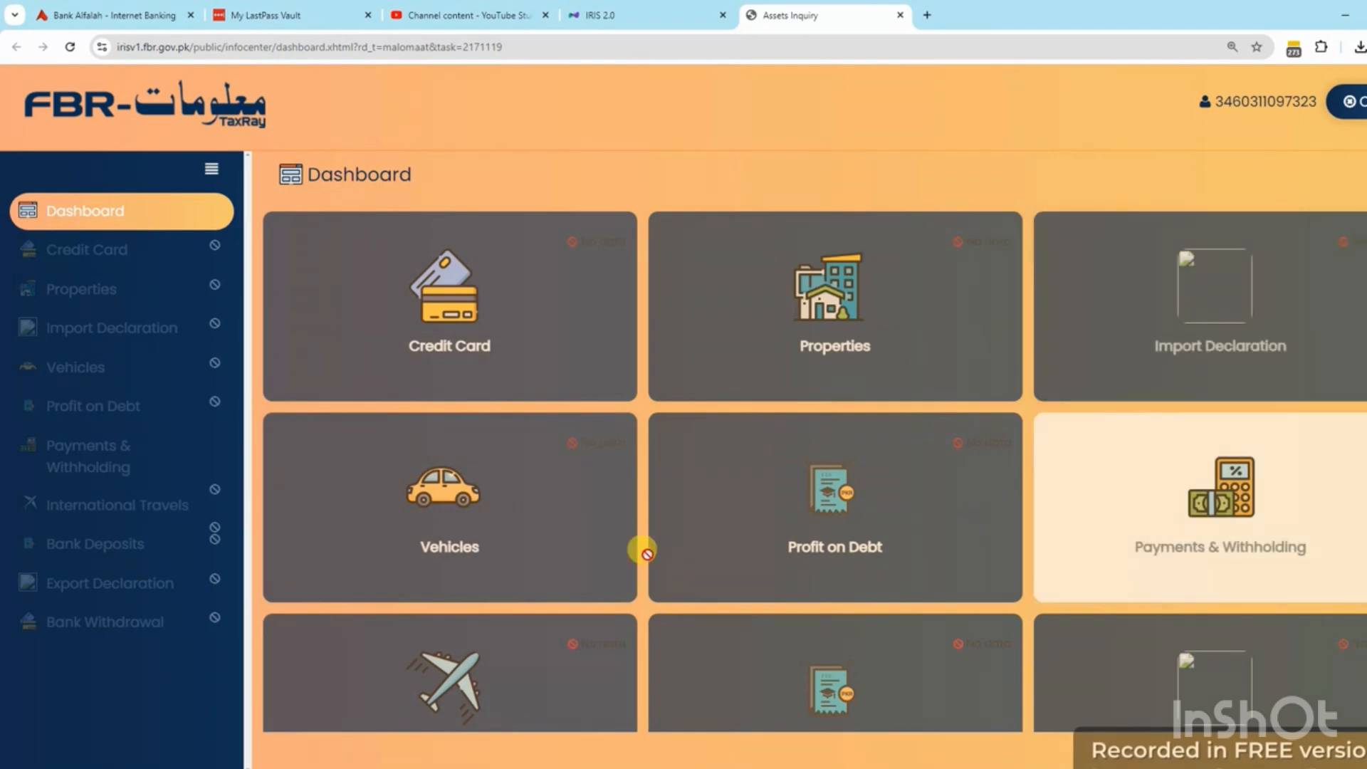
scroll(1206, 493, "down", 1)
scroll(1209, 496, "down", 4)
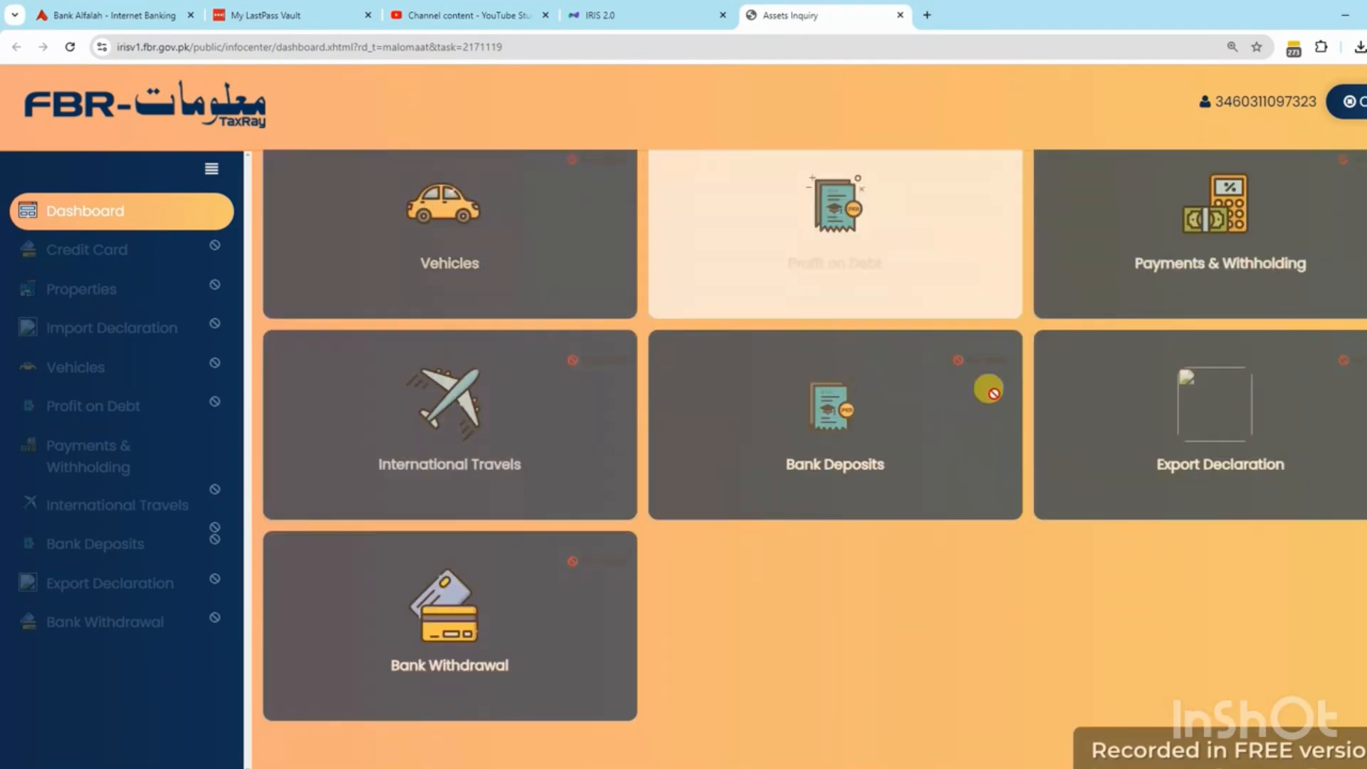
key("ctrl+w")
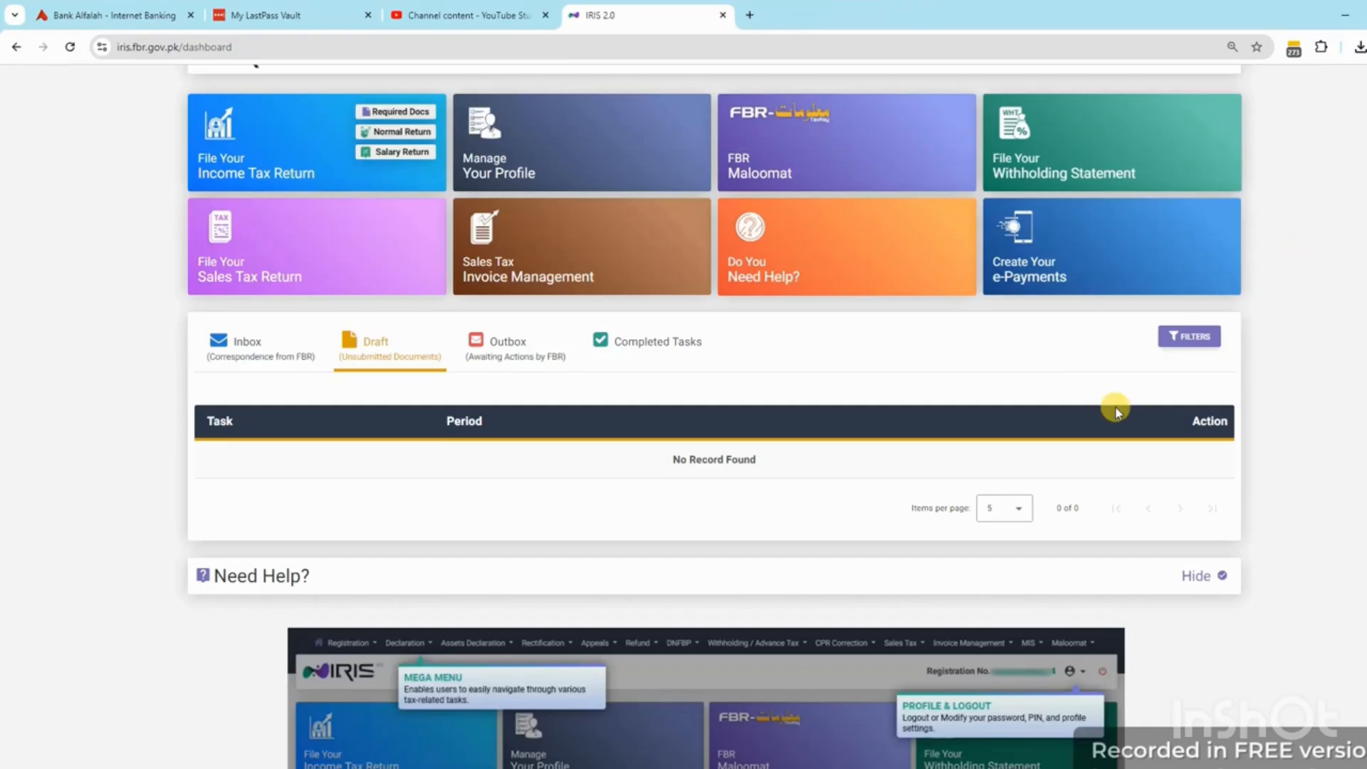
scroll(1040, 330, "up", 1)
left_click(1147, 82)
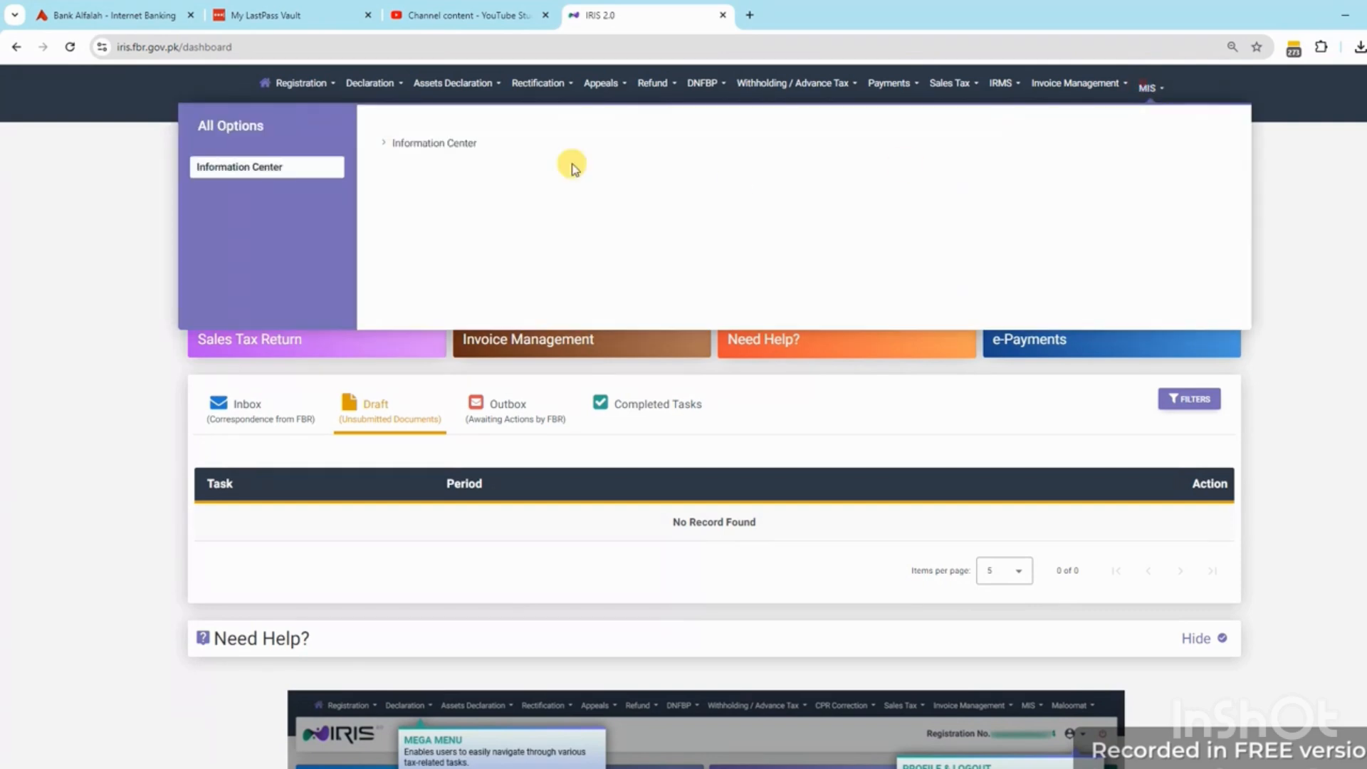
Open Information Center's Payment Details and search all recorded withholding payments
left_click(419, 142)
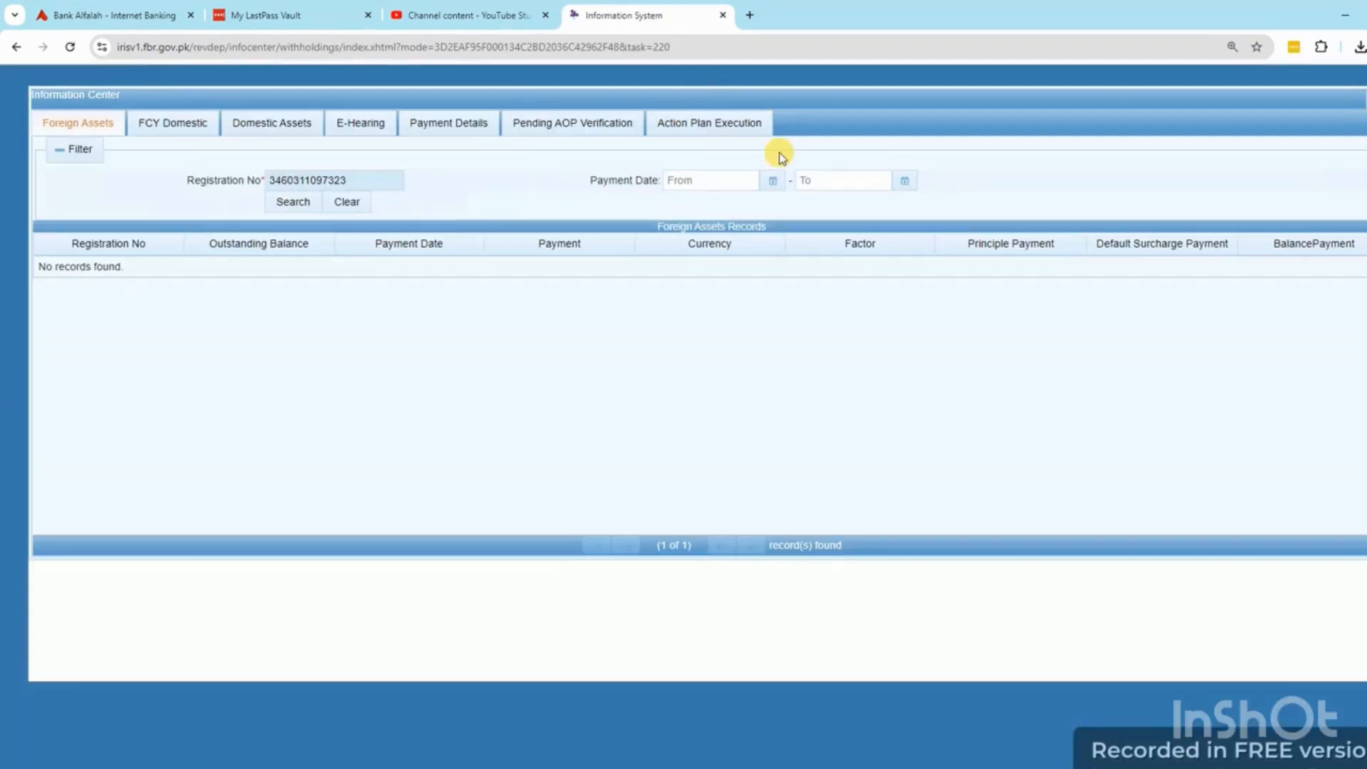
left_click(453, 123)
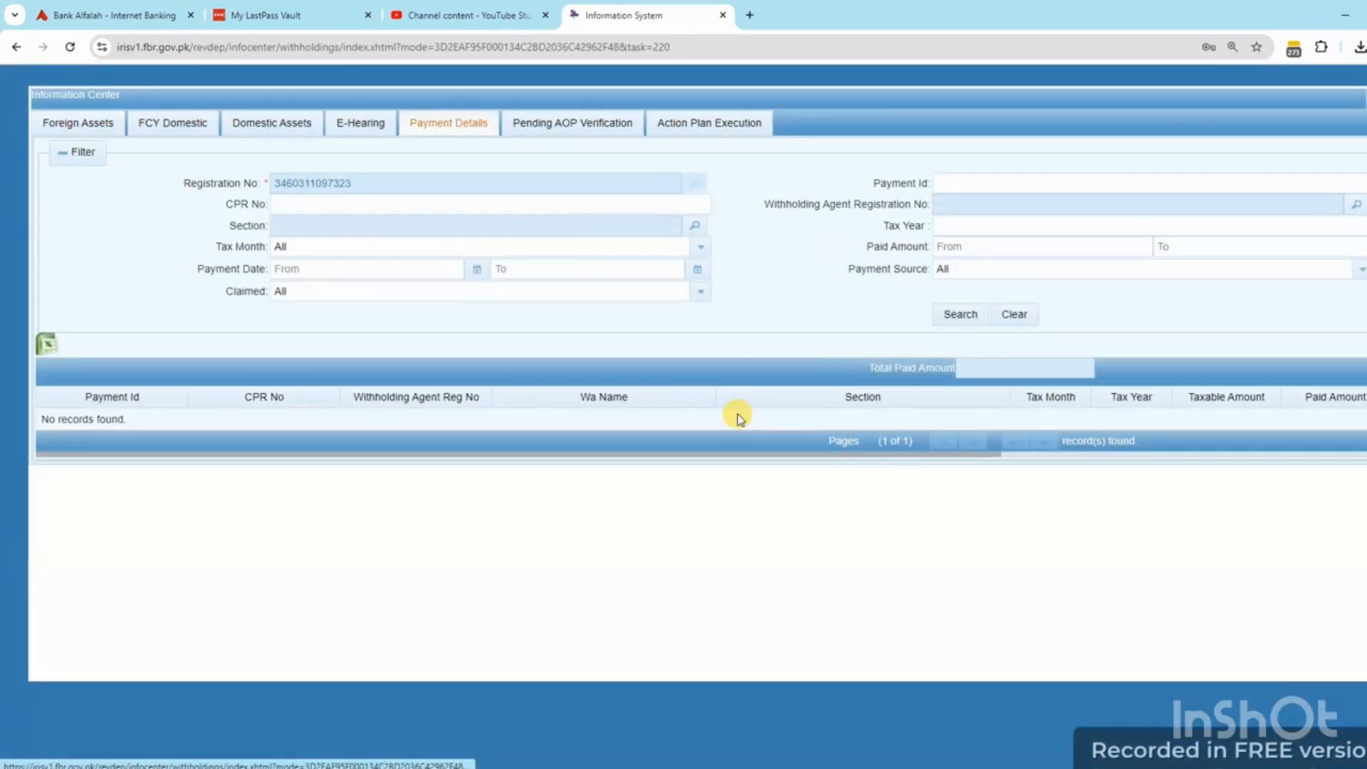
left_click(956, 315)
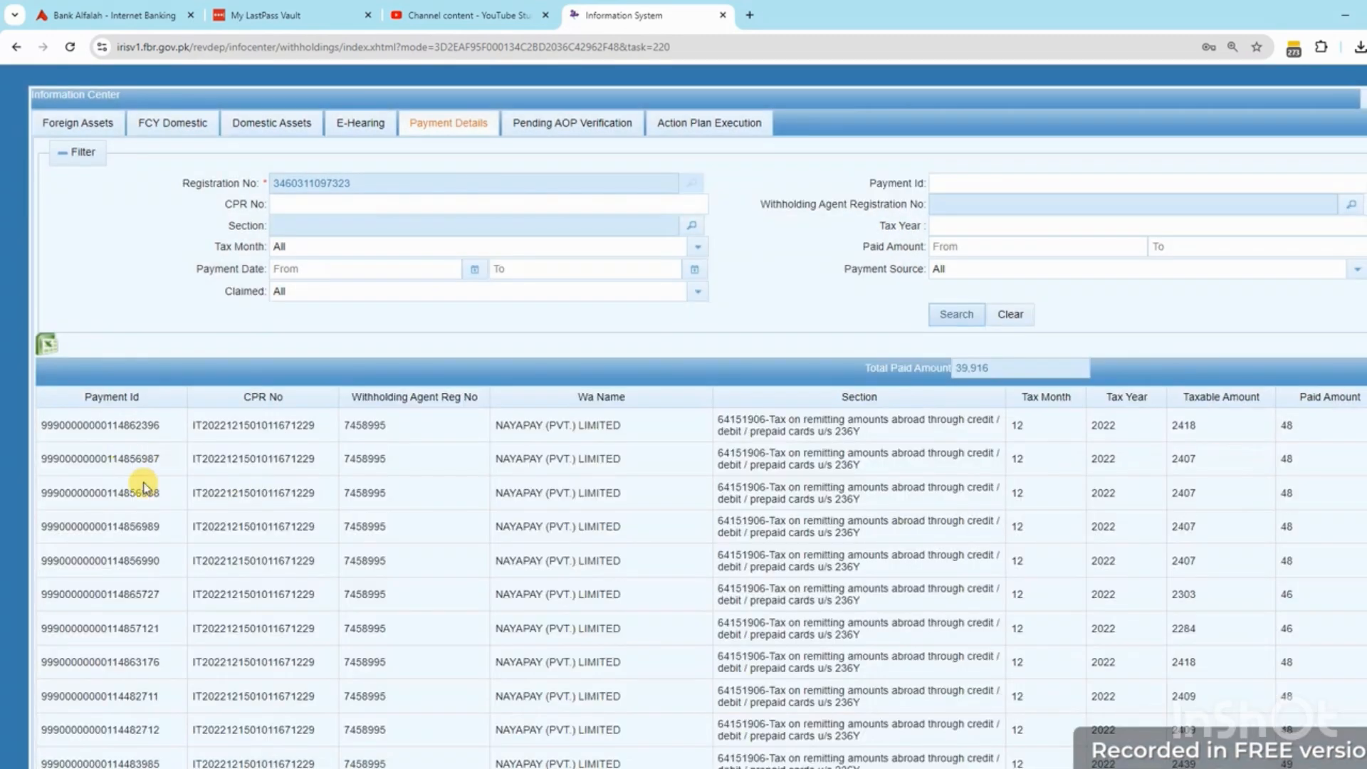
scroll(946, 620, "down", 3)
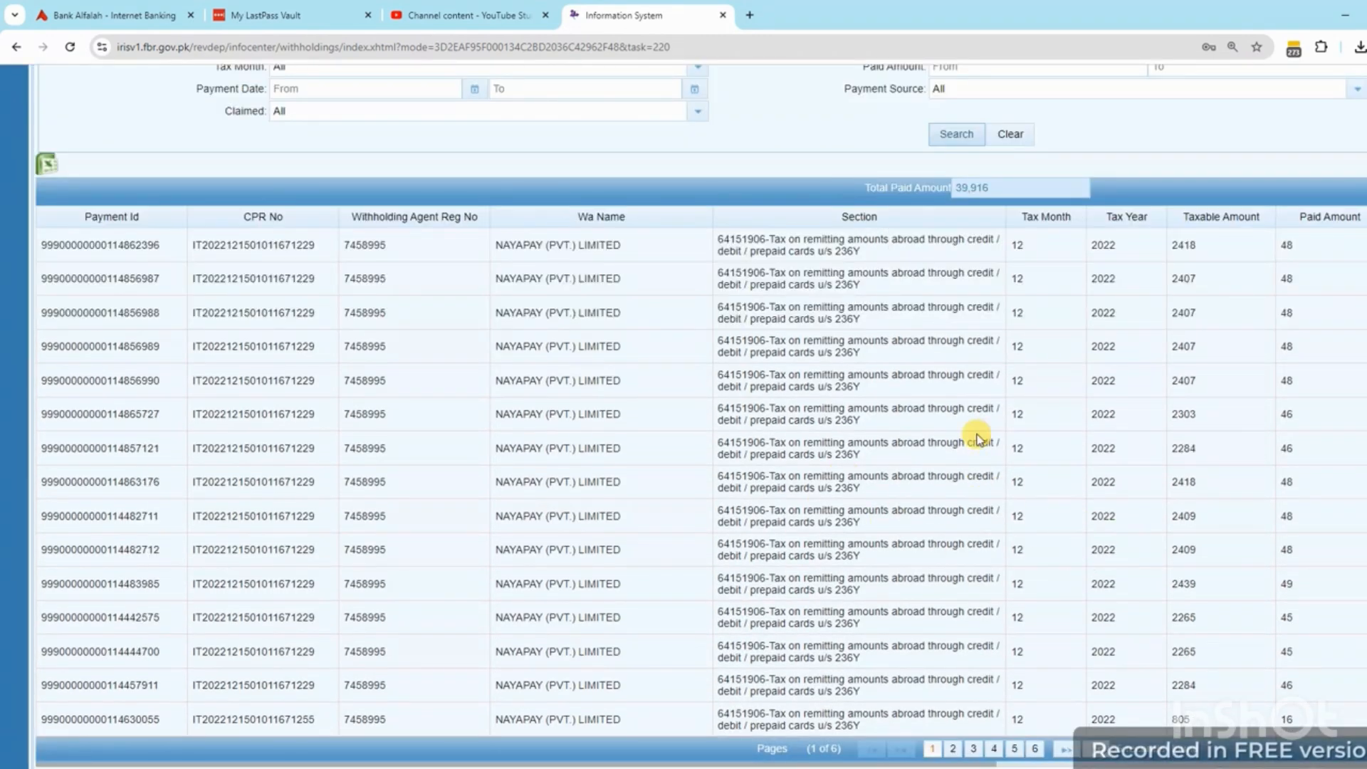
left_click(1035, 749)
scroll(564, 637, "up", 2)
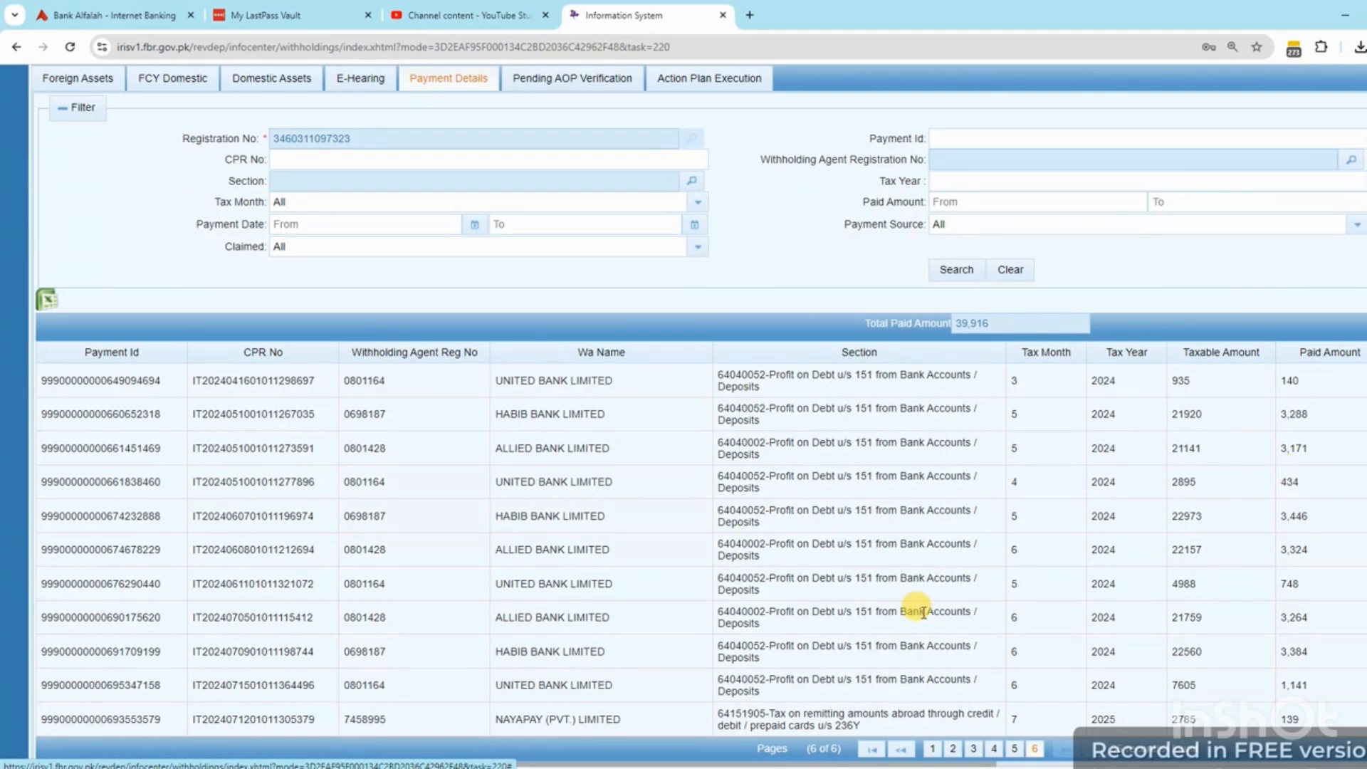
Filter Payment Details to tax year 2024, showing 20 records totalling 36,882
left_click(962, 186)
type("2024")
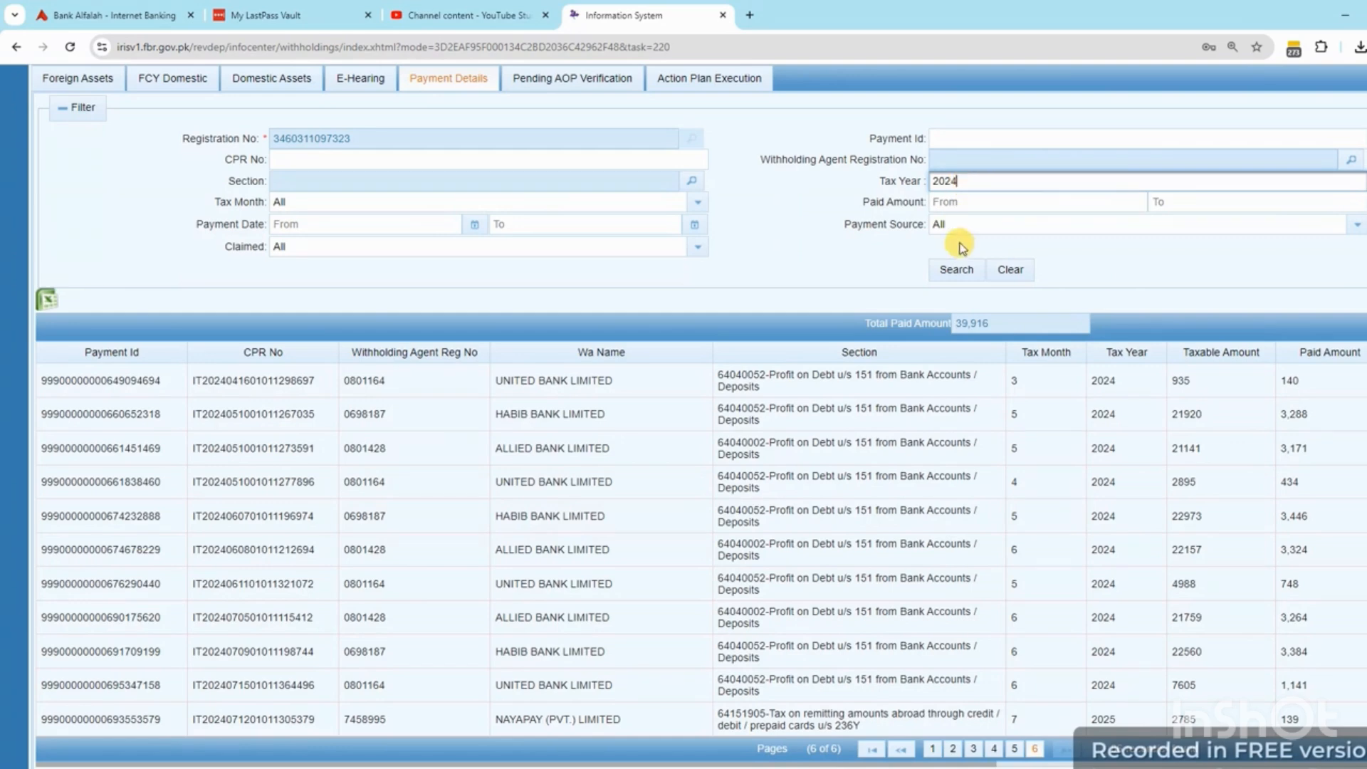
left_click(957, 269)
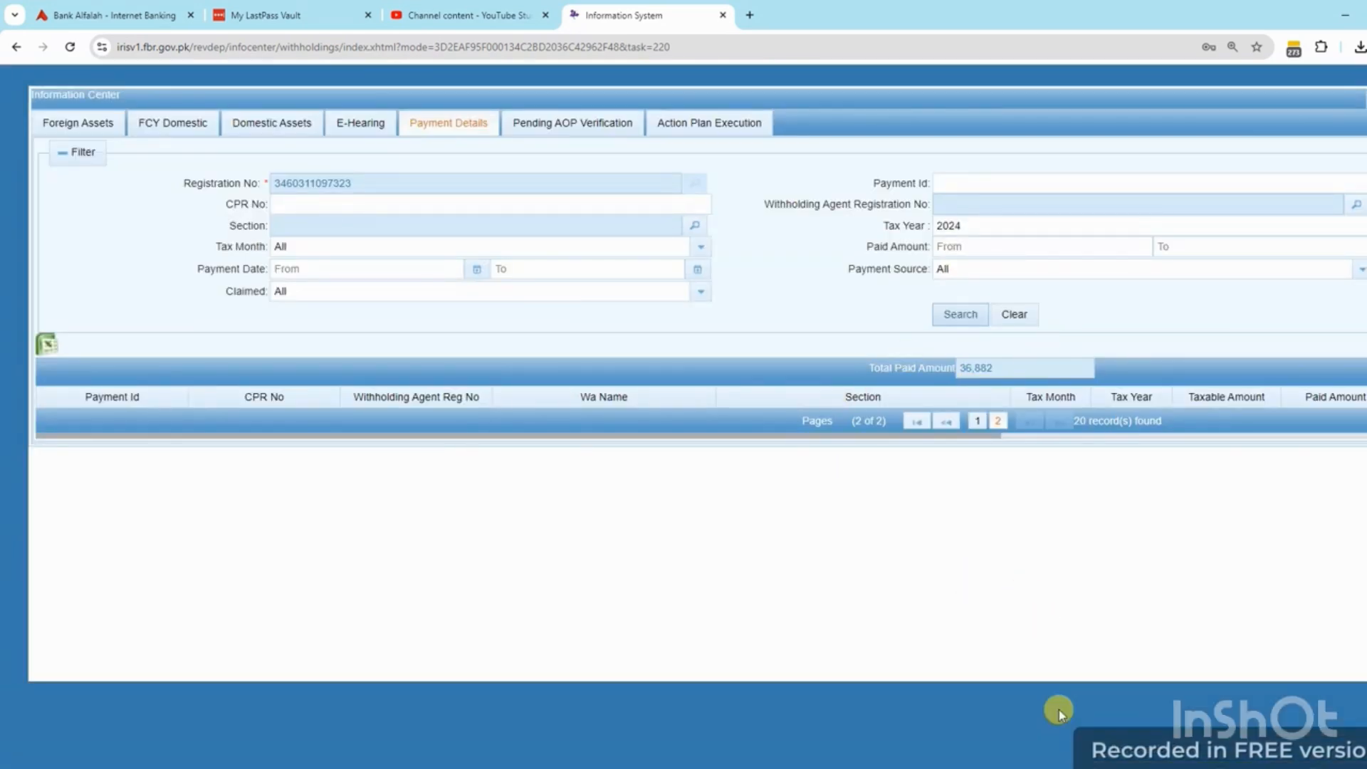
double_click(986, 218)
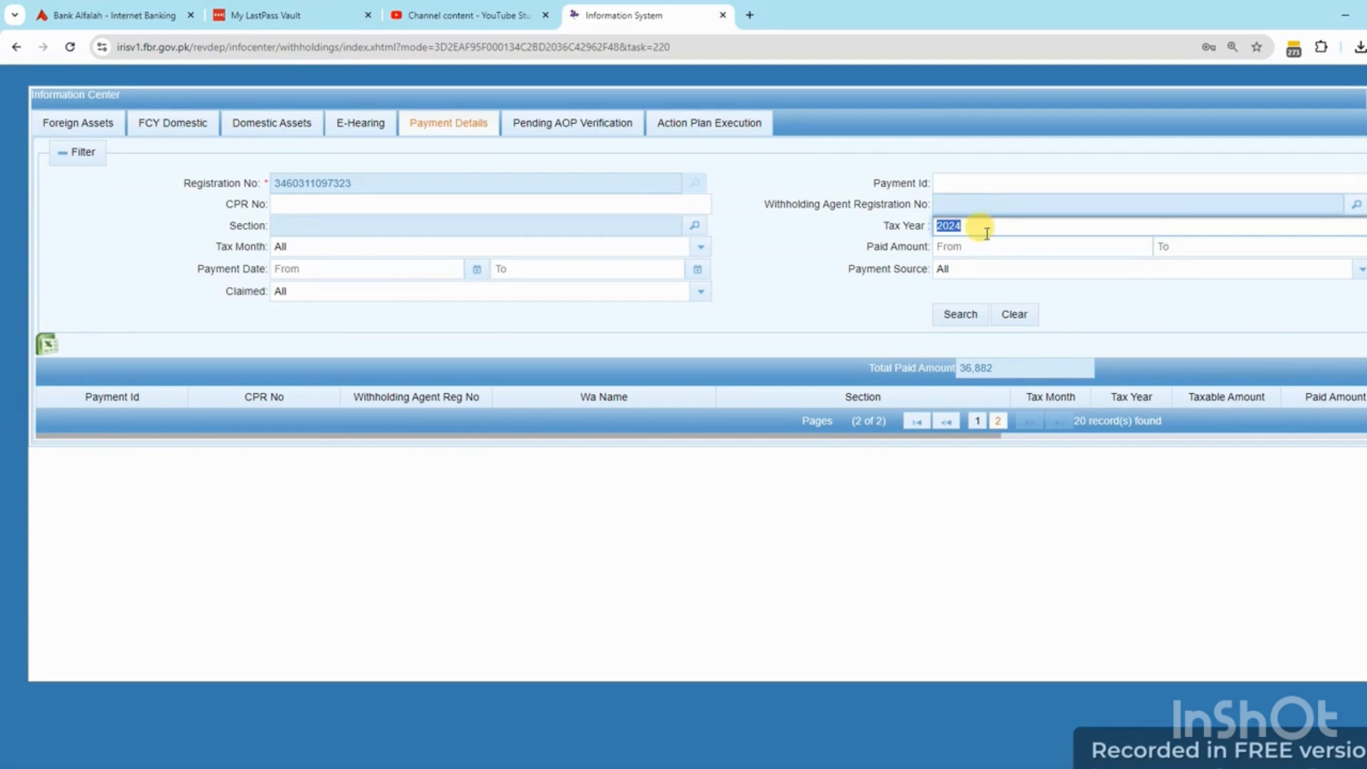
left_click(977, 421)
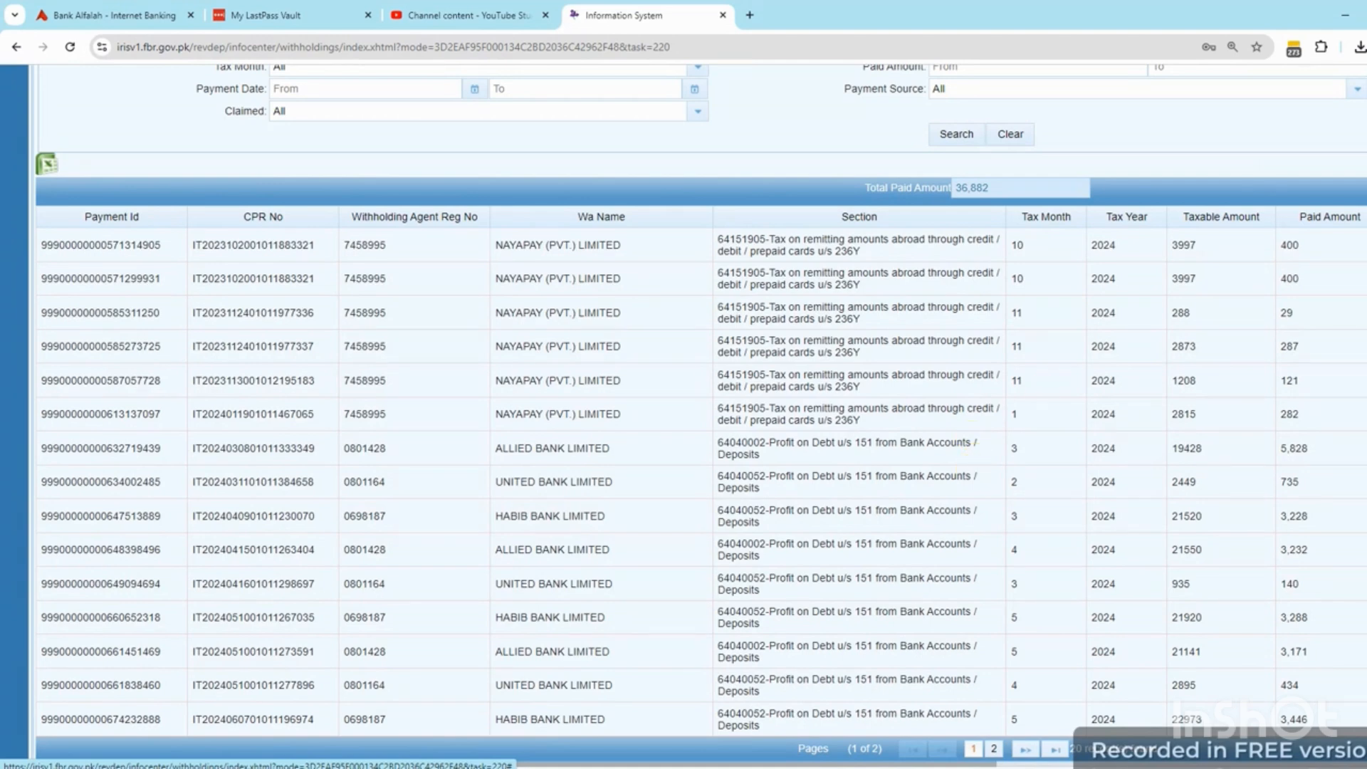
scroll(1330, 219, "up", 3)
left_click(1359, 100)
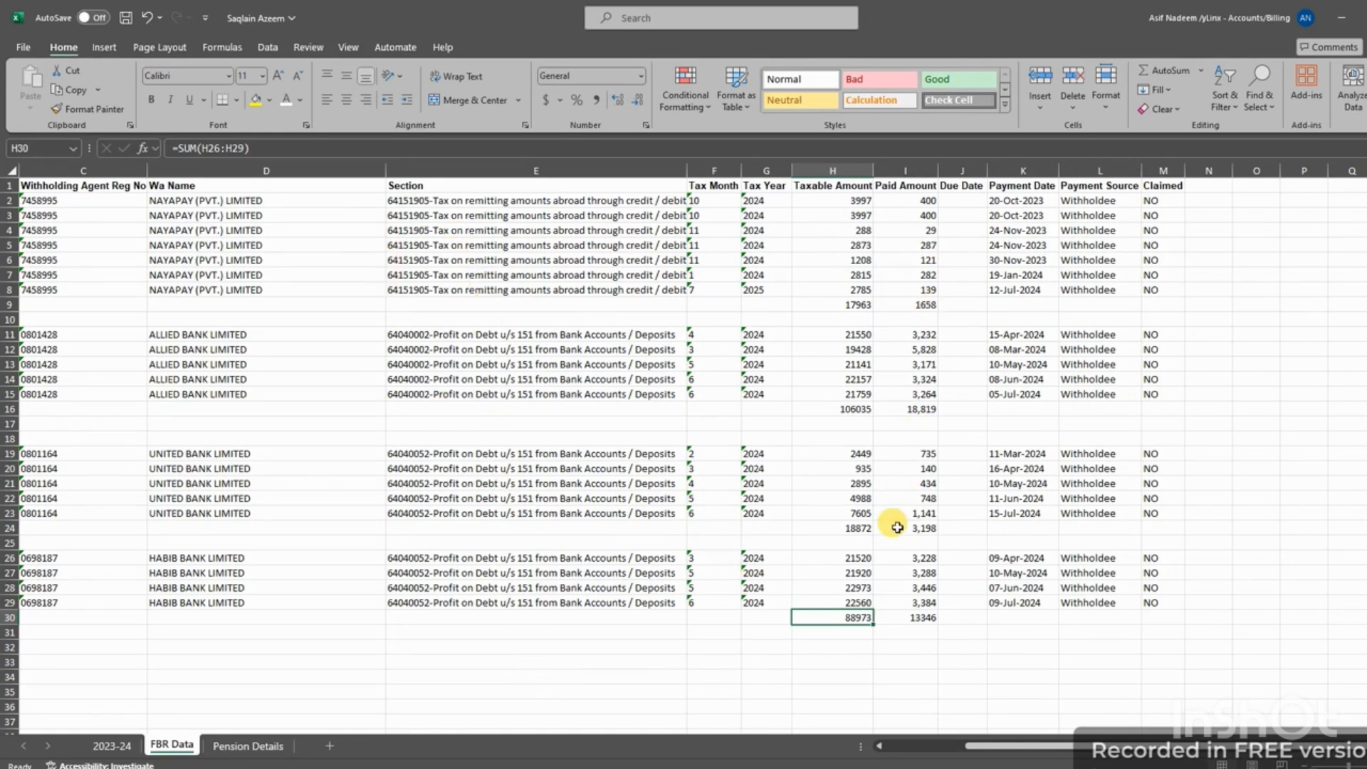
Shade yellow the Habib, United Bank and Allied Bank subtotals and the H9:I9 totals (17963, 1658)
left_click_drag(864, 614, 890, 616)
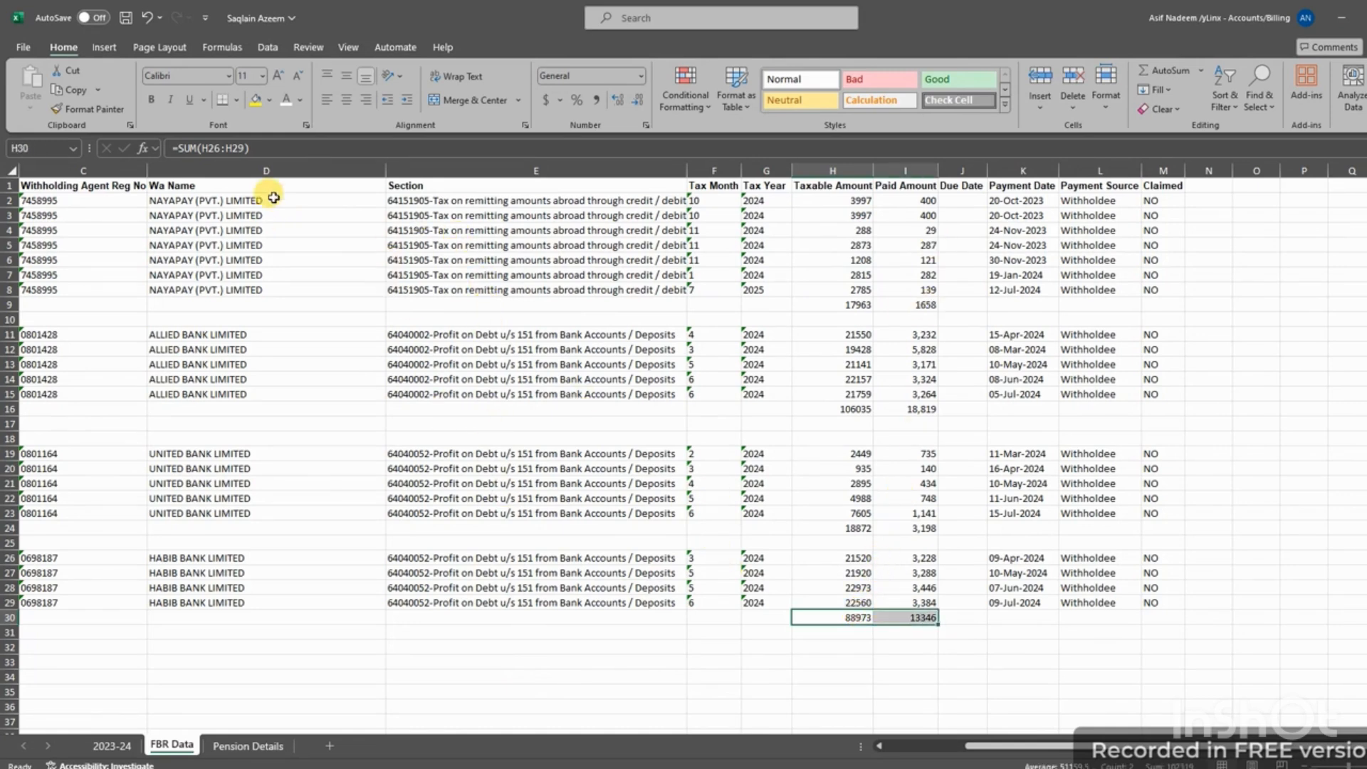
left_click(257, 103)
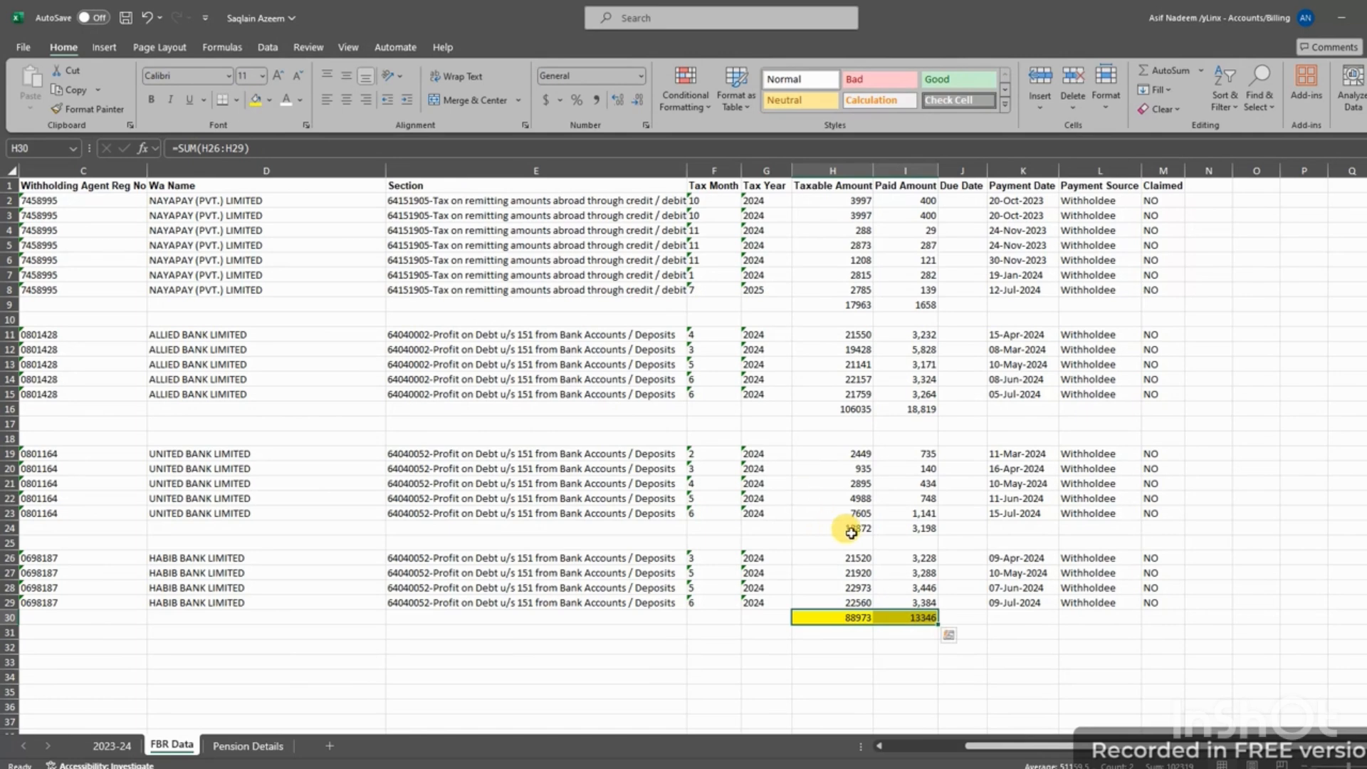
left_click_drag(848, 527, 904, 533)
left_click(256, 103)
left_click(859, 410)
left_click_drag(859, 410, 908, 411)
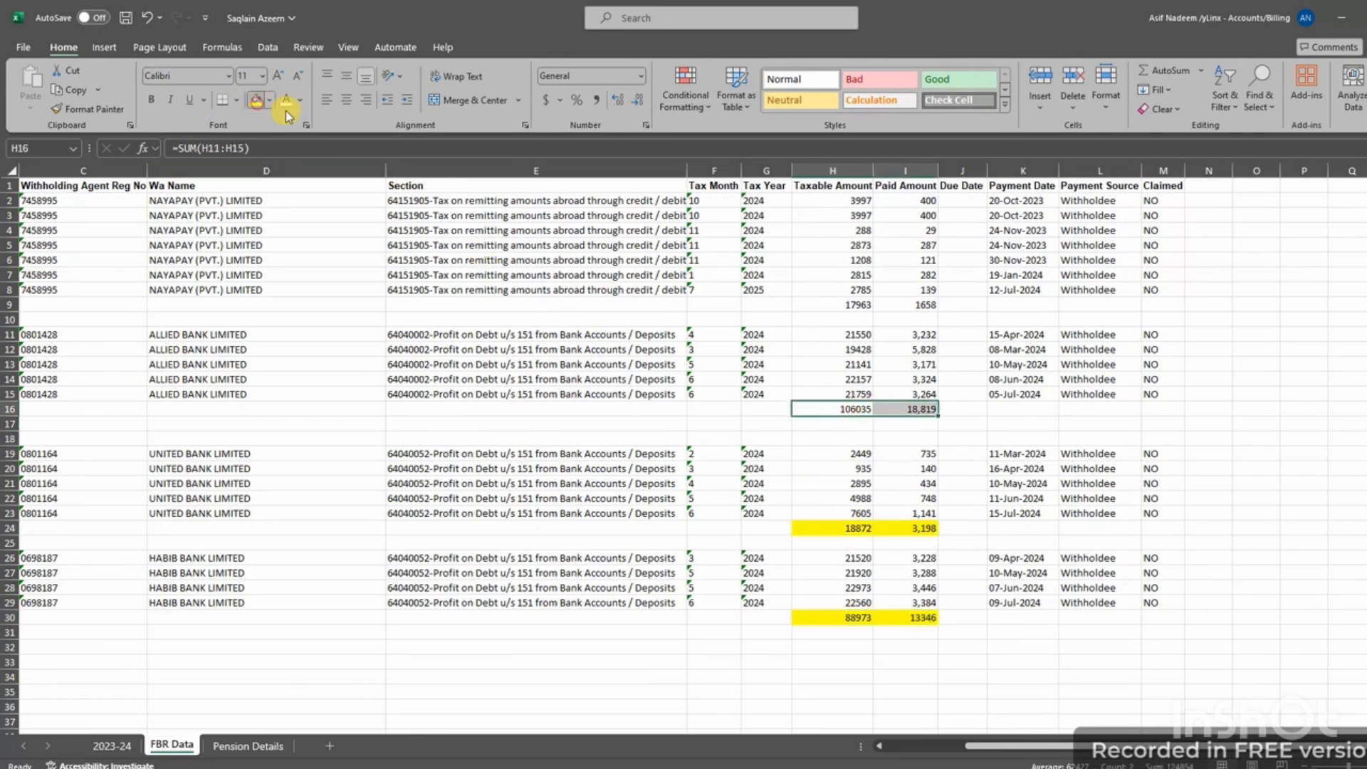
left_click(256, 100)
left_click(835, 304)
left_click_drag(835, 304, 912, 305)
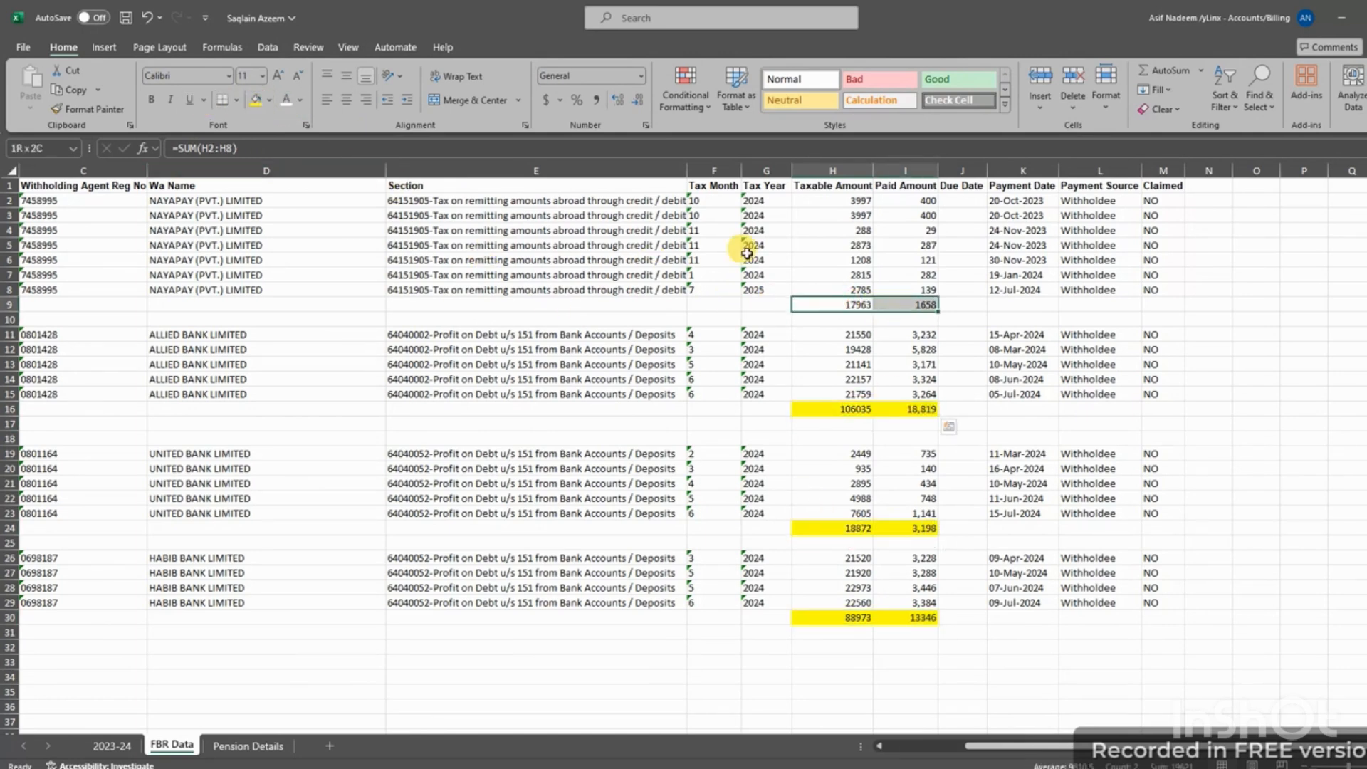
left_click(256, 99)
On the Pension Details sheet, shade the D10 total of 1,362,836 yellow
left_click(242, 746)
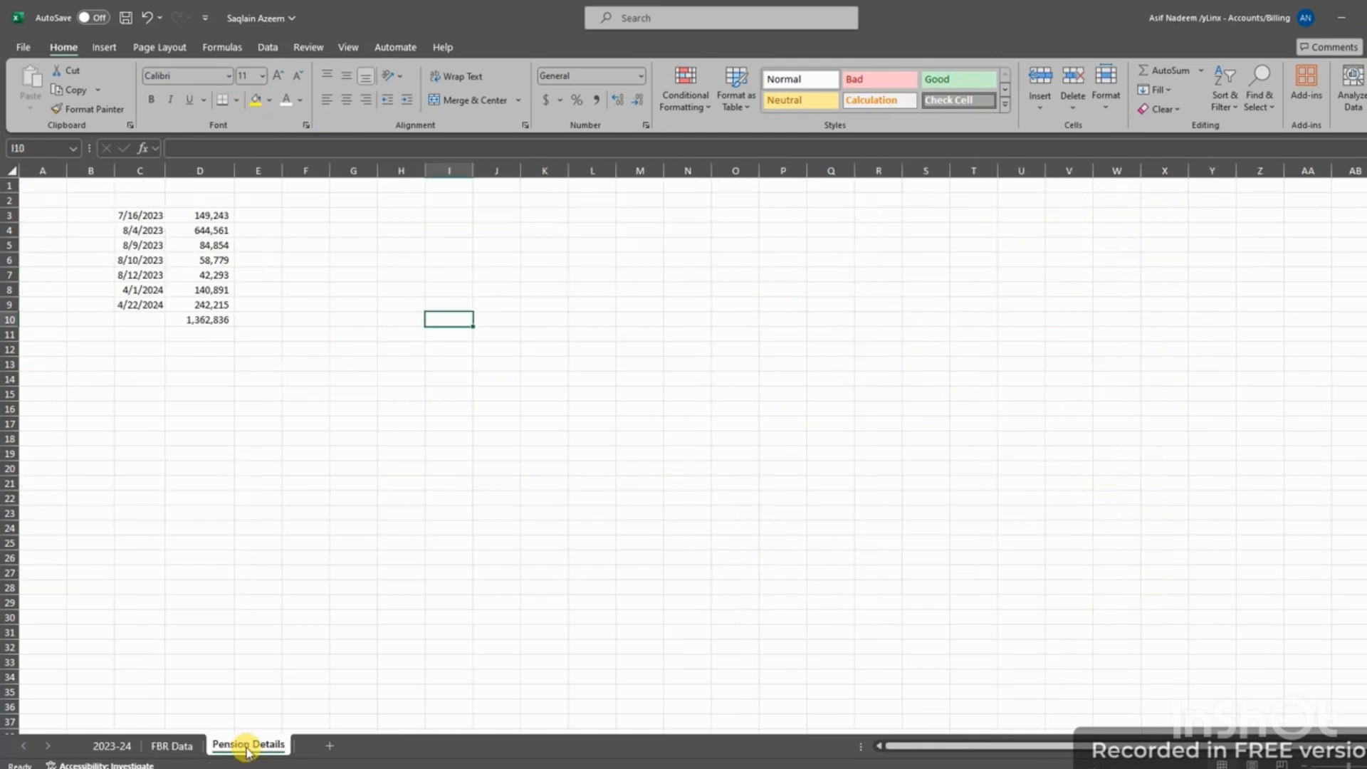
right_click(245, 747)
left_click(291, 561)
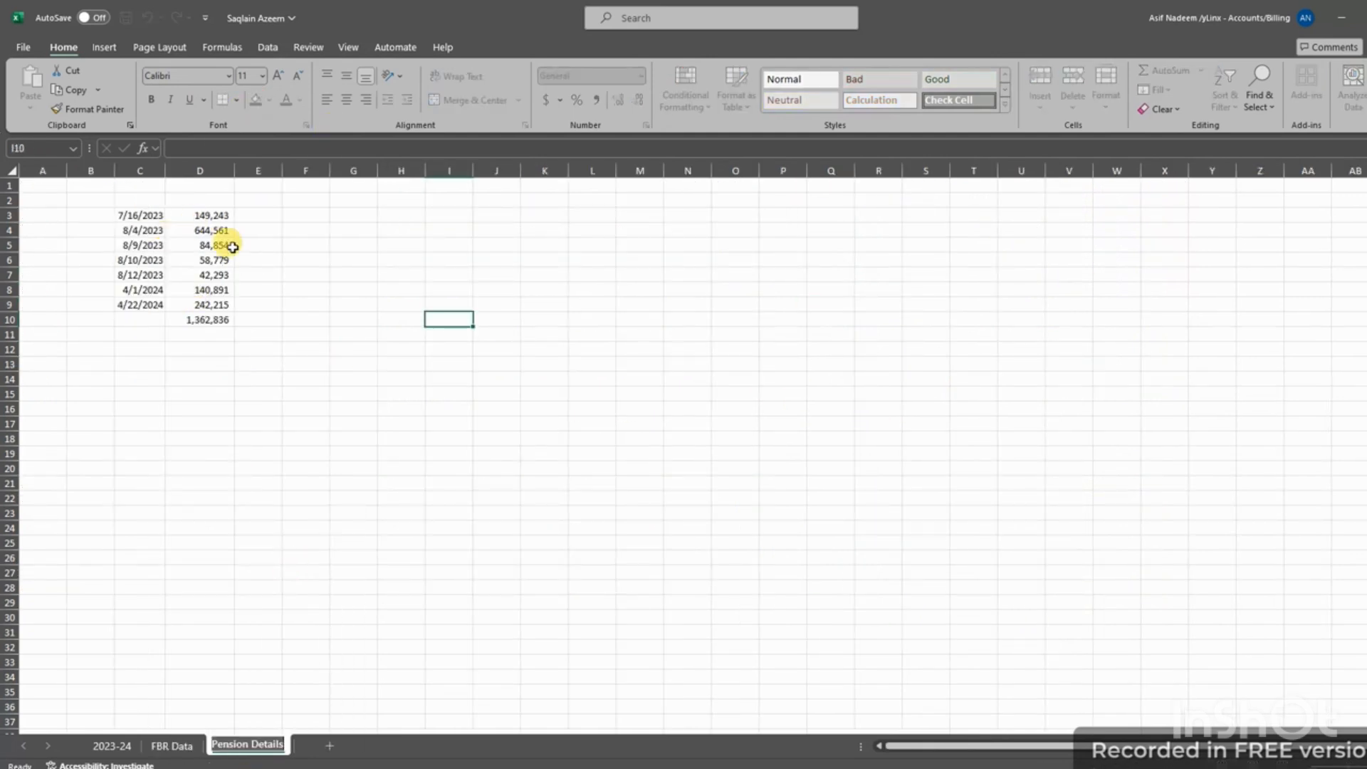
left_click(221, 324)
left_click(255, 101)
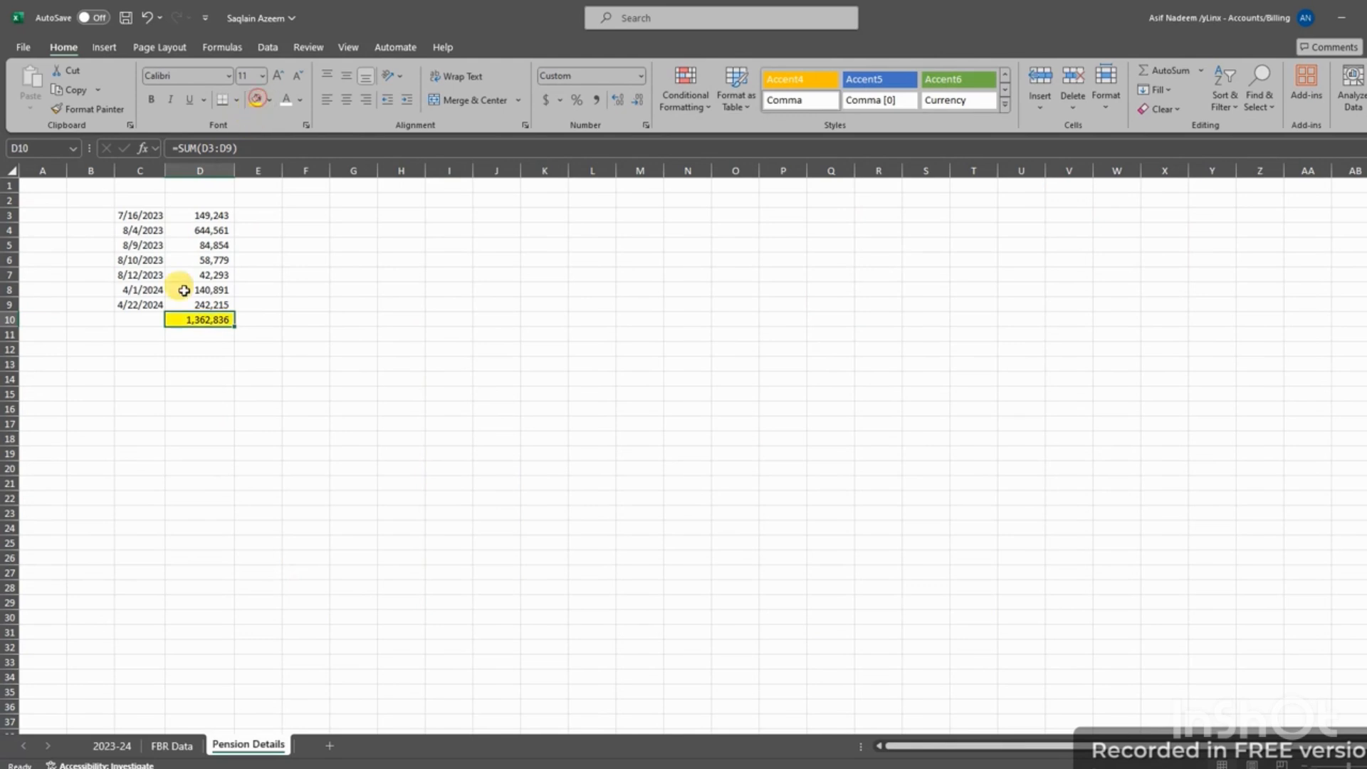
Rename the Pension Details sheet to 'remittance' and return to the 2023-24 sheet
right_click(236, 745)
left_click(285, 560)
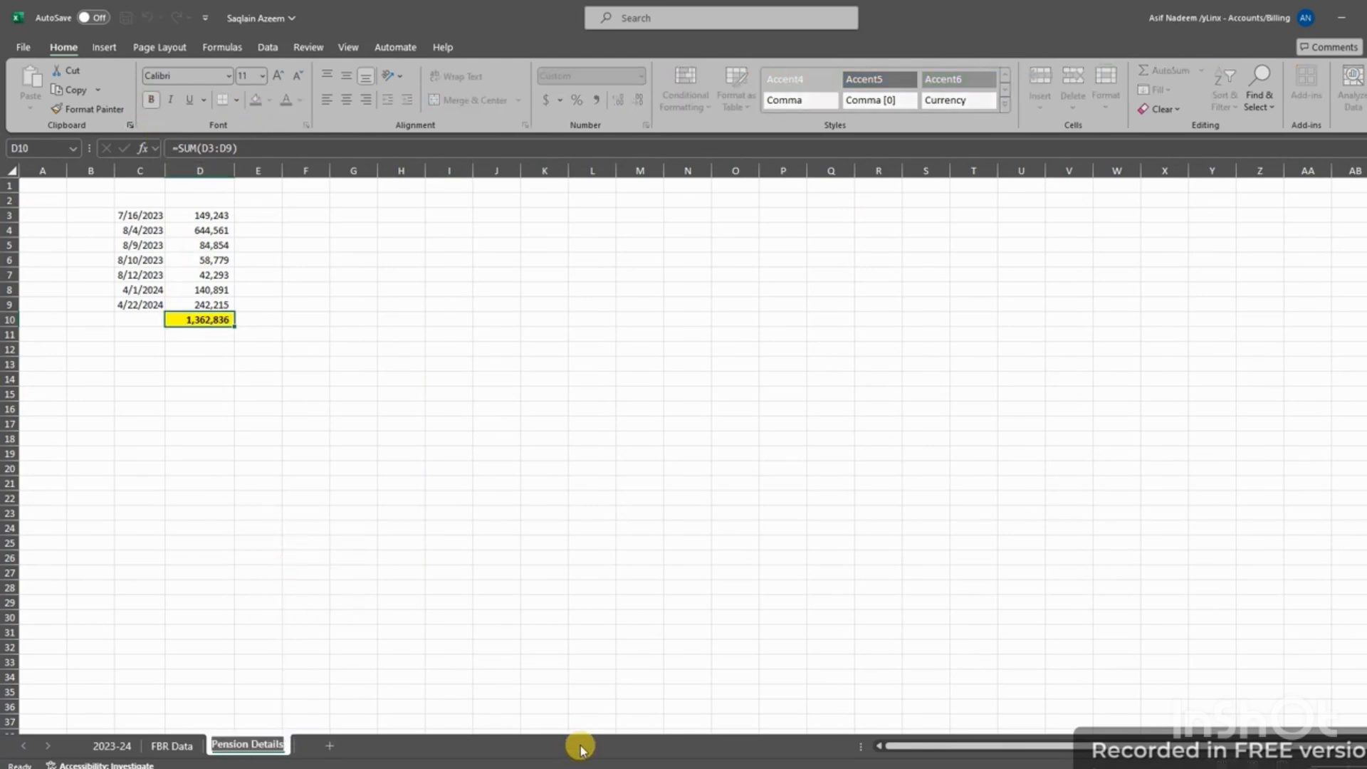
type("remi")
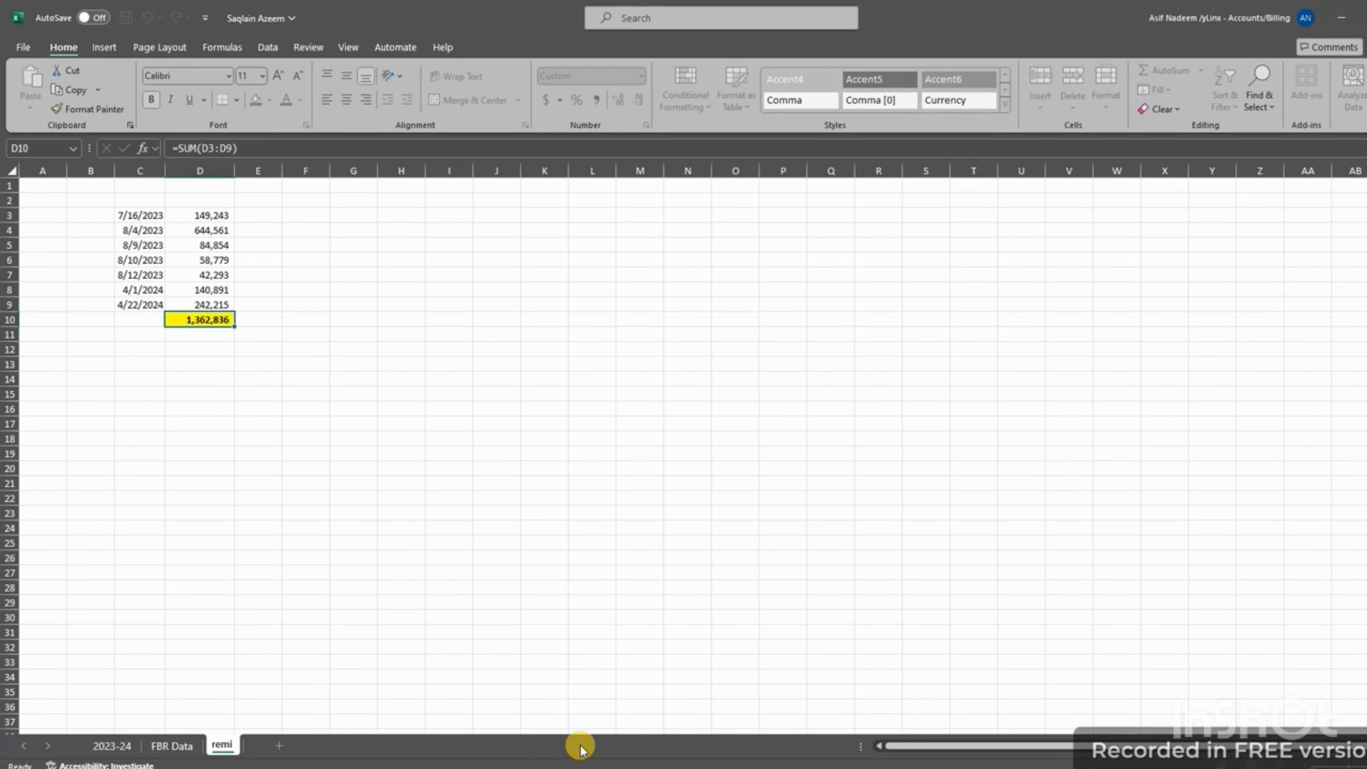
type("ttance")
left_click(516, 632)
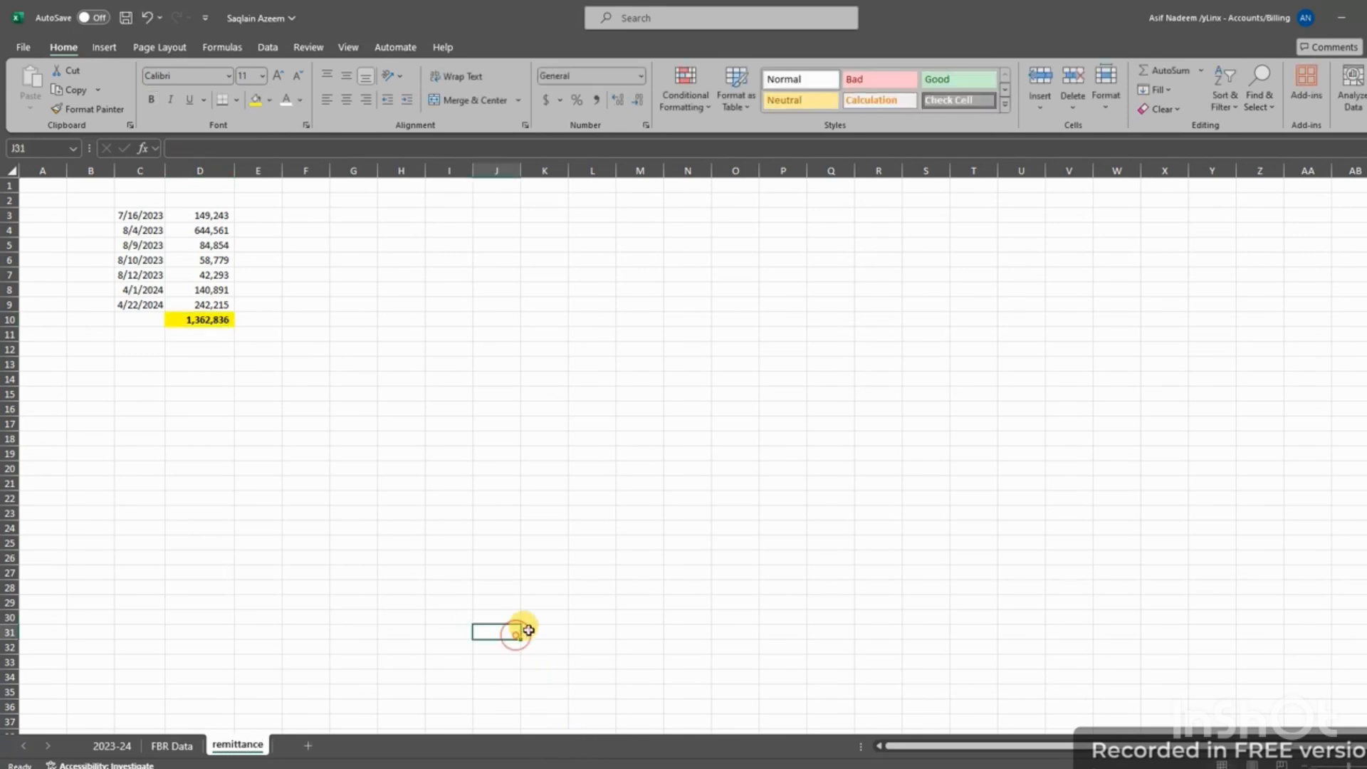
left_click(129, 747)
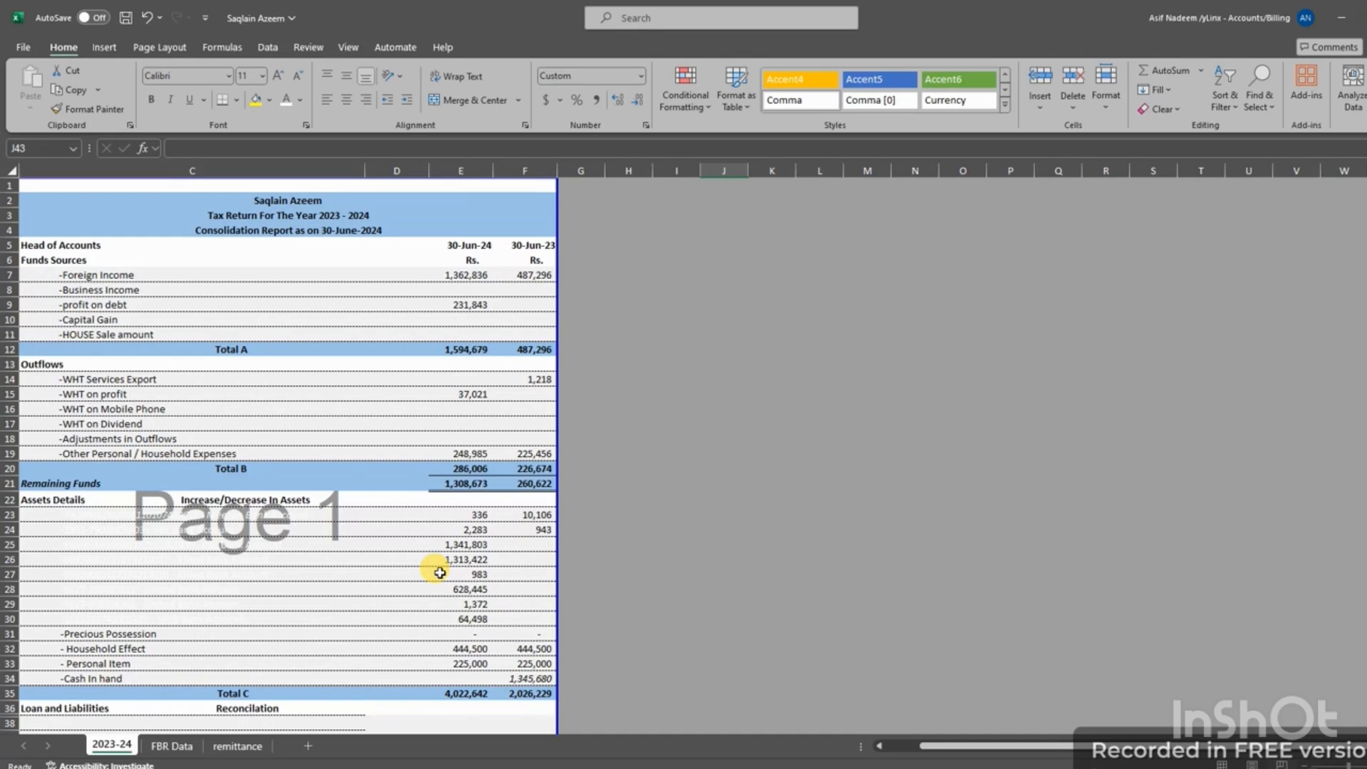
Change the family-member loan in E39 from 687,404 to 687,740, bringing the reconciliation to (0)
scroll(442, 572, "down", 4)
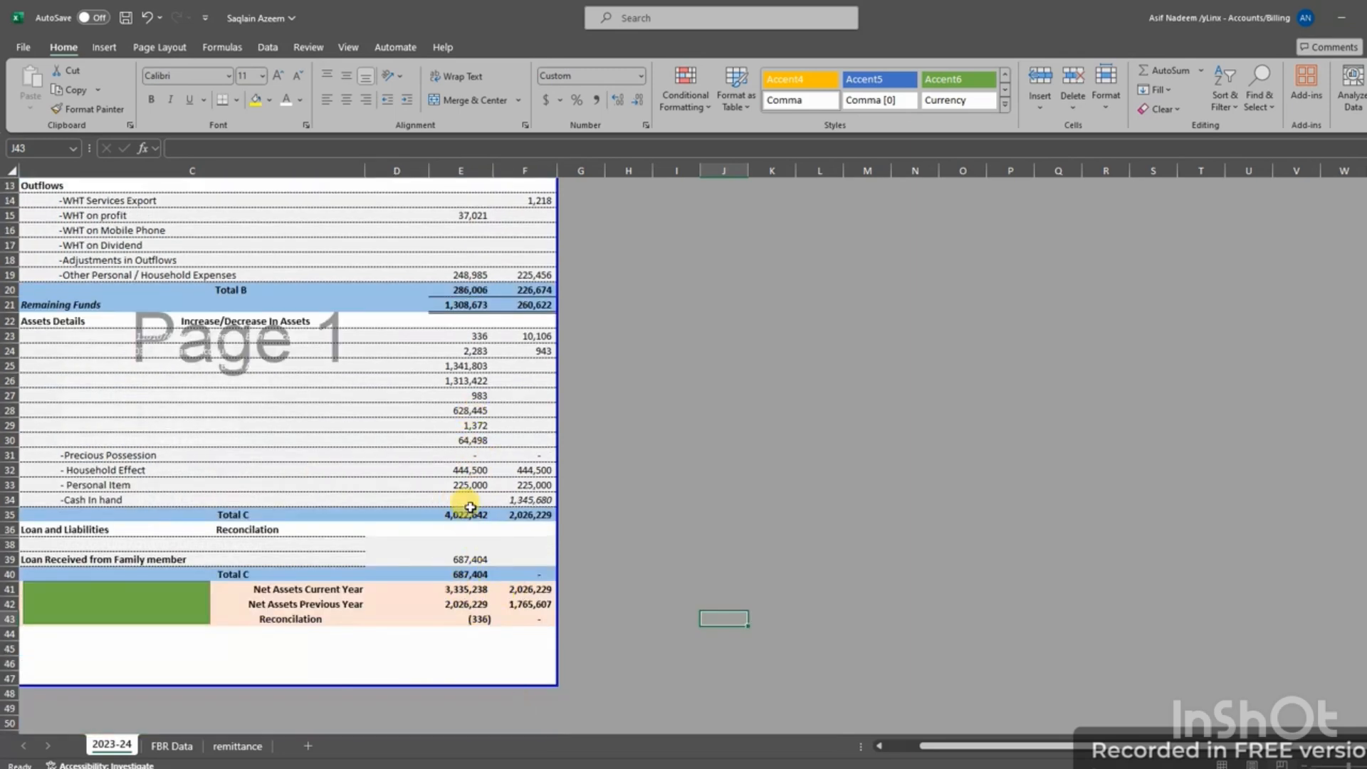
left_click(466, 559)
key("Delete")
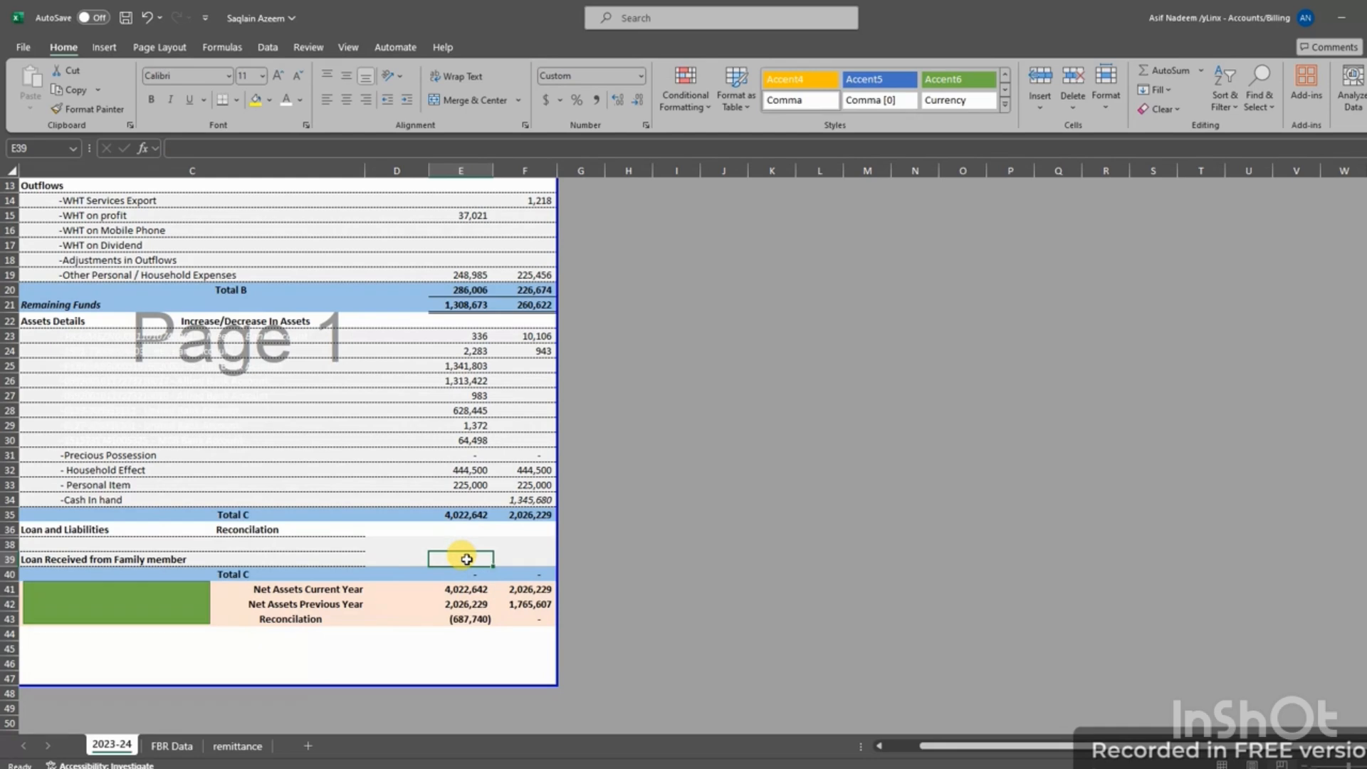
type("687")
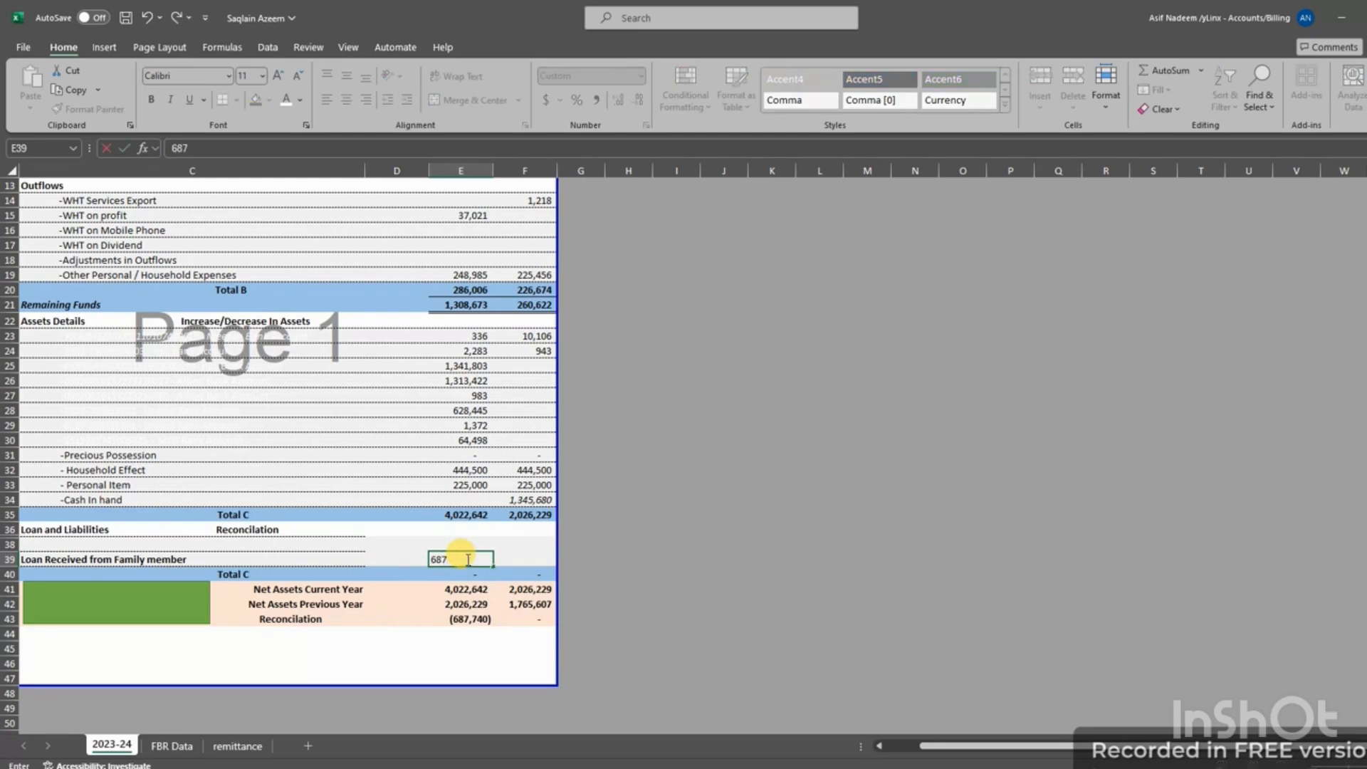
type(",740")
key("Return")
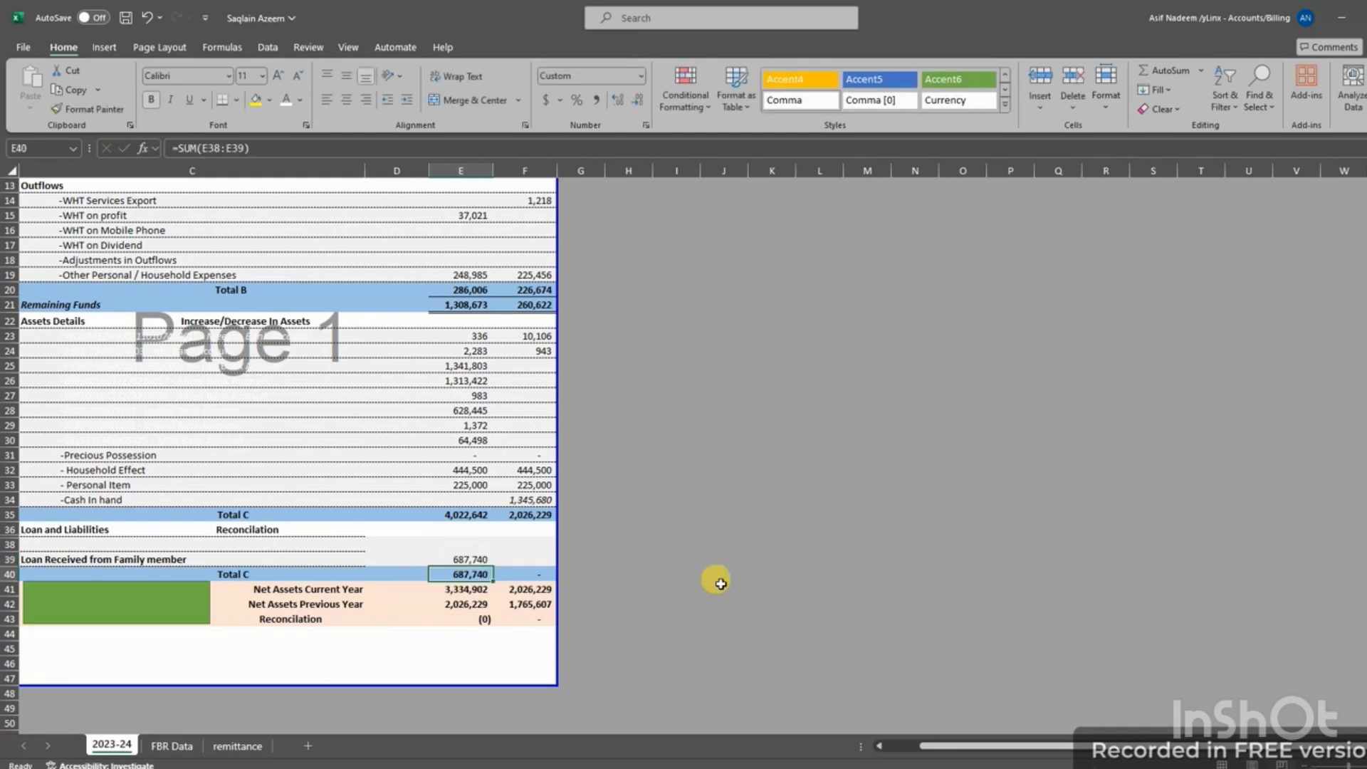
left_click(766, 574)
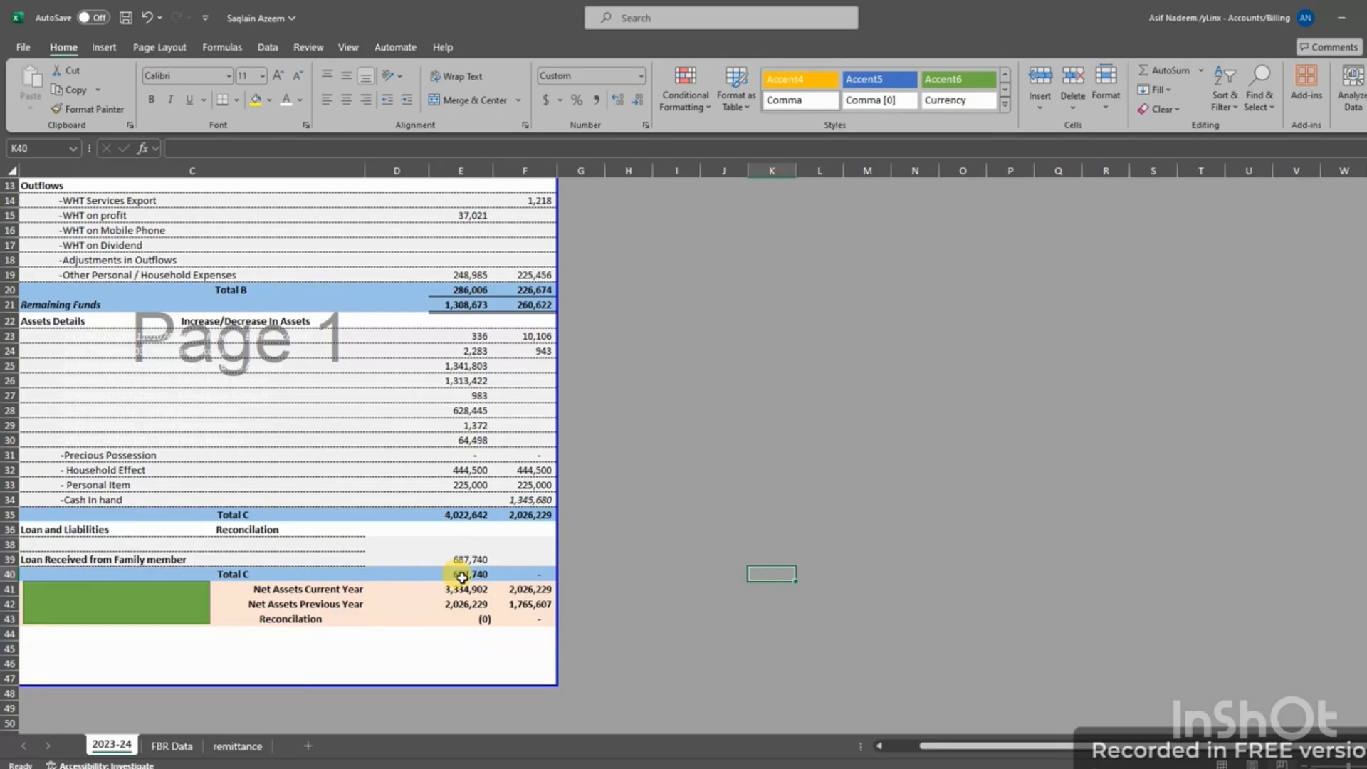
scroll(467, 570, "up", 1)
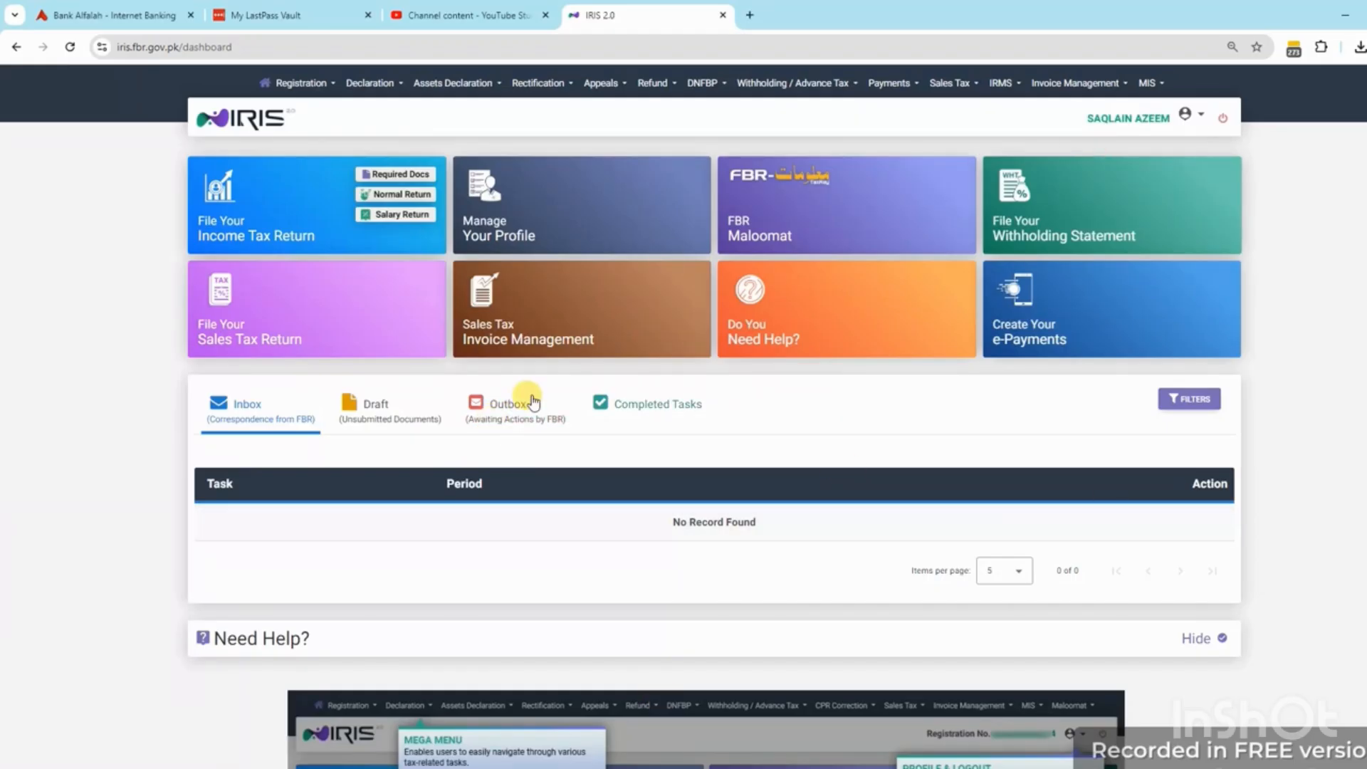
Start a Normal Return for 01-JUL-2023 - 30-JUN-2024, import the previous return and calculate
left_click(400, 193)
type("2024")
left_click(639, 471)
left_click(840, 482)
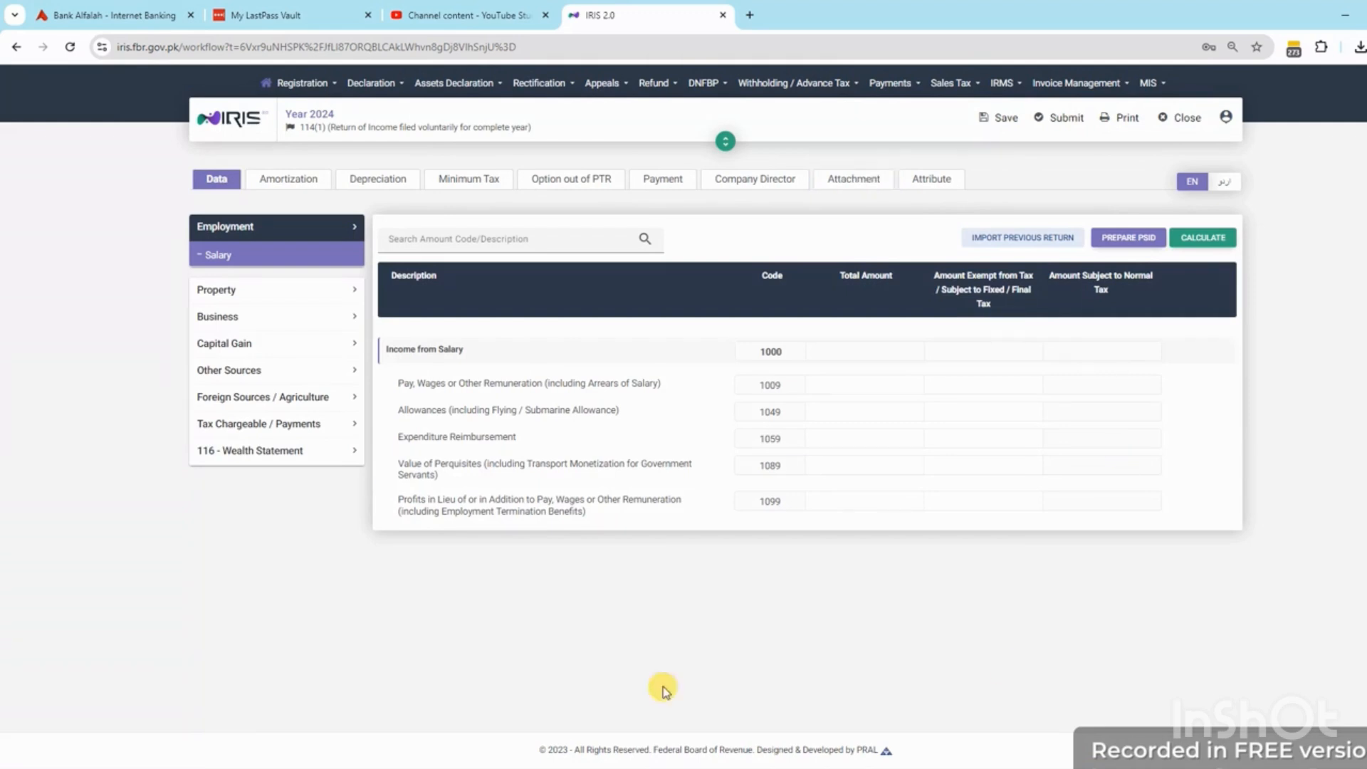
left_click(1031, 245)
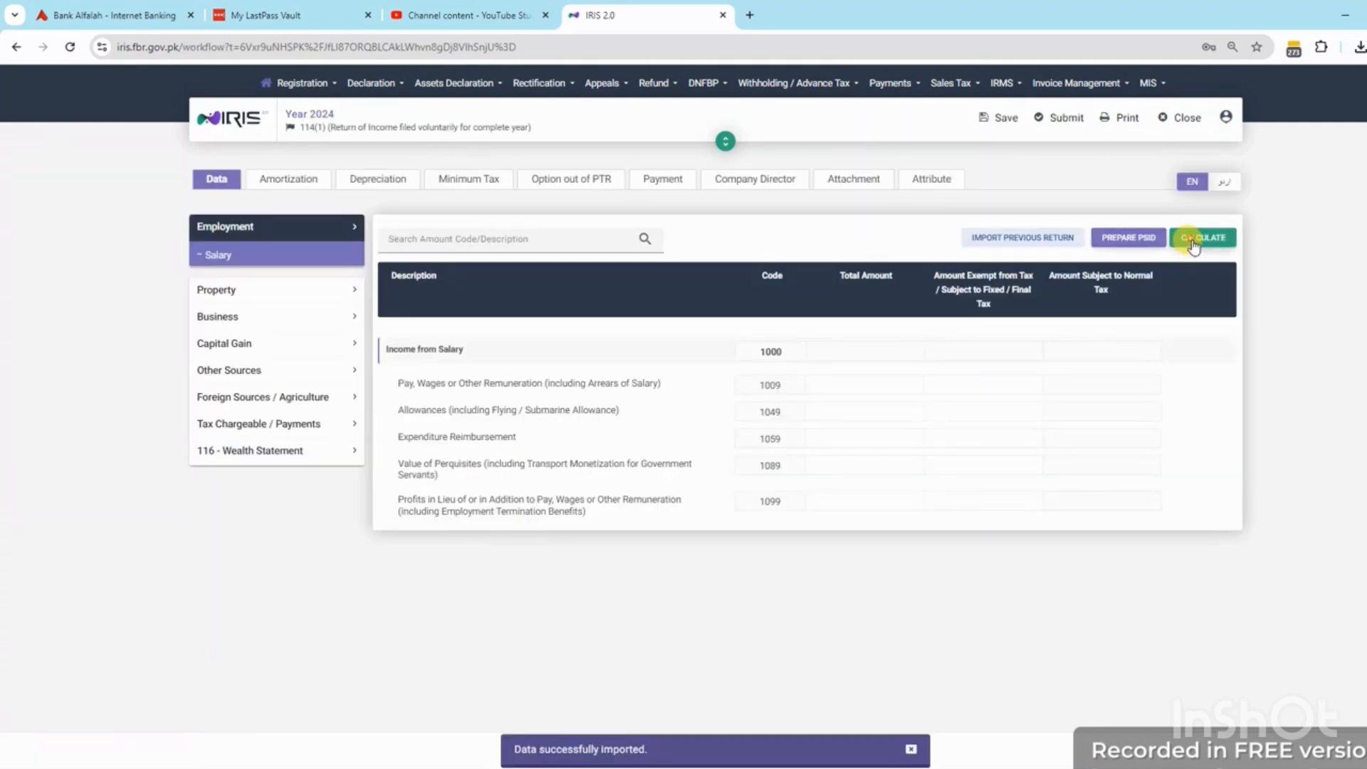
left_click(1194, 243)
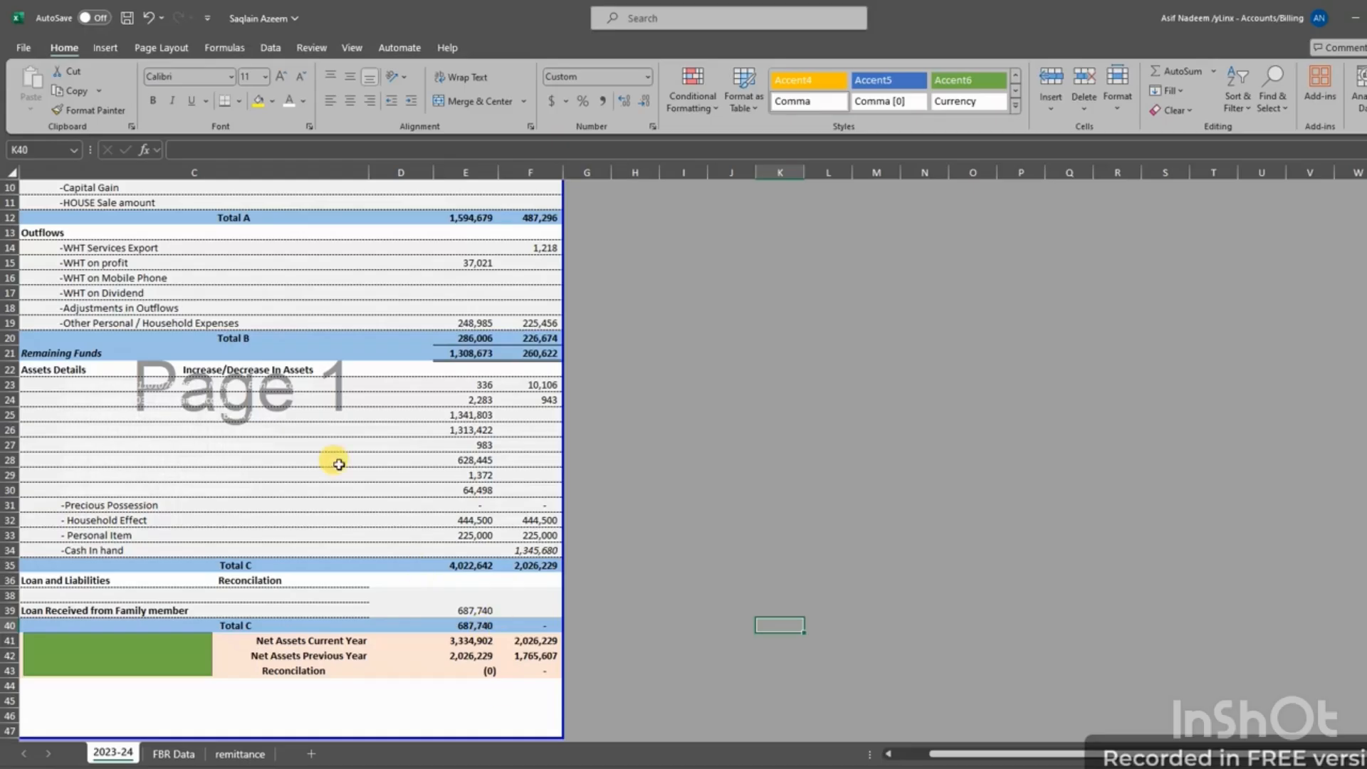
Verify E7's 1,362,836 is linked to =remittance!D10, then switch over to the IRIS window
scroll(237, 250, "up", 3)
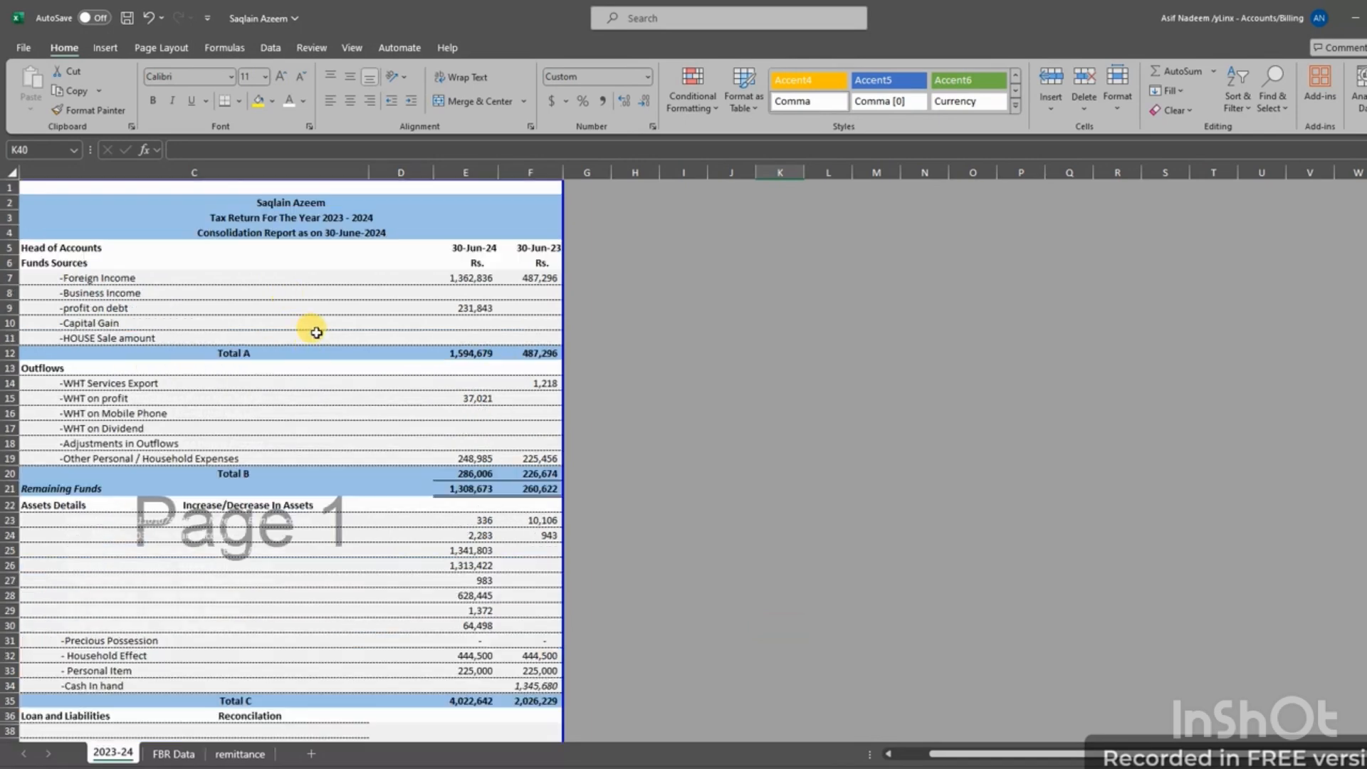
left_click(462, 278)
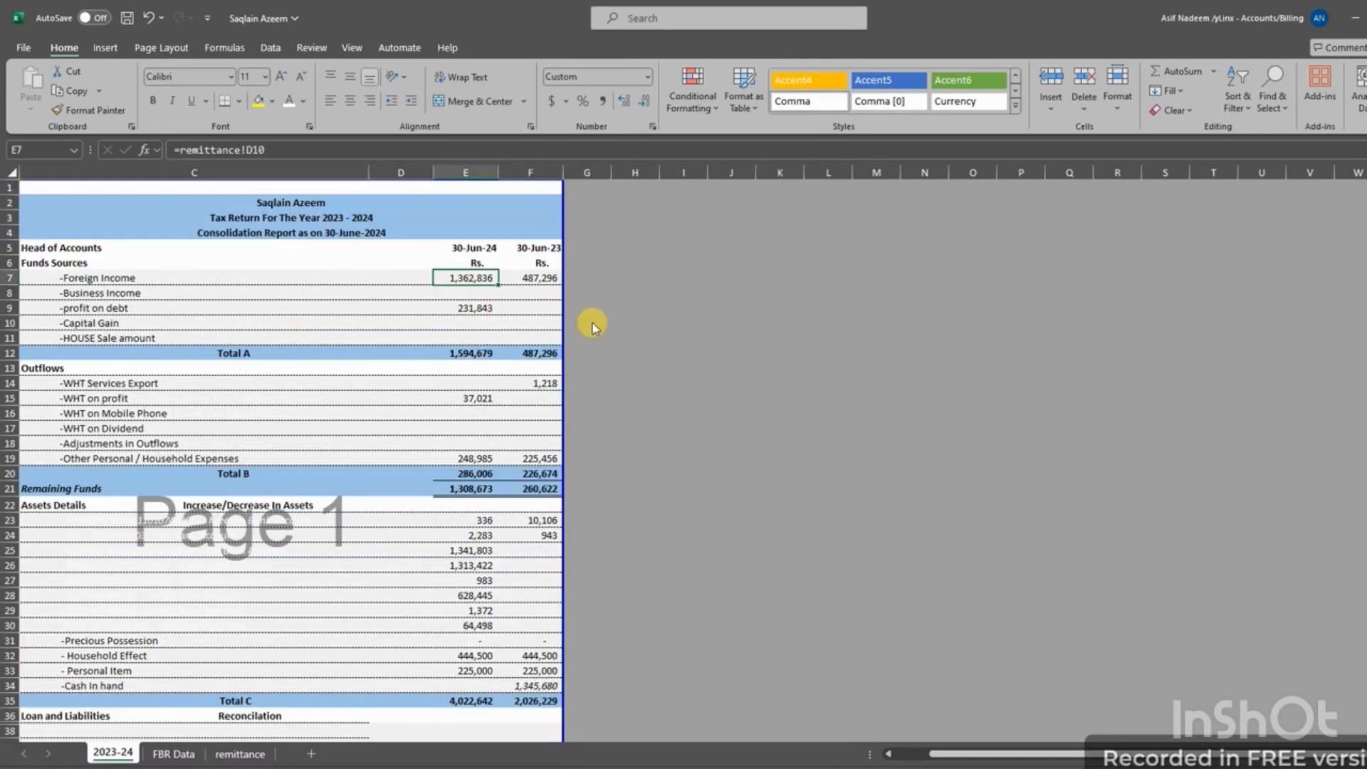
key("alt+Tab")
key("alt+Tab")
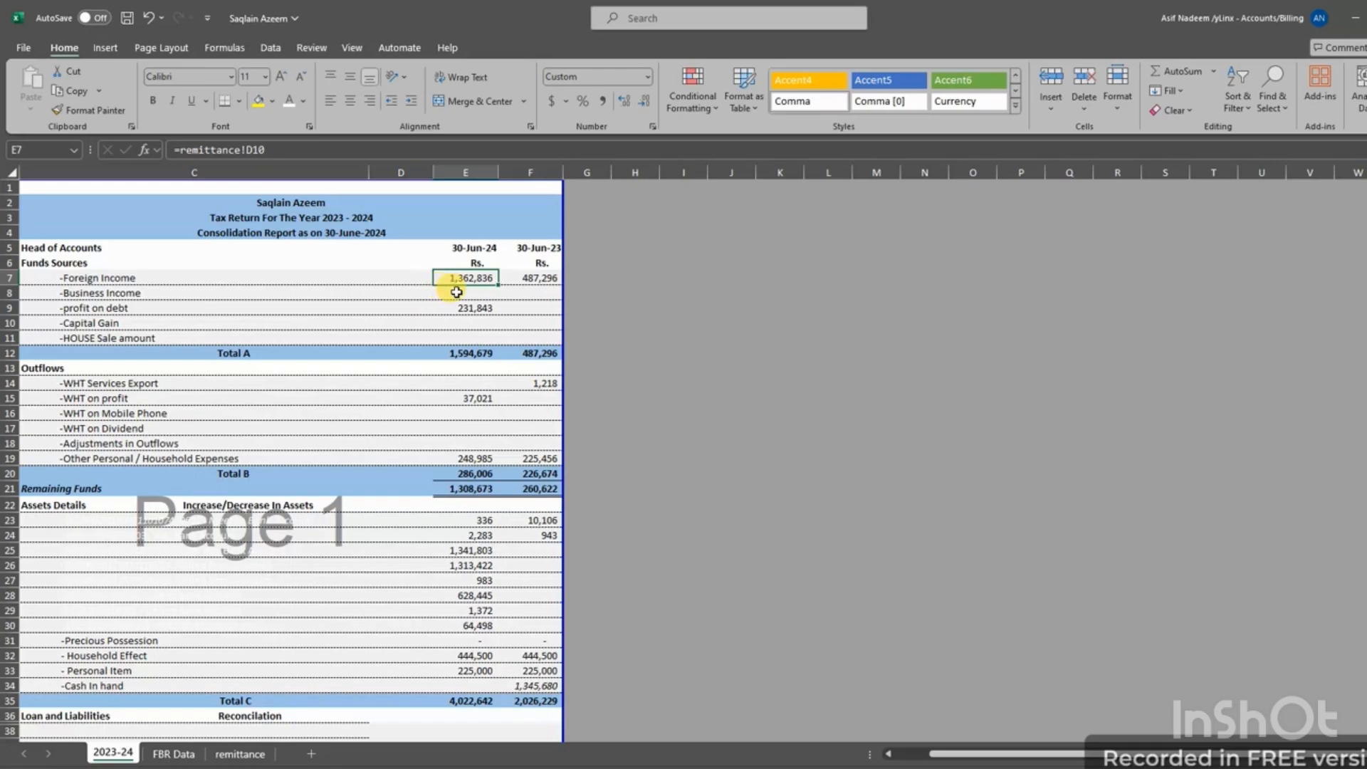
key("alt+Tab")
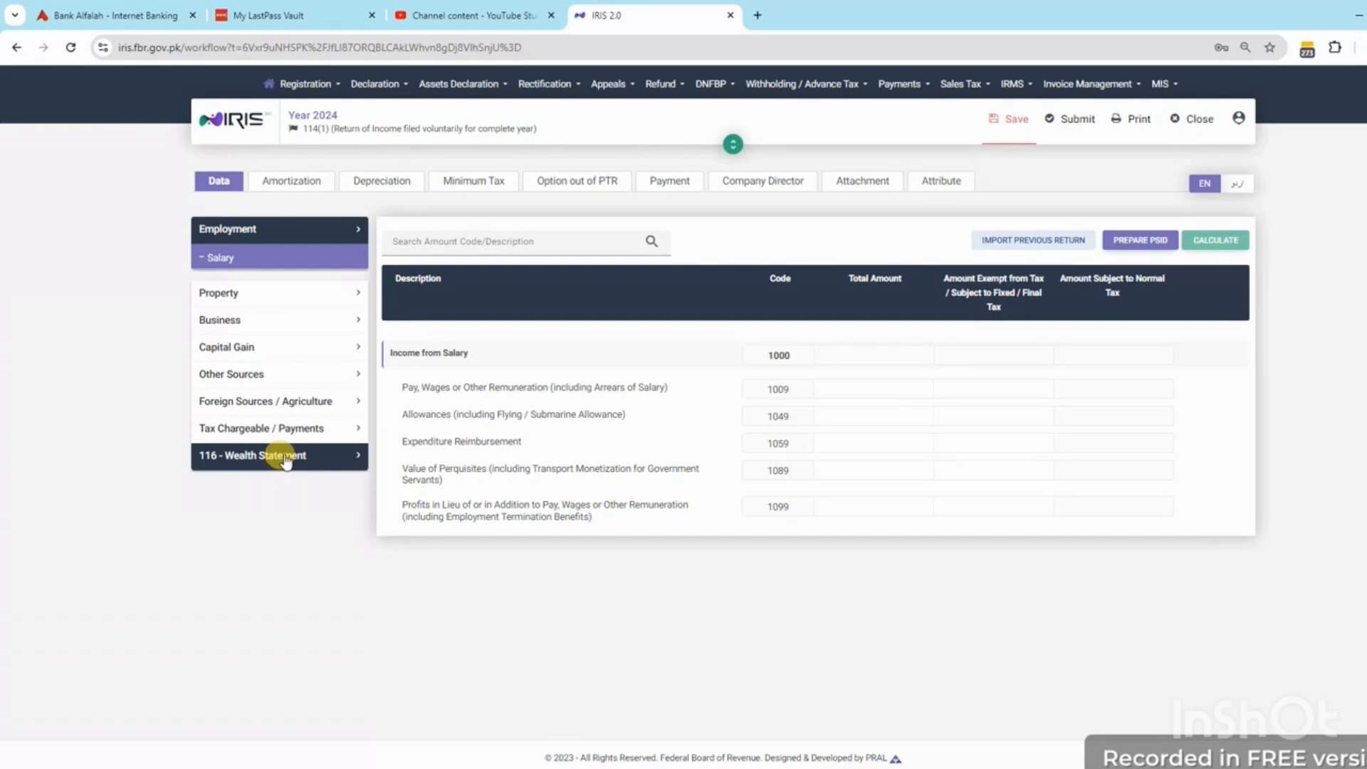
Enter 1,362,836 as Foreign Other Sources Income (6059), fully exempt, and recalculate
left_click(261, 402)
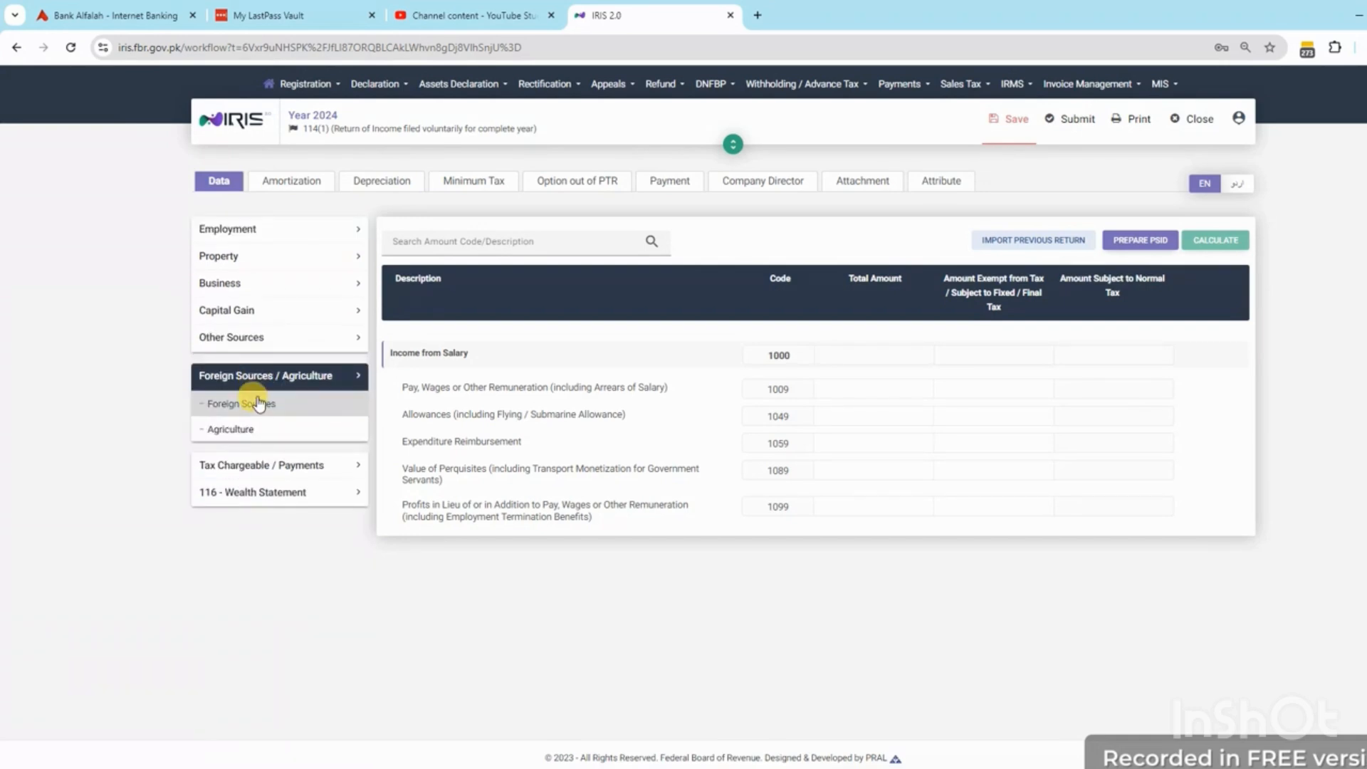
left_click(247, 404)
left_click(874, 464)
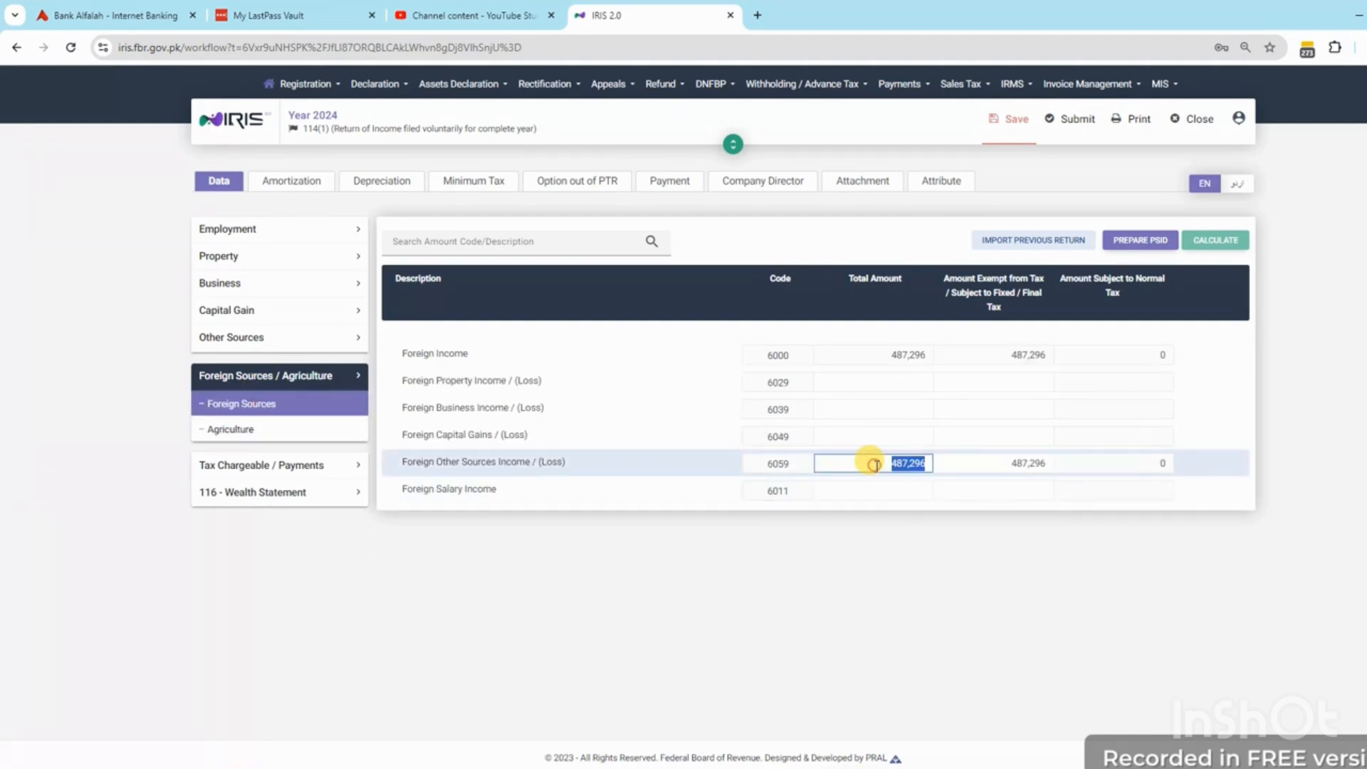
type("1362836")
left_click(989, 463)
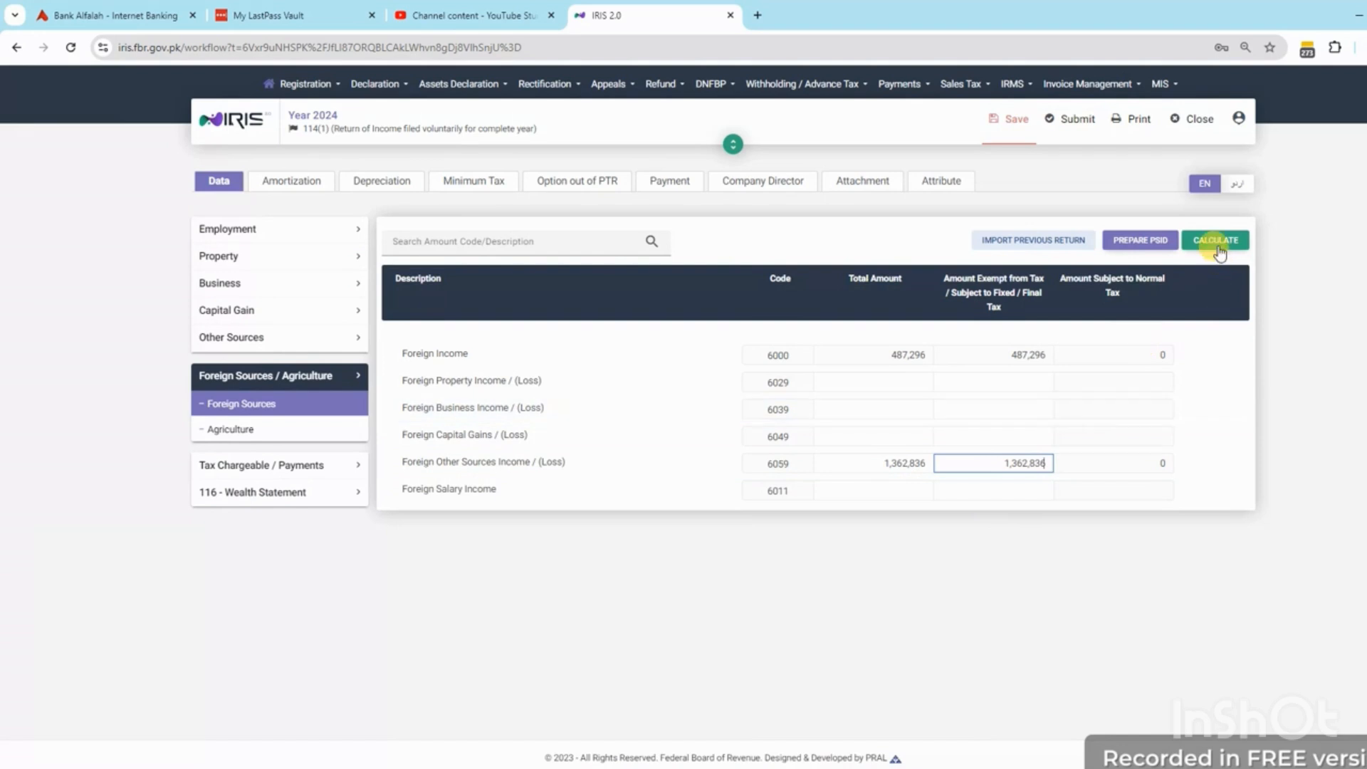
left_click(1218, 243)
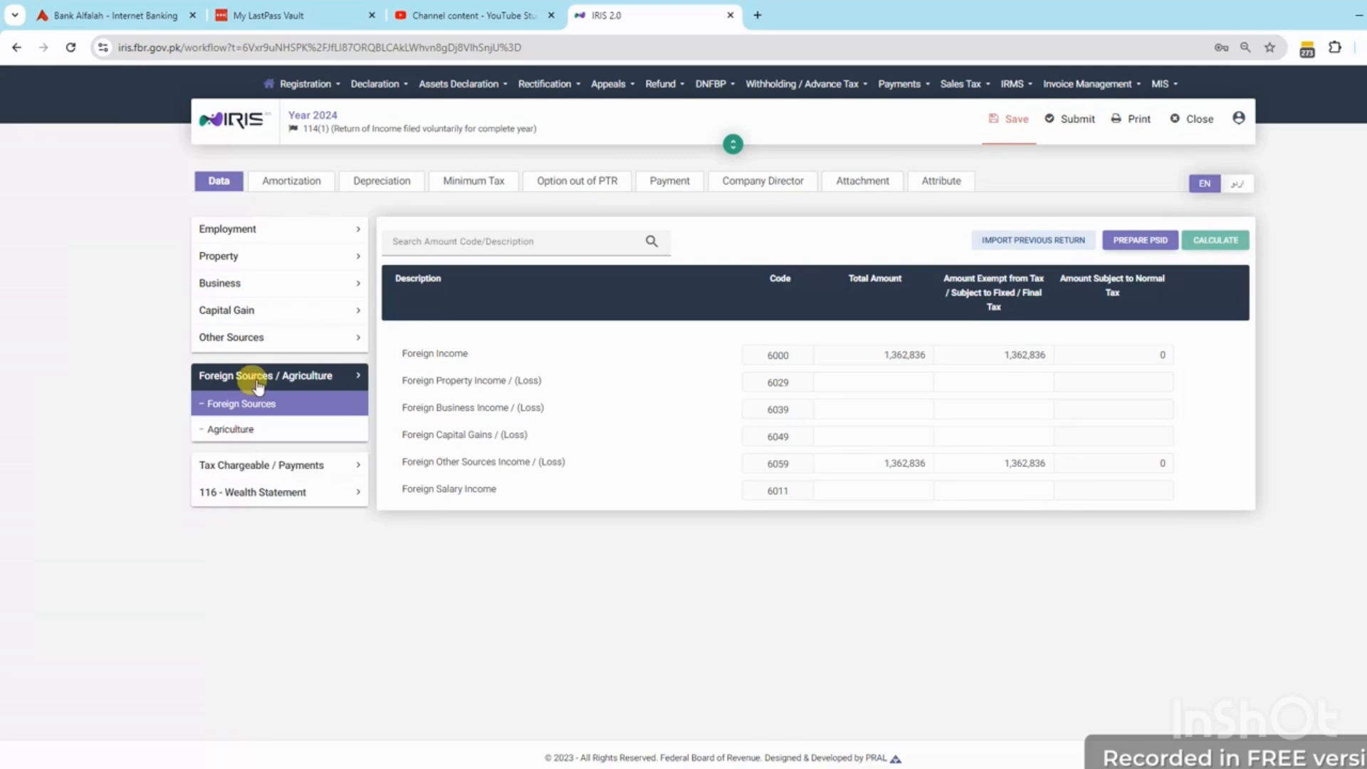
Enter 1,362,836 receipts for Export of IT/ITeS Services u/s 154A (64060290), giving tax of 3,407
left_click(242, 470)
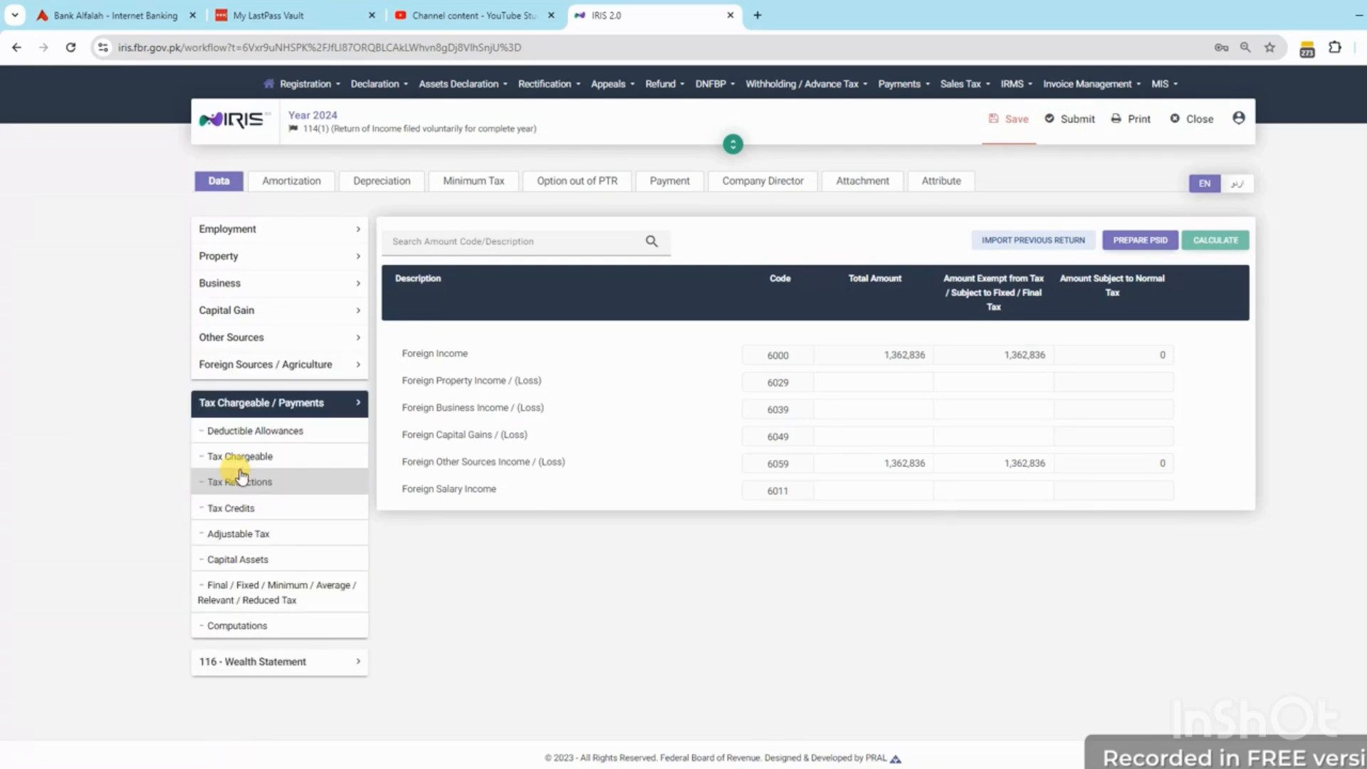
left_click(260, 602)
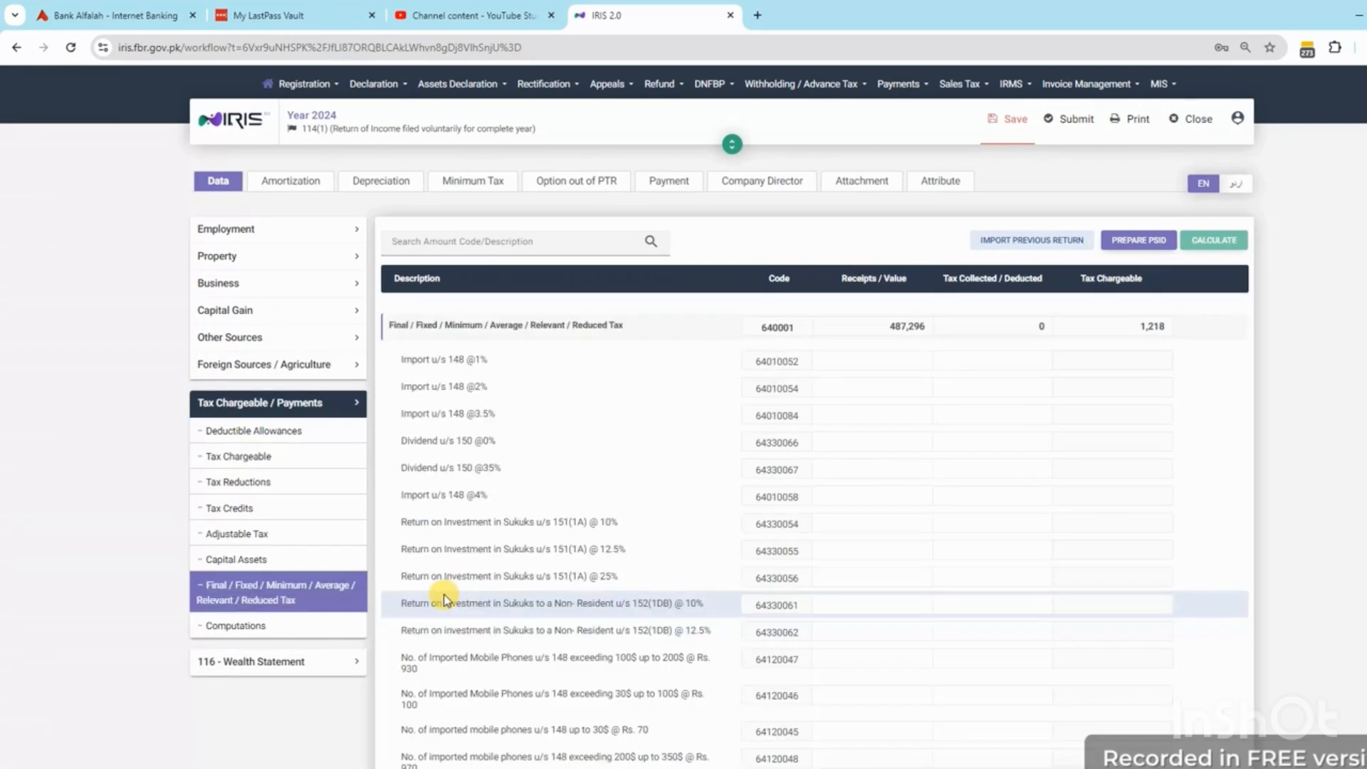
scroll(1018, 499, "down", 5)
scroll(1019, 520, "down", 5)
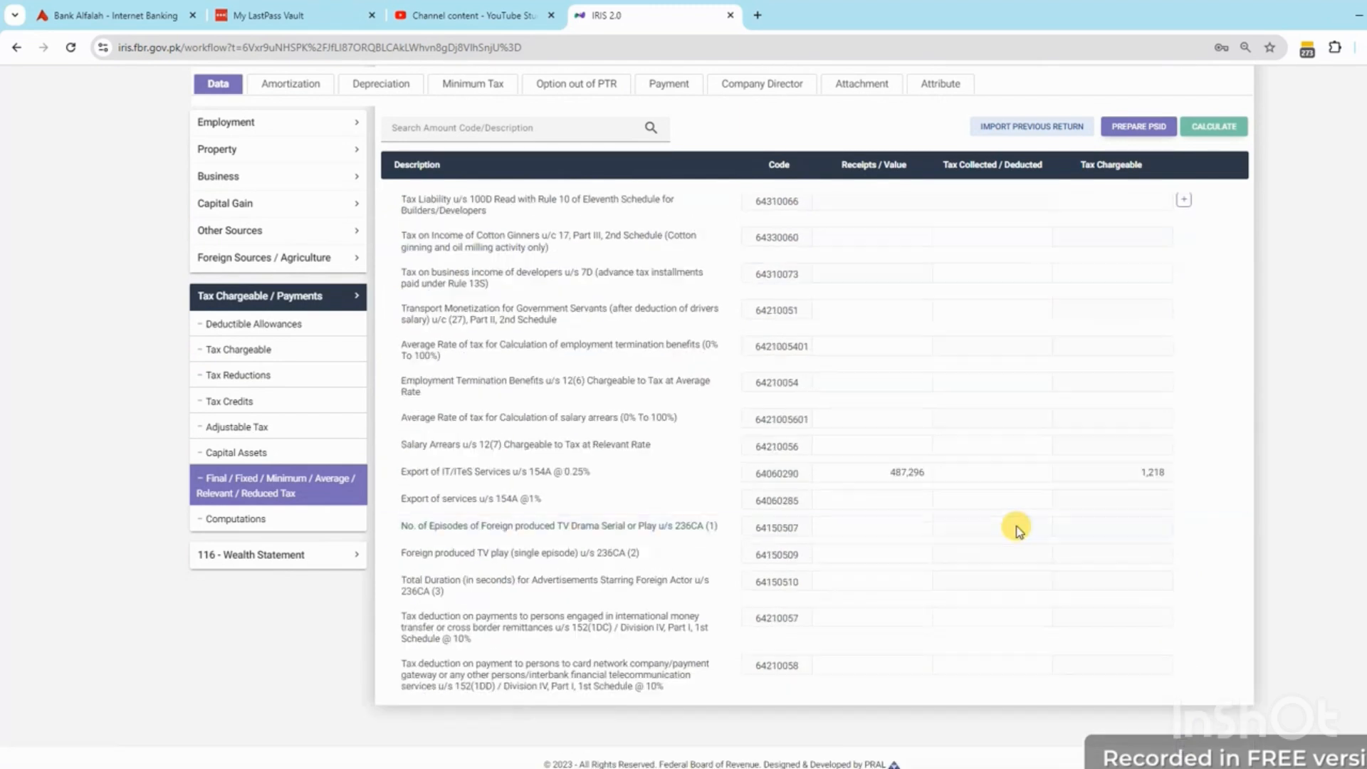
left_click(896, 474)
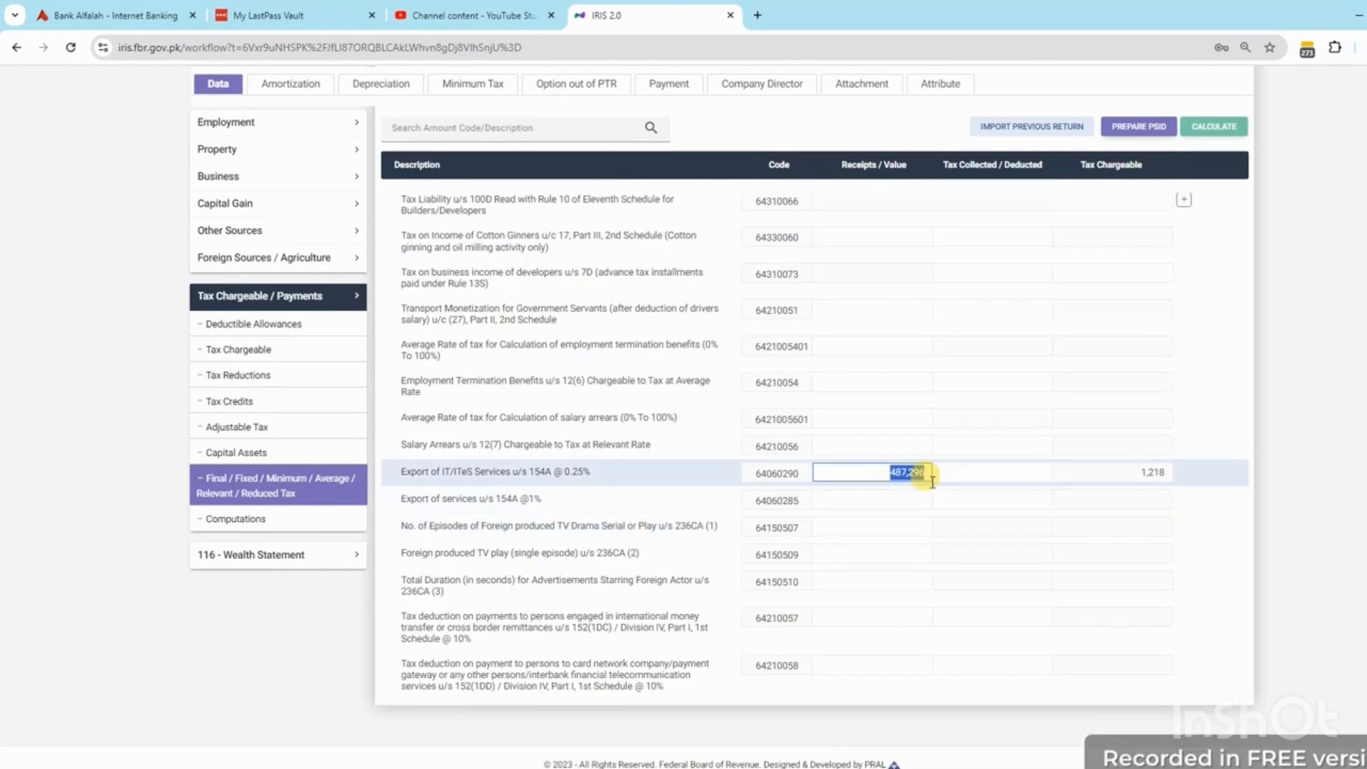
type("1362836")
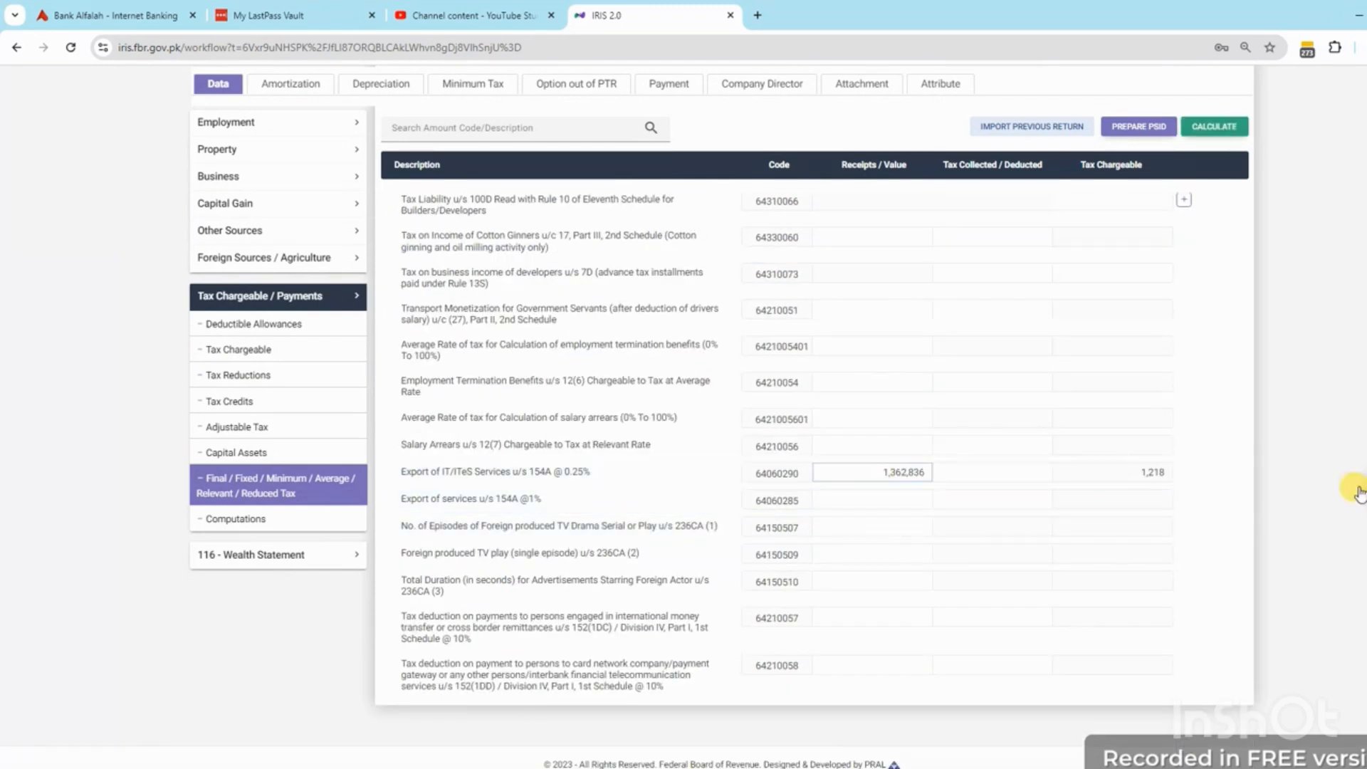
left_click(887, 474)
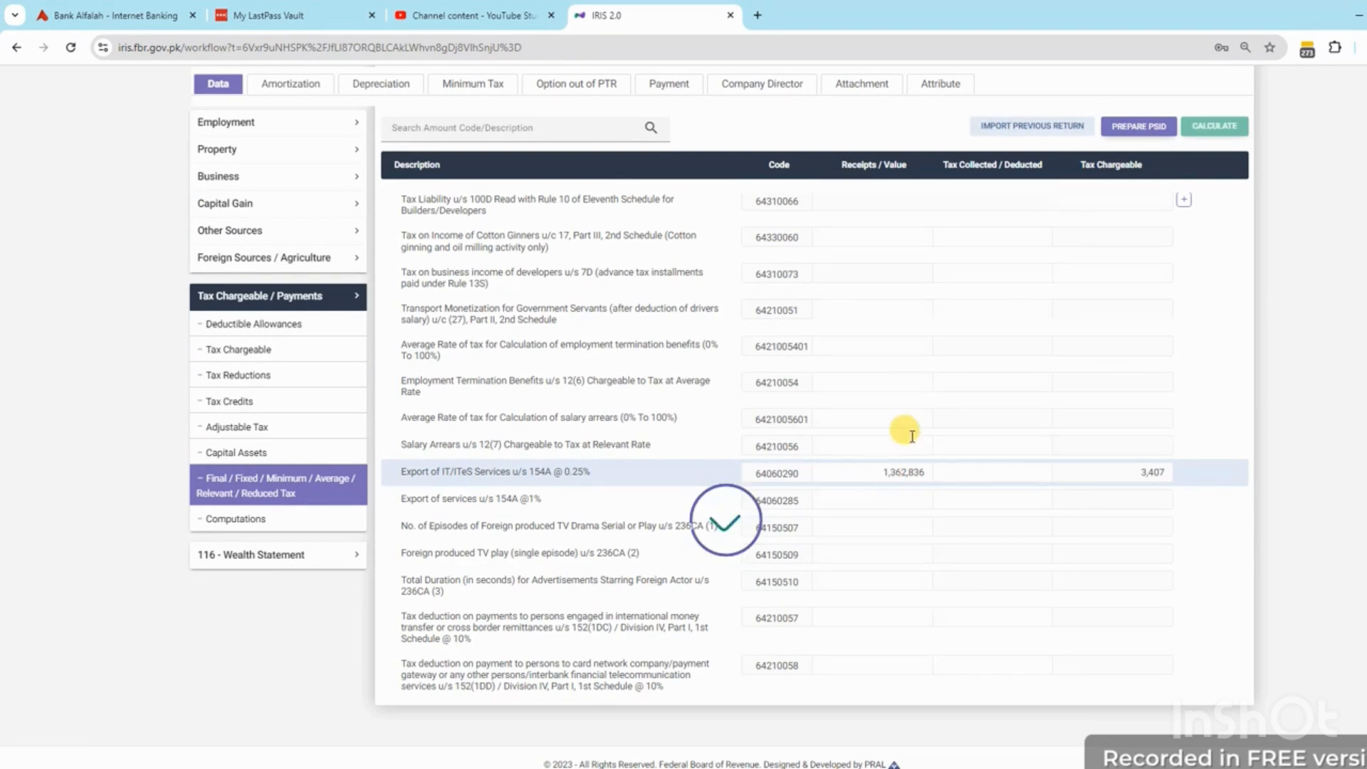
left_click(1002, 473)
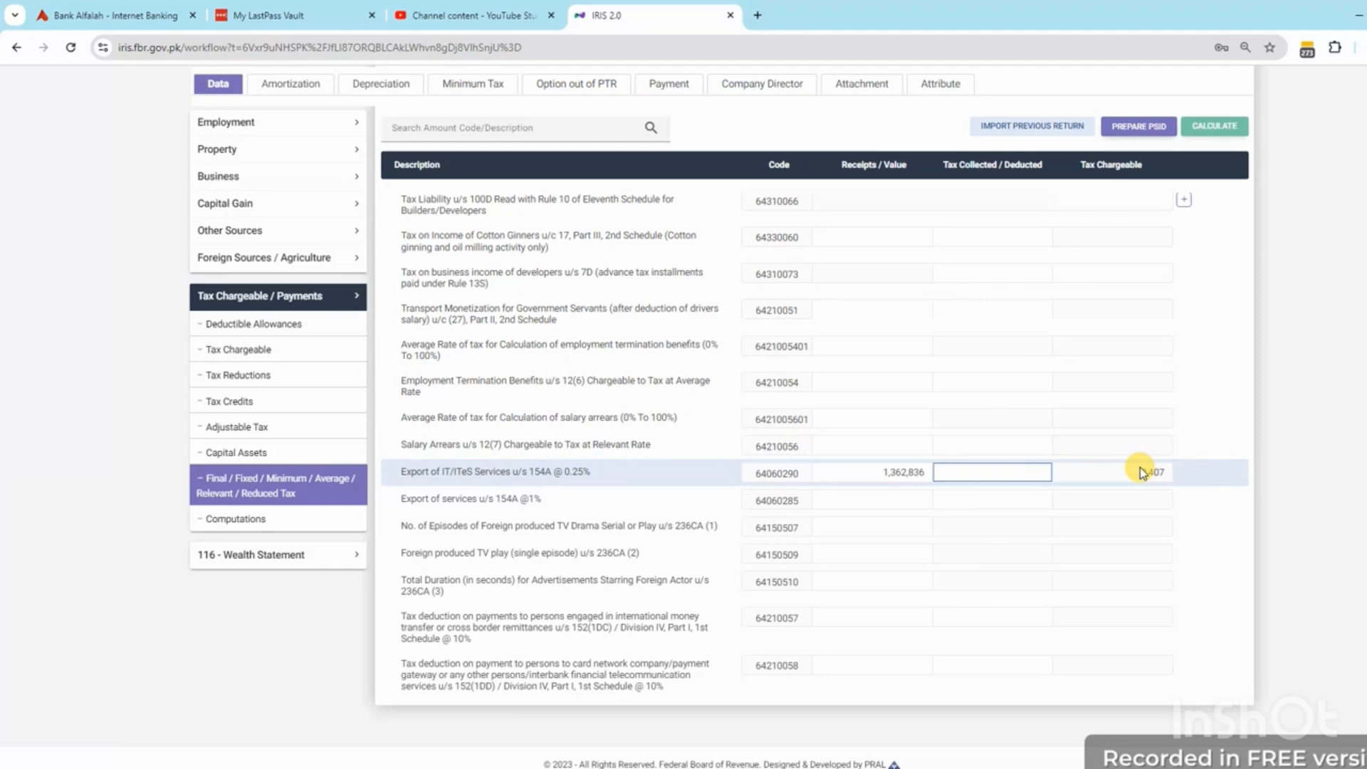
left_click(238, 554)
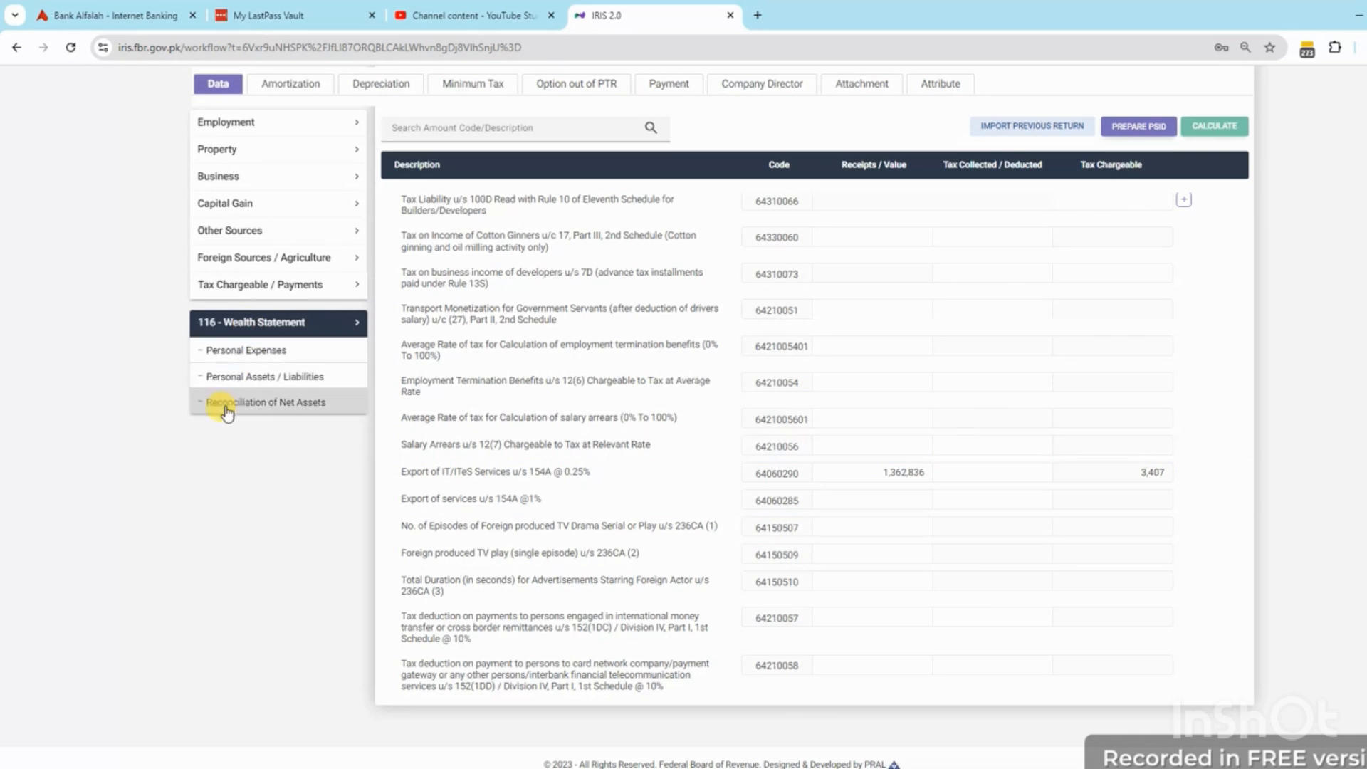
Paste 1,362,836 into the 7033 final/fixed-tax income amount of the net-assets reconciliation and recalculate
left_click(255, 410)
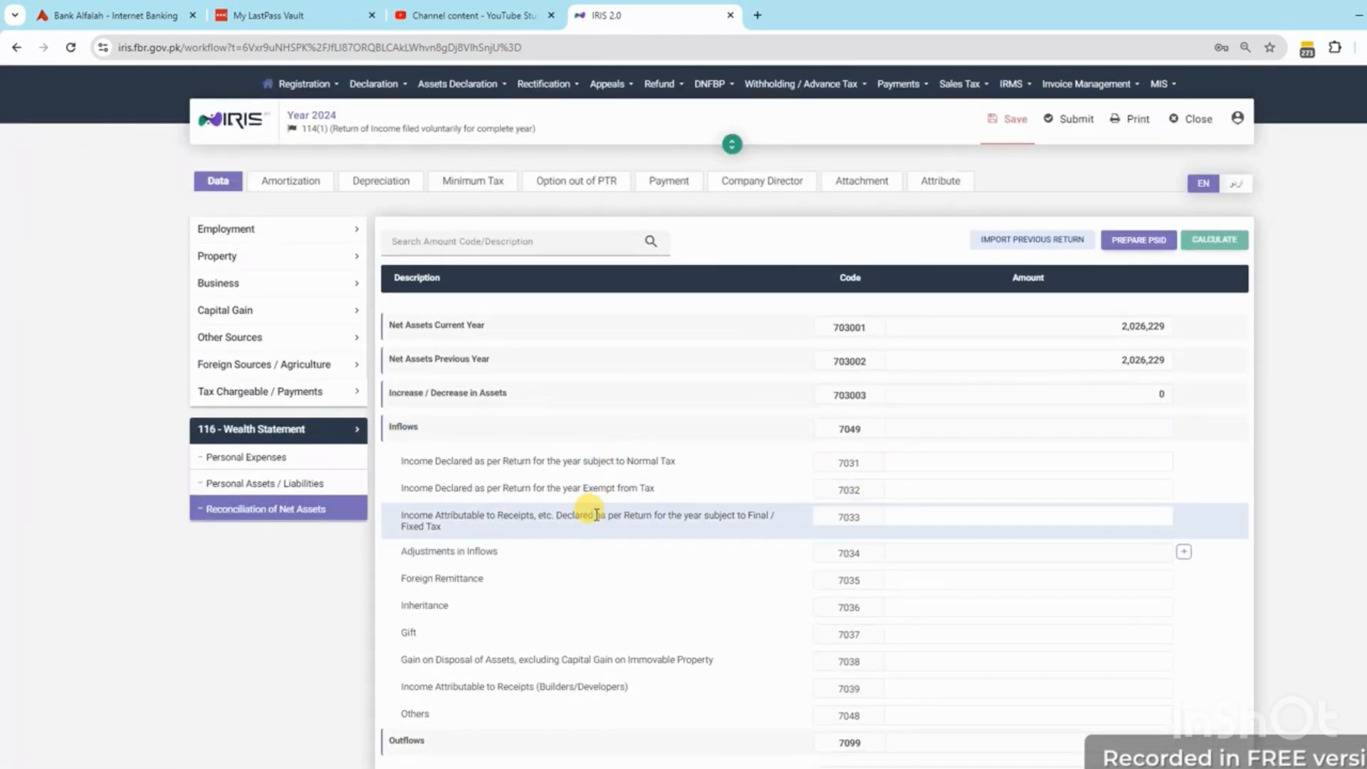
double_click(595, 515)
left_click(1090, 515)
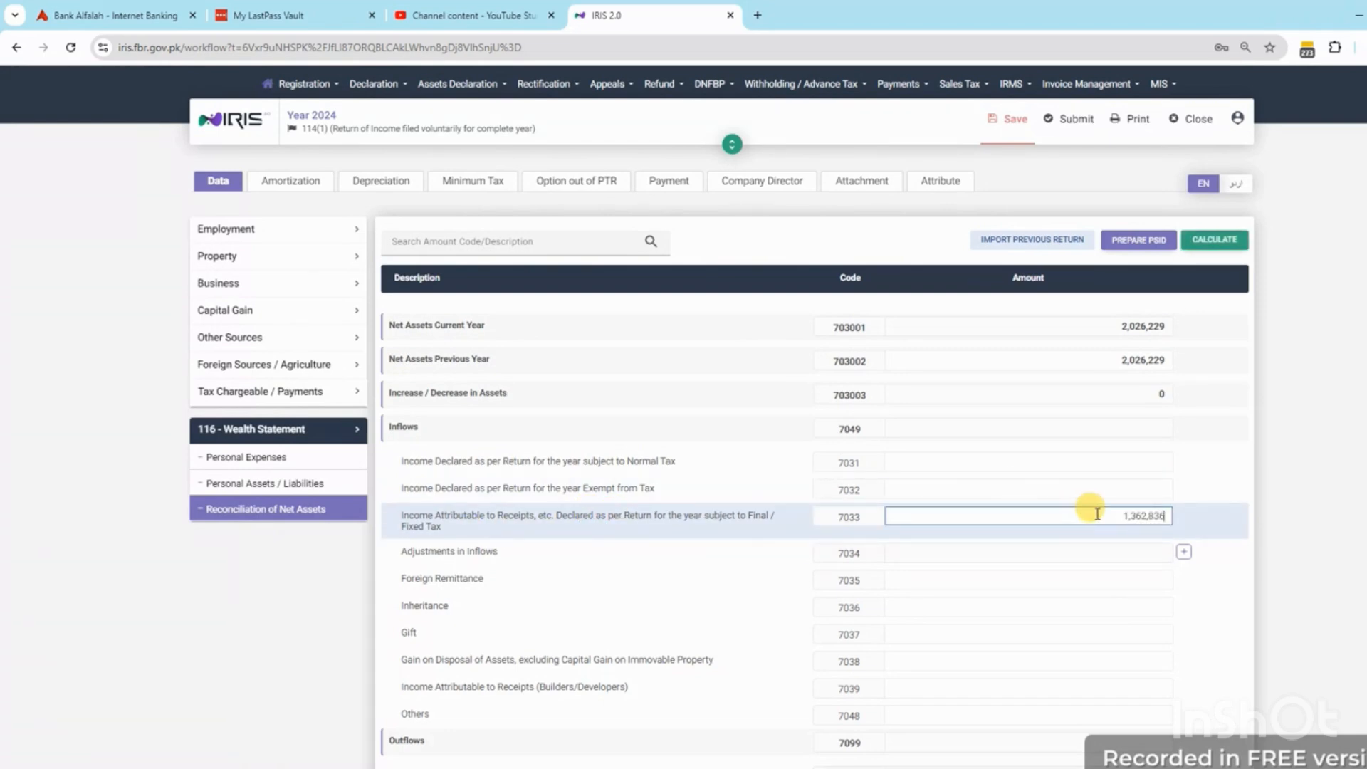
type("1,362,836")
left_click(1216, 240)
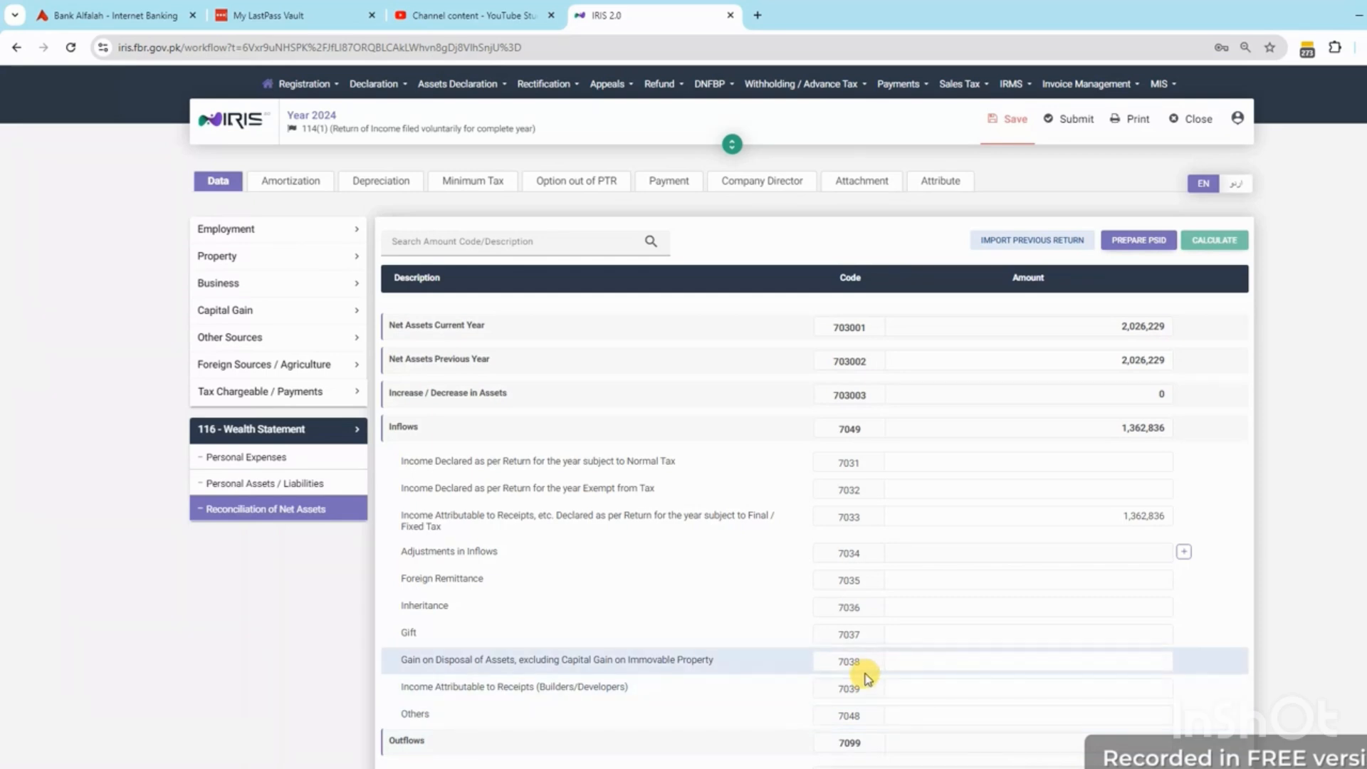
left_click(266, 431)
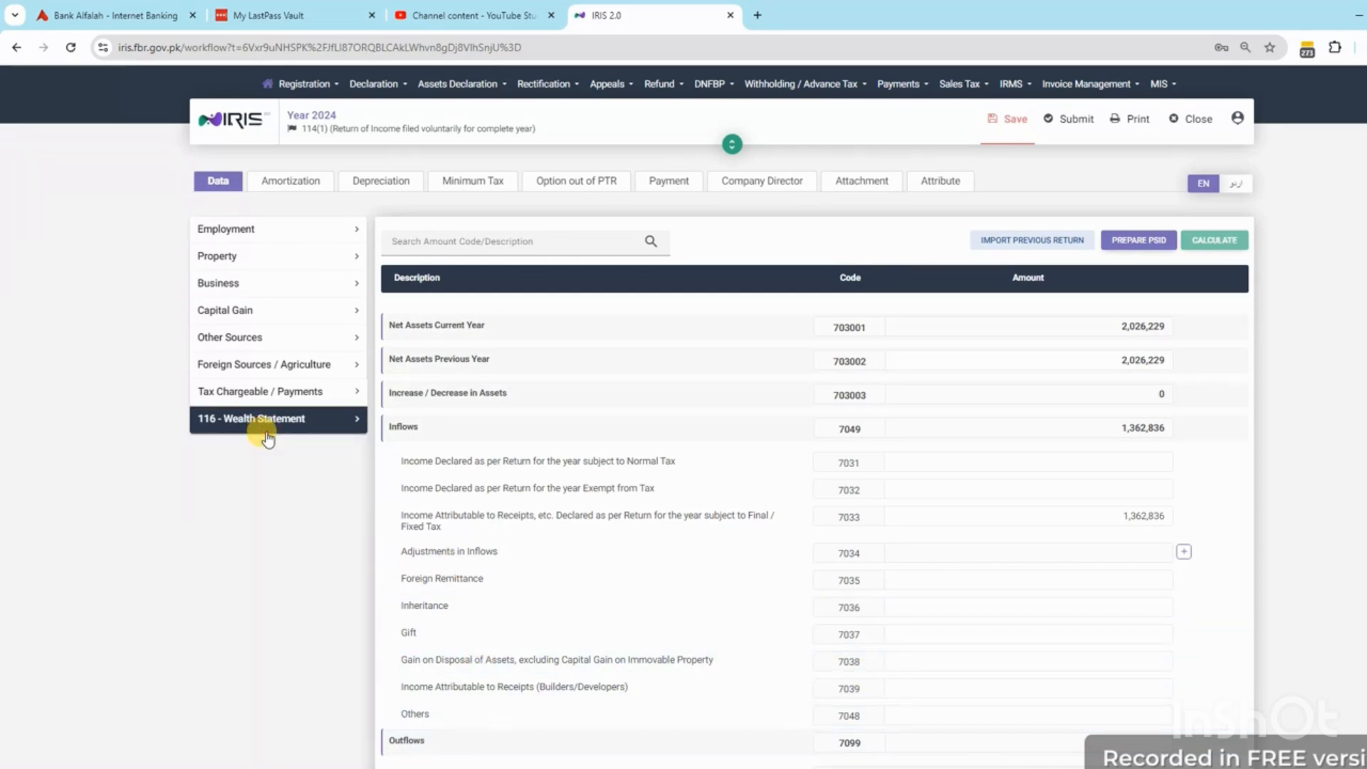
left_click(245, 365)
Review Foreign Sources, Final/Fixed Tax and net-assets reconciliation pages, confirming 6059 at 1,362,836
left_click(251, 402)
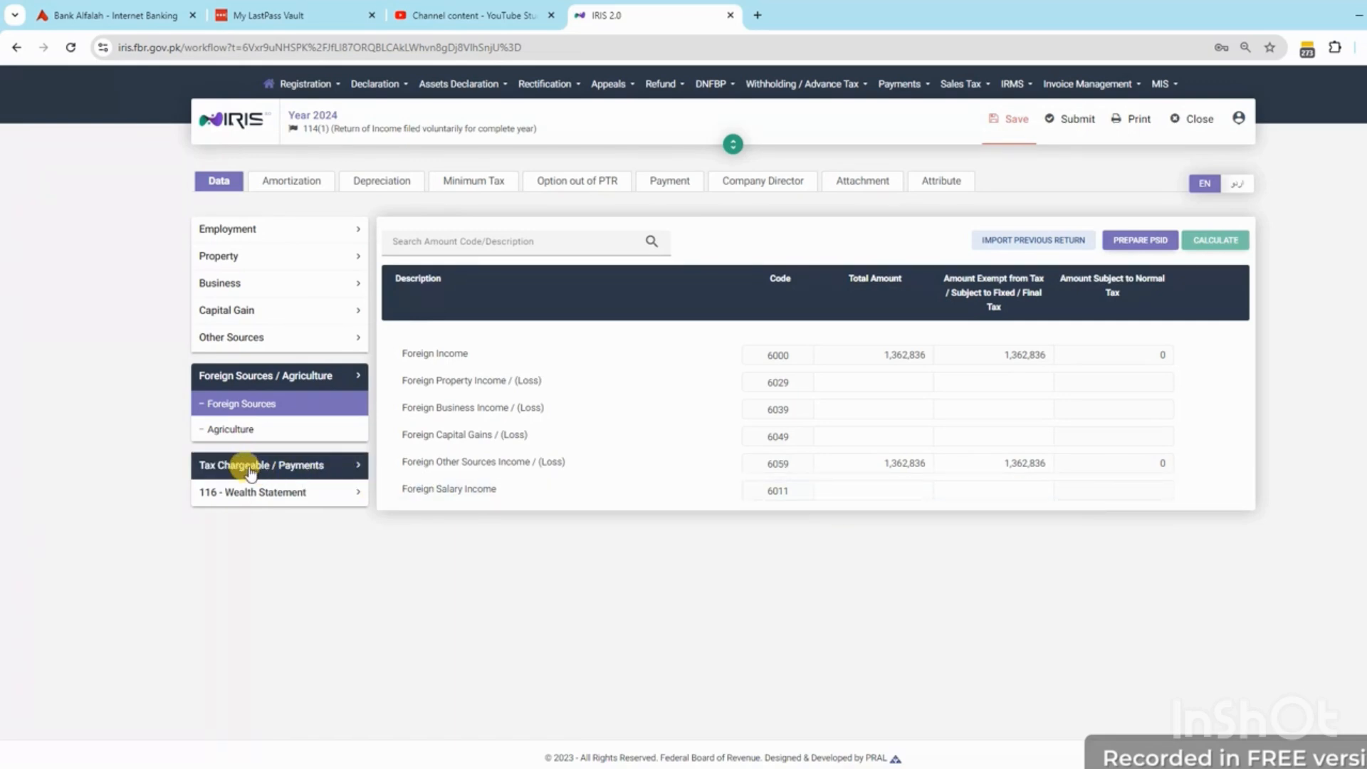
left_click(250, 472)
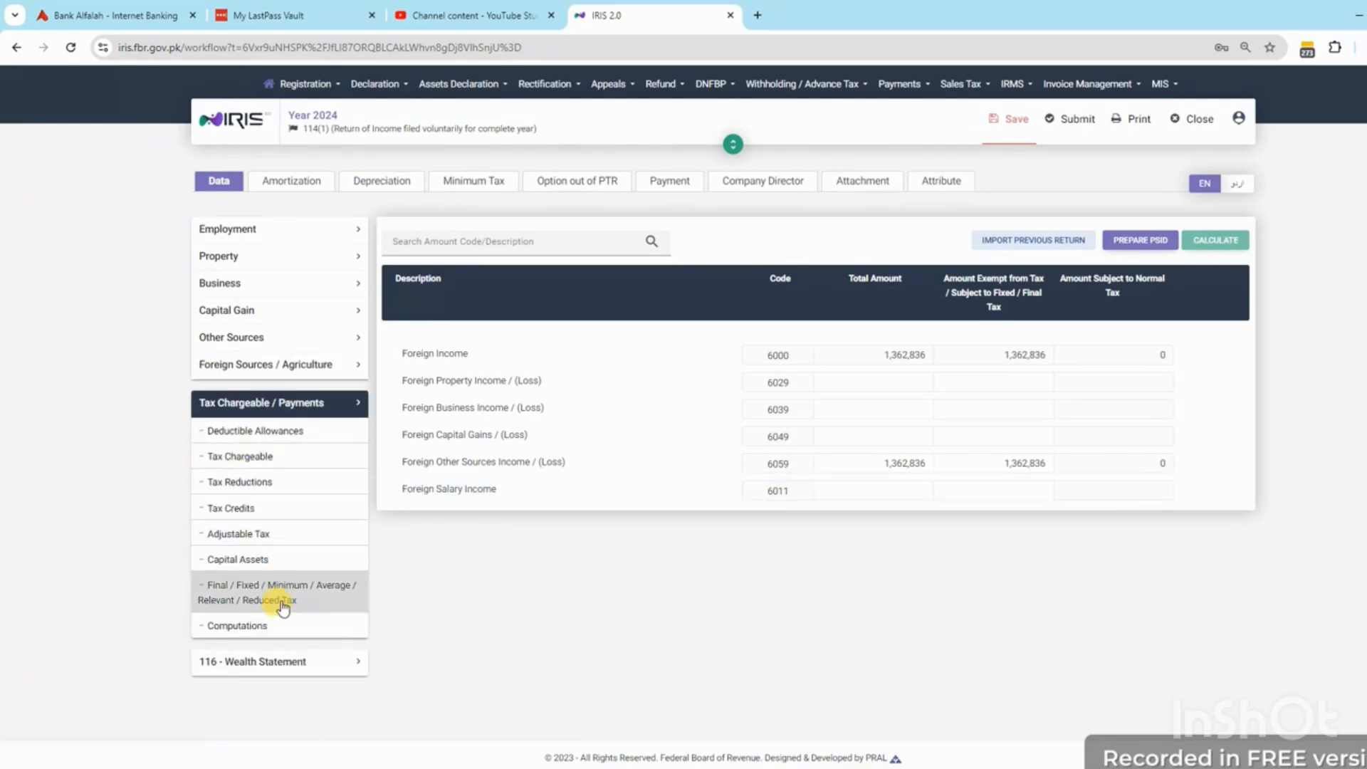
left_click(283, 604)
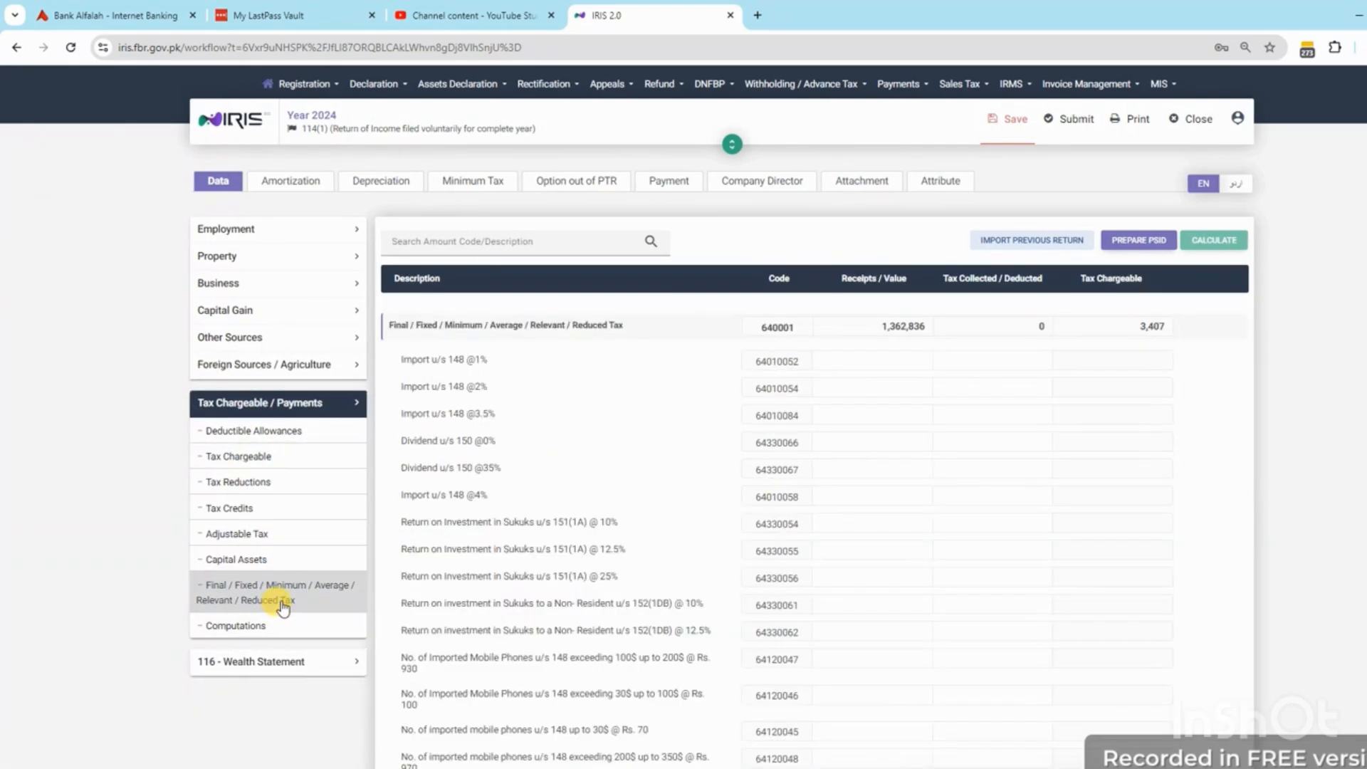
left_click(275, 661)
left_click(260, 522)
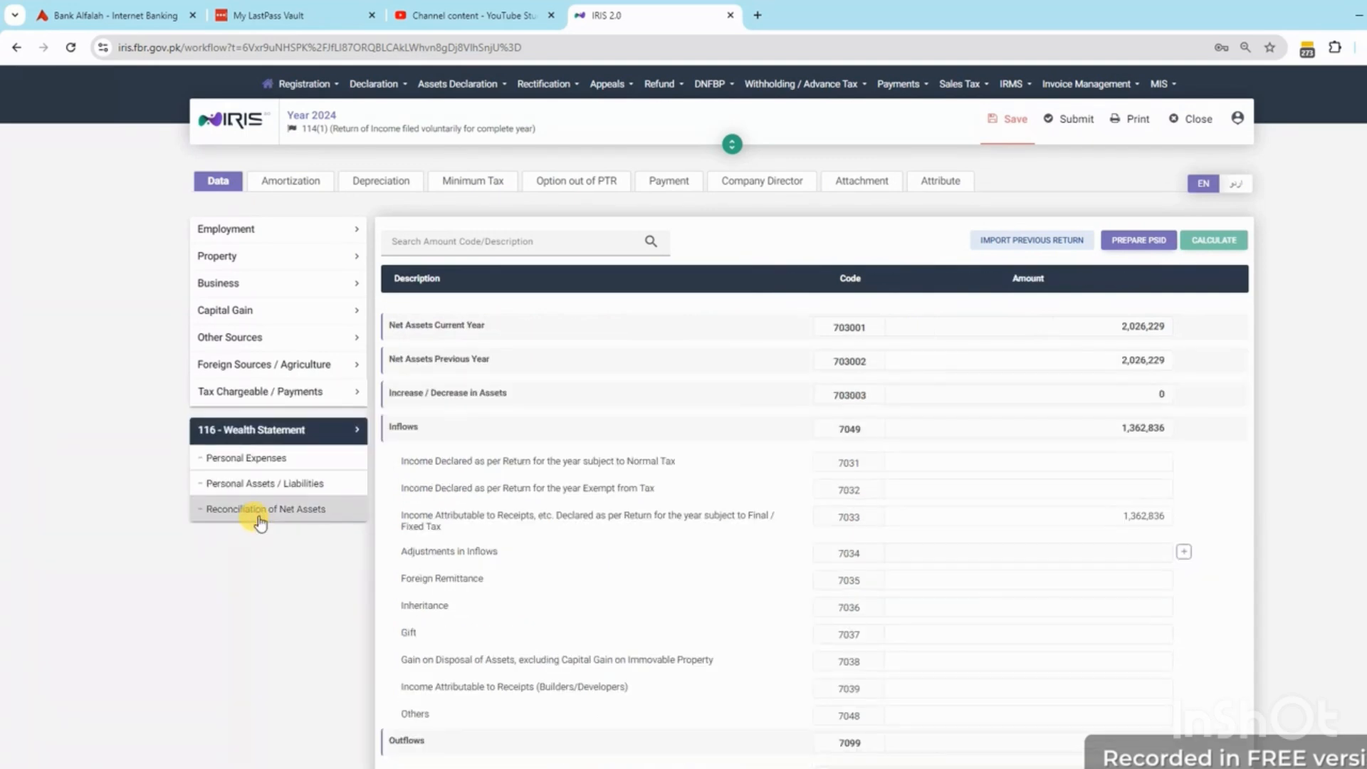
left_click(248, 368)
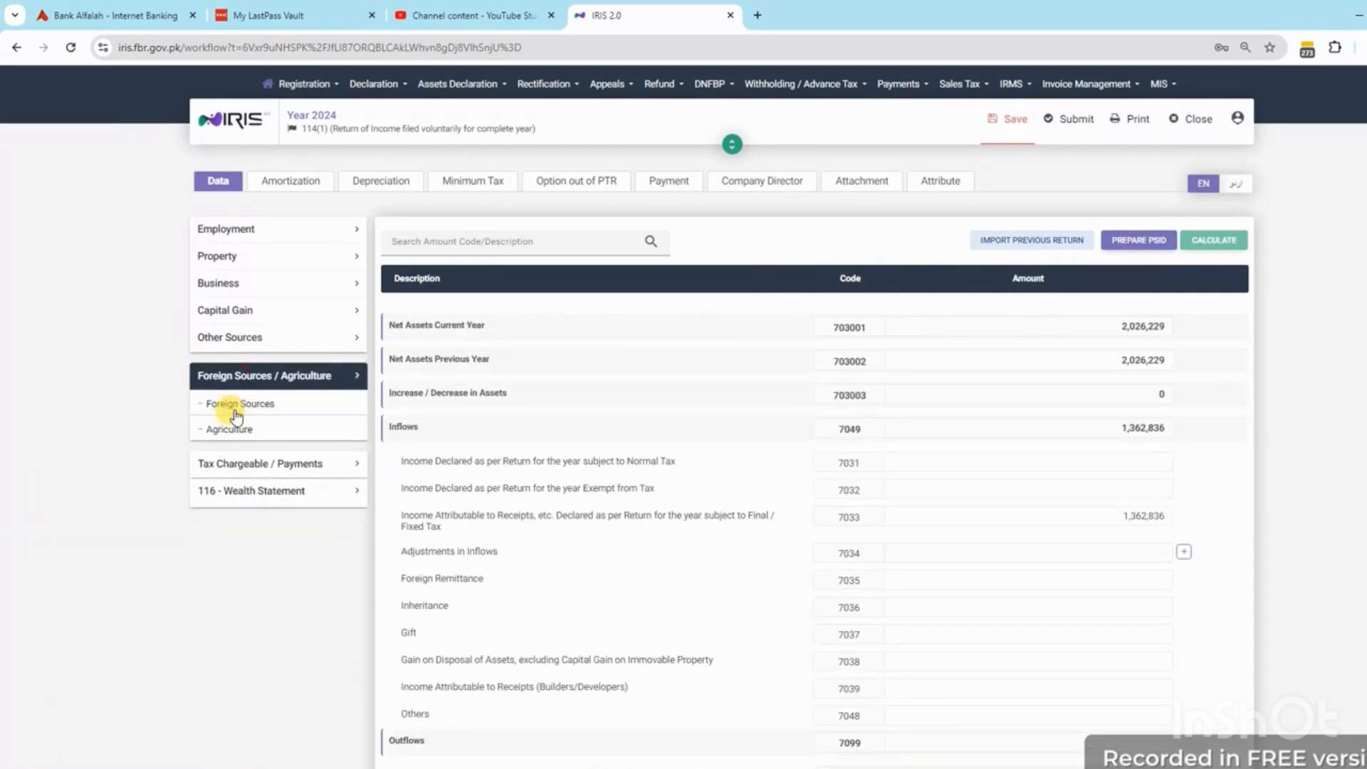
left_click(230, 400)
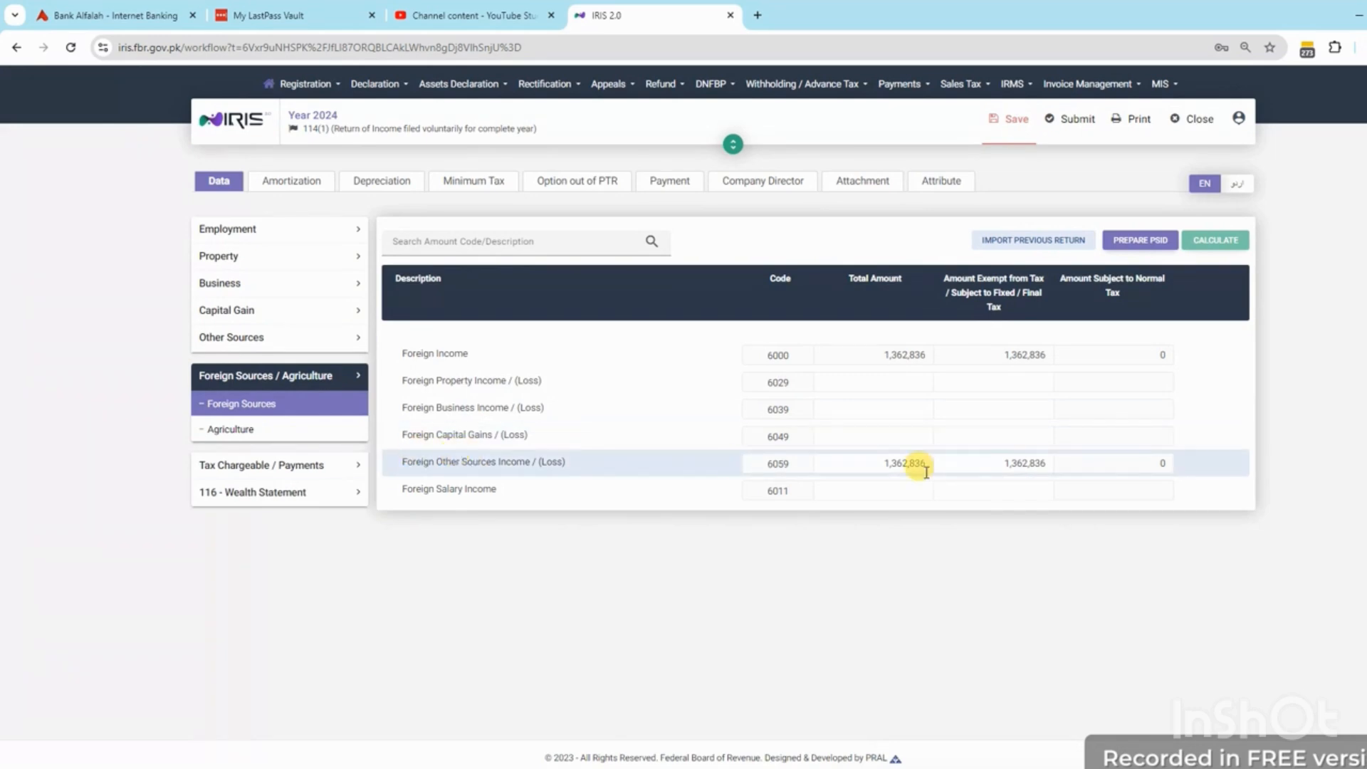
left_click(305, 388)
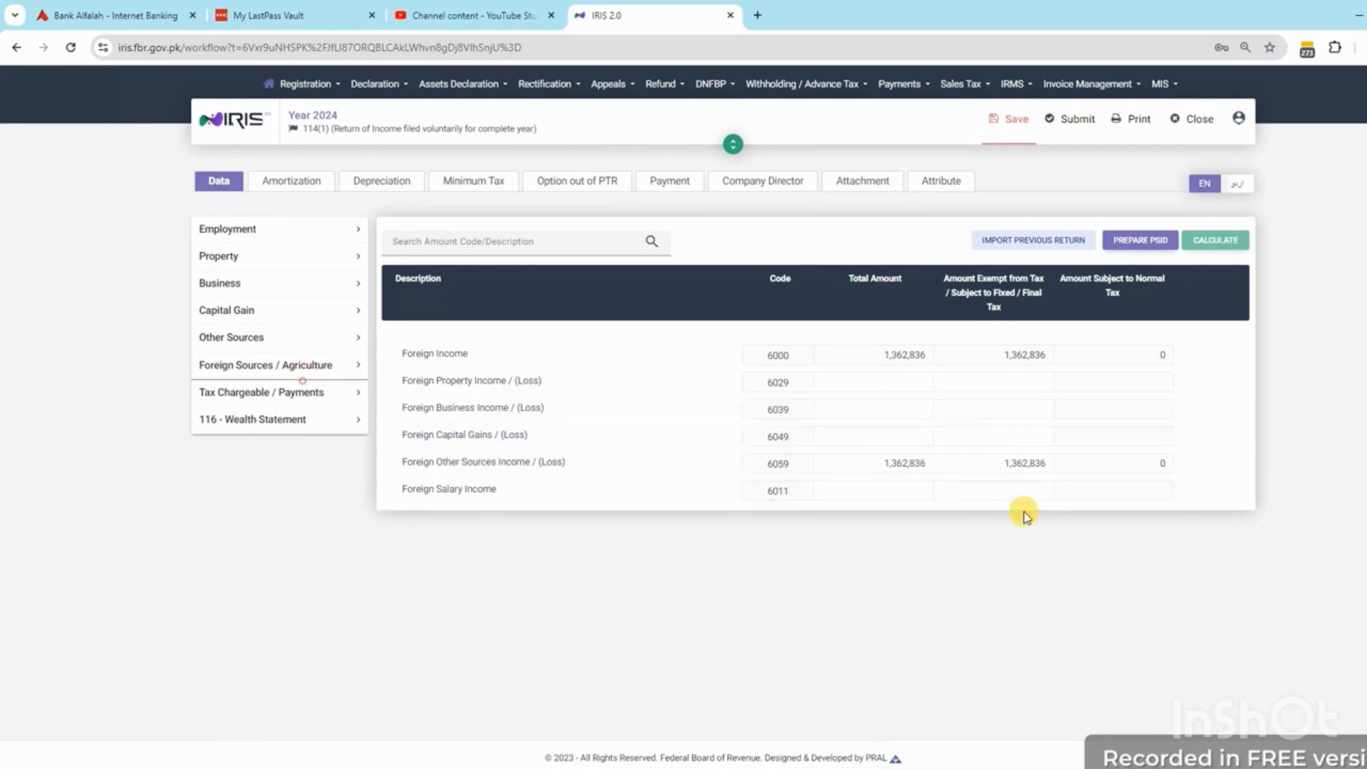
left_click(255, 285)
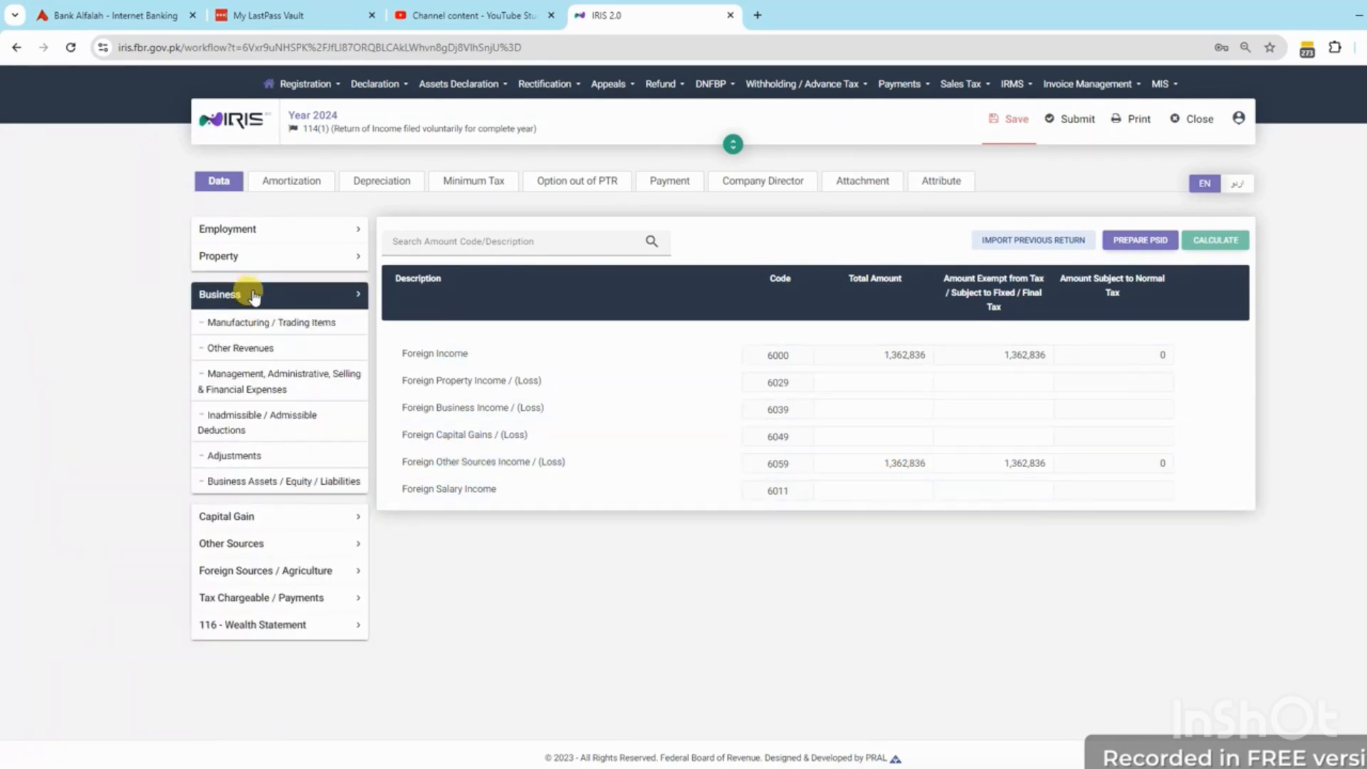
Record Fee for Technical / Professional Services (3101) of 1,362,836, fully exempt, and recalculate
left_click(245, 349)
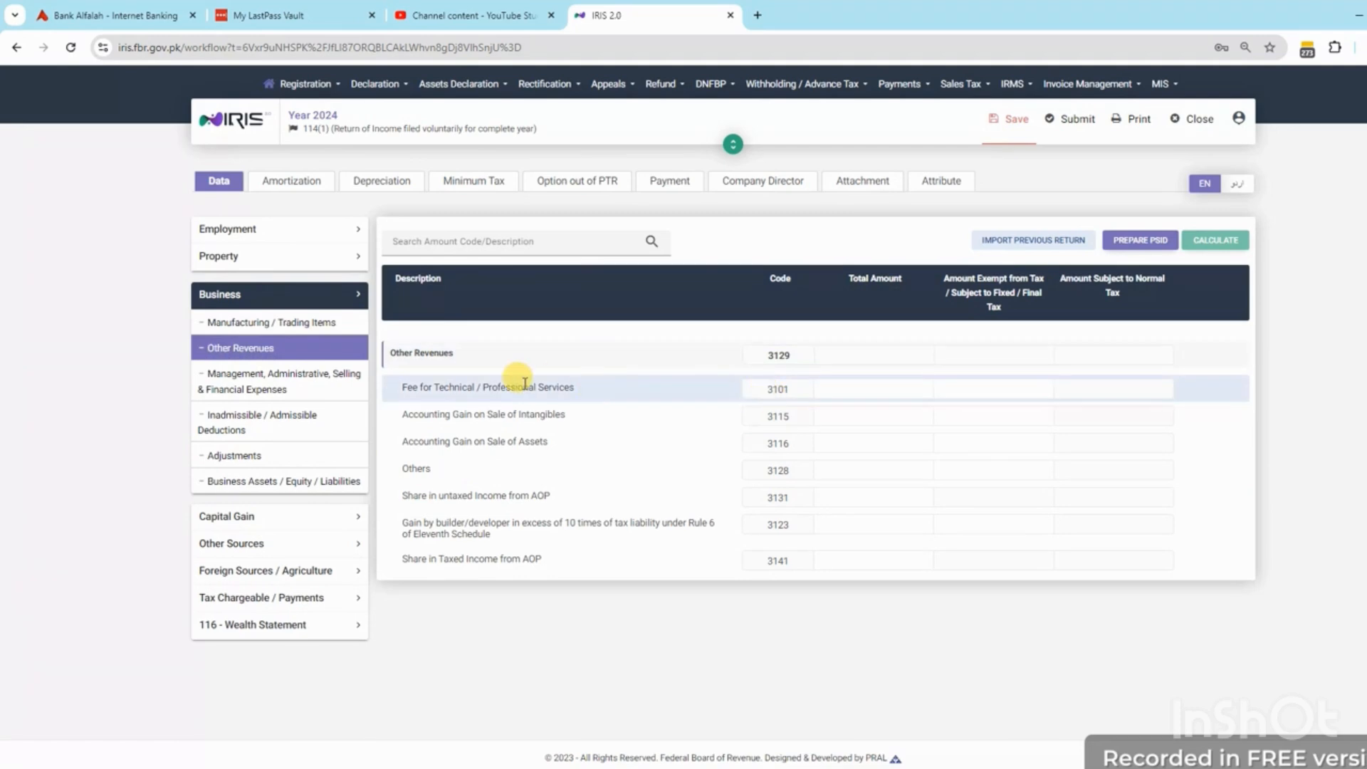
triple_click(474, 387)
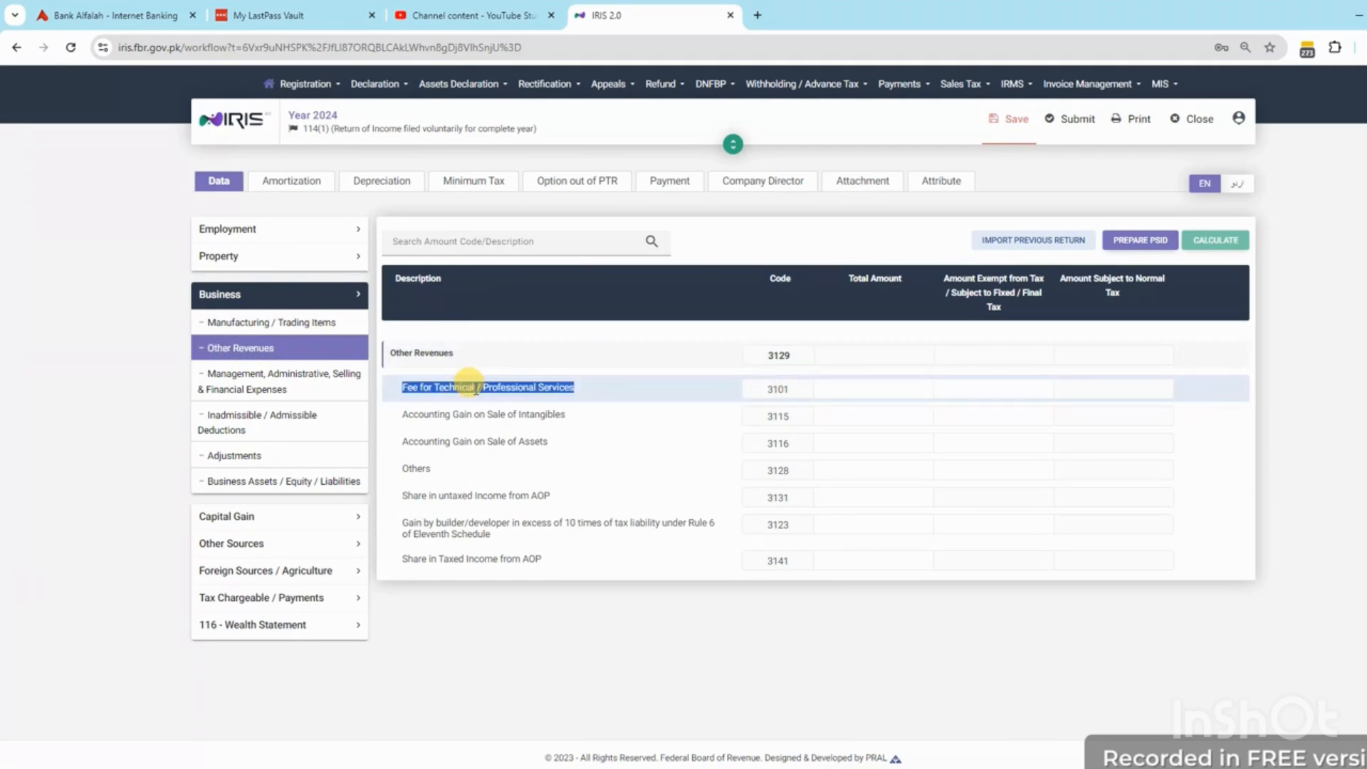
left_click(882, 390)
type("1,362,836")
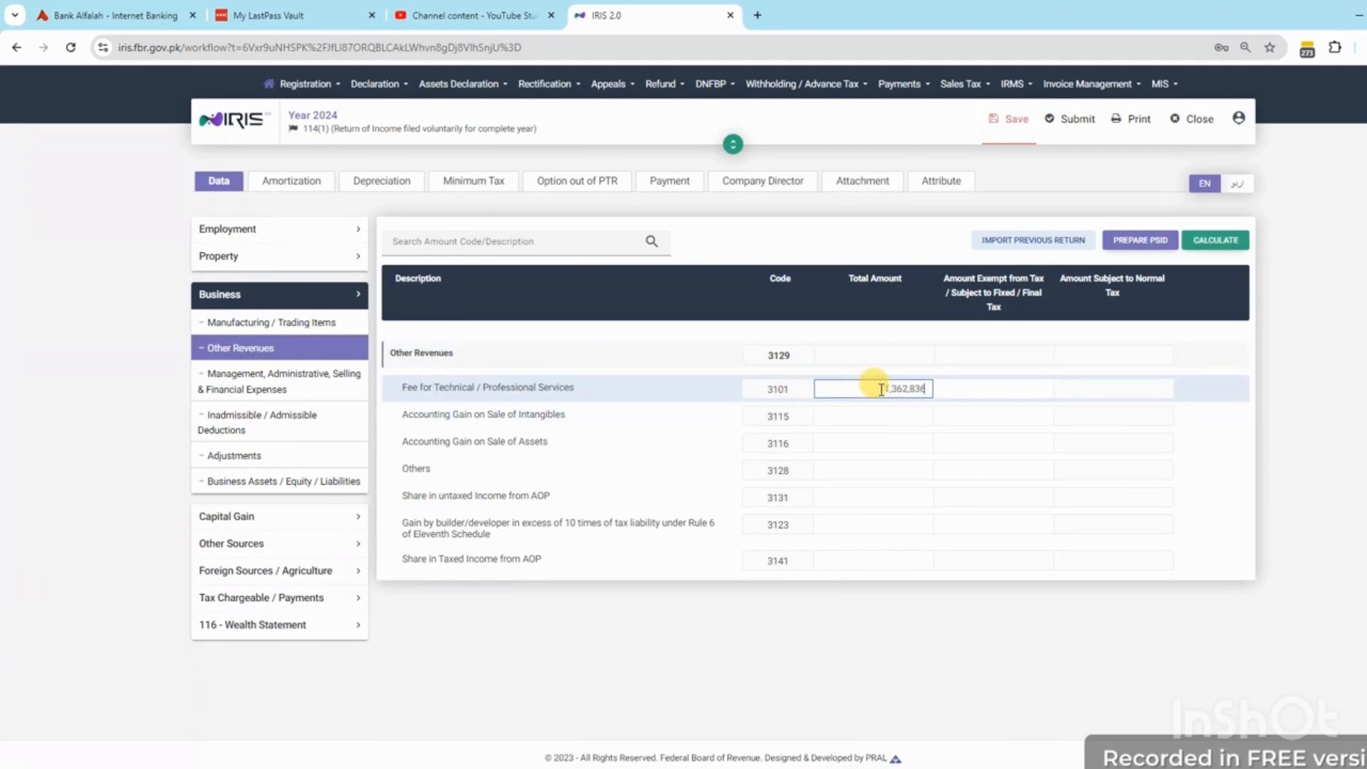
left_click(966, 391)
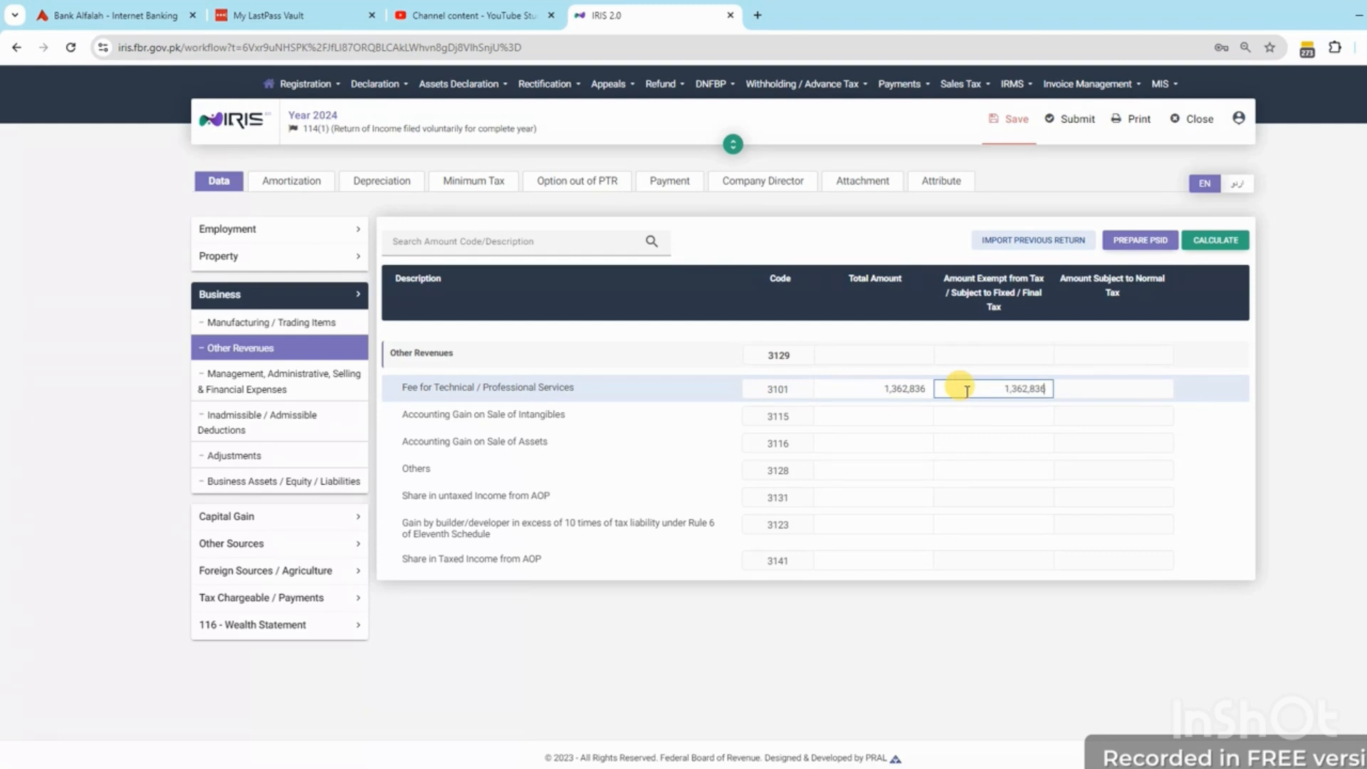
left_click(1220, 240)
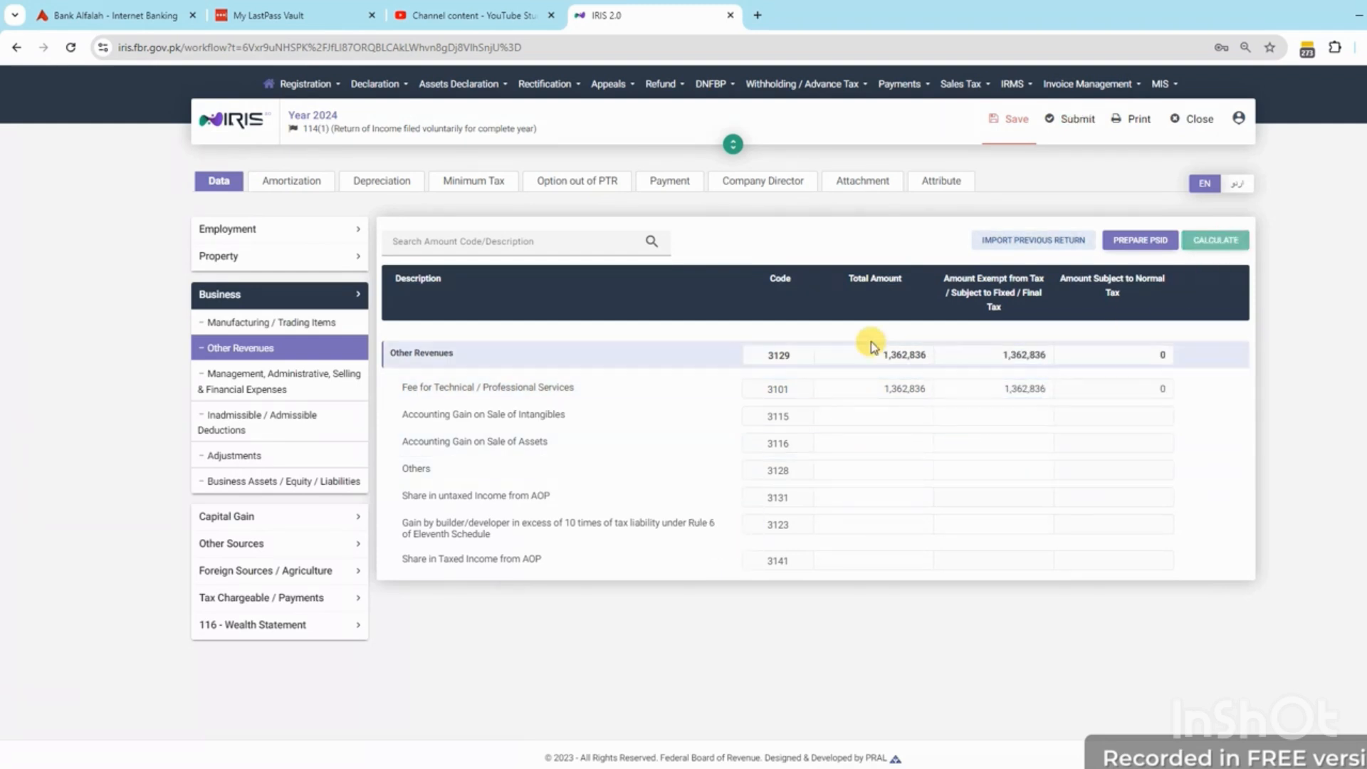
left_click(249, 379)
Enter Salaries (3154) of 1,254,580 and copy the same amount into its Exempt column
left_click(872, 442)
type("1254")
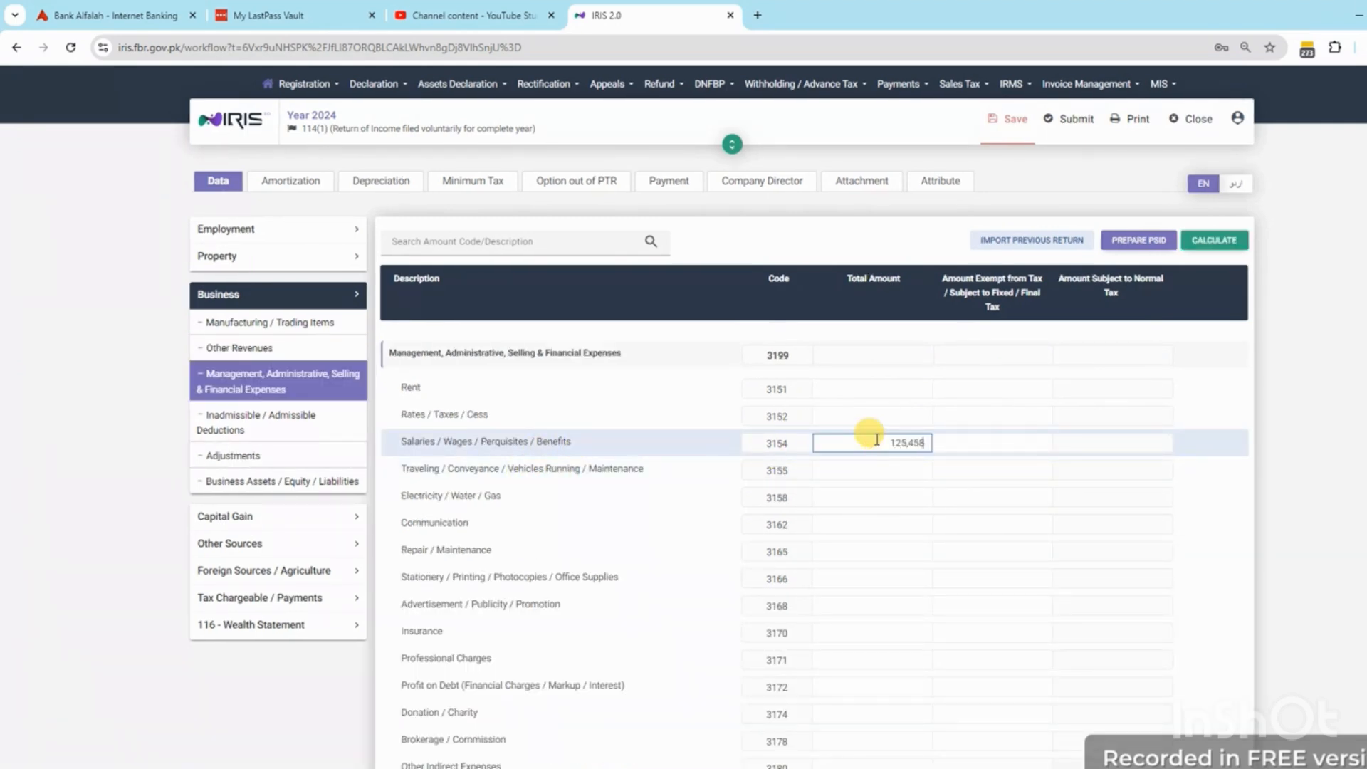
left_click(1215, 240)
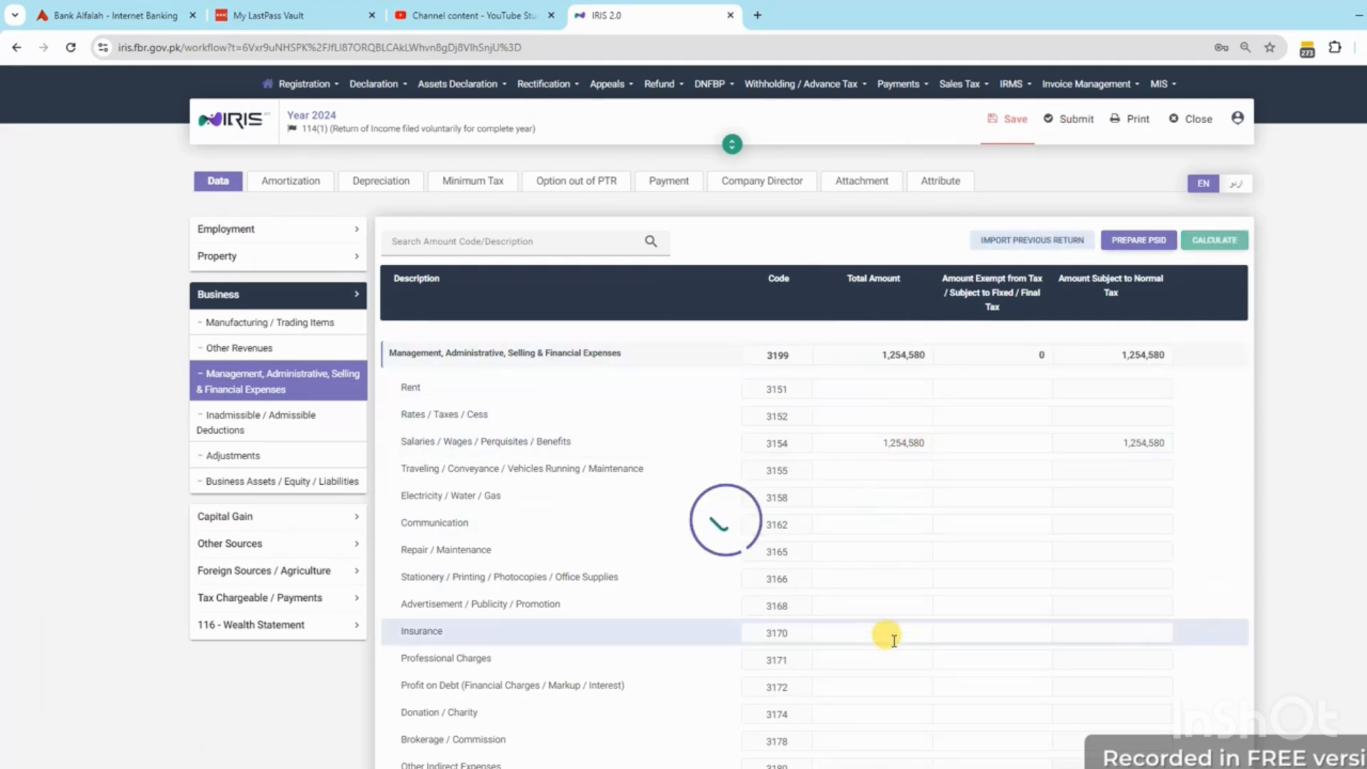
double_click(912, 448)
key("ctrl+c")
left_click(985, 442)
key("ctrl+v")
left_click(1214, 240)
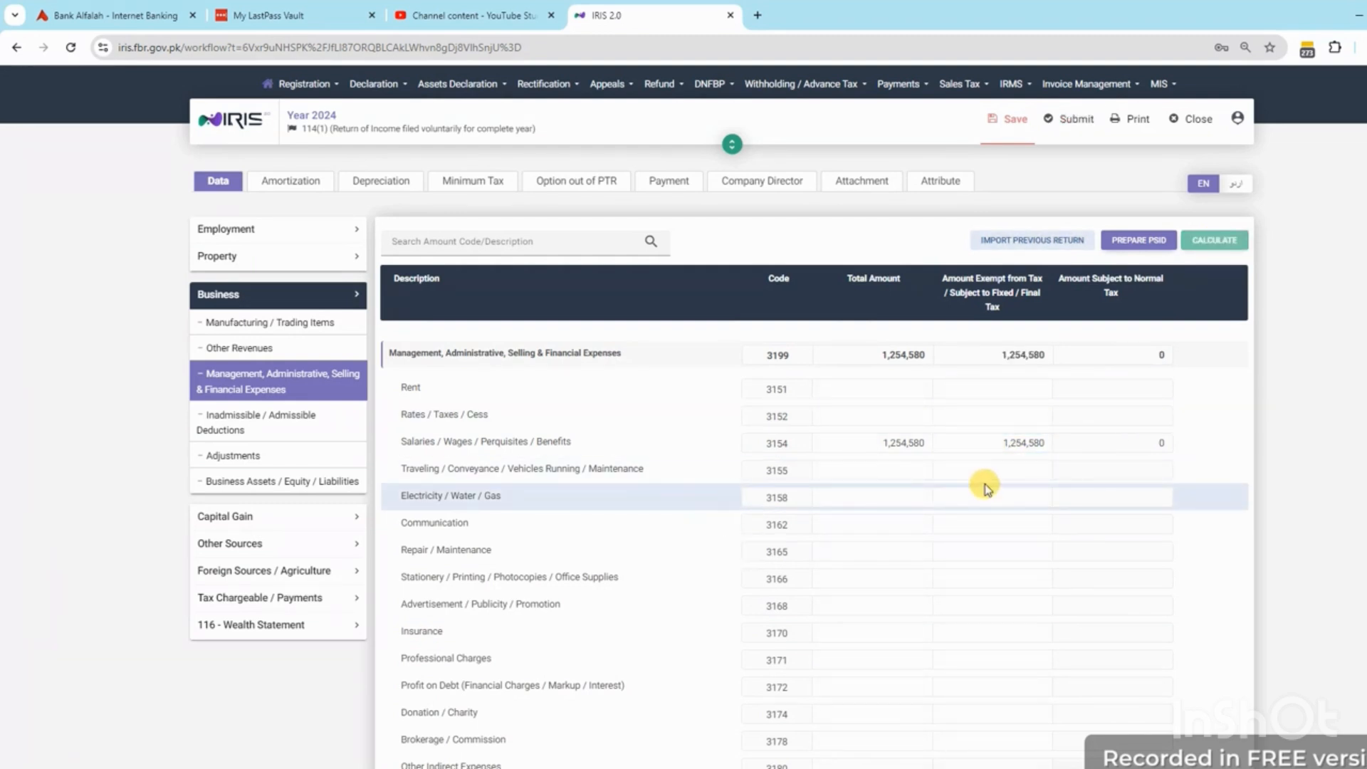
Enter Communication (3162) of 12,546, also fully exempt, and recalculate
left_click(887, 526)
type("12,54")
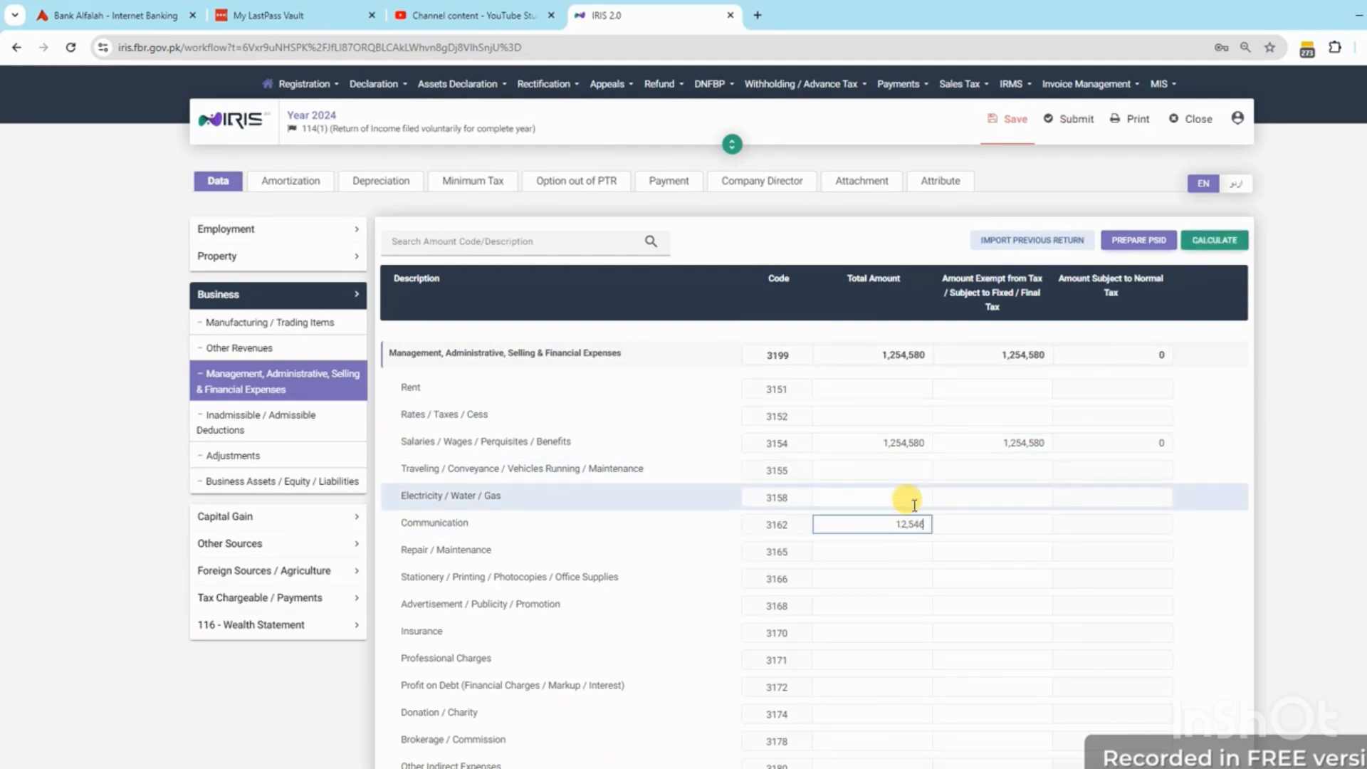
type("6")
left_click(1218, 241)
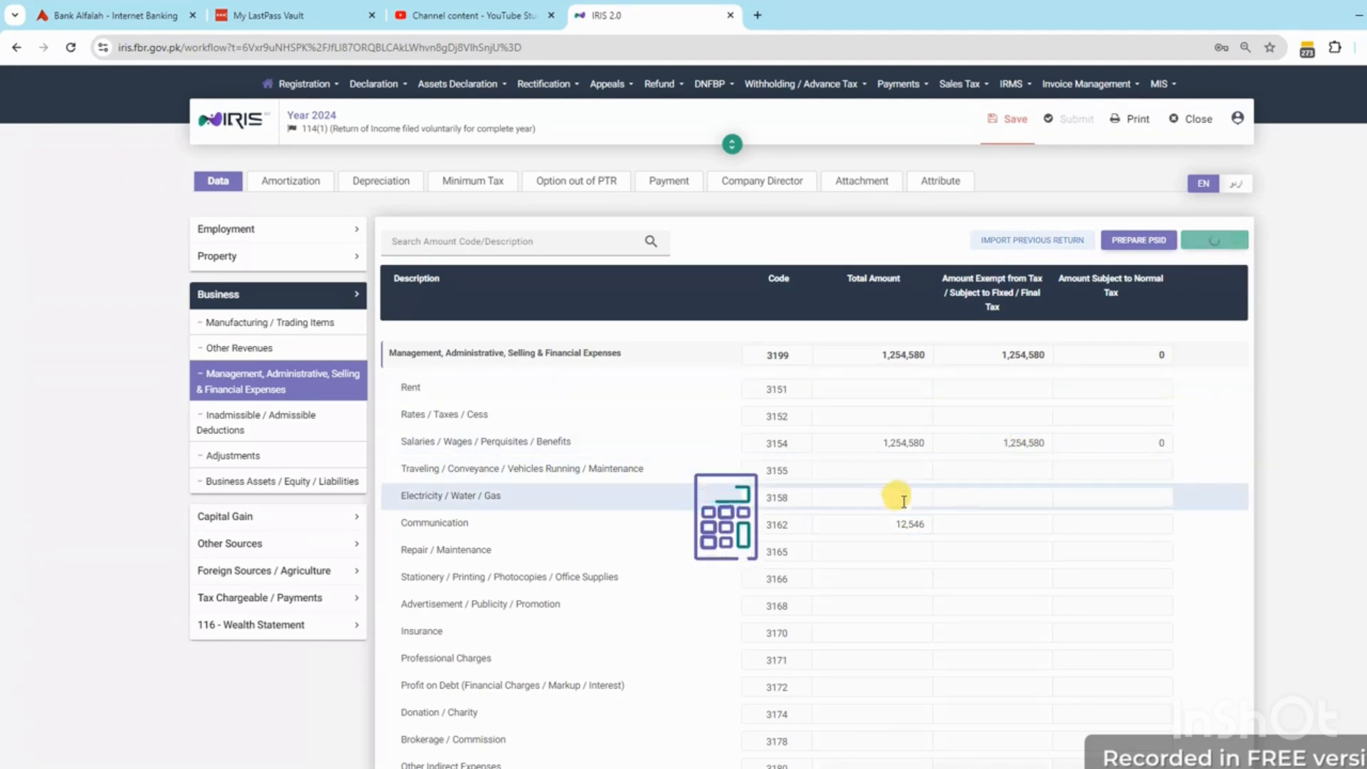
left_click(899, 524)
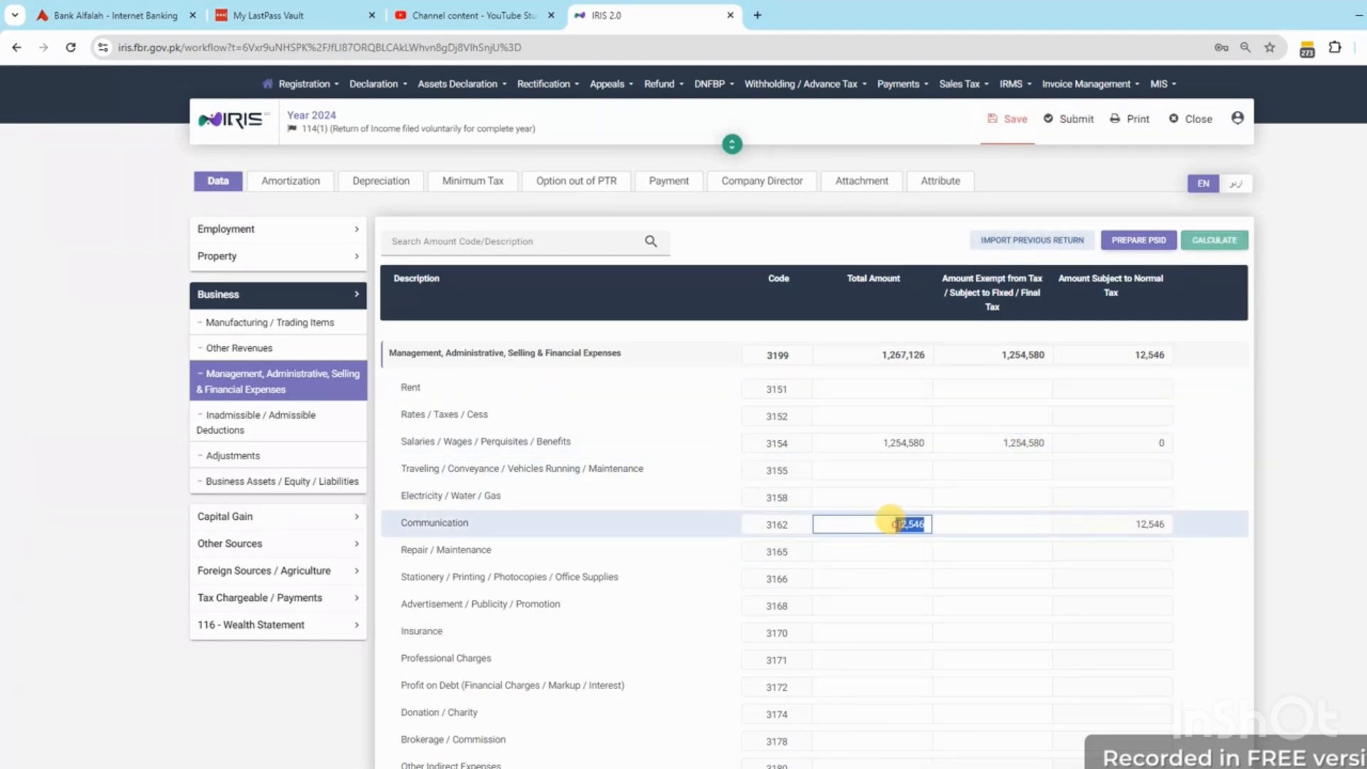
left_click(1021, 524)
key("ctrl+v")
left_click(1215, 241)
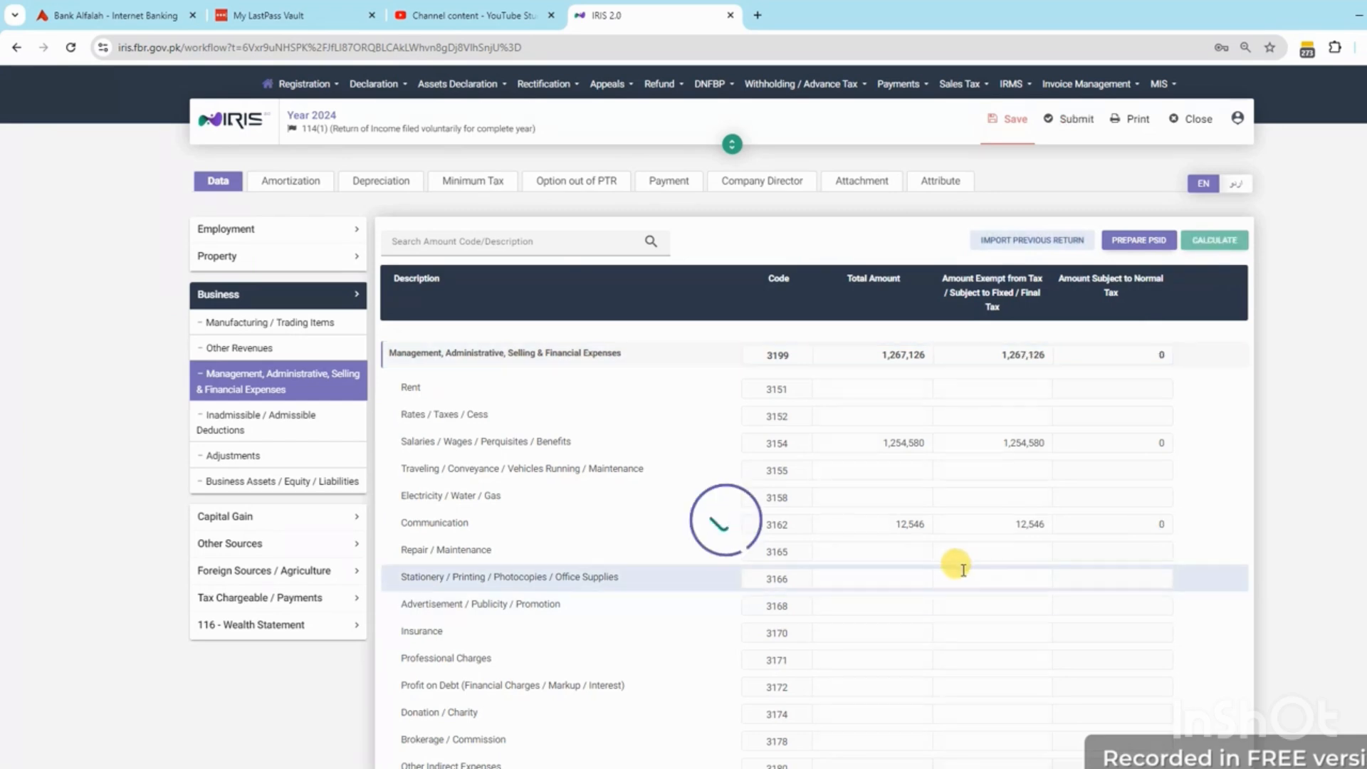
Check the 7033 final-tax income amount in the Reconciliation of Net Assets
scroll(967, 502, "down", 1)
scroll(967, 502, "down", 3)
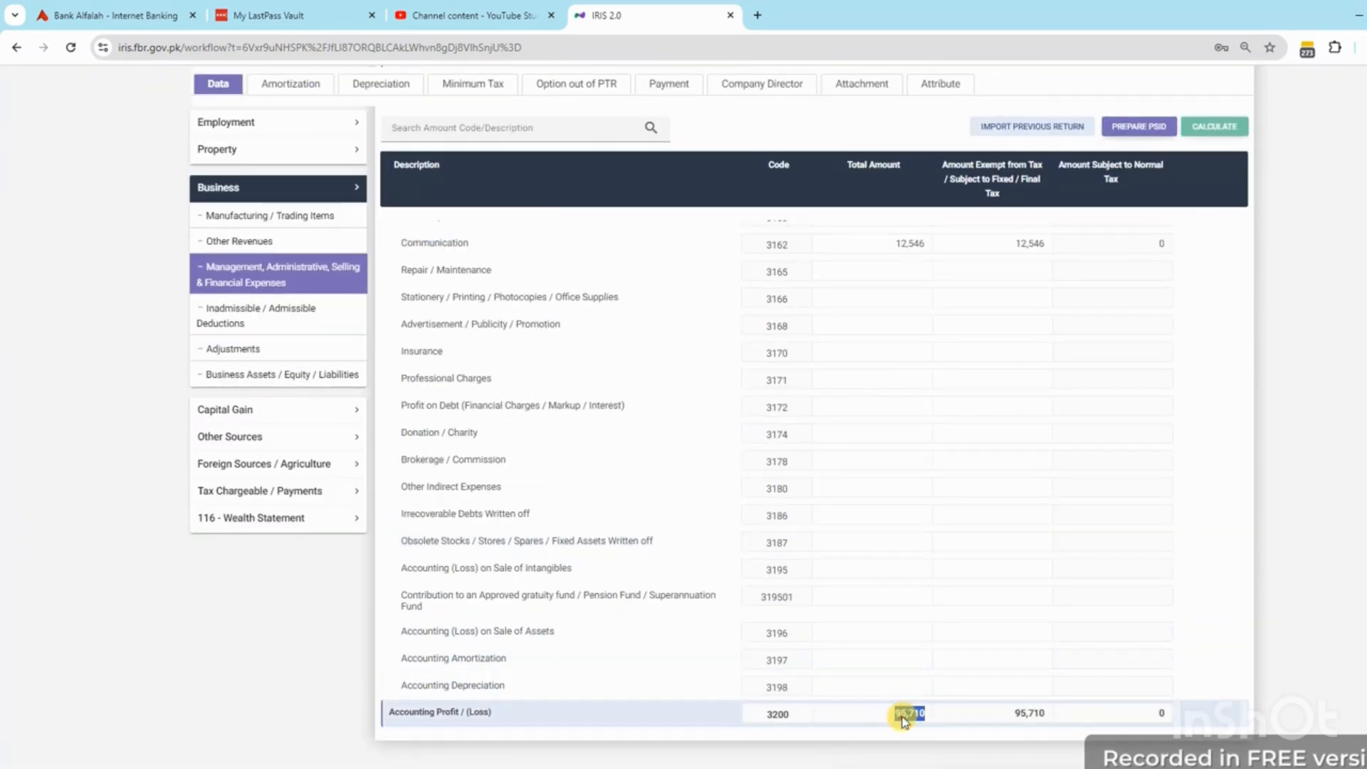
left_click(265, 520)
left_click(246, 401)
left_click(1108, 514)
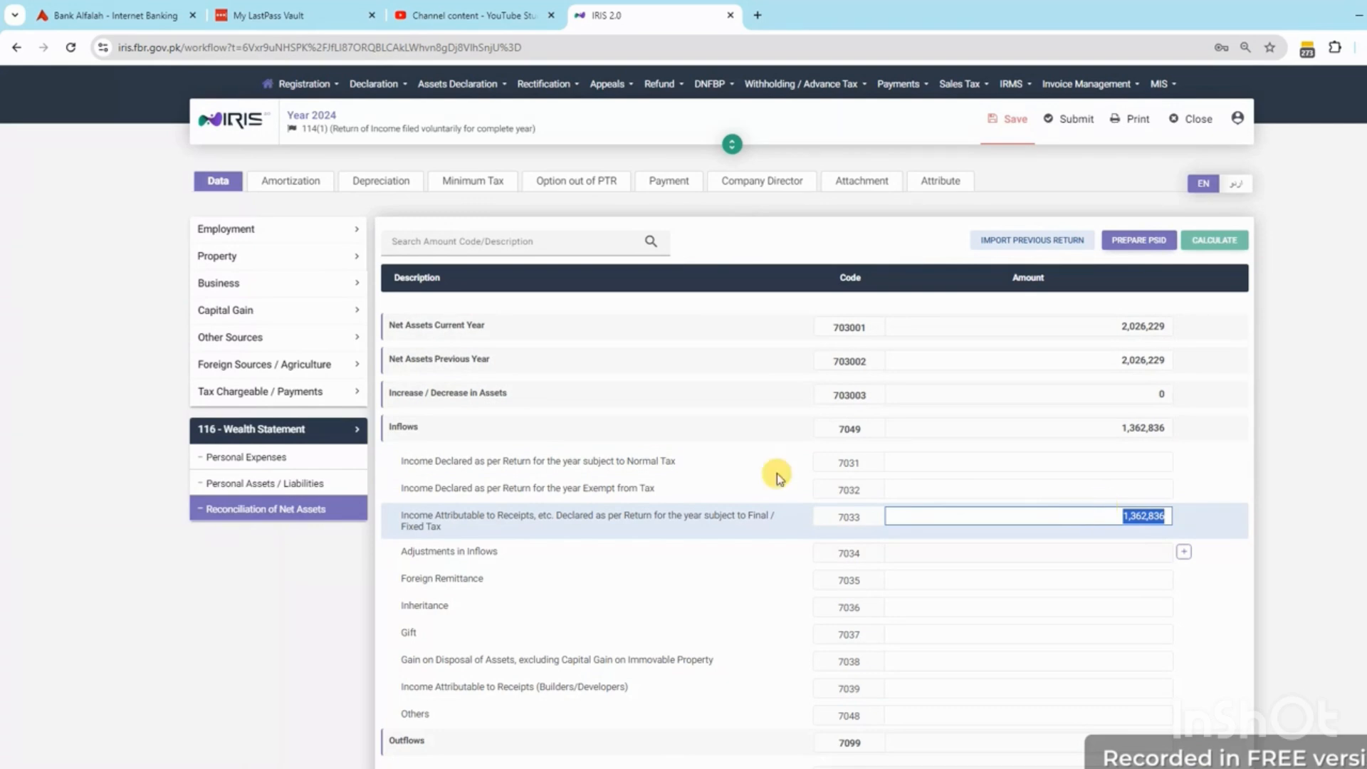
Clear the 3101 Fee for Technical / Professional Services amounts and recalculate
left_click(222, 285)
left_click(245, 349)
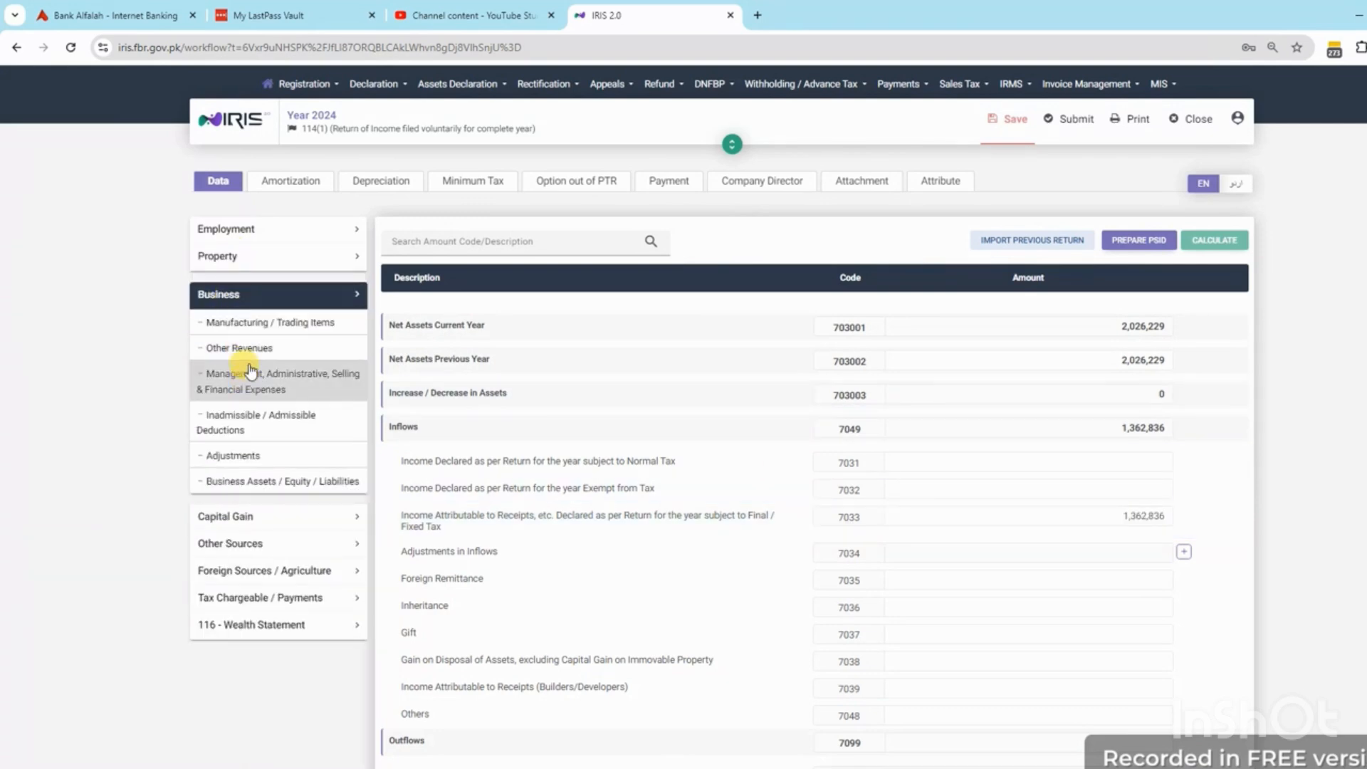
left_click(866, 397)
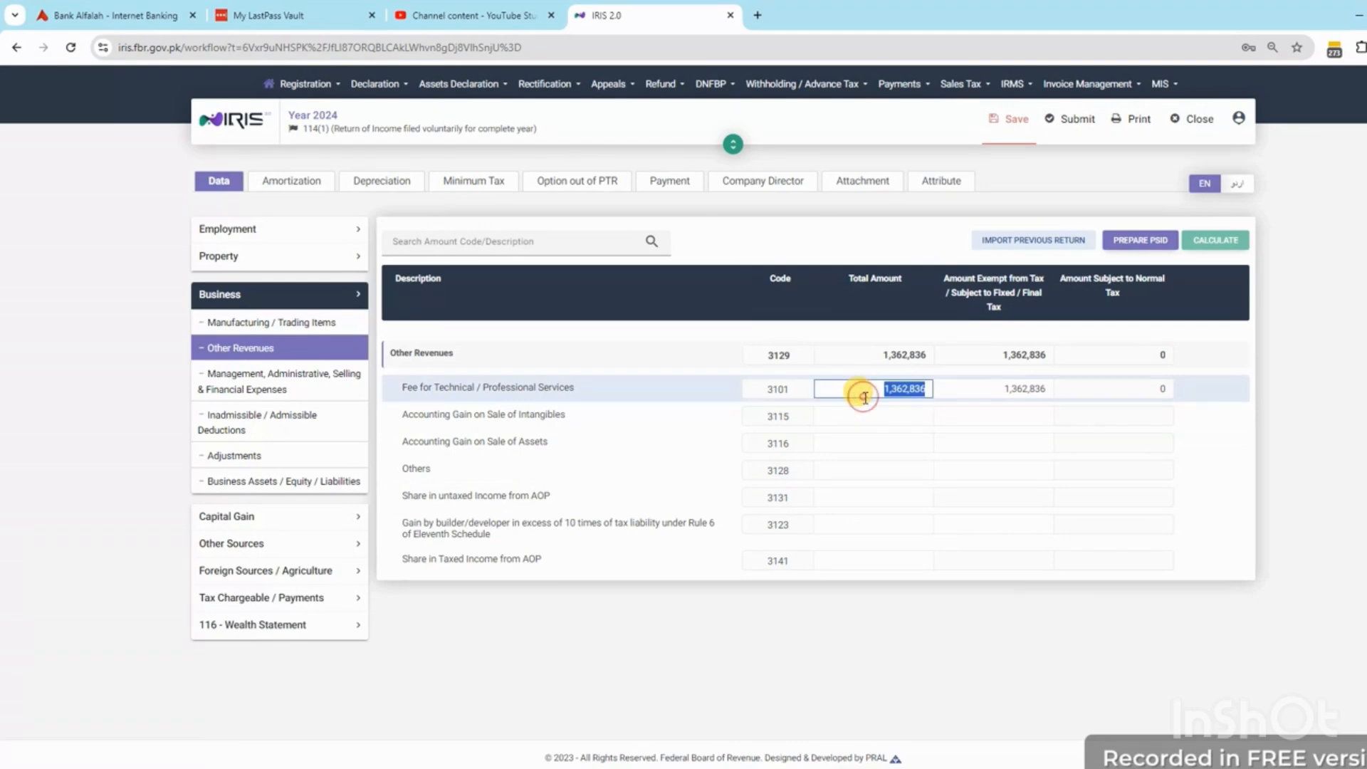
key("BackSpace")
key("Tab")
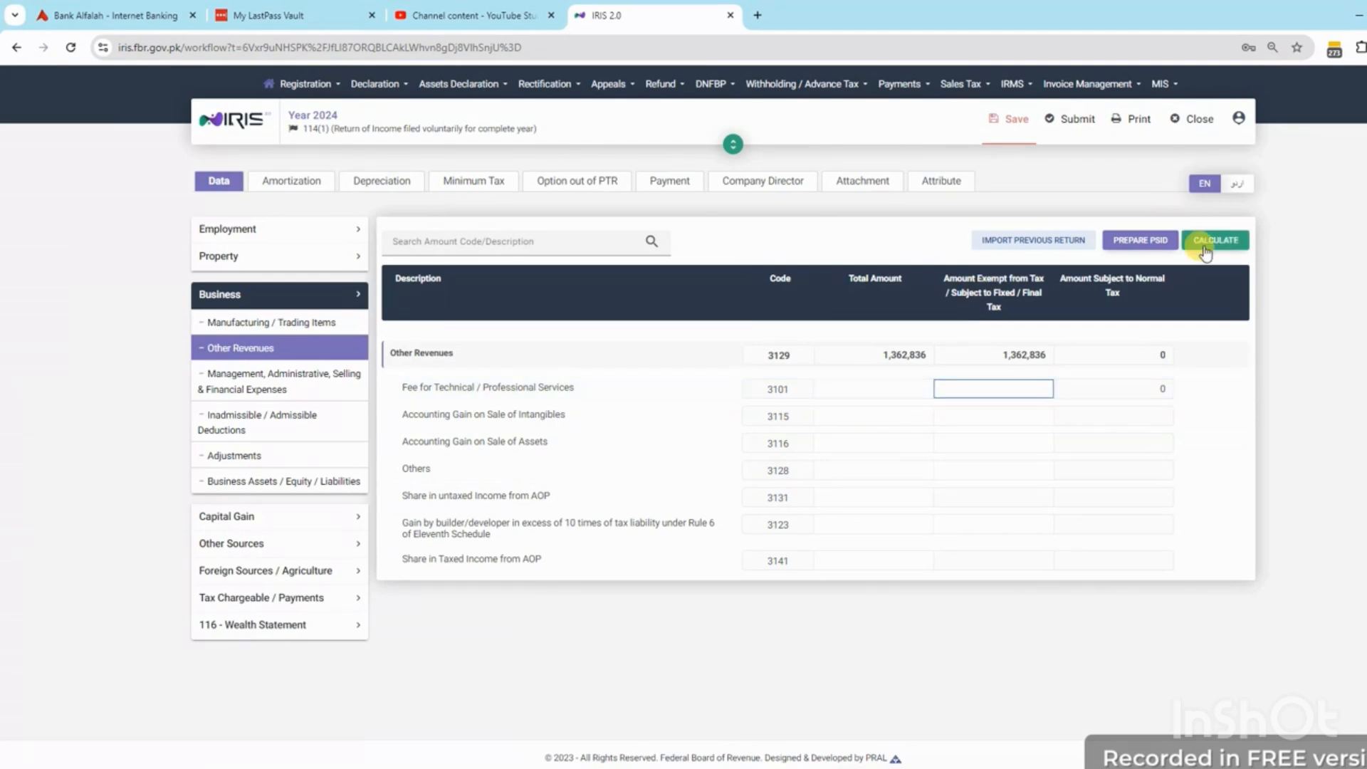
left_click(1222, 242)
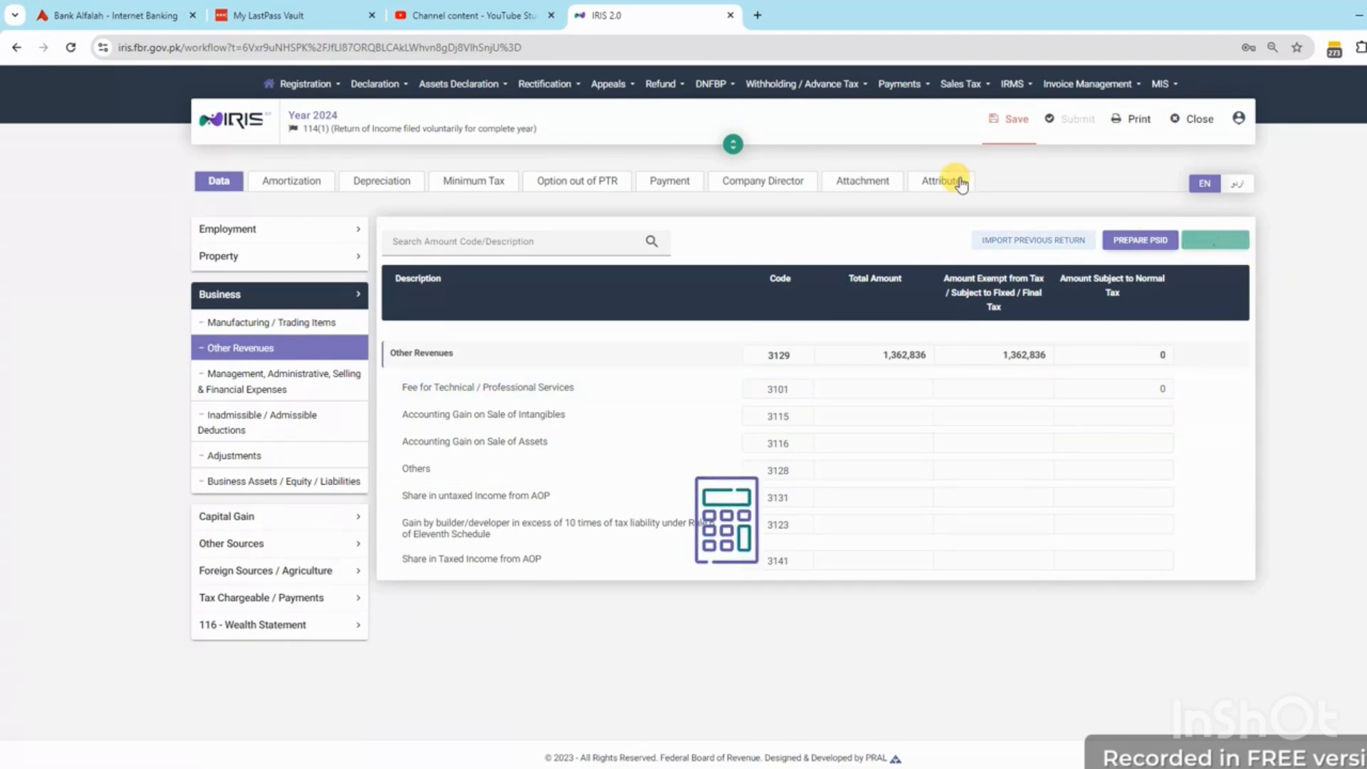
Delete the Salaries (3154) and Communication (3162) total and exempt amounts, then recalculate
left_click(292, 377)
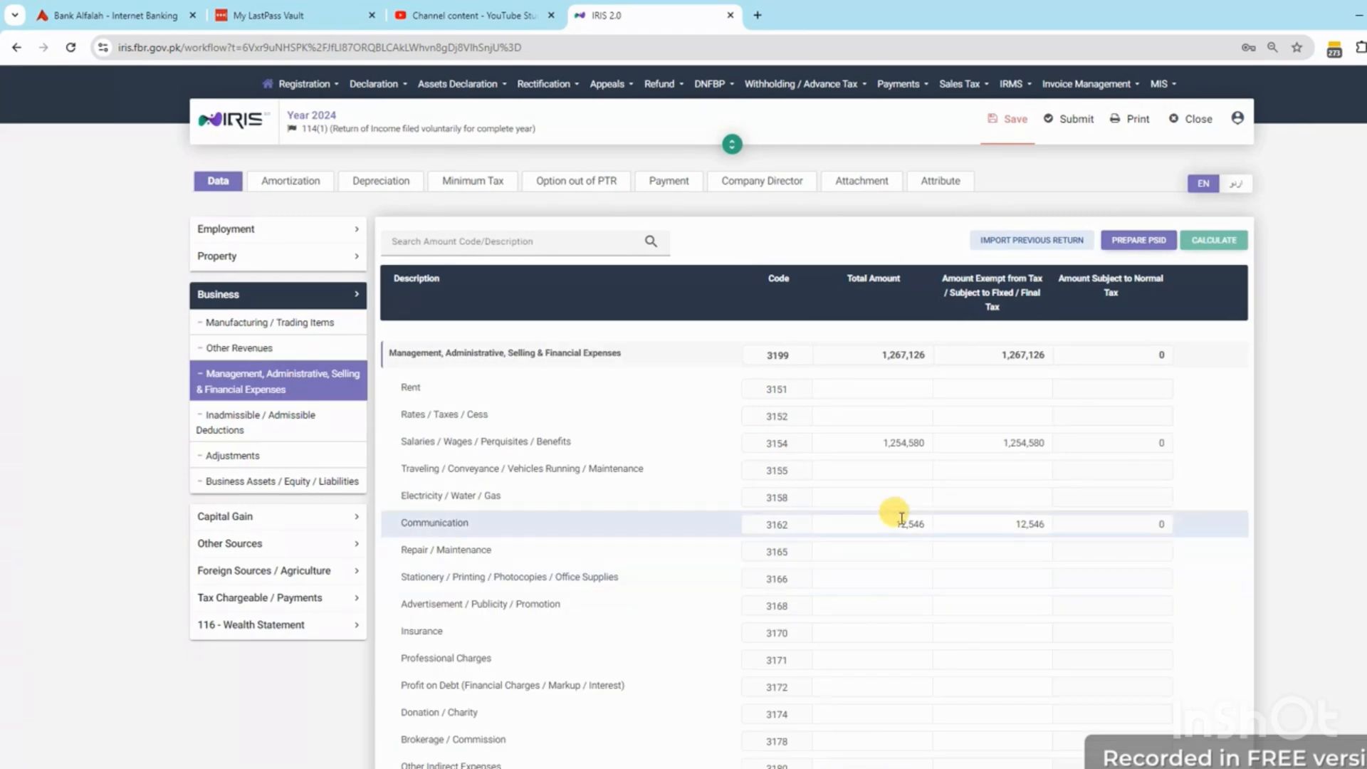
left_click(876, 443)
key("BackSpace")
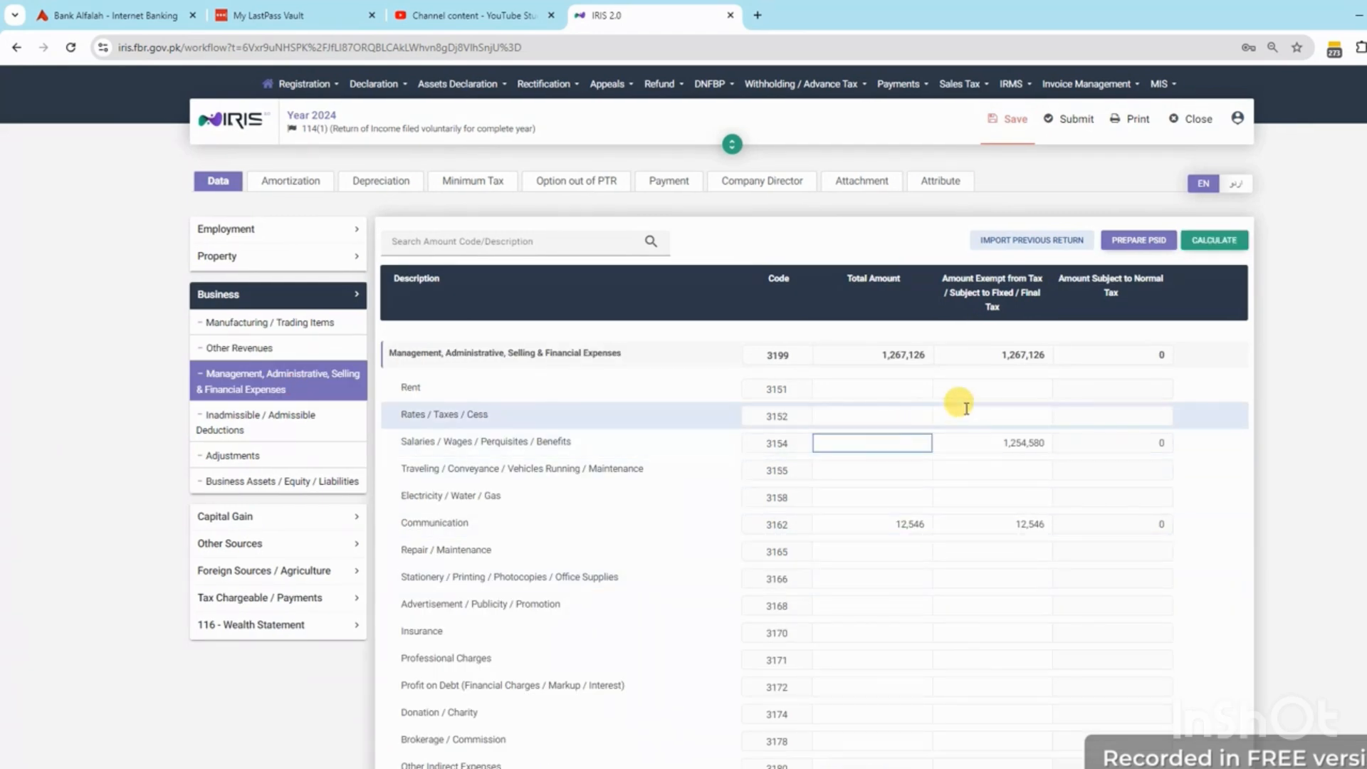
left_click(978, 436)
left_click(912, 524)
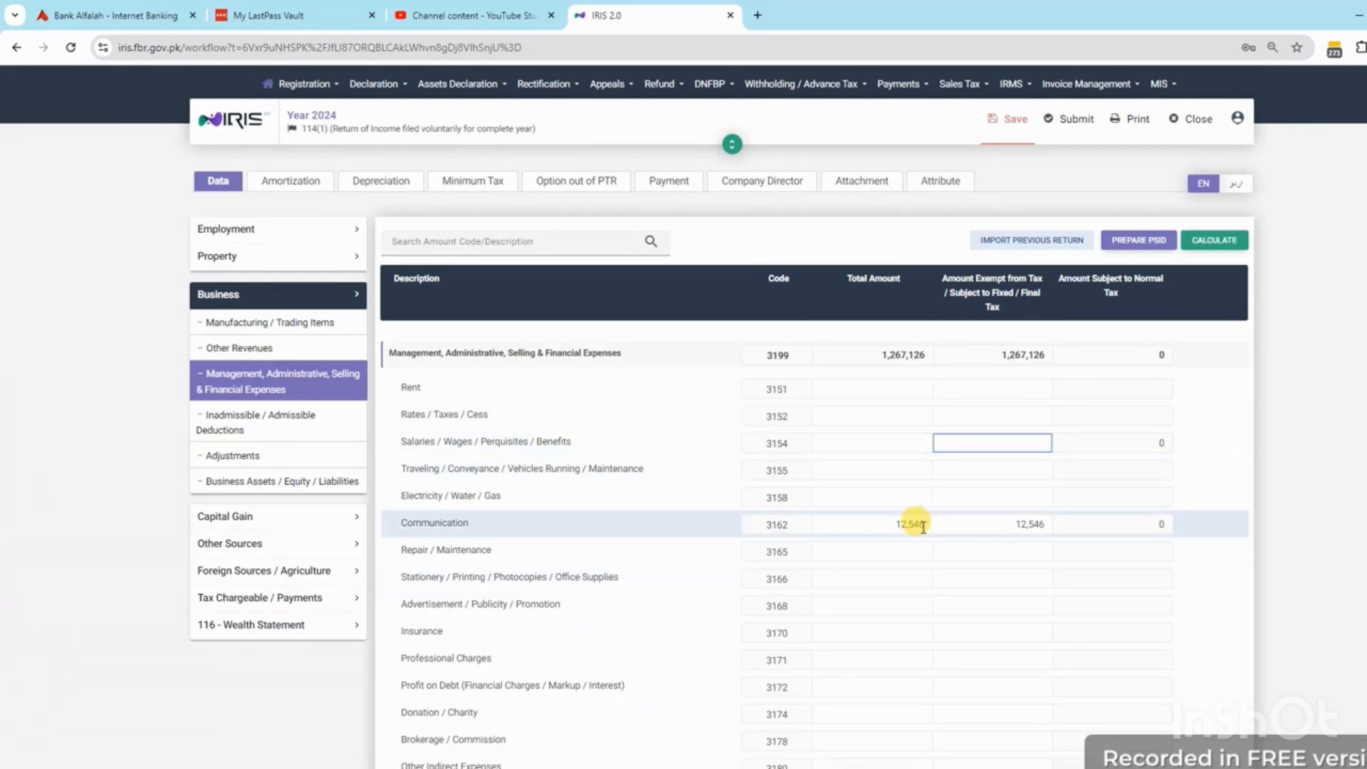
key("BackSpace")
key("Tab")
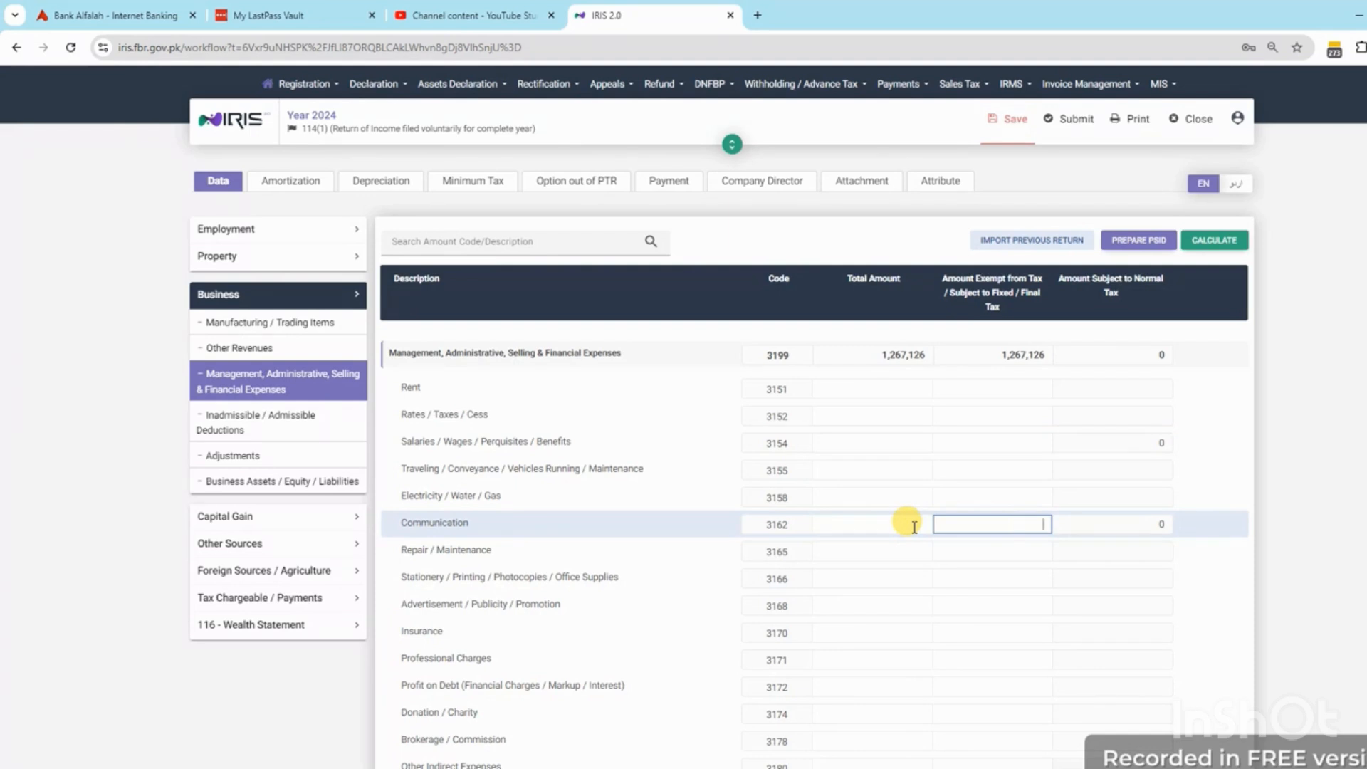
left_click(1225, 241)
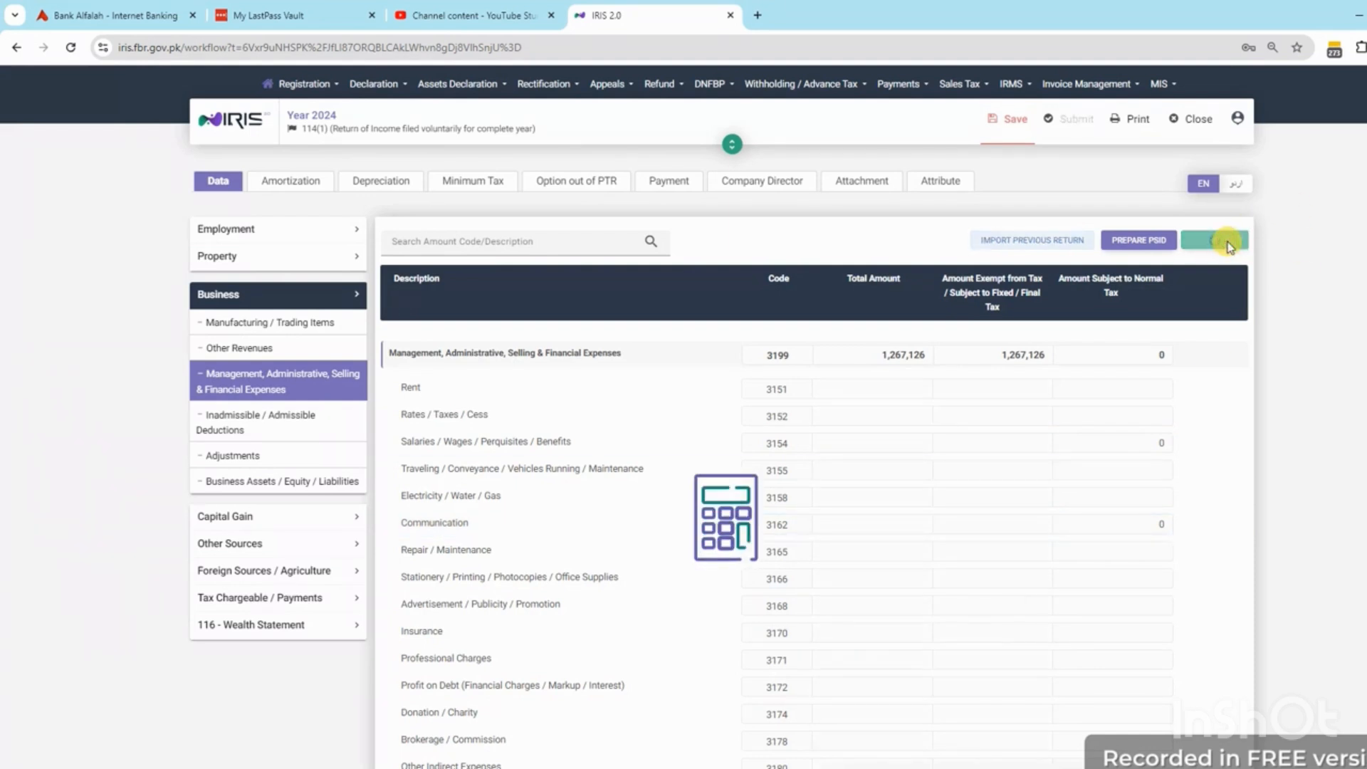
Confirm net assets reconcile at 2,026,229 for both years, then check Excel's profit on debt in E9
left_click(263, 298)
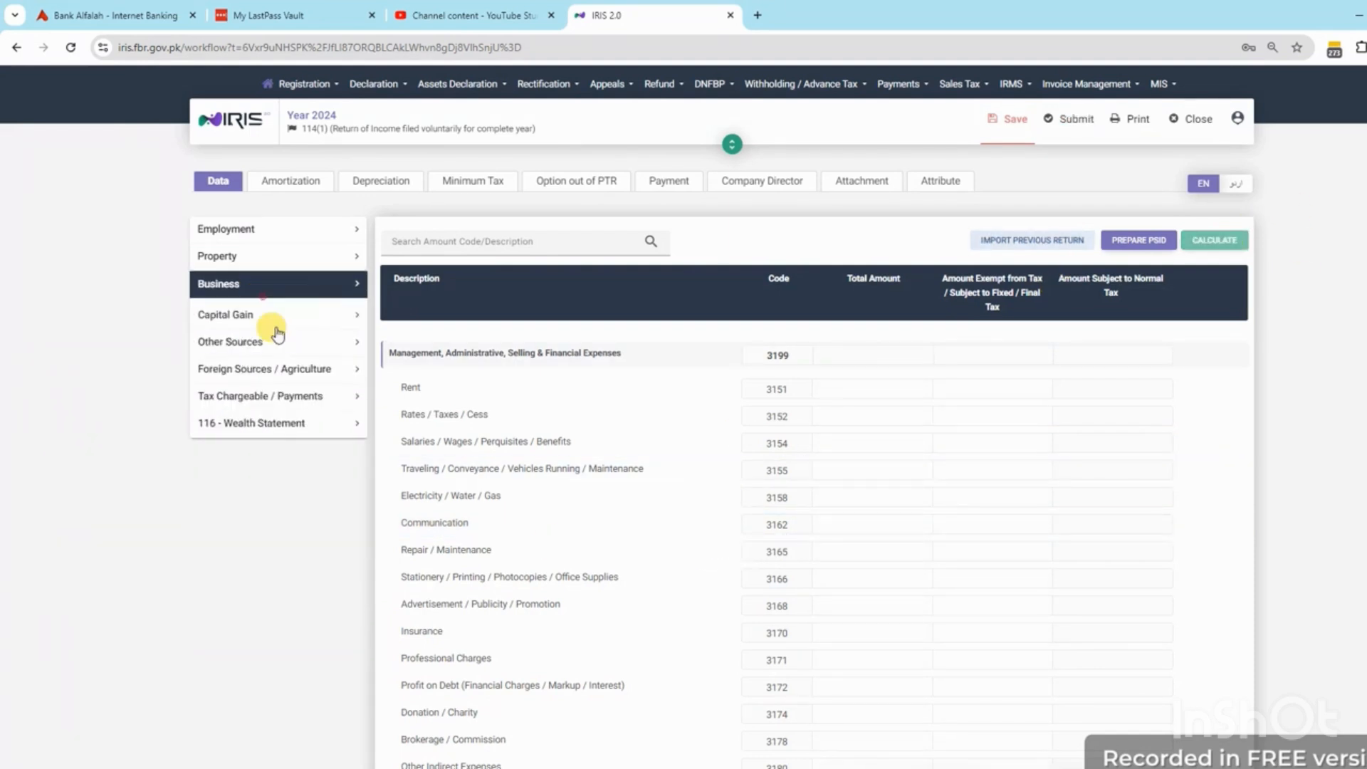
left_click(237, 372)
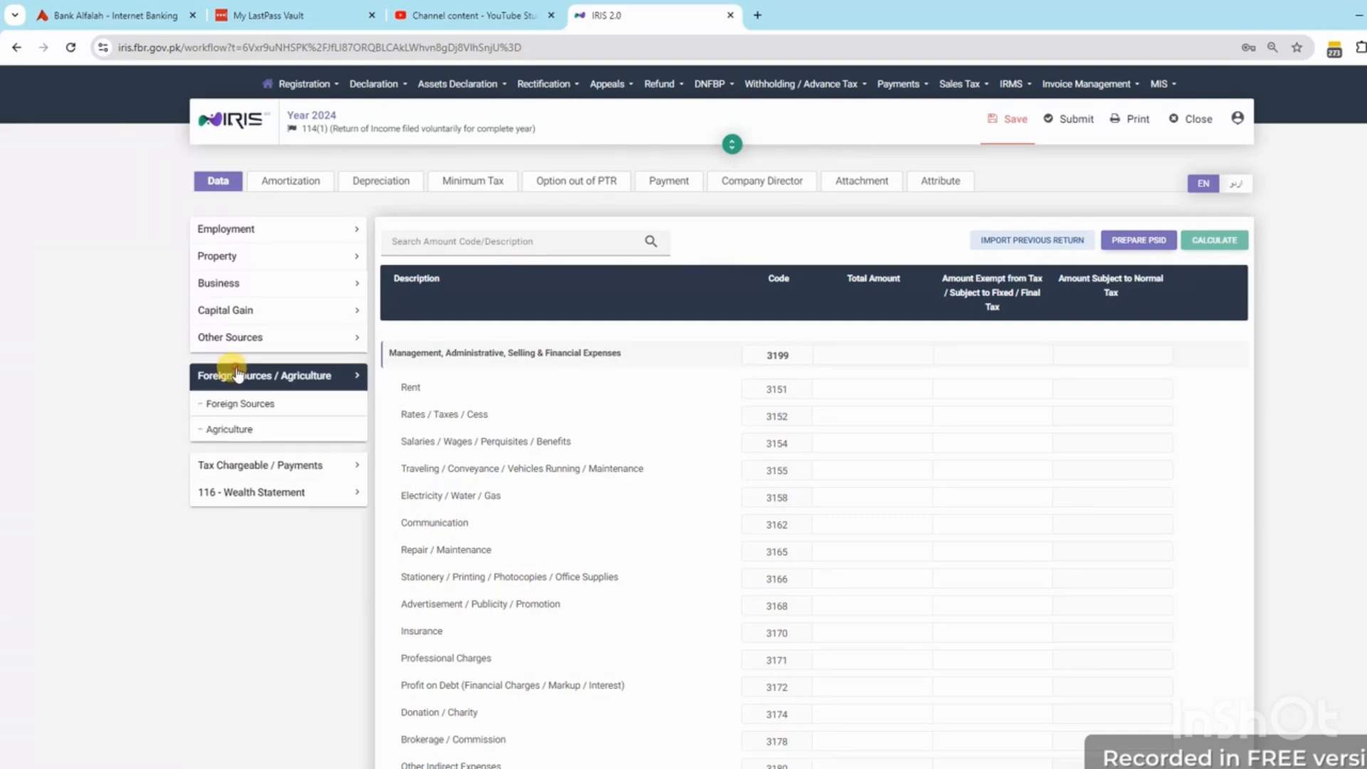
left_click(236, 467)
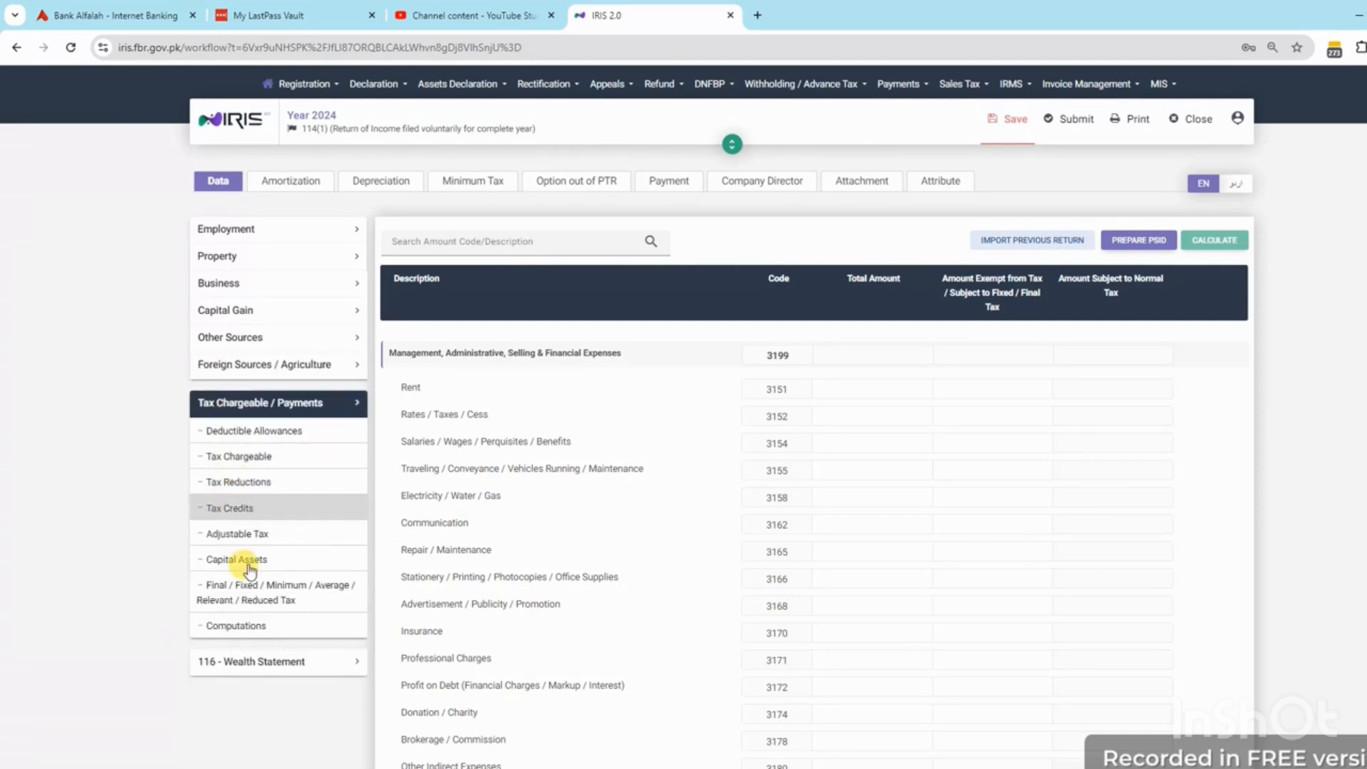
left_click(268, 661)
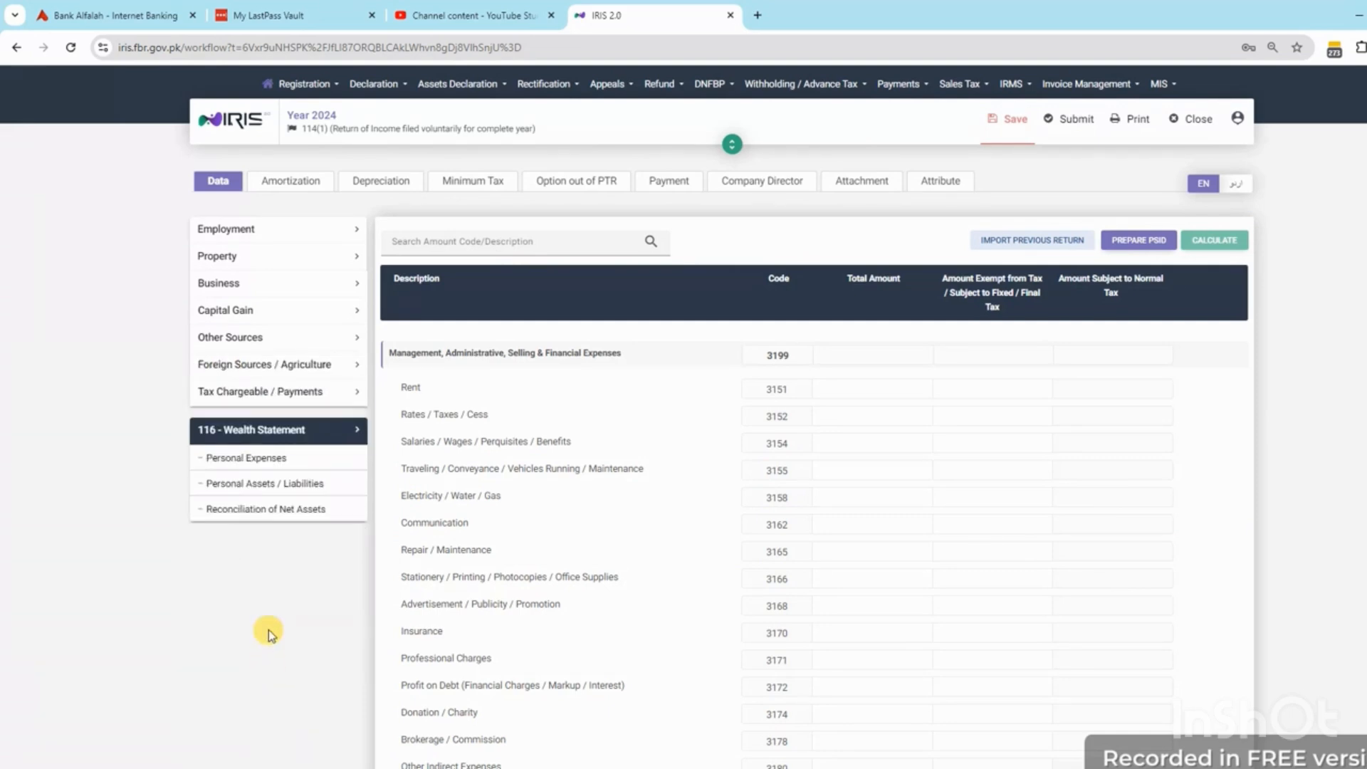
left_click(272, 524)
scroll(965, 541, "down", 3)
scroll(1233, 236, "up", 2)
scroll(1233, 237, "up", 2)
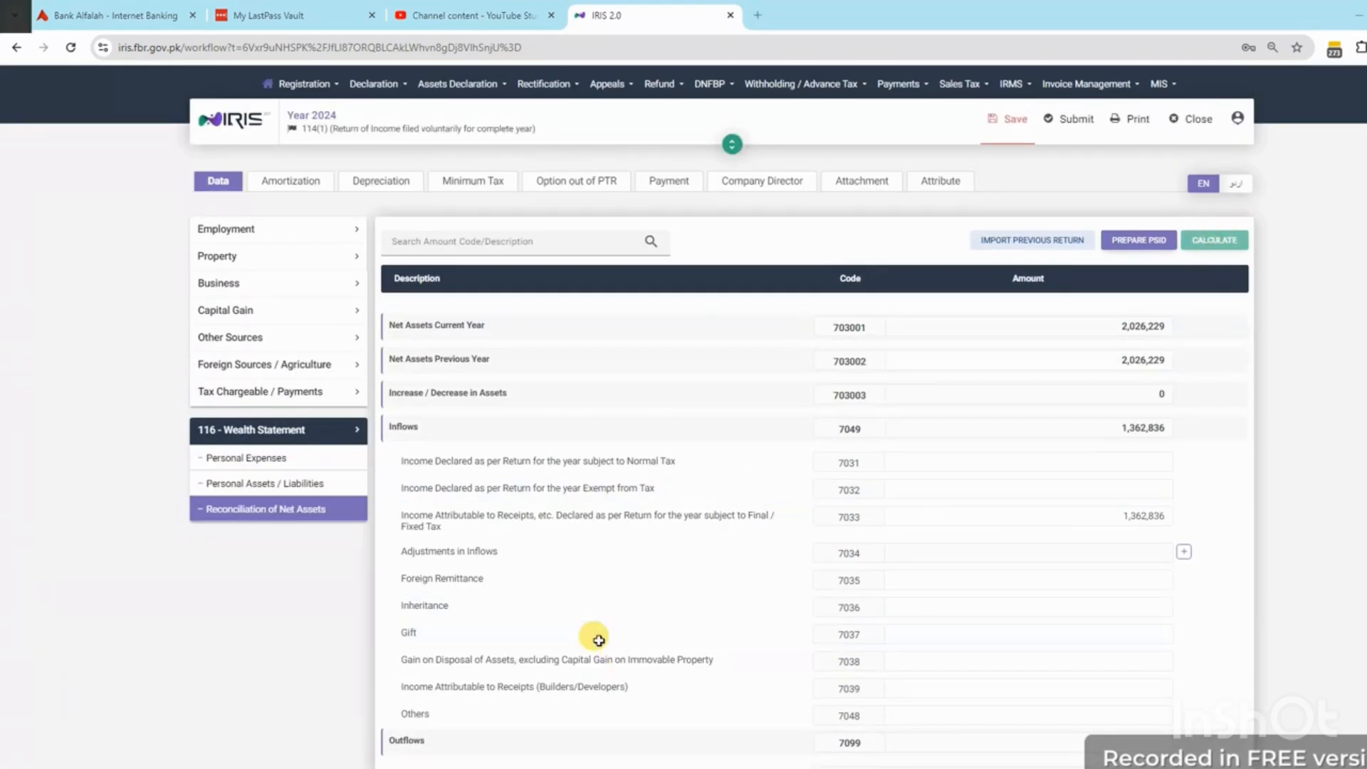
key("alt+Tab")
left_click(469, 310)
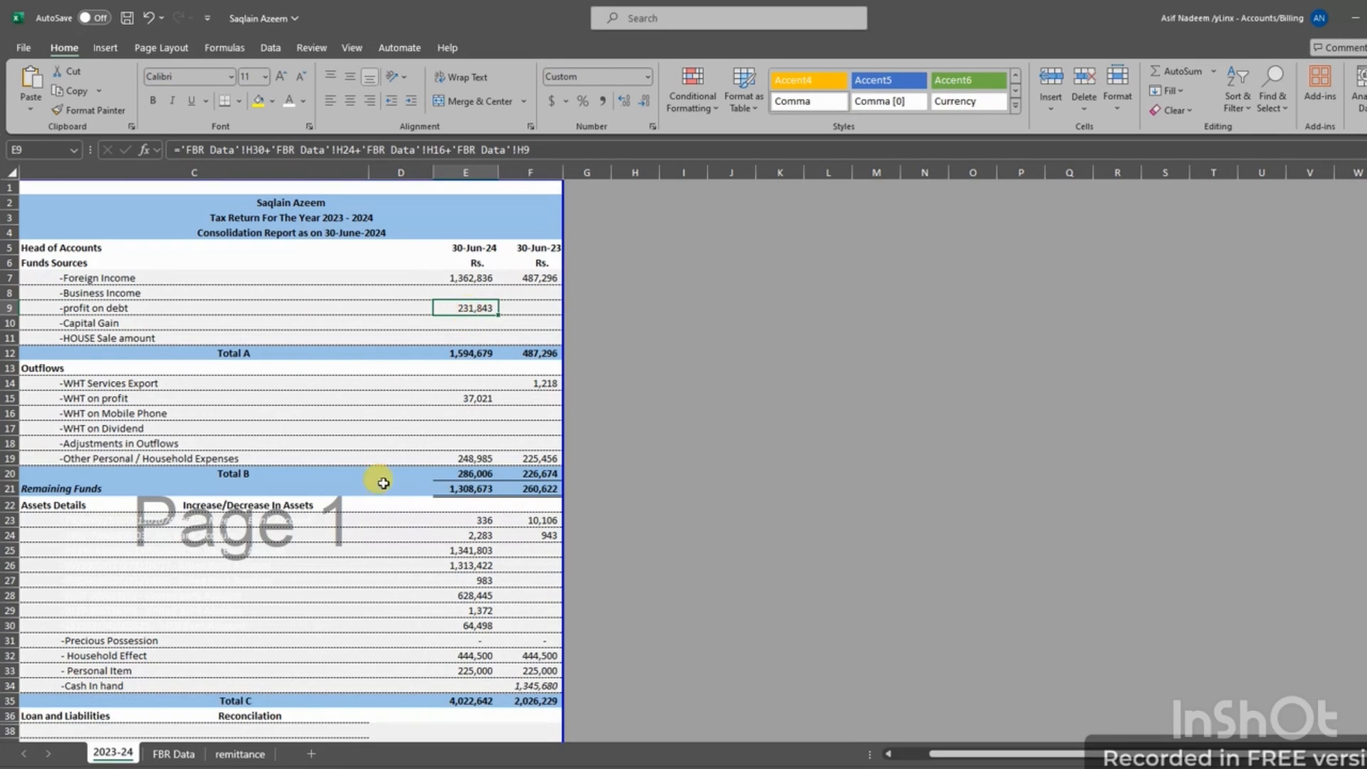
Inspect the FBR Data sheet behind the 231,843 profit on debt figure
left_click(173, 753)
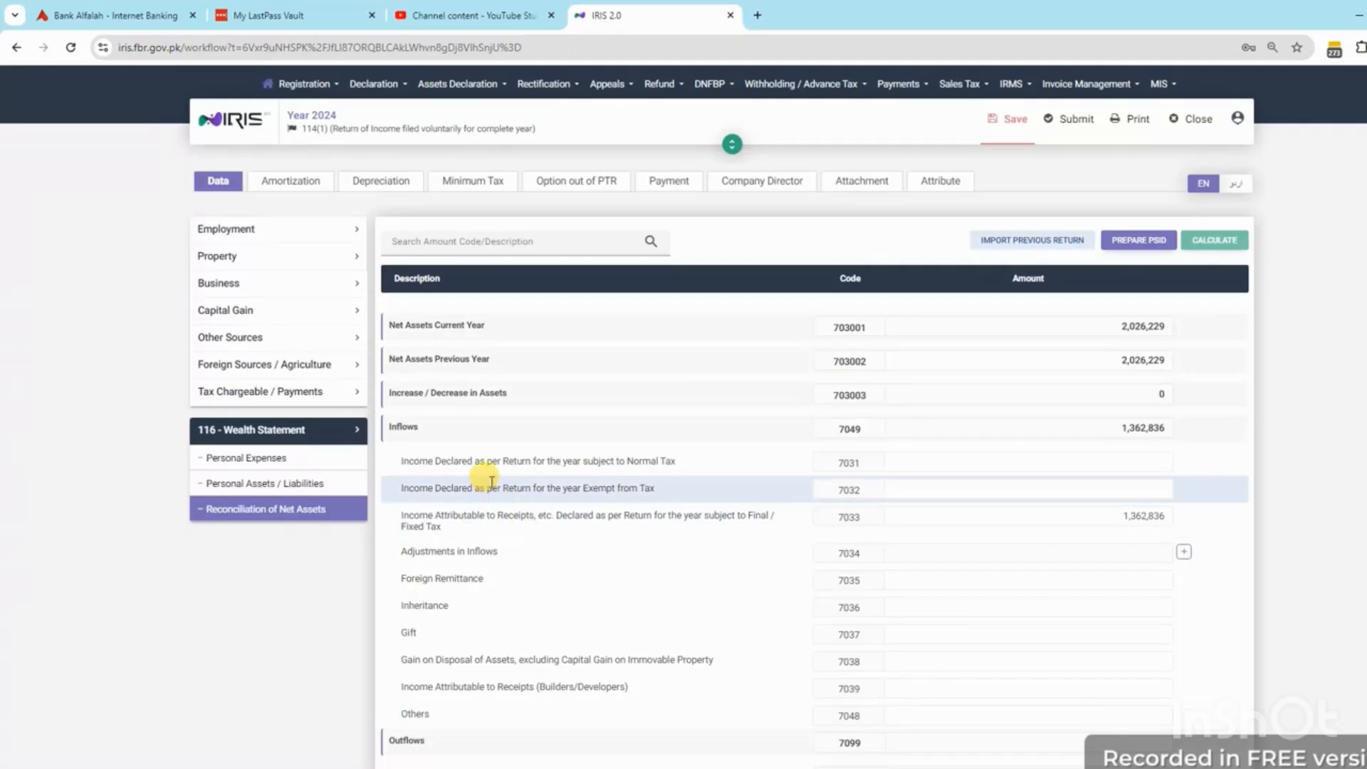
Collapse Wealth Statement and open Other Sources Receipts / Deductions, showing Other Receipts (5028)
left_click(264, 432)
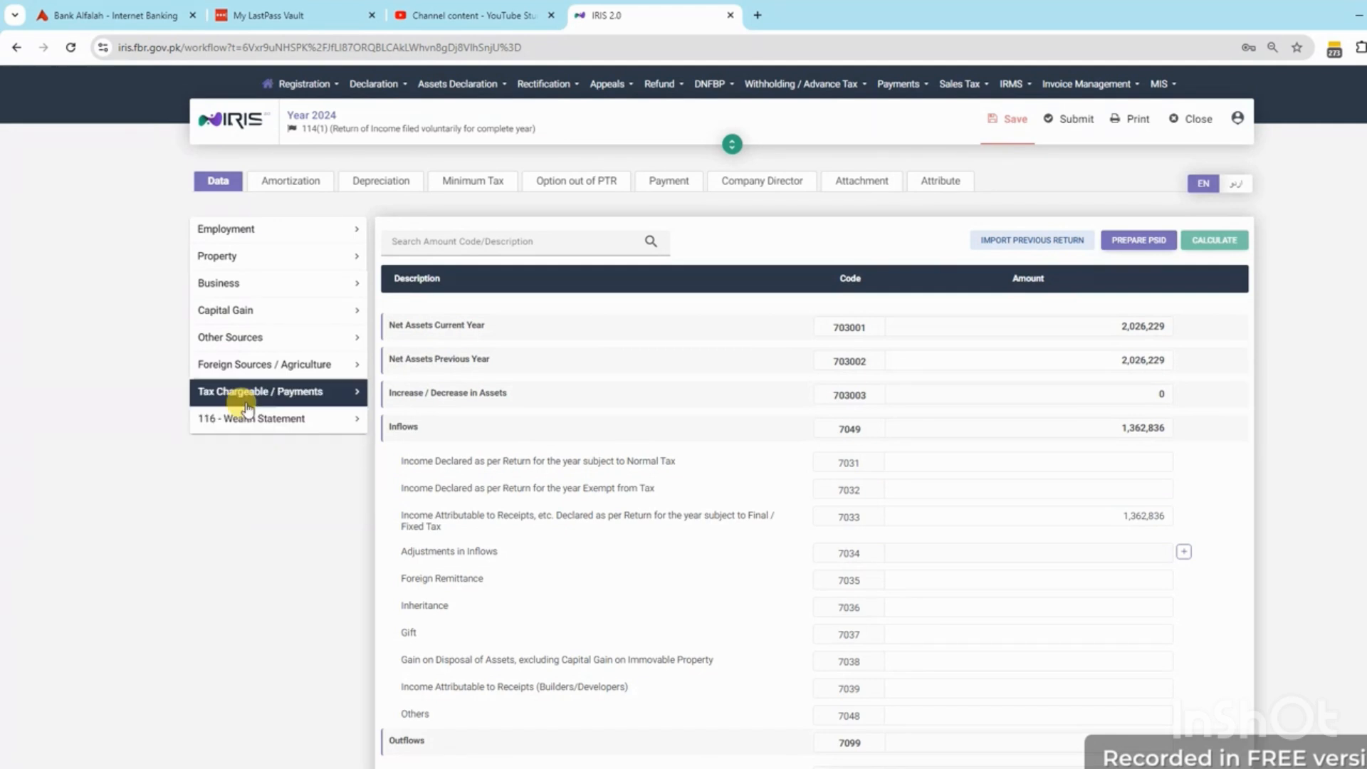
left_click(223, 338)
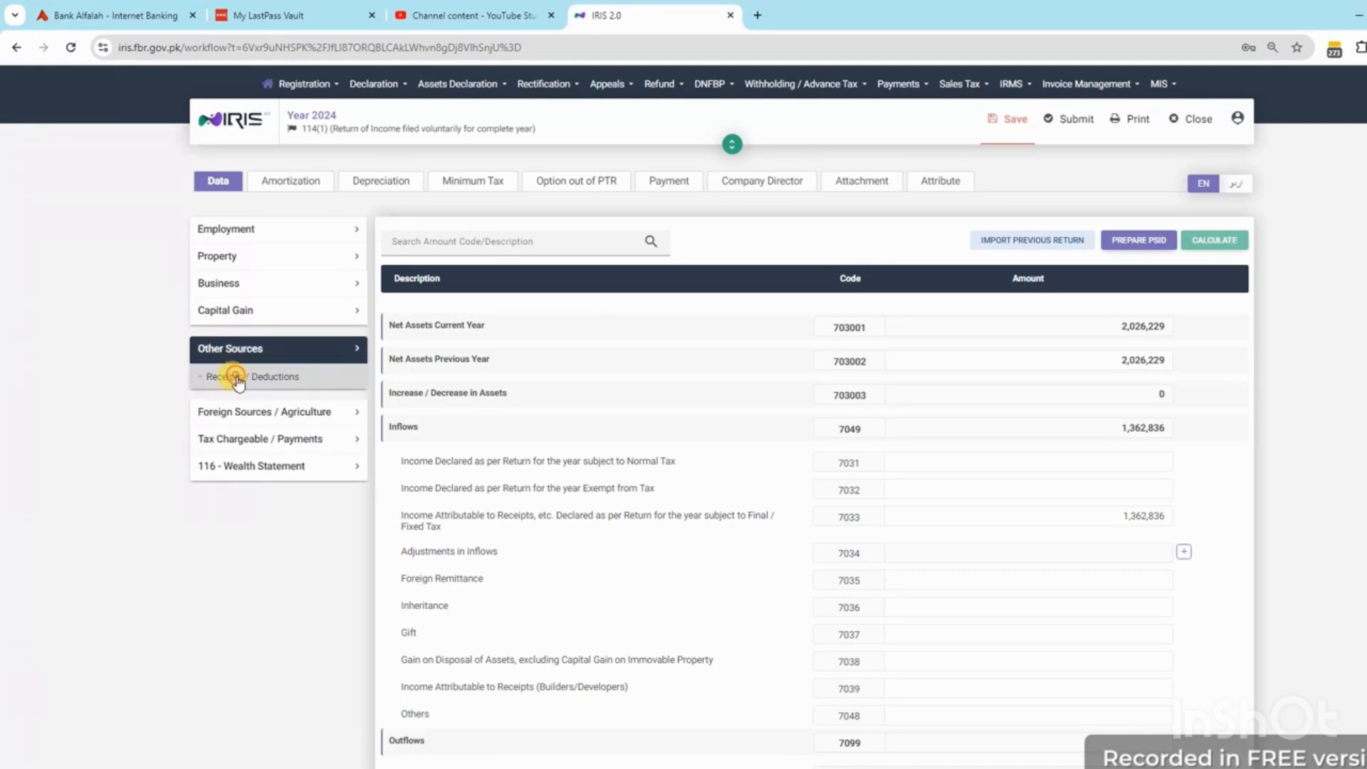
left_click(235, 377)
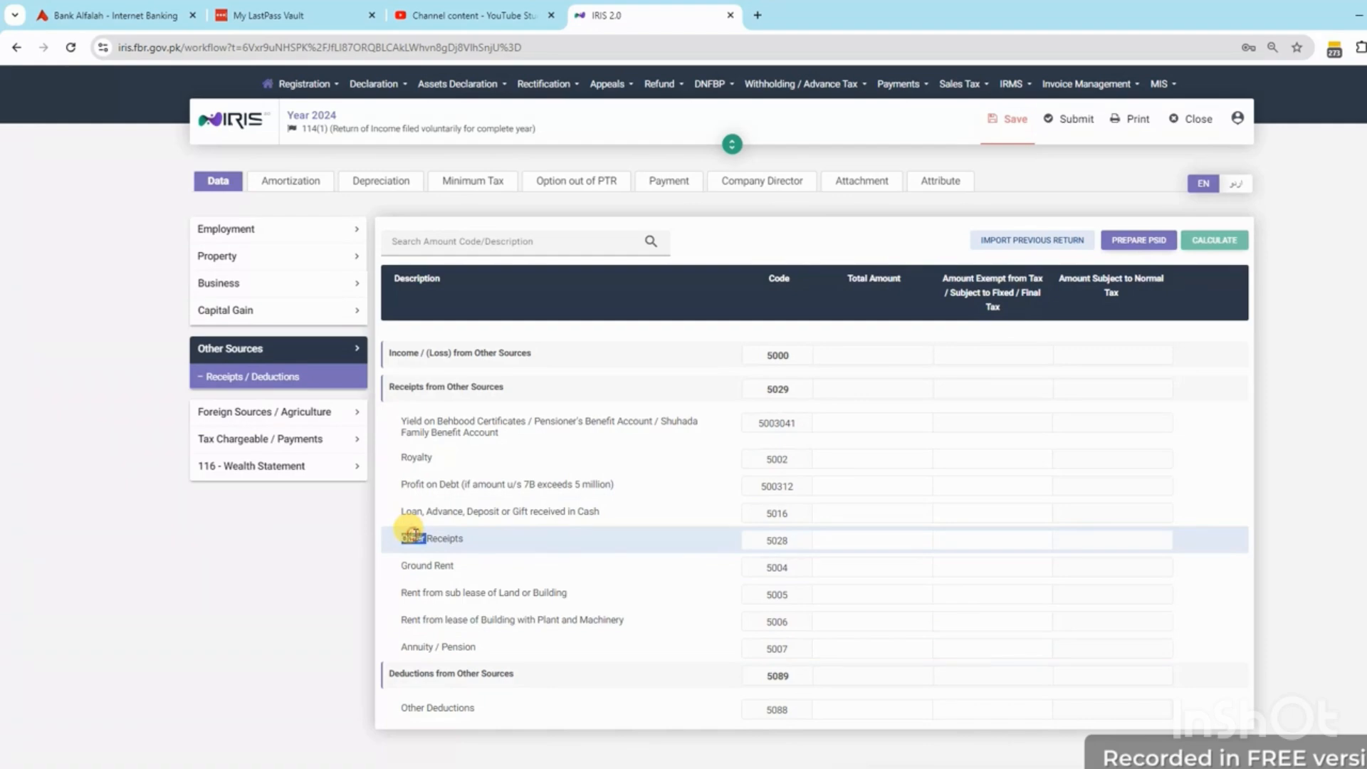
Copy the 231,843 profit on debt figure from cell E9 of Excel's 2023-24 sheet
left_click(887, 545)
key("alt+Tab")
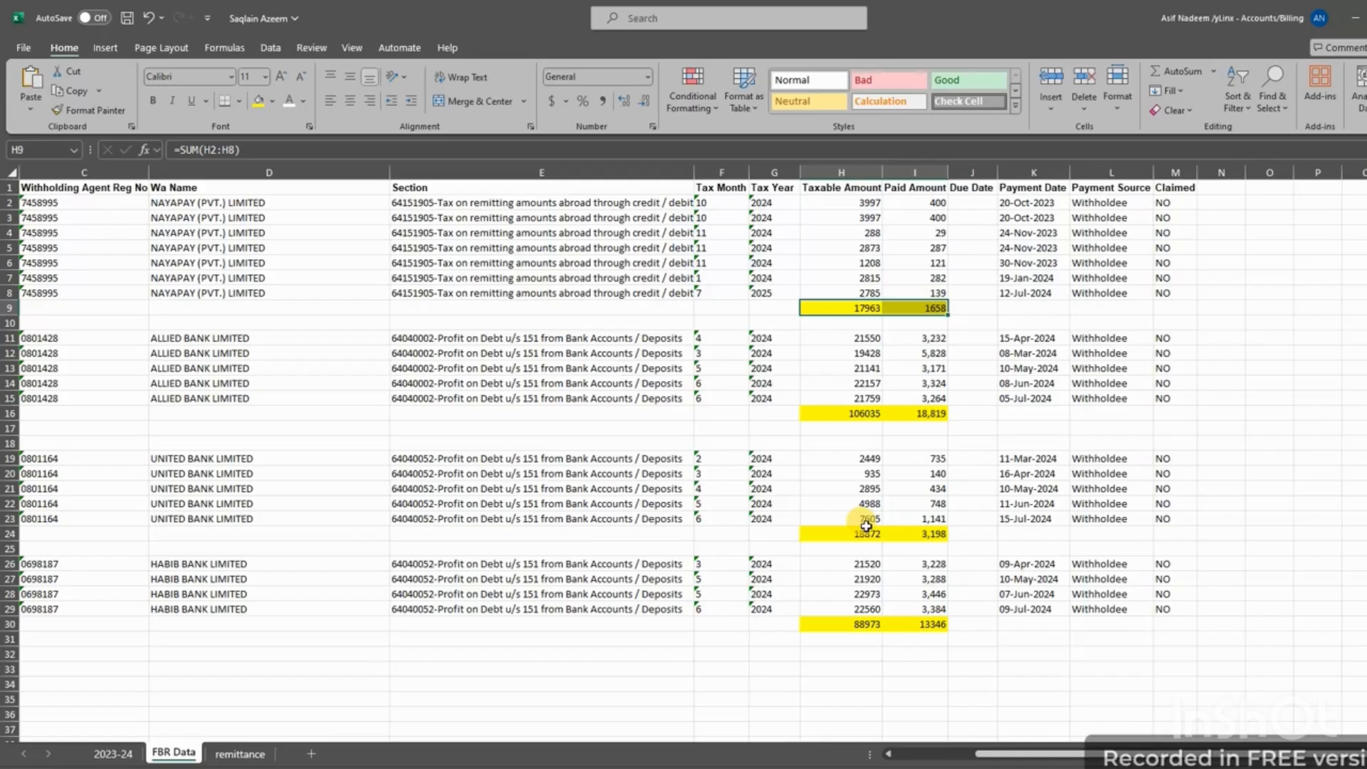
left_click(860, 627)
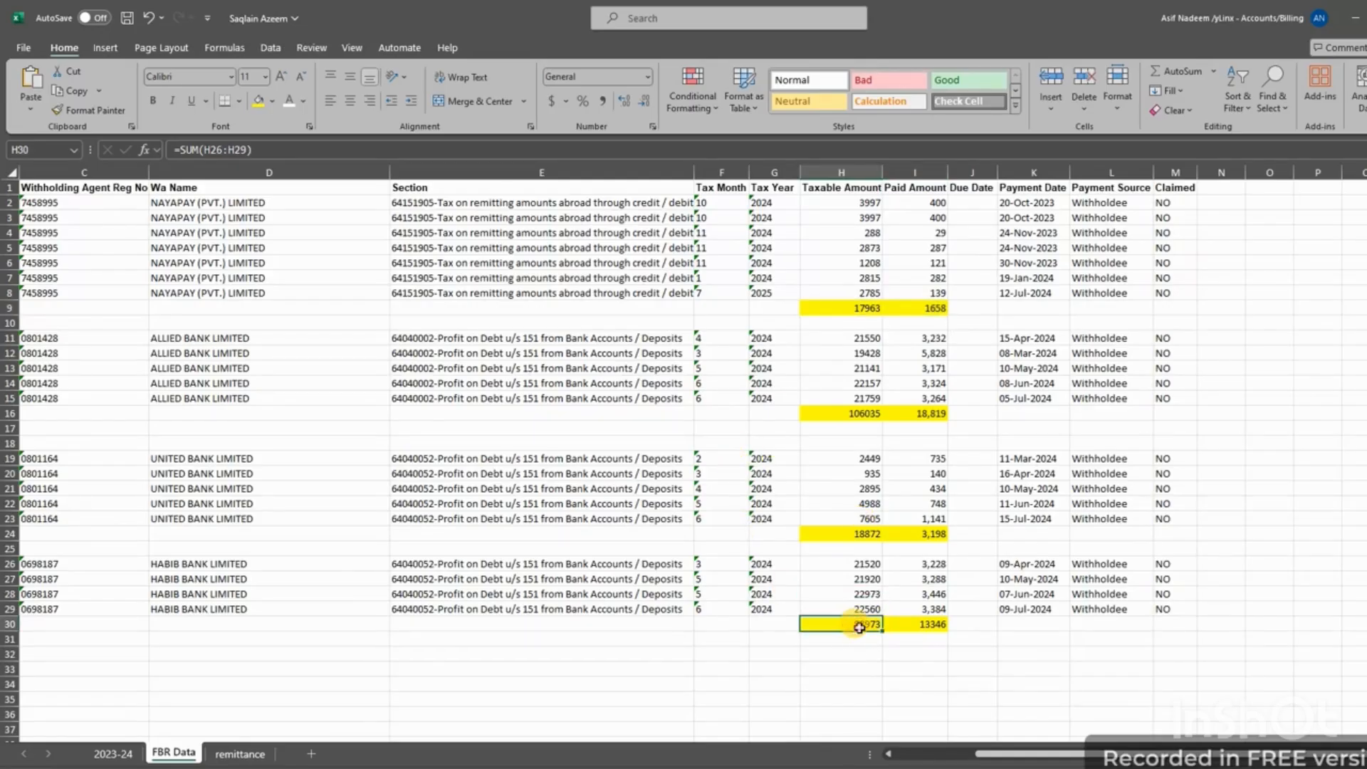
left_click(112, 753)
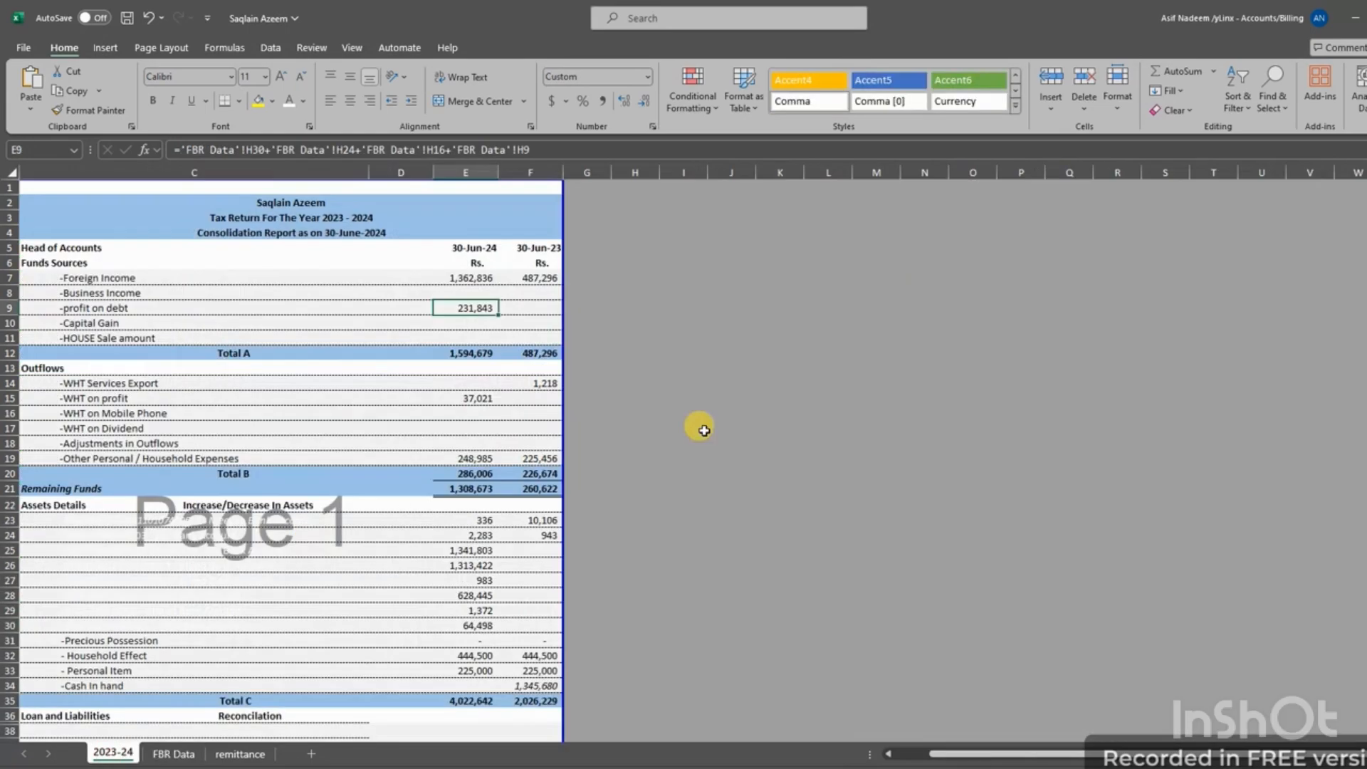
key("ctrl+c")
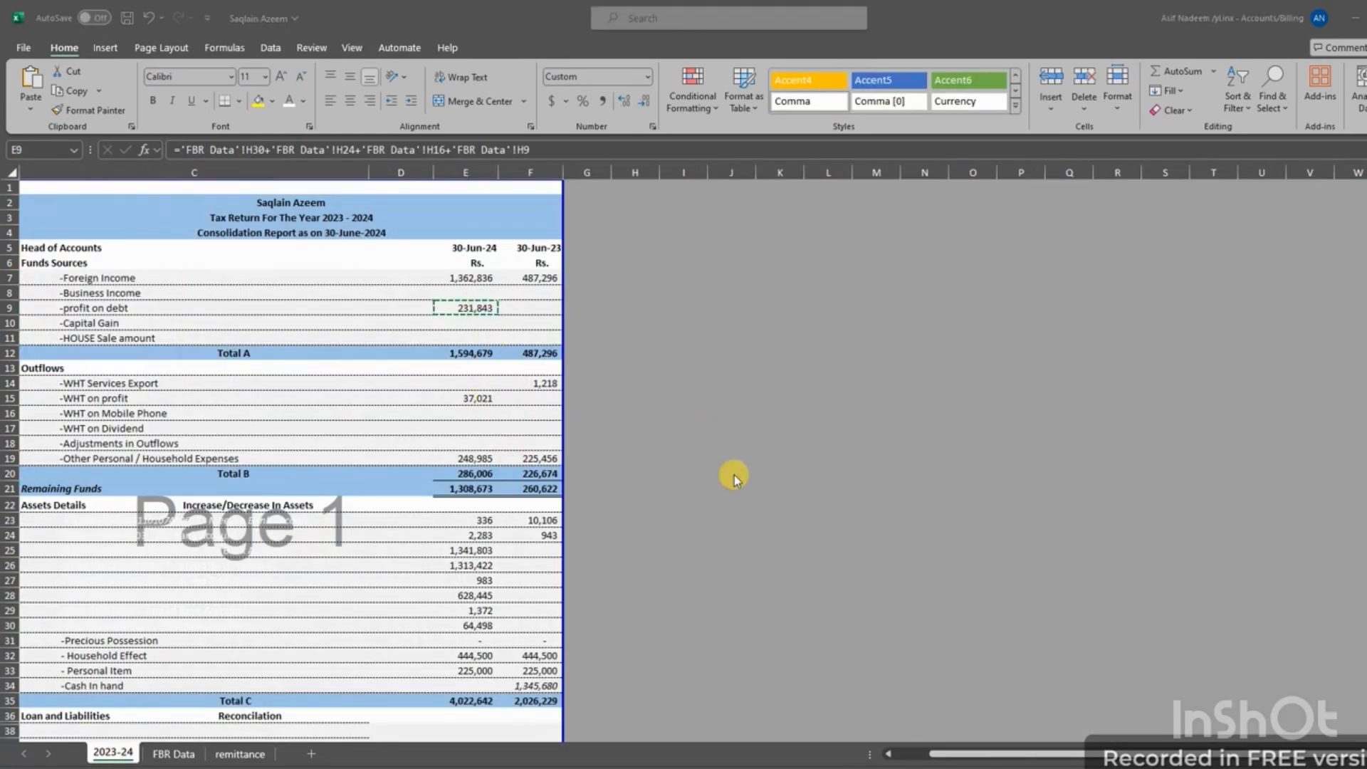
key("alt+Tab")
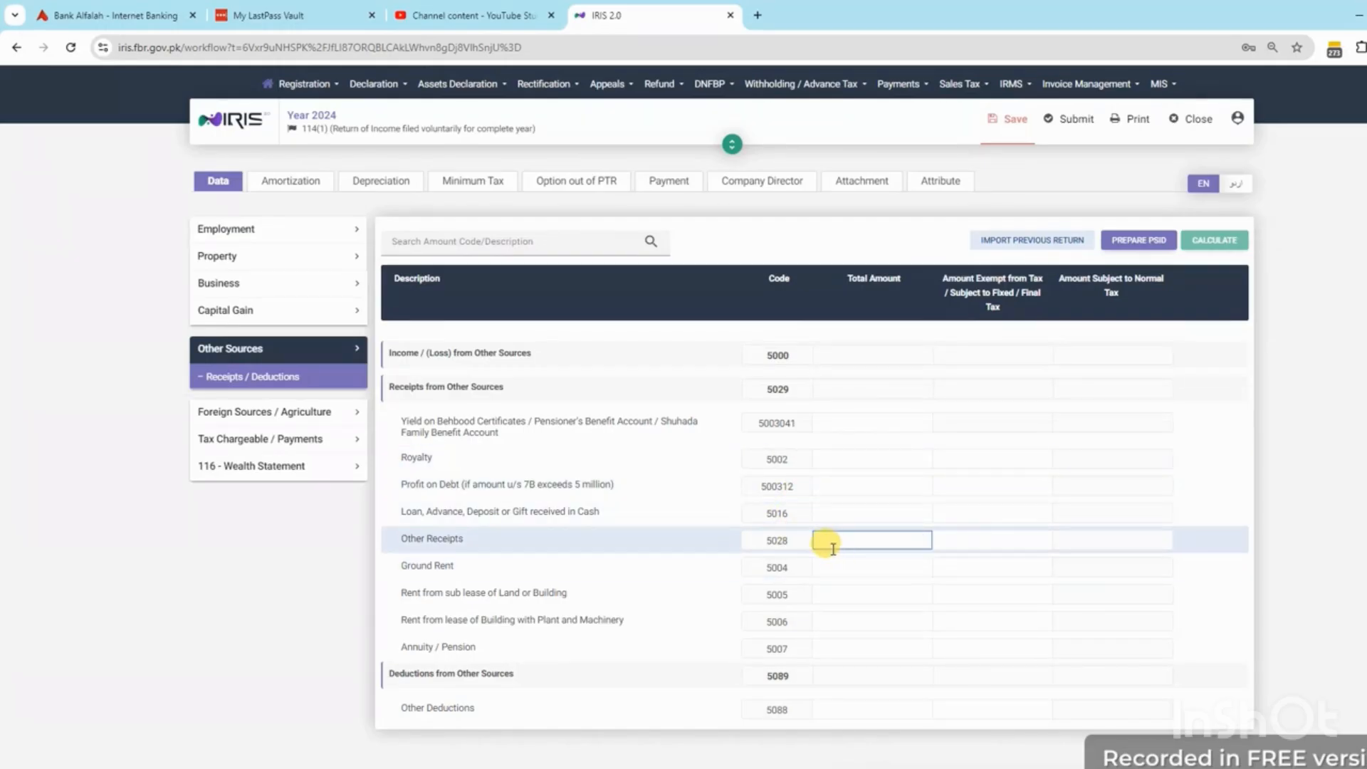
Paste 231,843 as both the Other Receipts (5028) total and exempt amount, then recalculate
key("ctrl+v")
key("Tab")
key("ctrl+v")
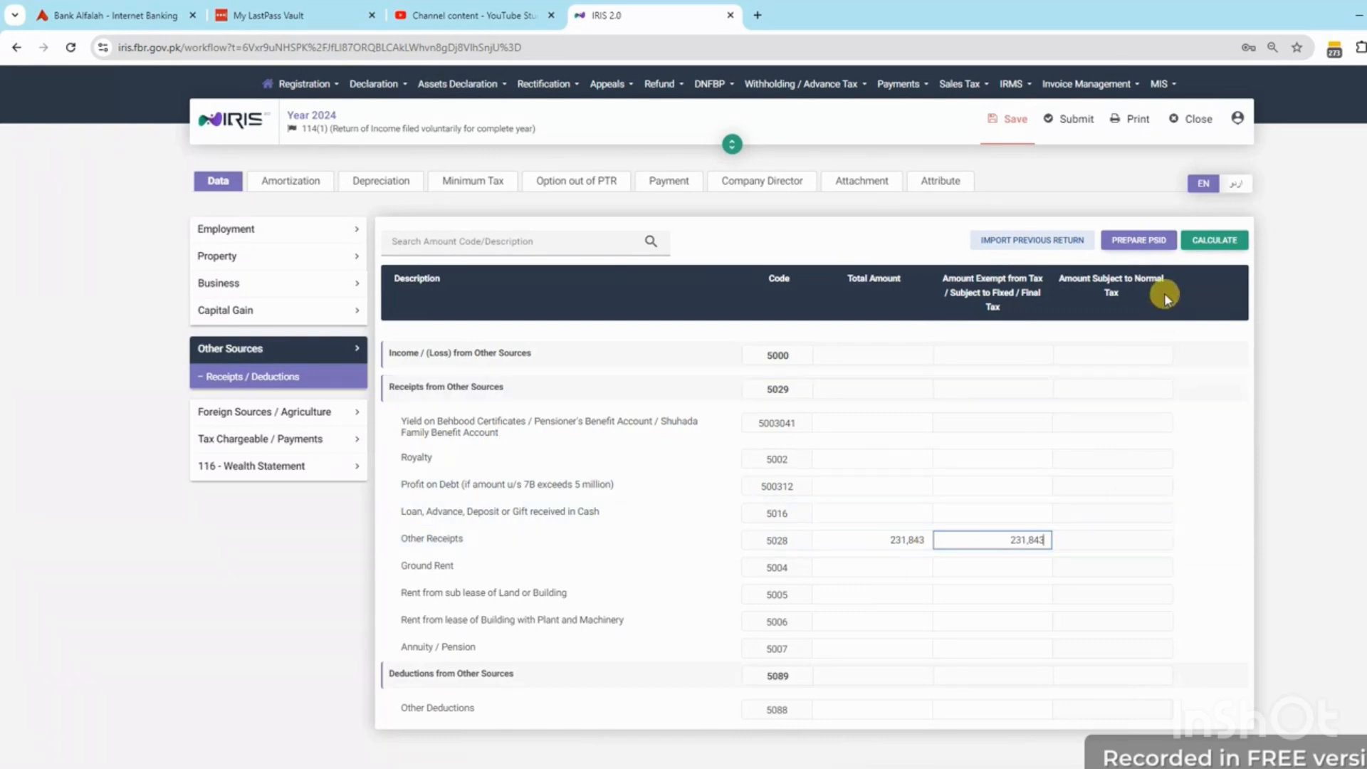
left_click(1212, 240)
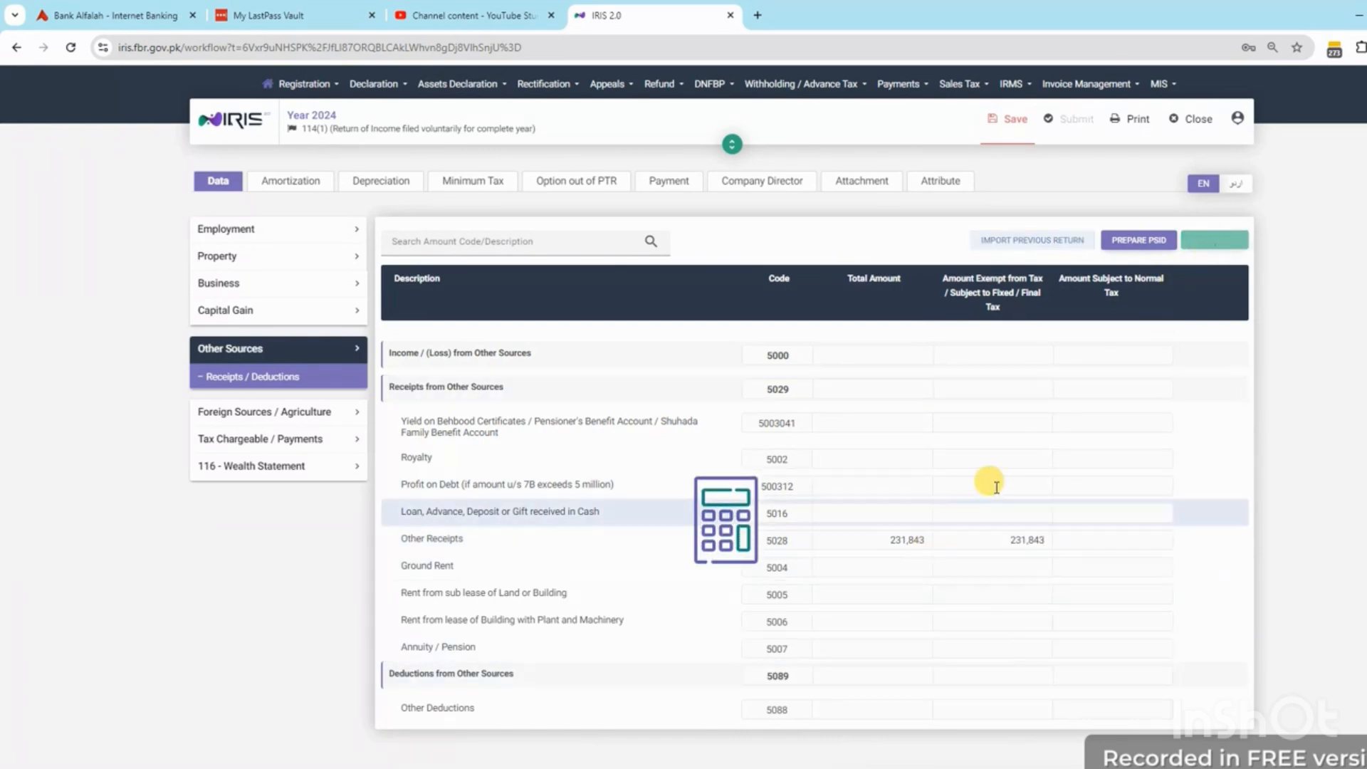
left_click(270, 420)
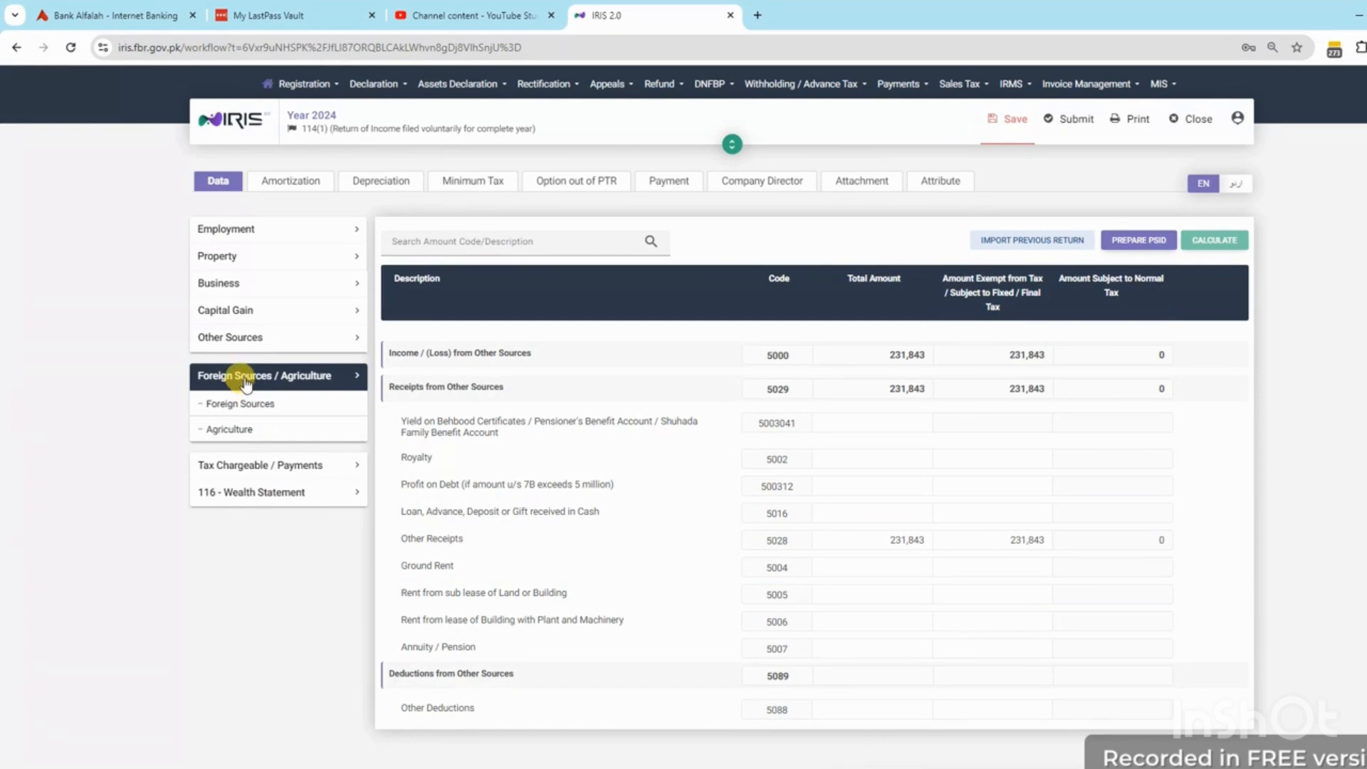
In the Final / Fixed / Minimum Tax schedule, add an investment entry under Profit on debt u/s 7B
left_click(243, 466)
left_click(268, 597)
scroll(1113, 499, "down", 5)
scroll(1114, 507, "down", 15)
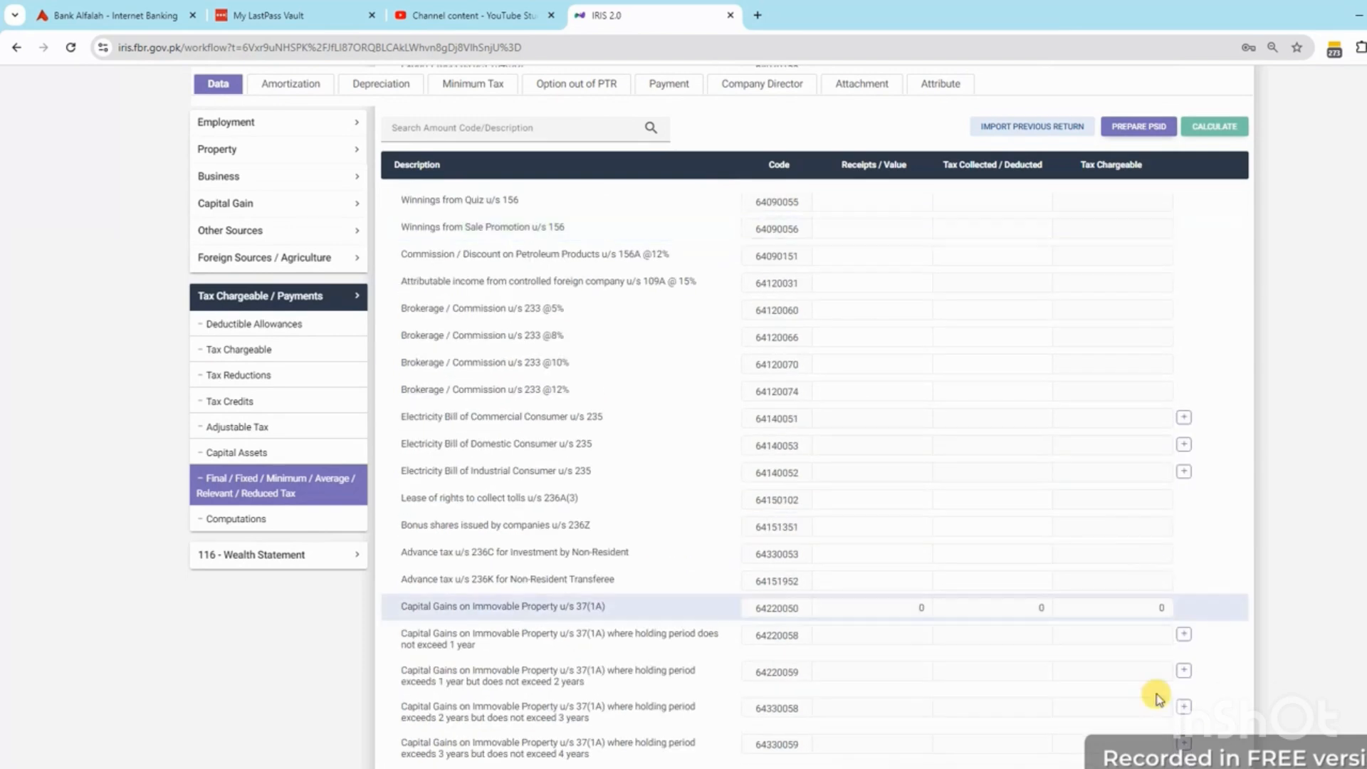
scroll(1061, 549, "down", 3)
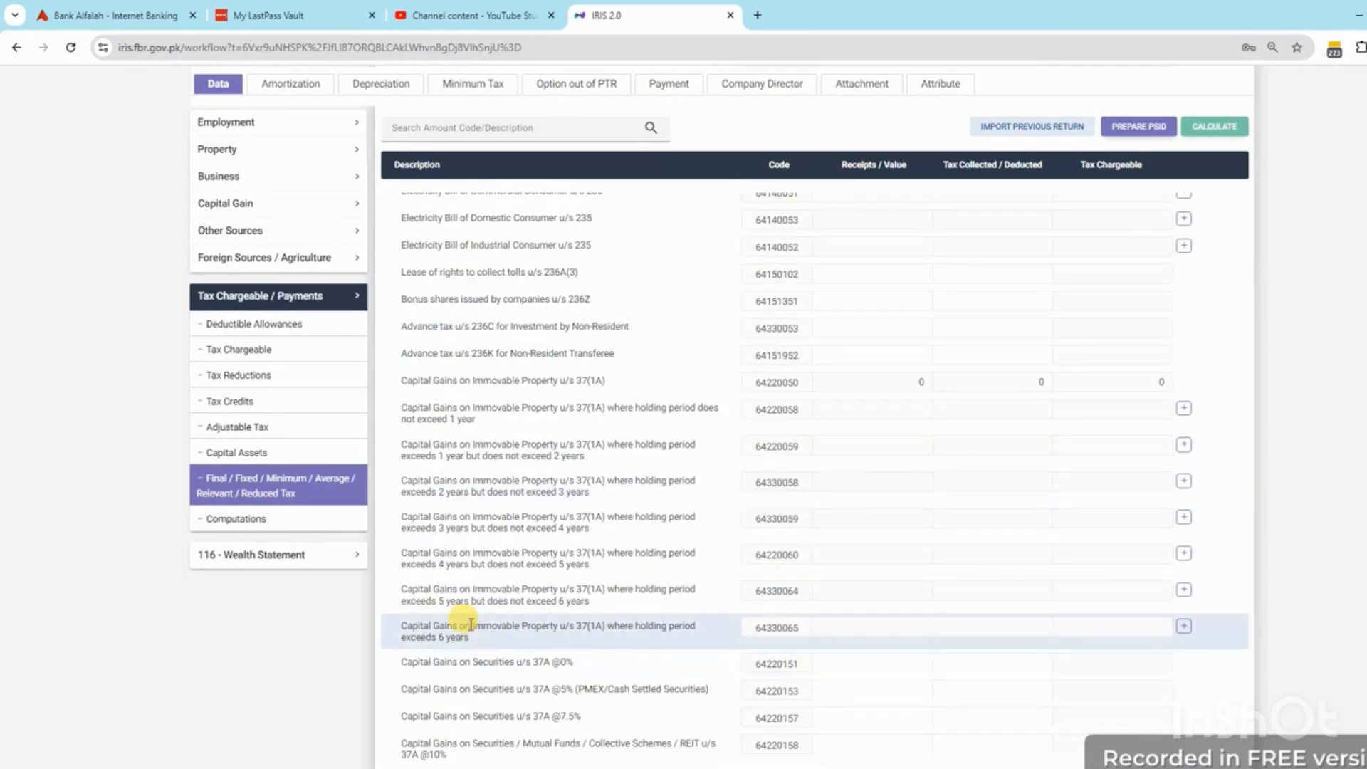
scroll(992, 601, "down", 8)
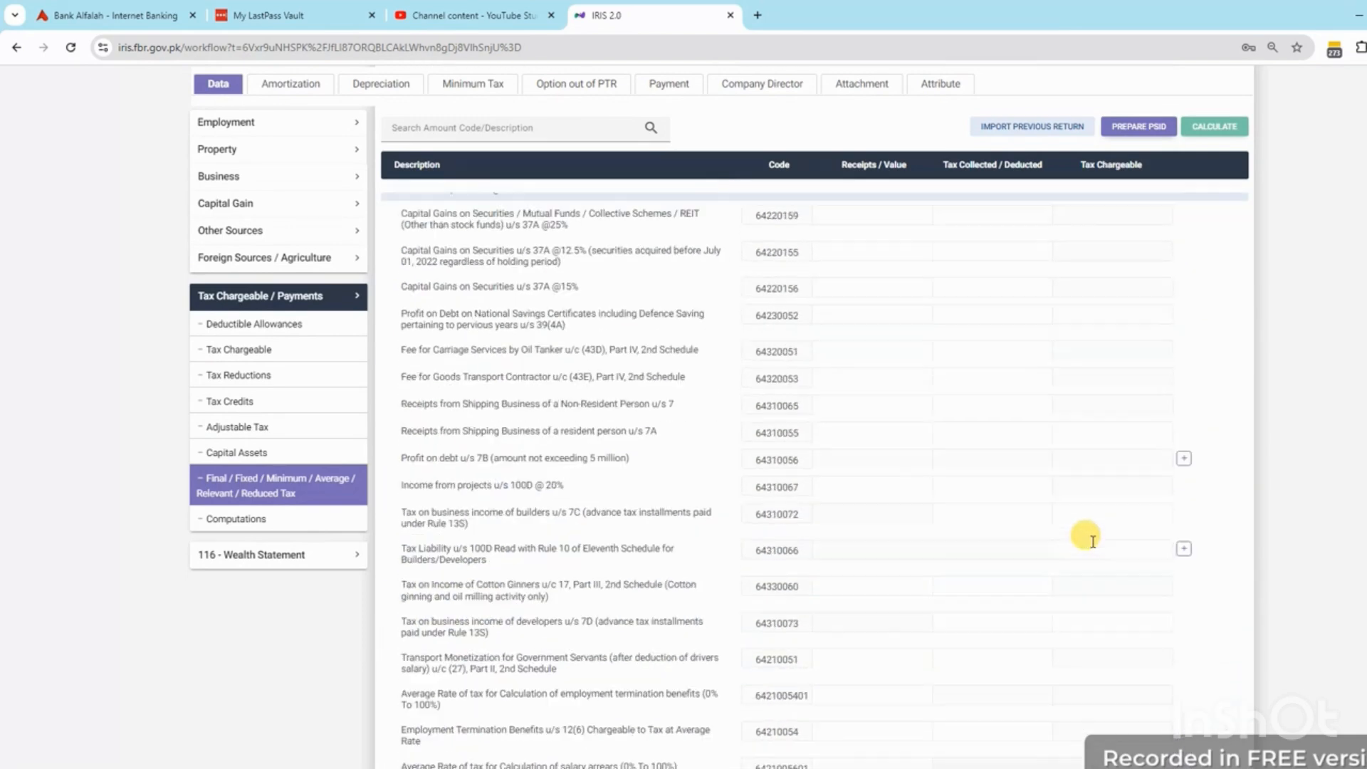
triple_click(476, 460)
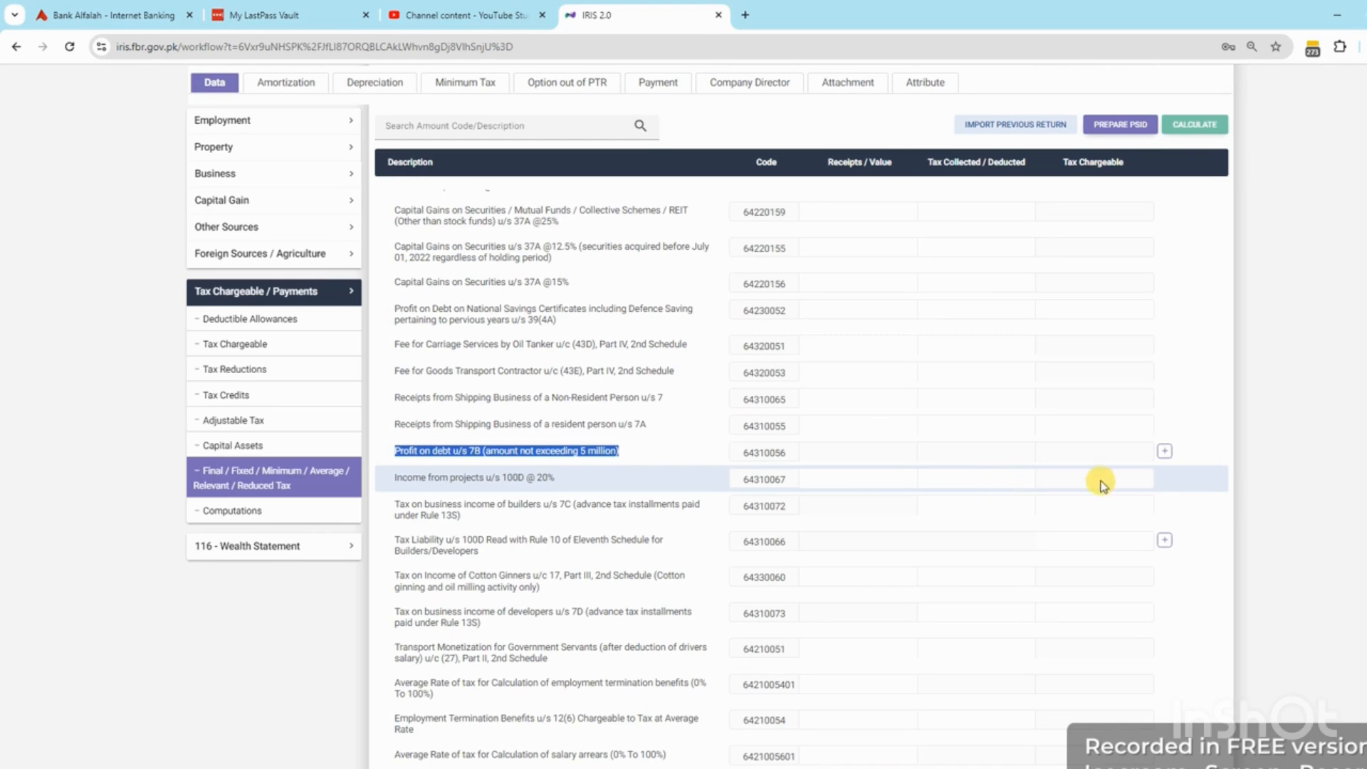
left_click(1166, 451)
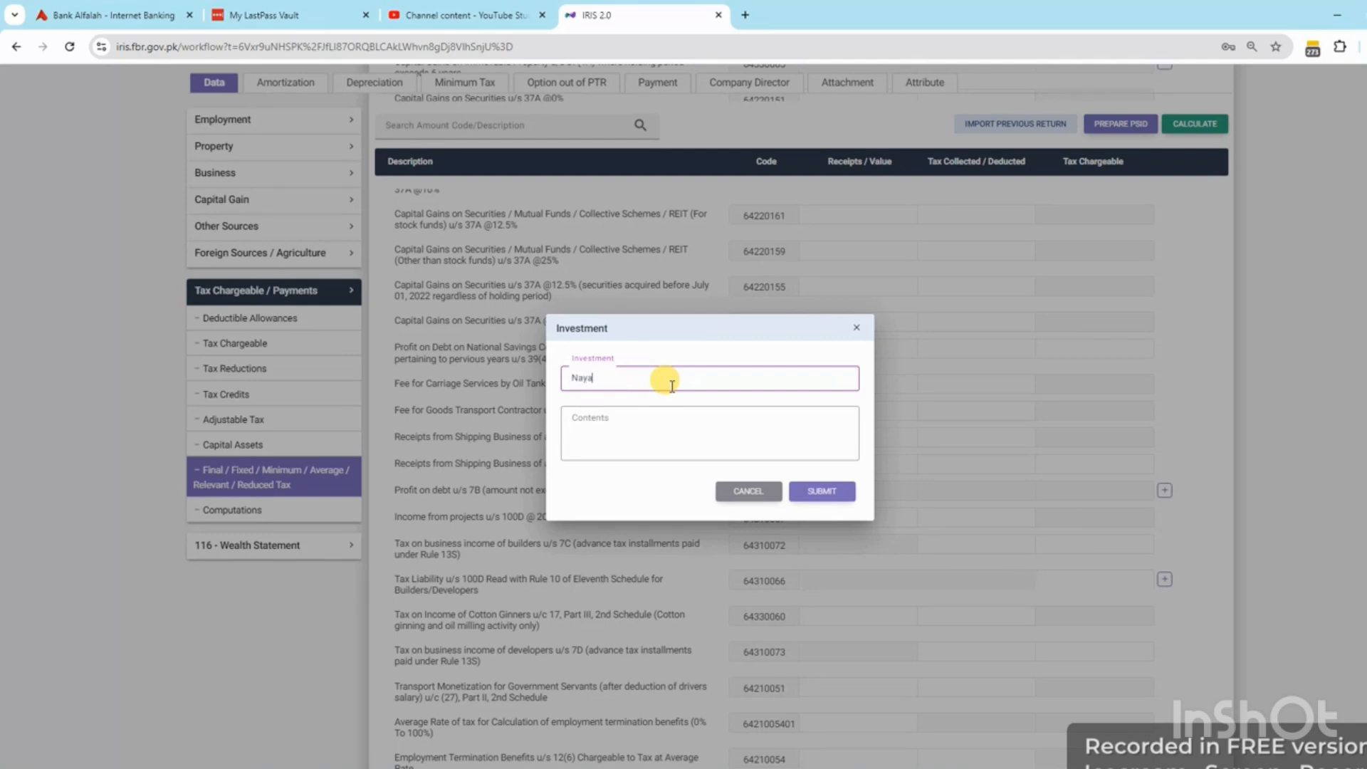
Save the Nayapay Bank and Allied Bank account entries under Profit on debt u/s 7B
key("Tab")
type("A")
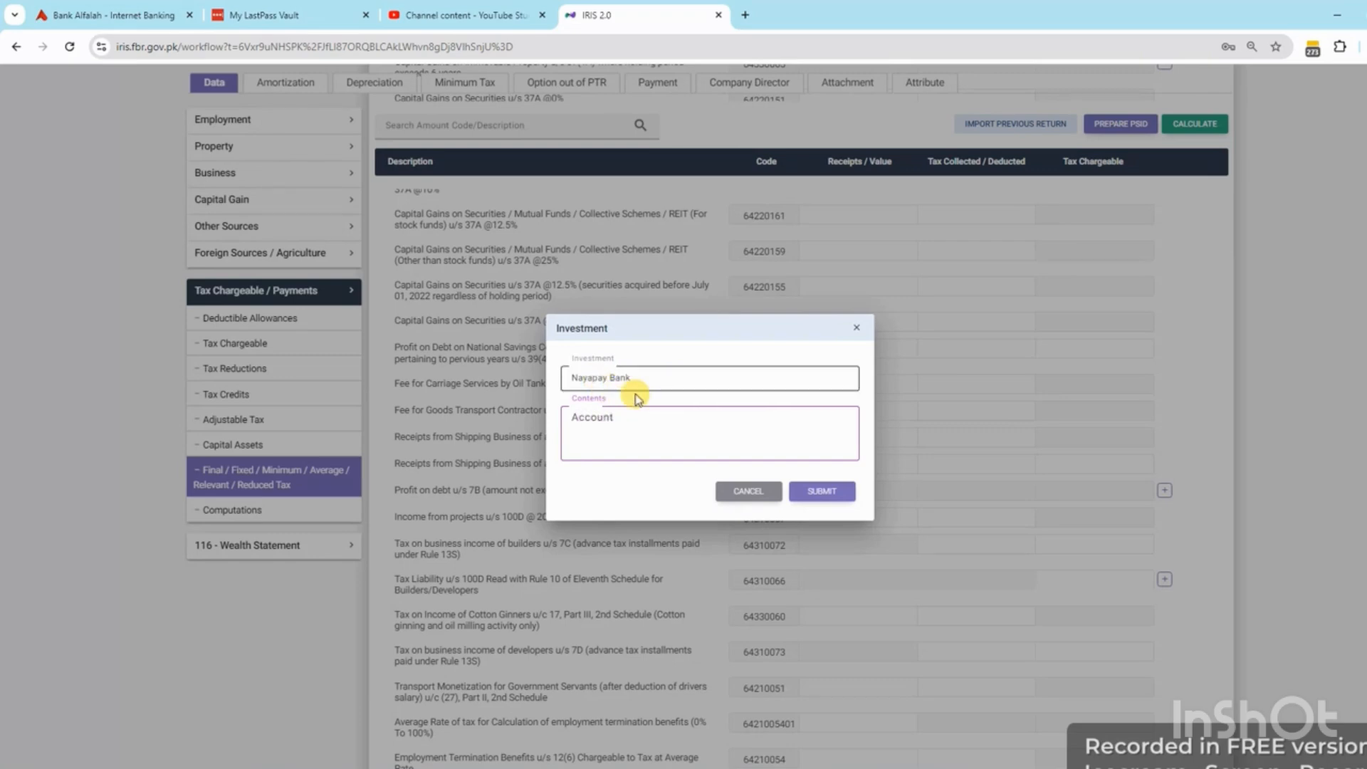
left_click(813, 493)
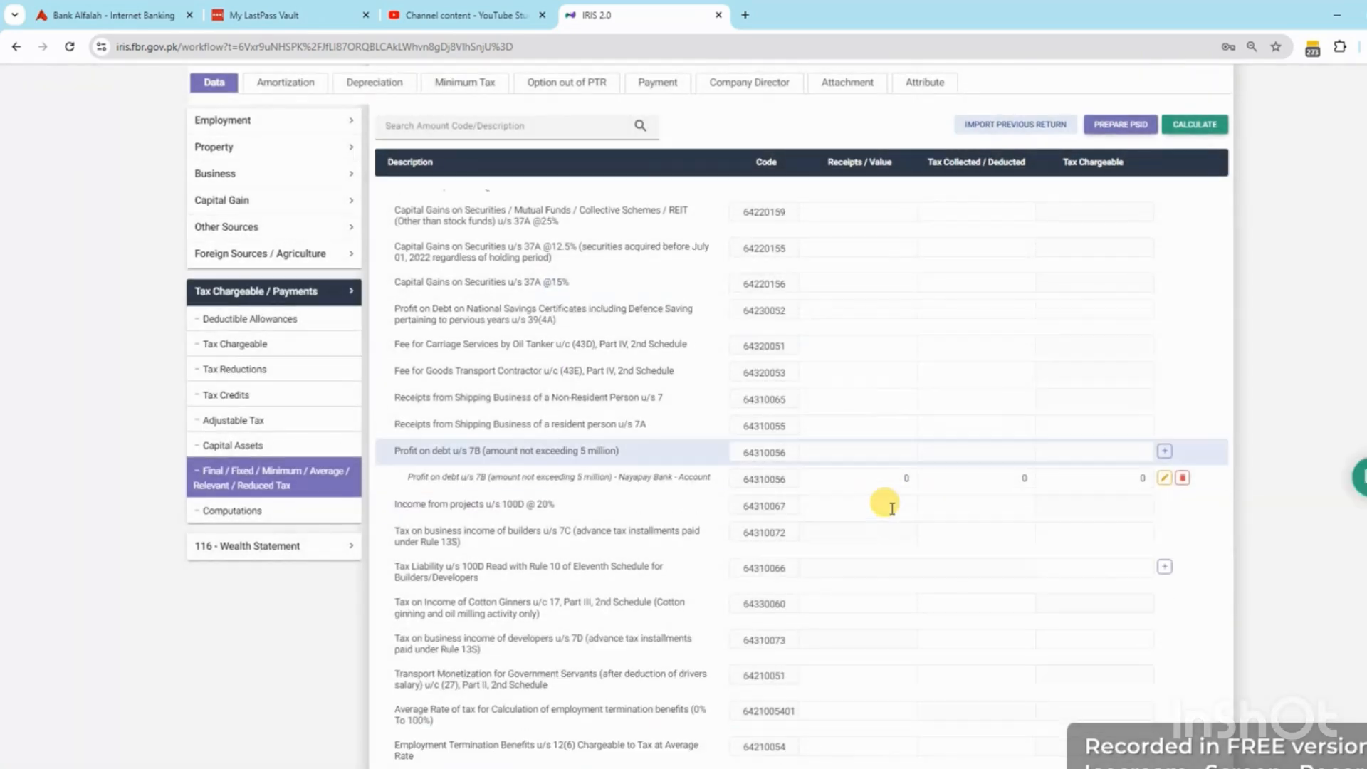
left_click(895, 482)
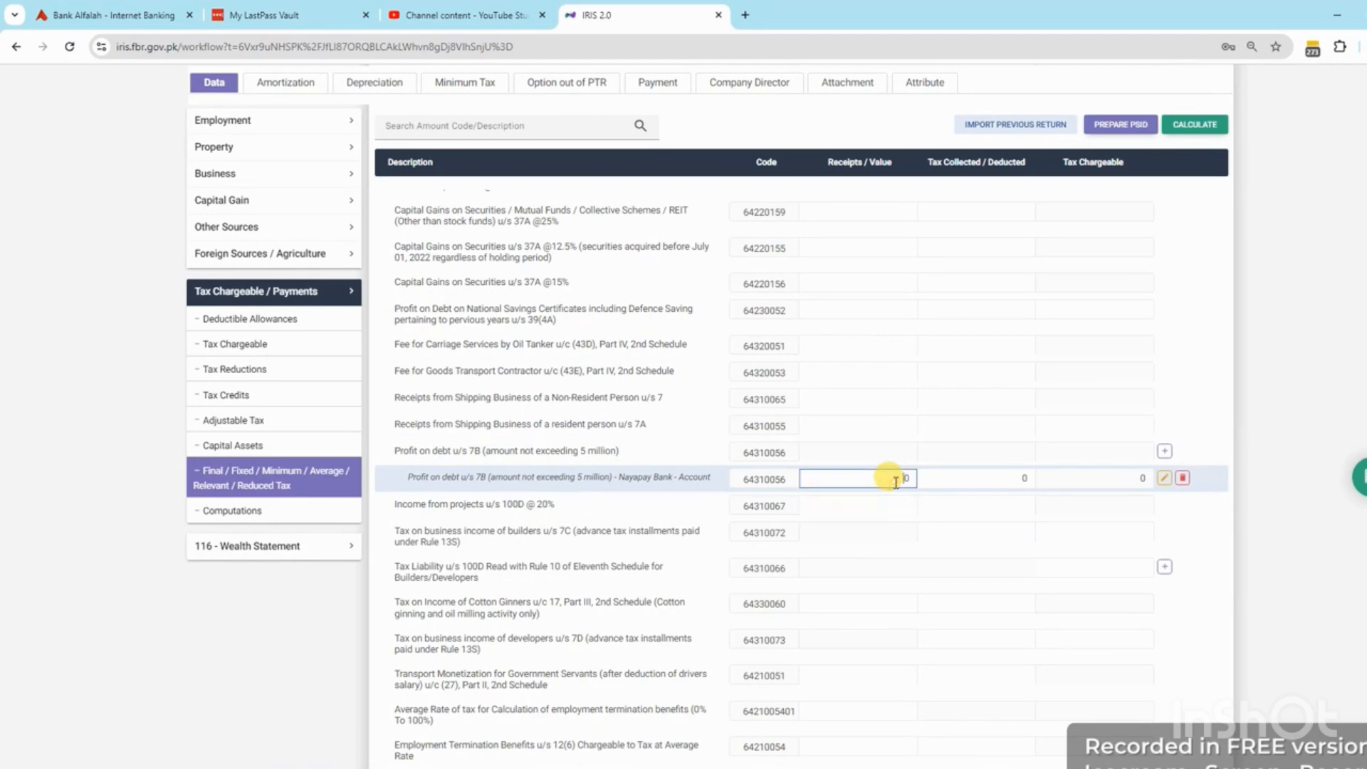
left_click(1165, 452)
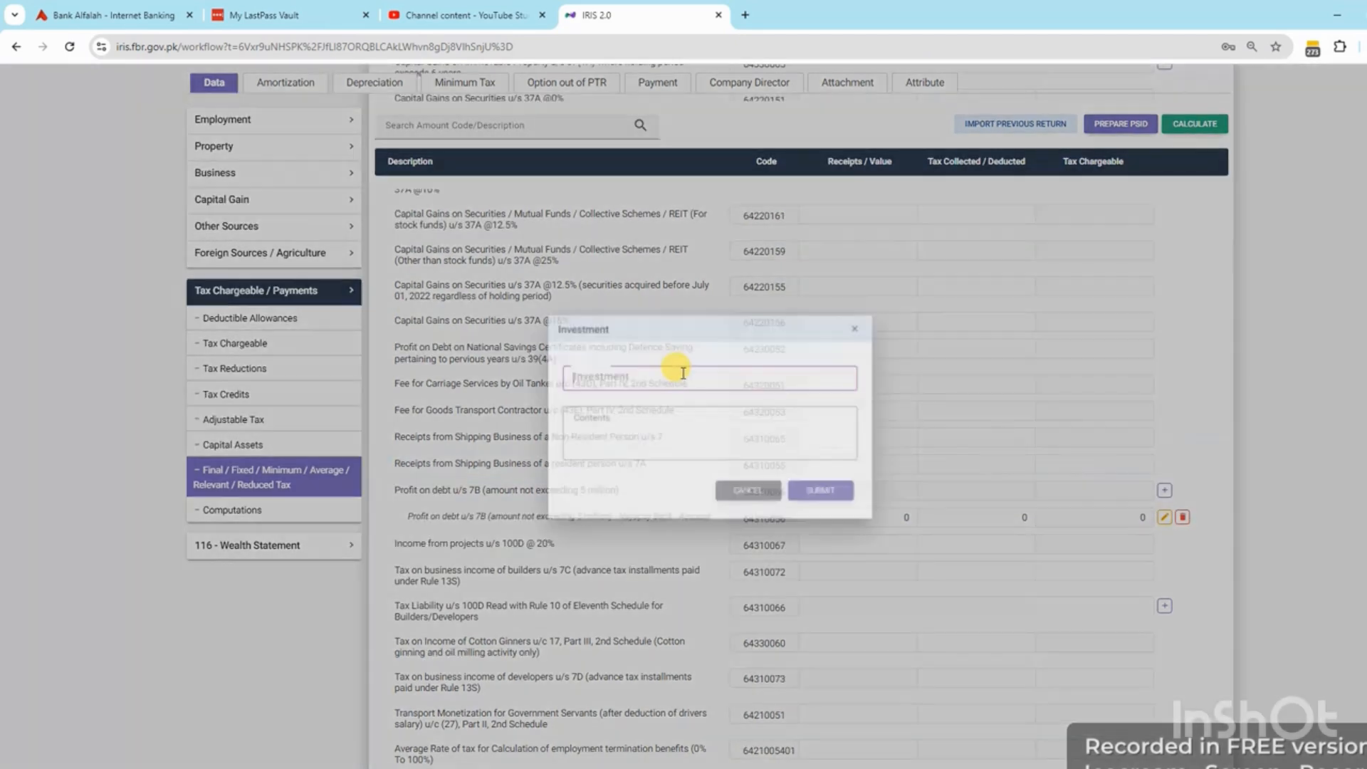
left_click(650, 383)
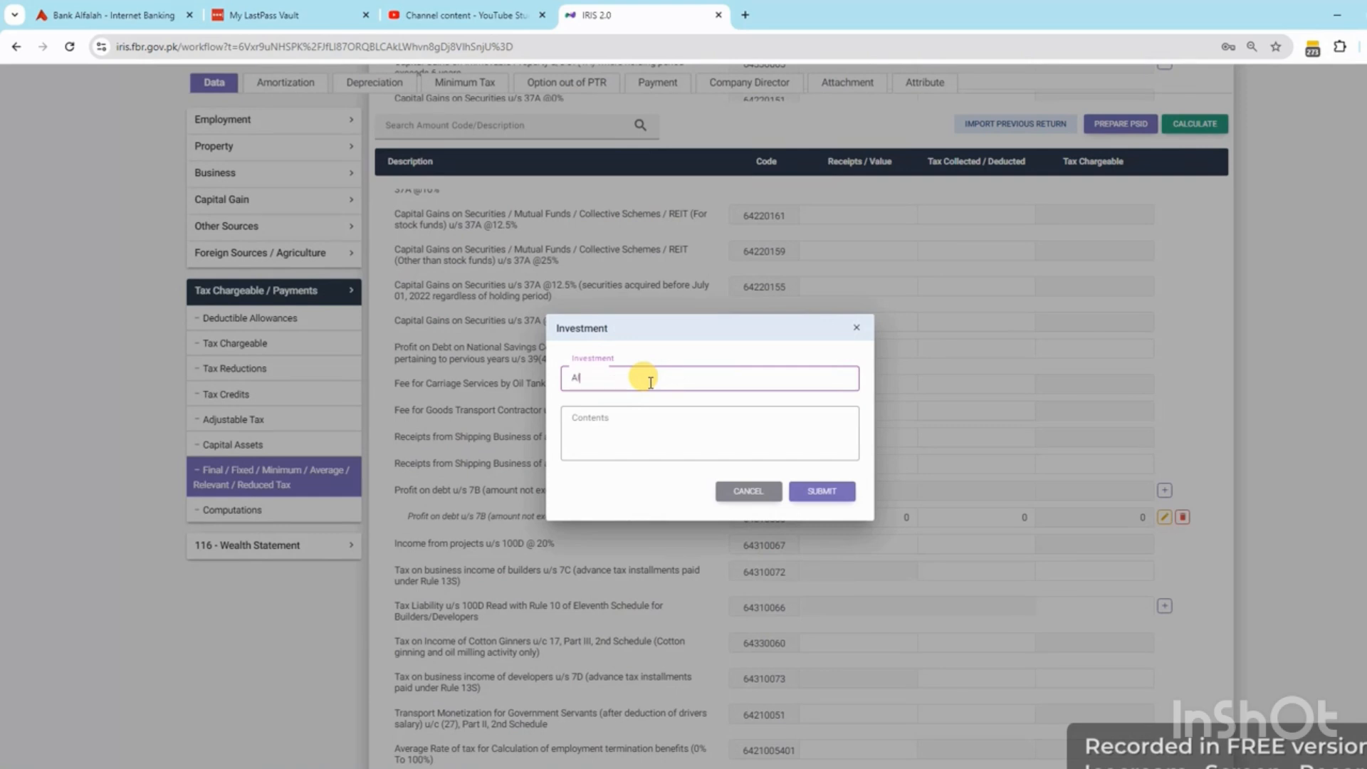
type("Allied Bank")
key("Tab")
type("a")
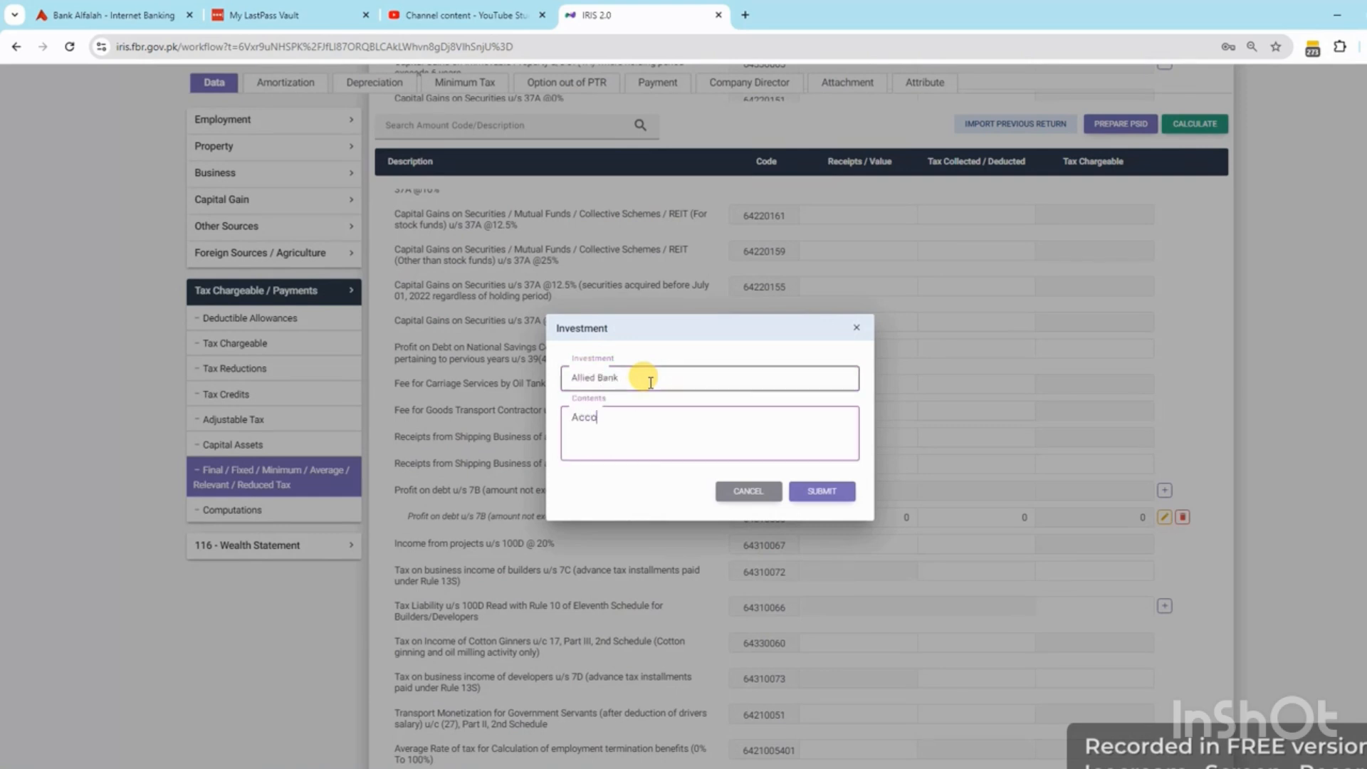
left_click(822, 492)
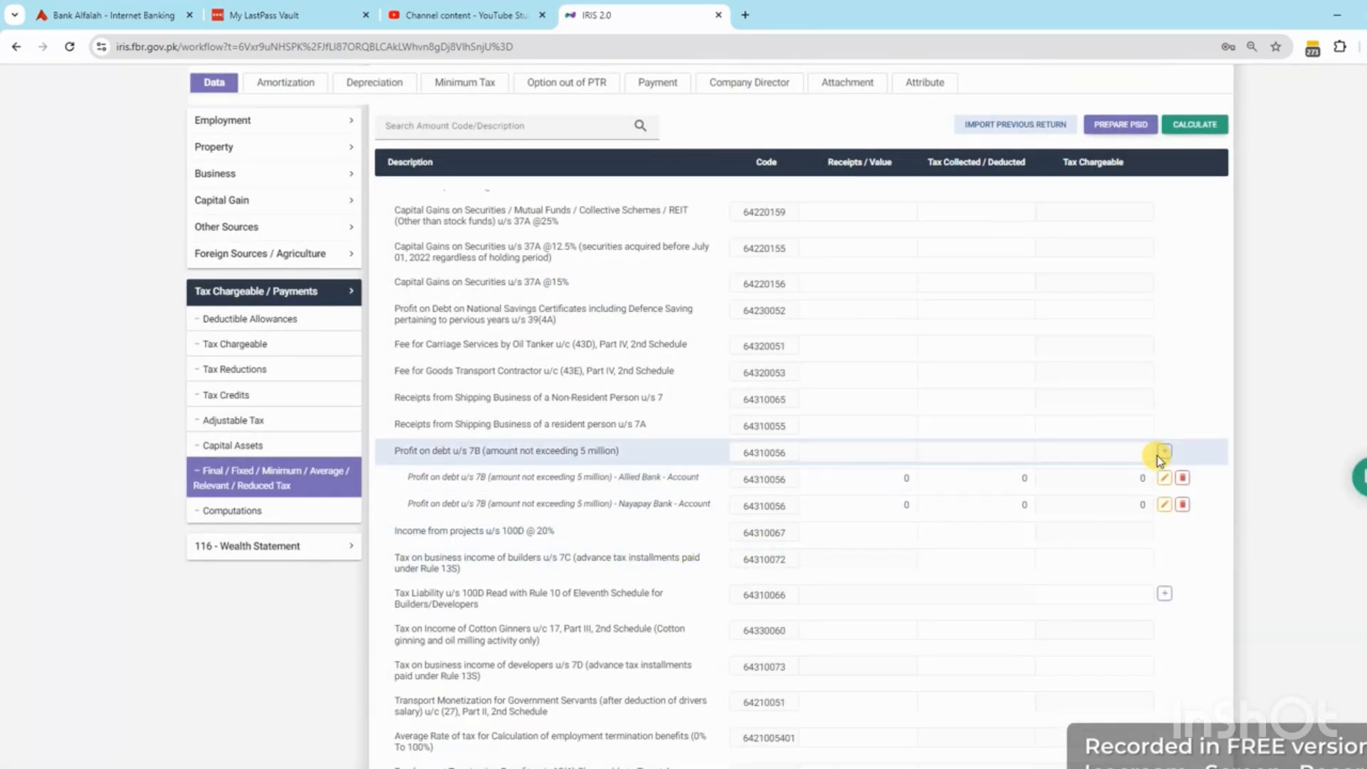
Add Habib Bank and United Bank account entries under Profit on debt u/s 7B
left_click(1169, 451)
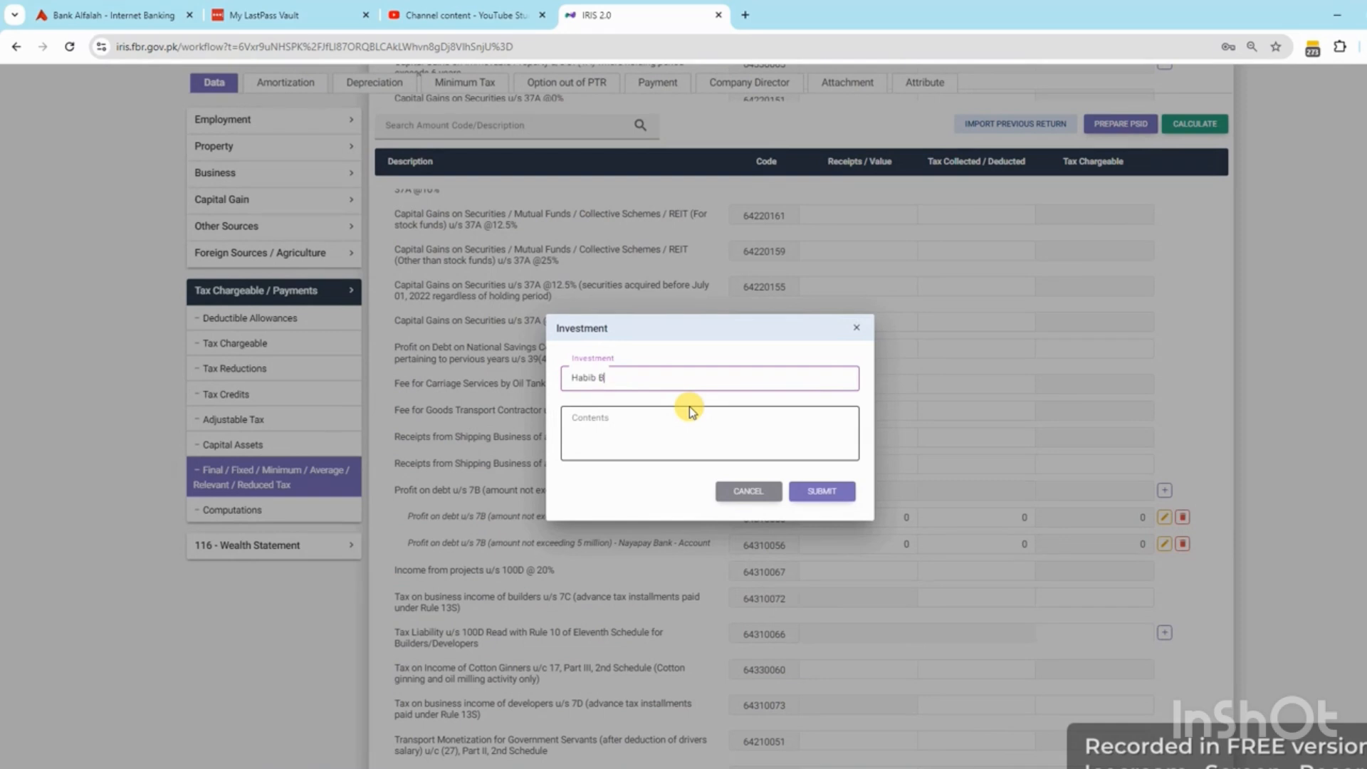
left_click(689, 411)
type("Account")
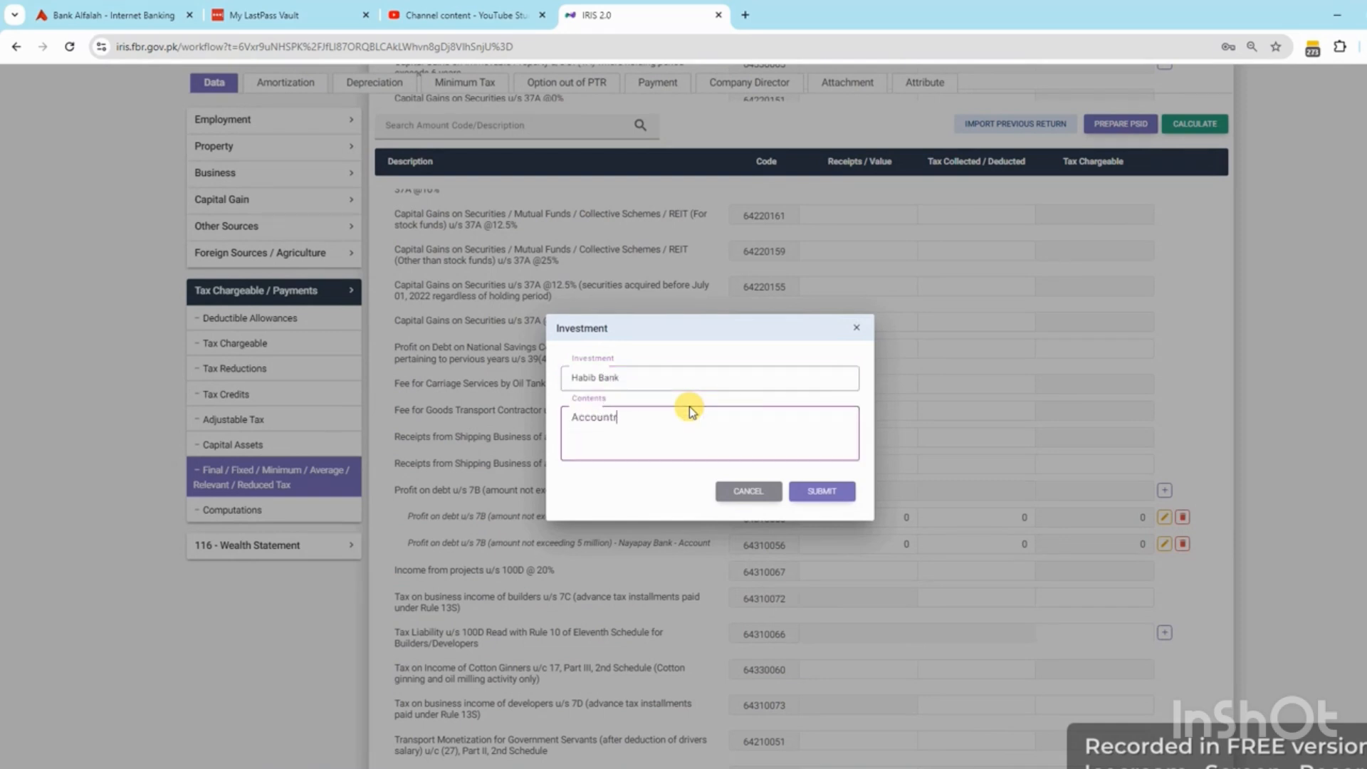
left_click(835, 493)
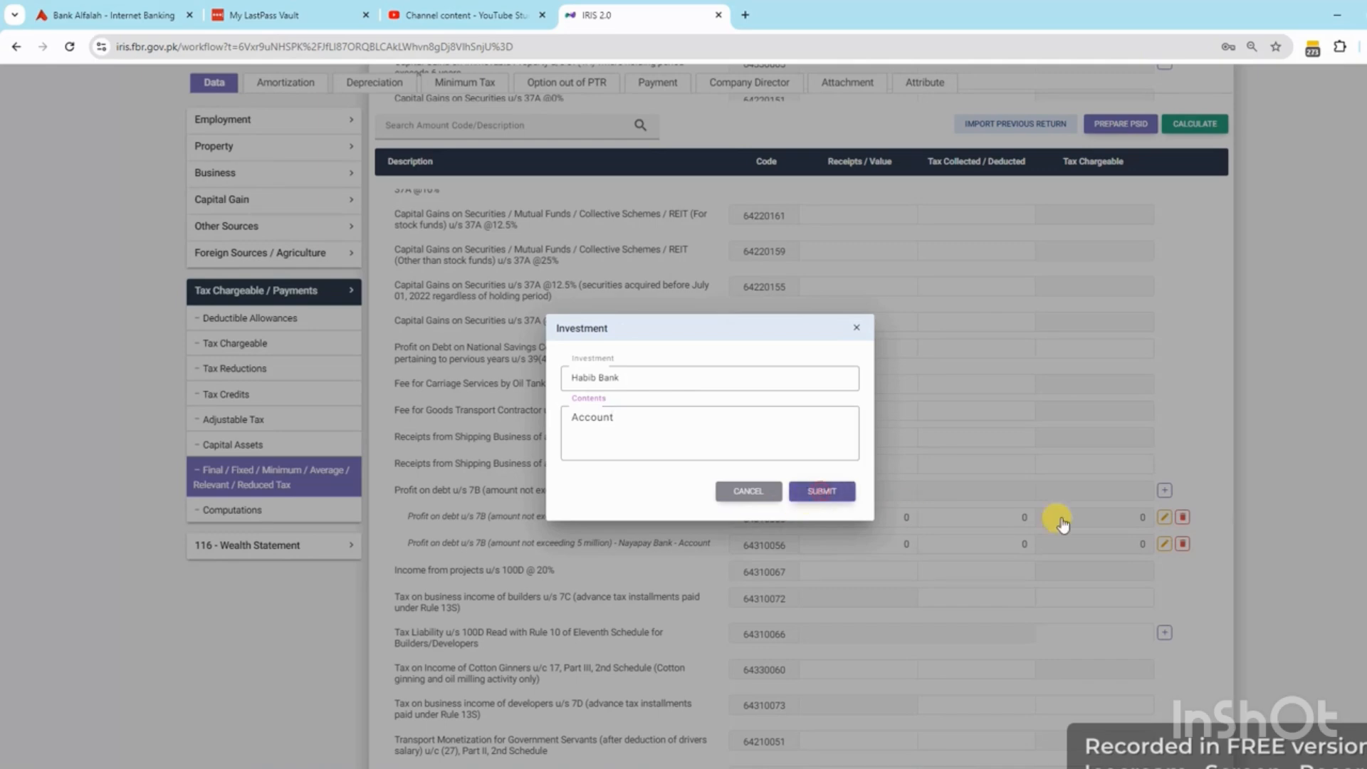
double_click(1165, 491)
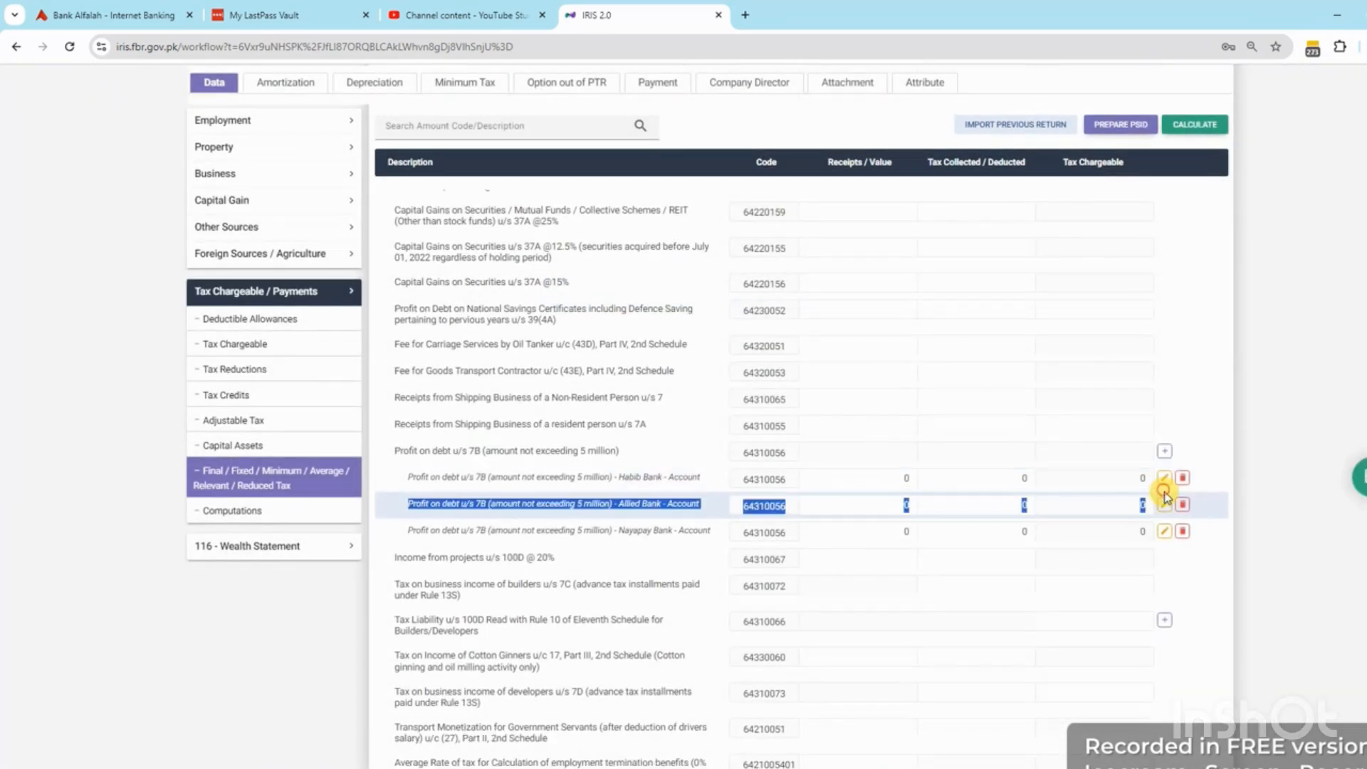
left_click(1162, 452)
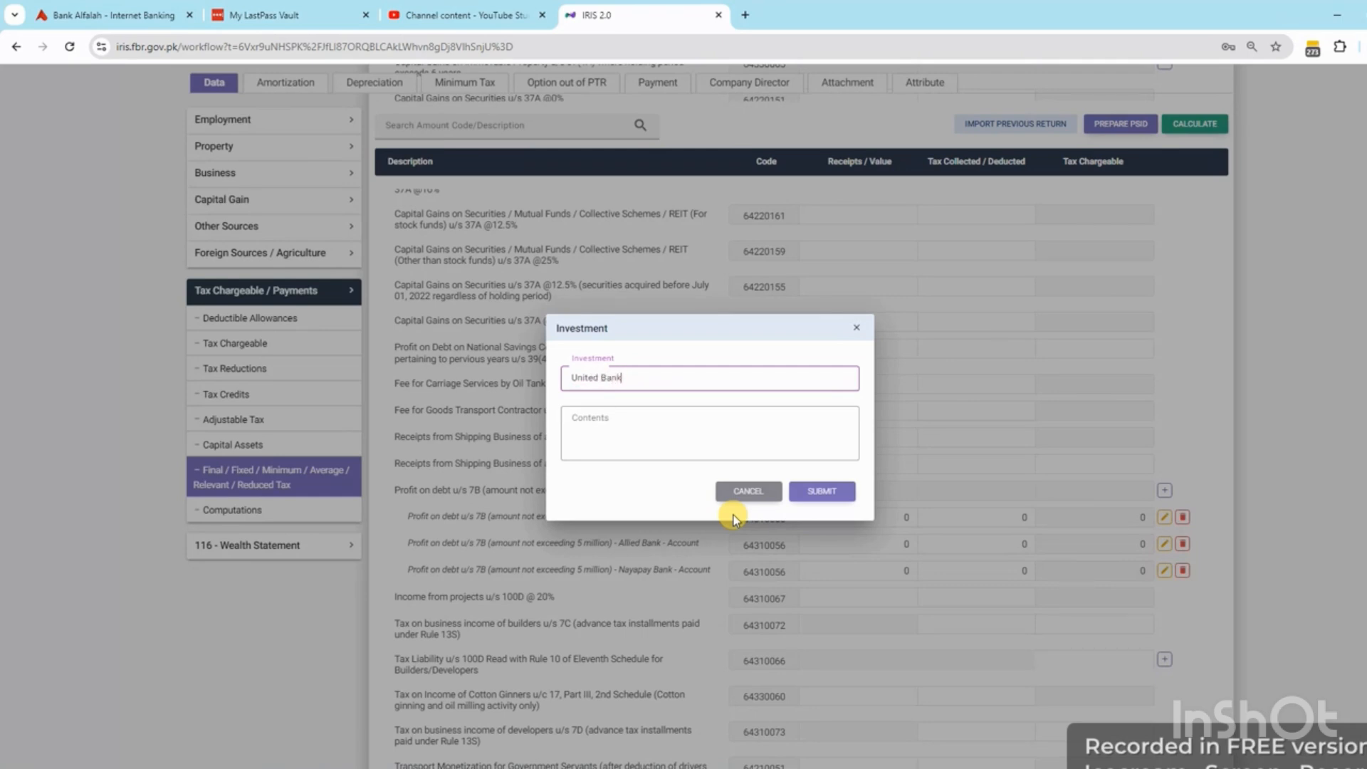
key("Tab")
type("A")
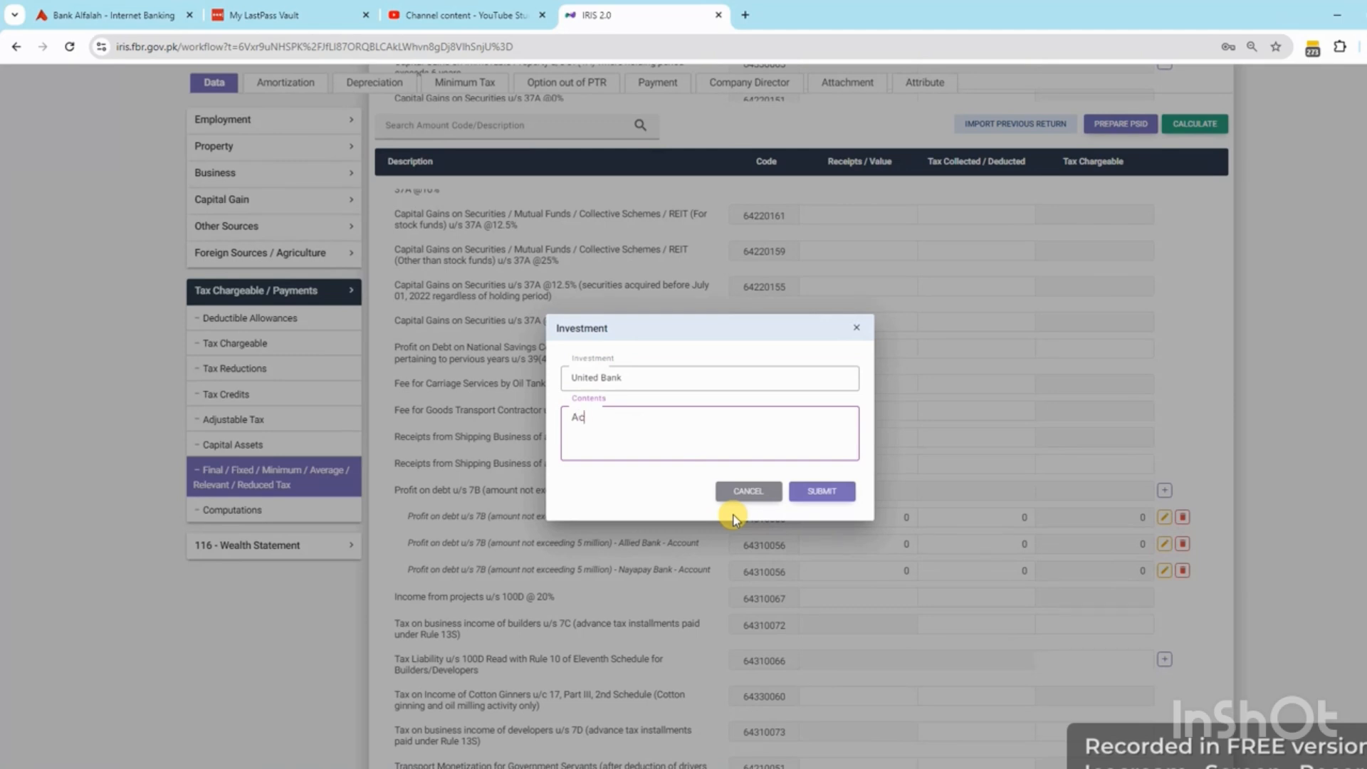
left_click(819, 492)
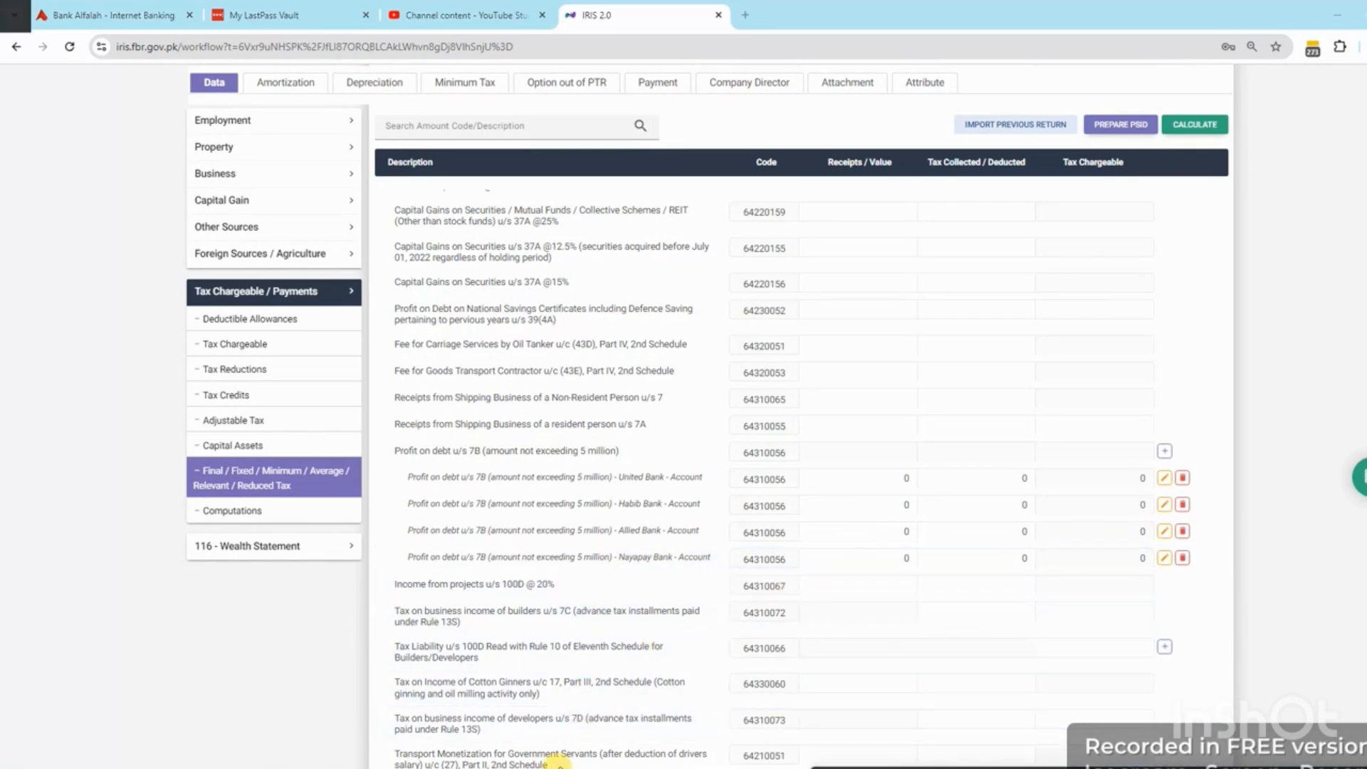
Enter United Bank's 18,872 receipts and 3,198 tax deducted from the FBR Data sheet
left_click(554, 768)
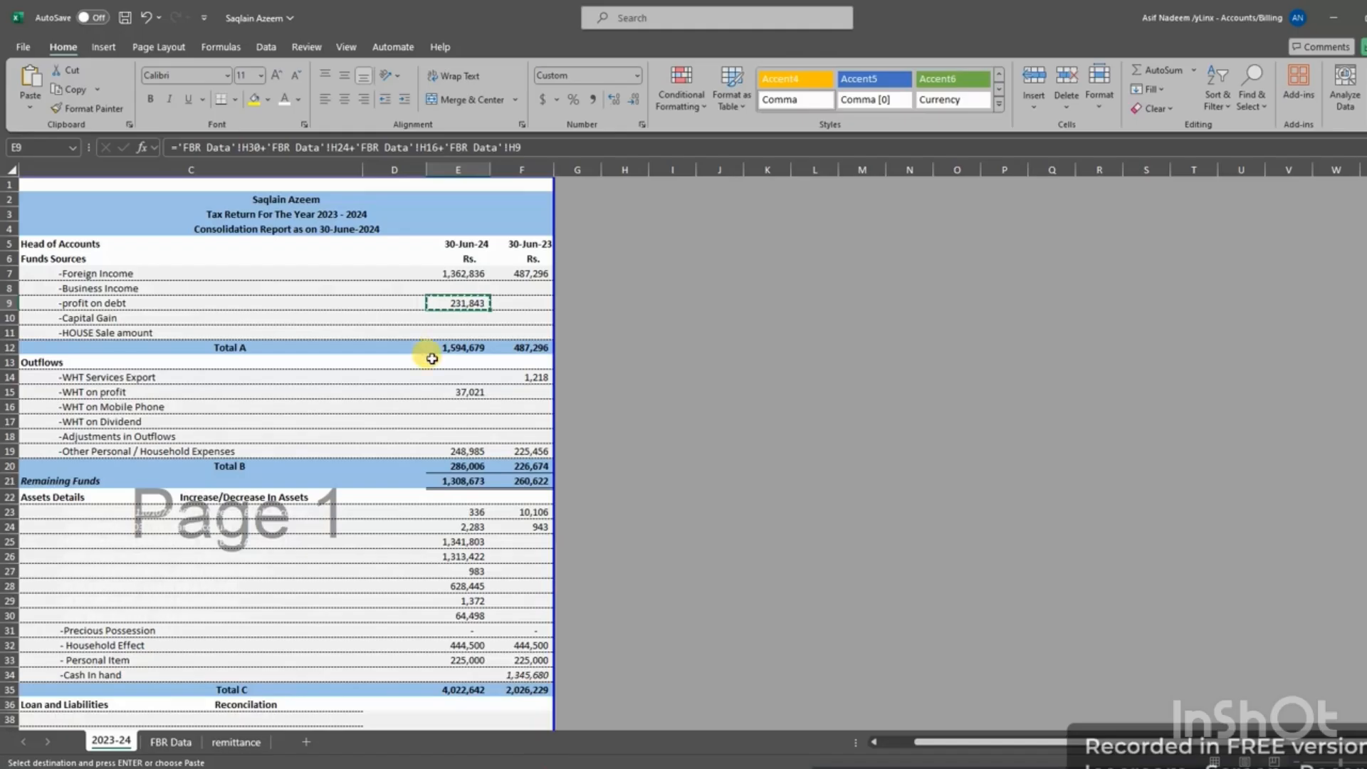
left_click(161, 743)
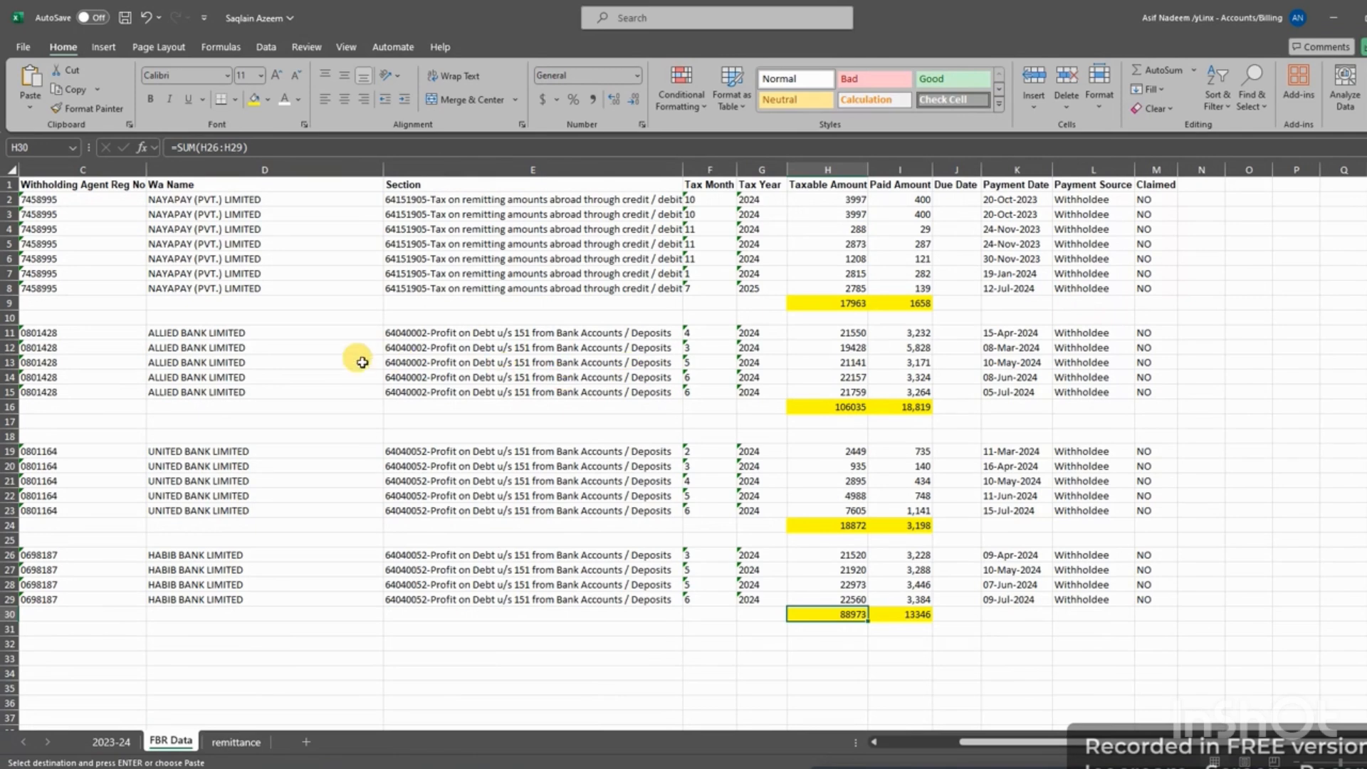
left_click(847, 523)
key("ctrl+c")
key("alt+Tab")
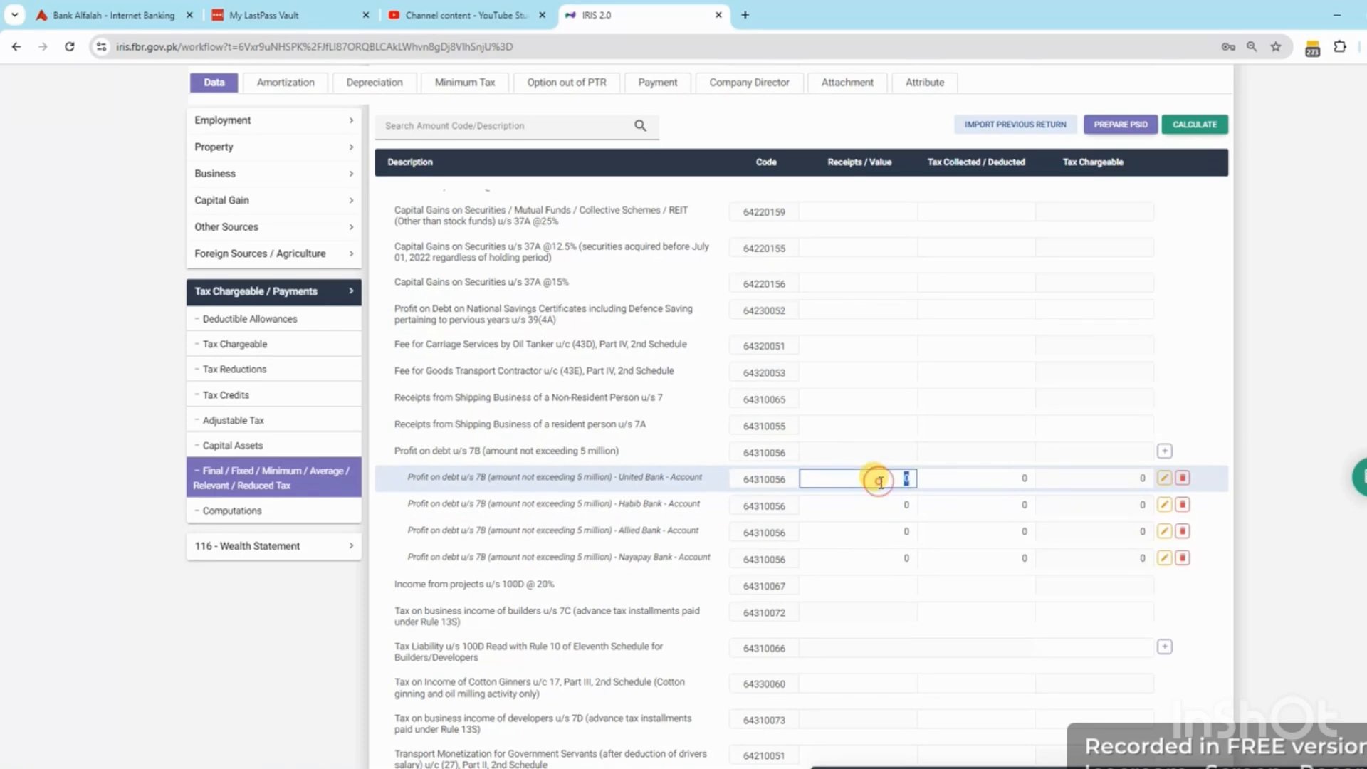
key("Tab")
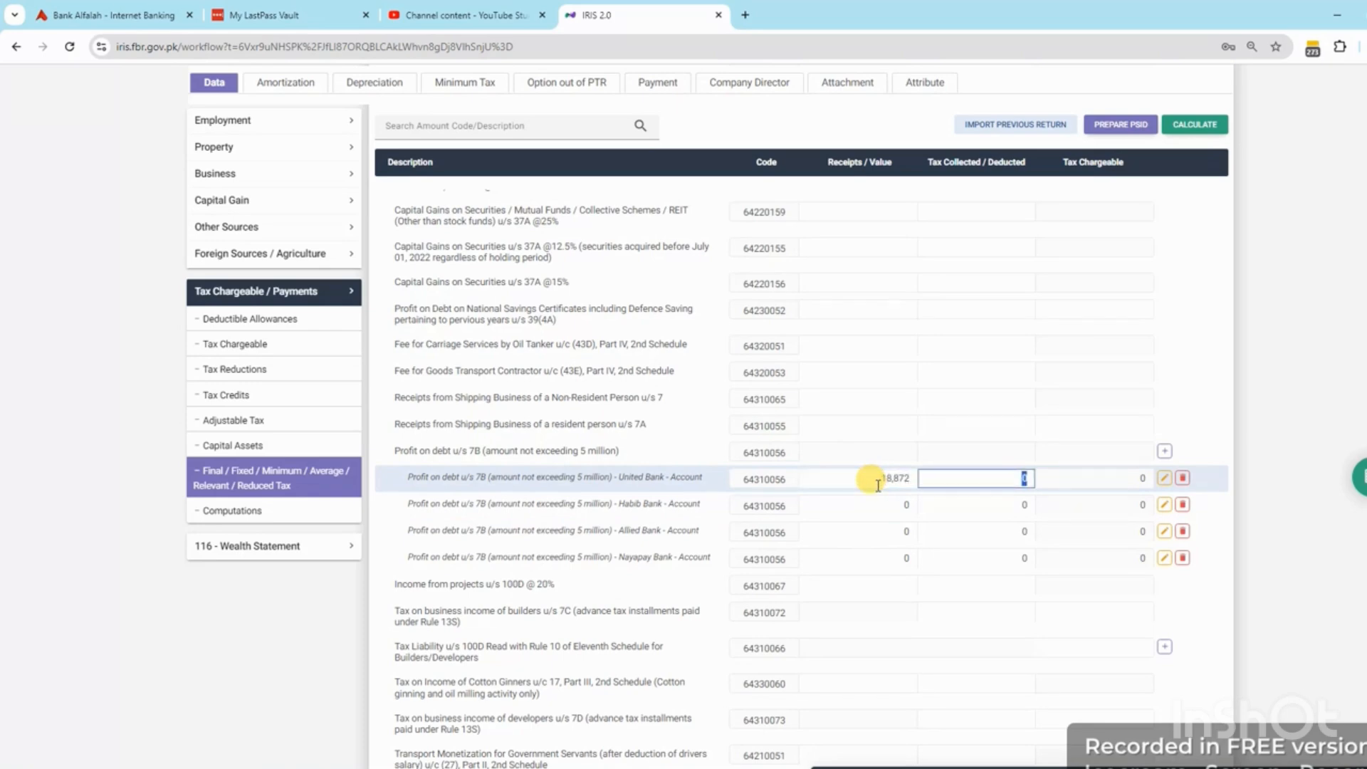
key("alt+Tab")
key("alt+Tab")
key("alt+Tab")
left_click(914, 527)
key("ctrl+c")
key("alt+Tab")
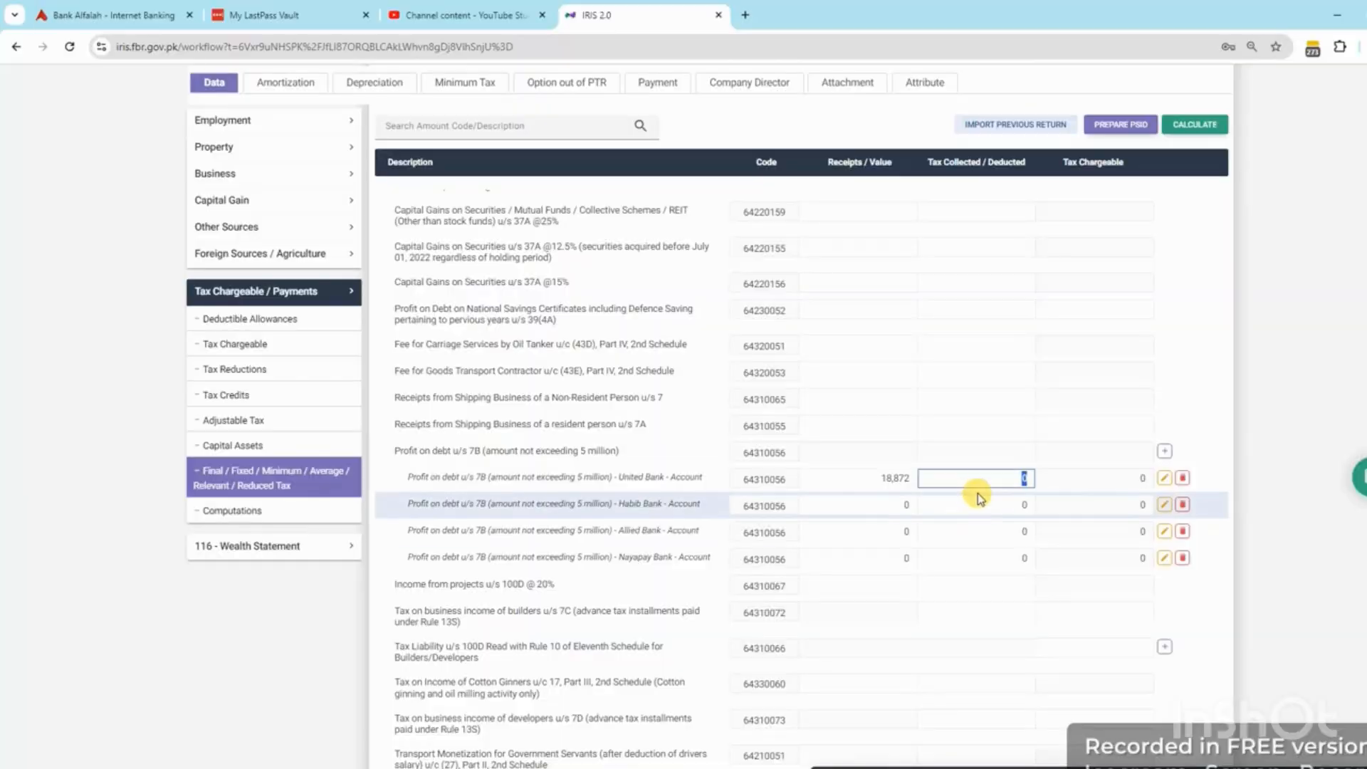
key("ctrl+v")
key("alt+Tab")
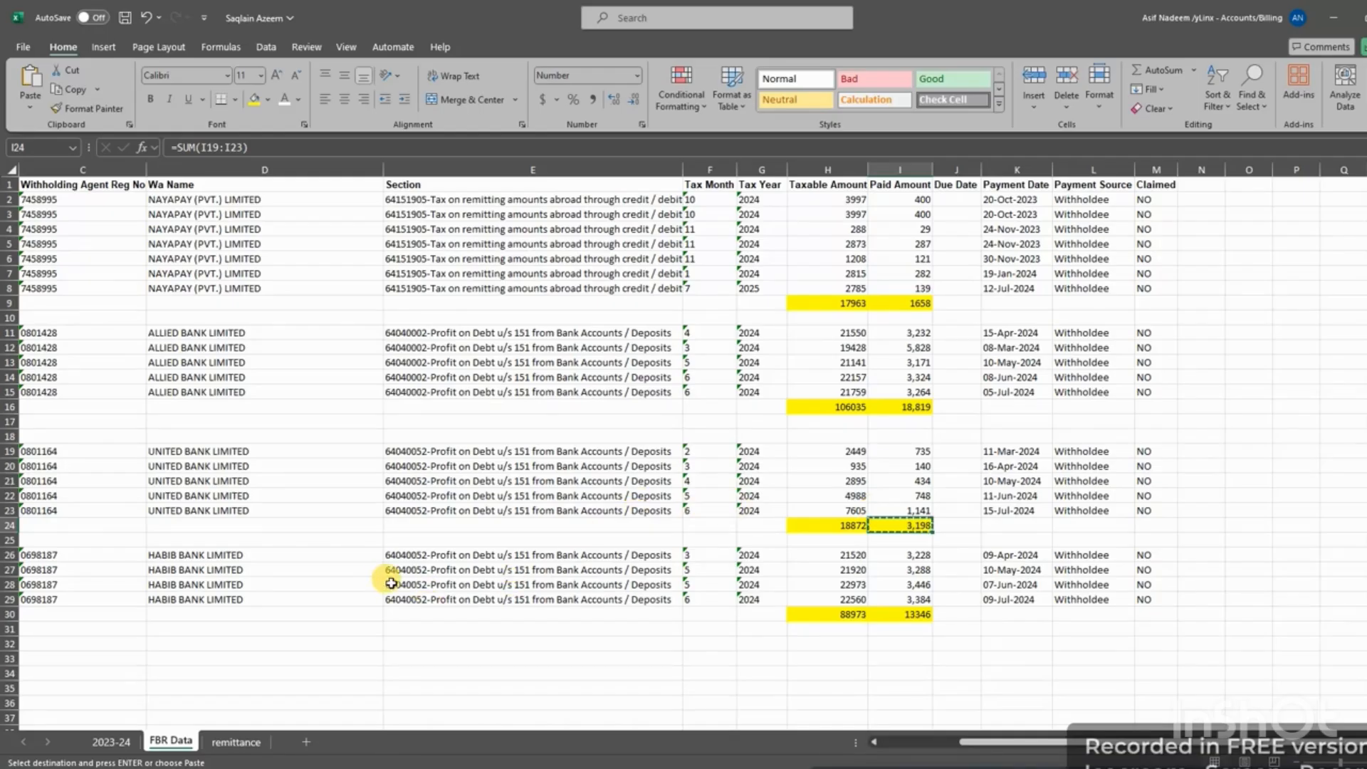
Enter Habib Bank's 88,973 receipts and 13,346 tax deducted, then recalculate
left_click(858, 616)
key("ctrl+c")
key("alt+Tab")
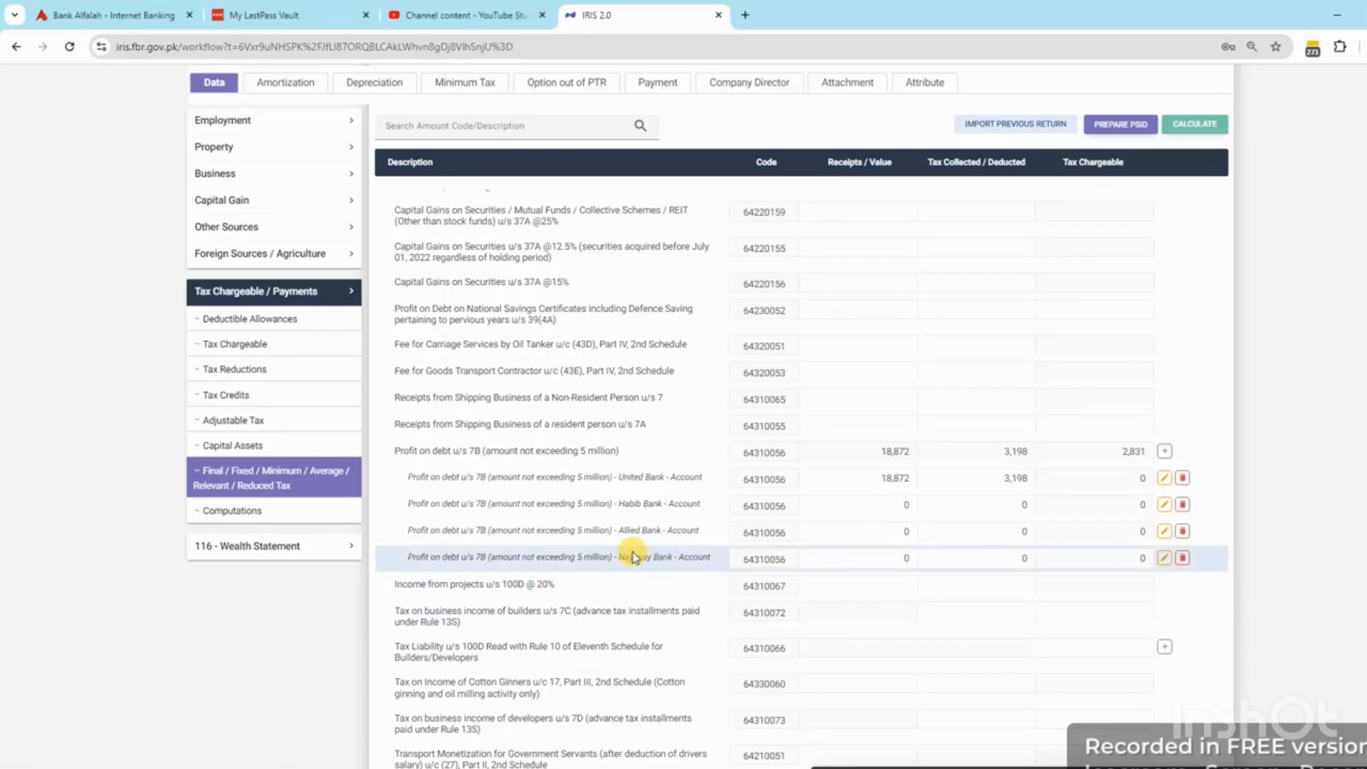
left_click(890, 505)
key("ctrl+v")
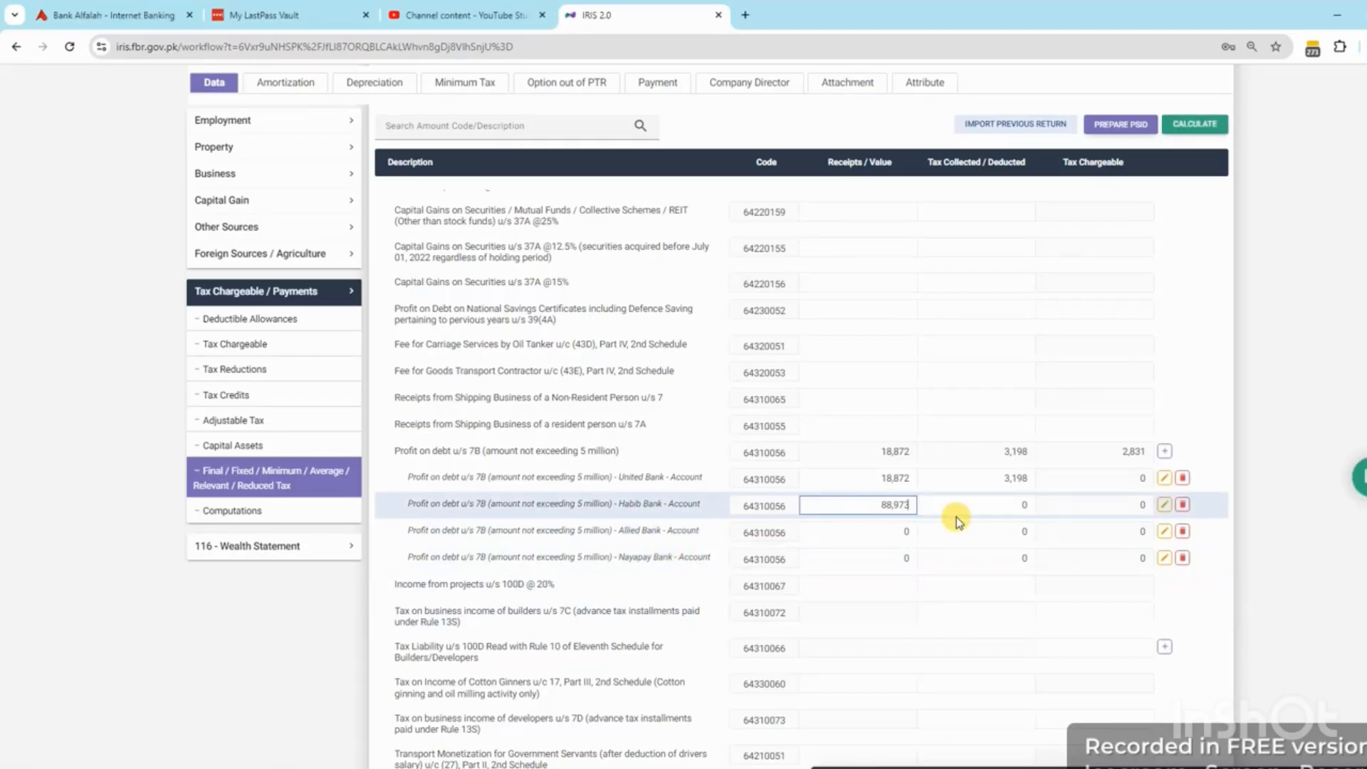
left_click(994, 504)
key("alt+Tab")
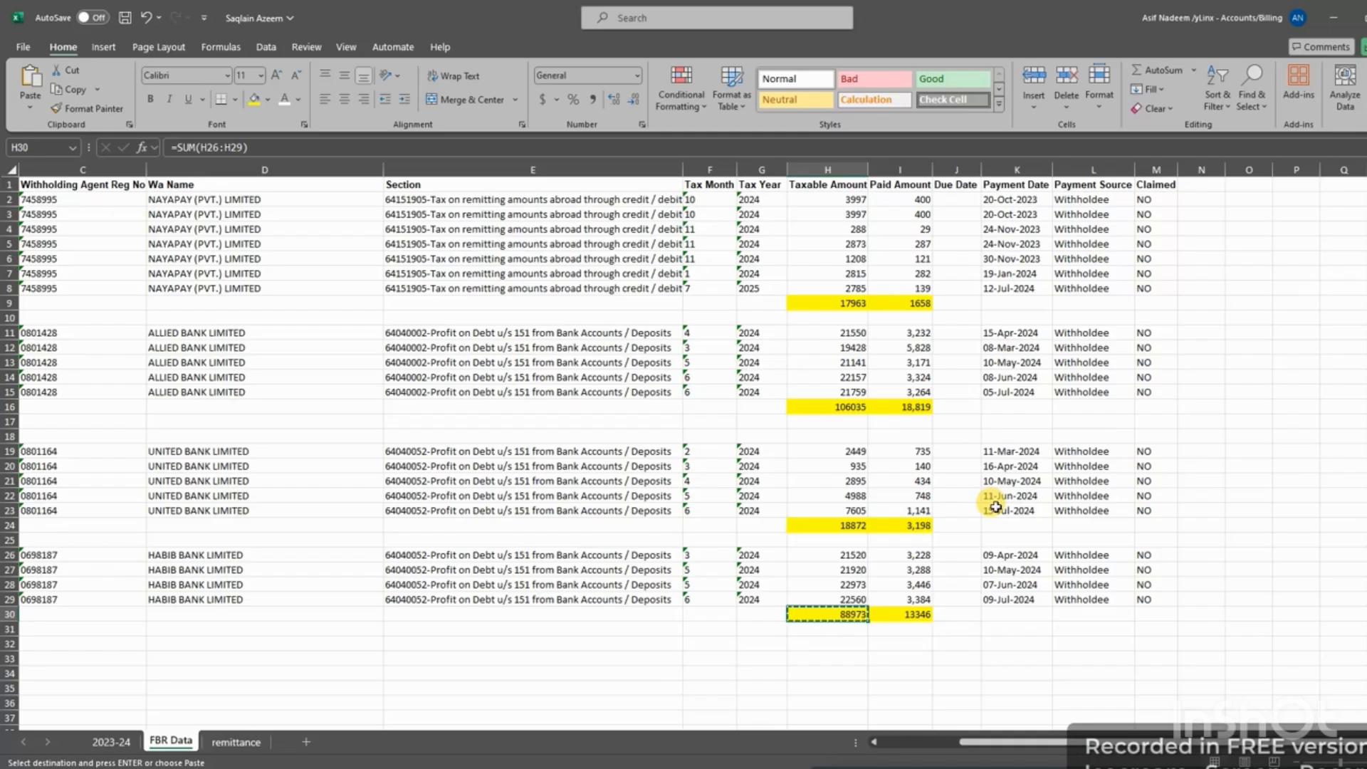
left_click(910, 614)
key("ctrl+c")
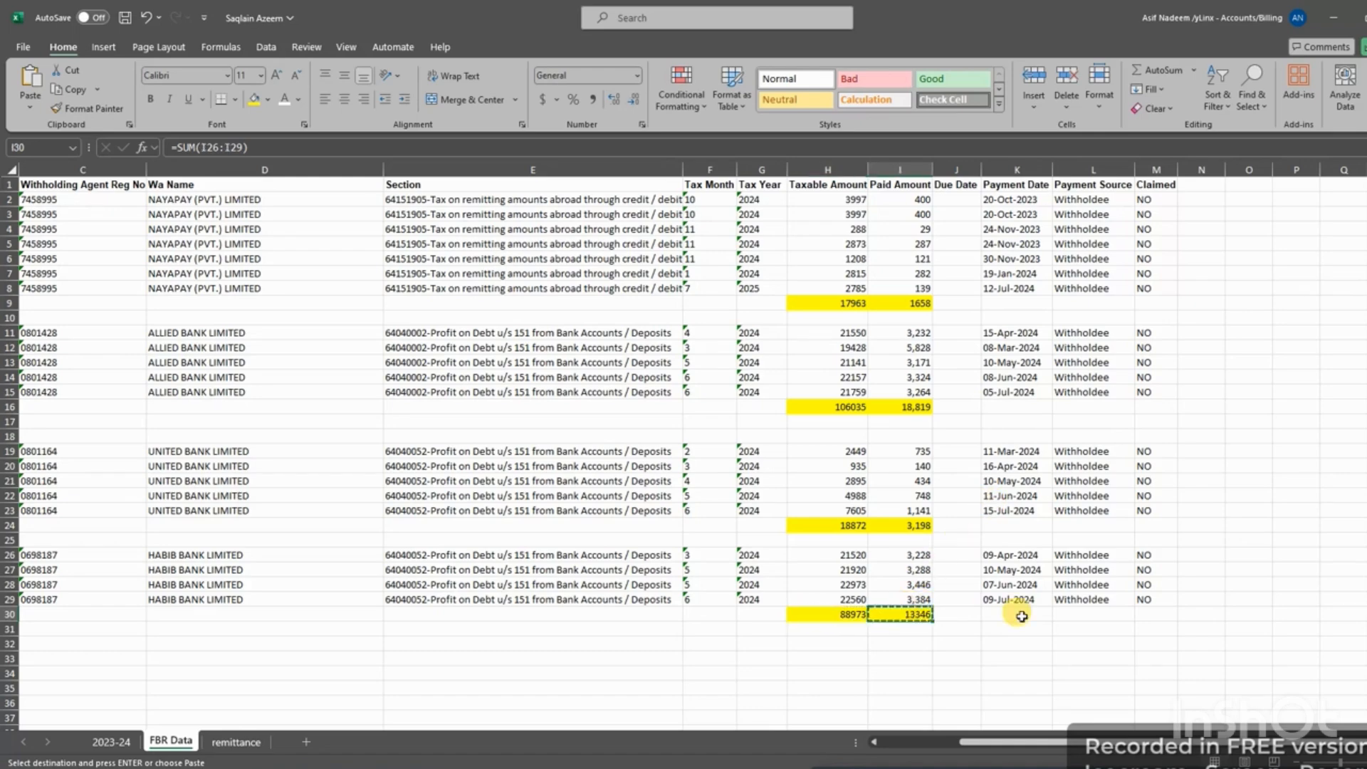
key("alt+Tab")
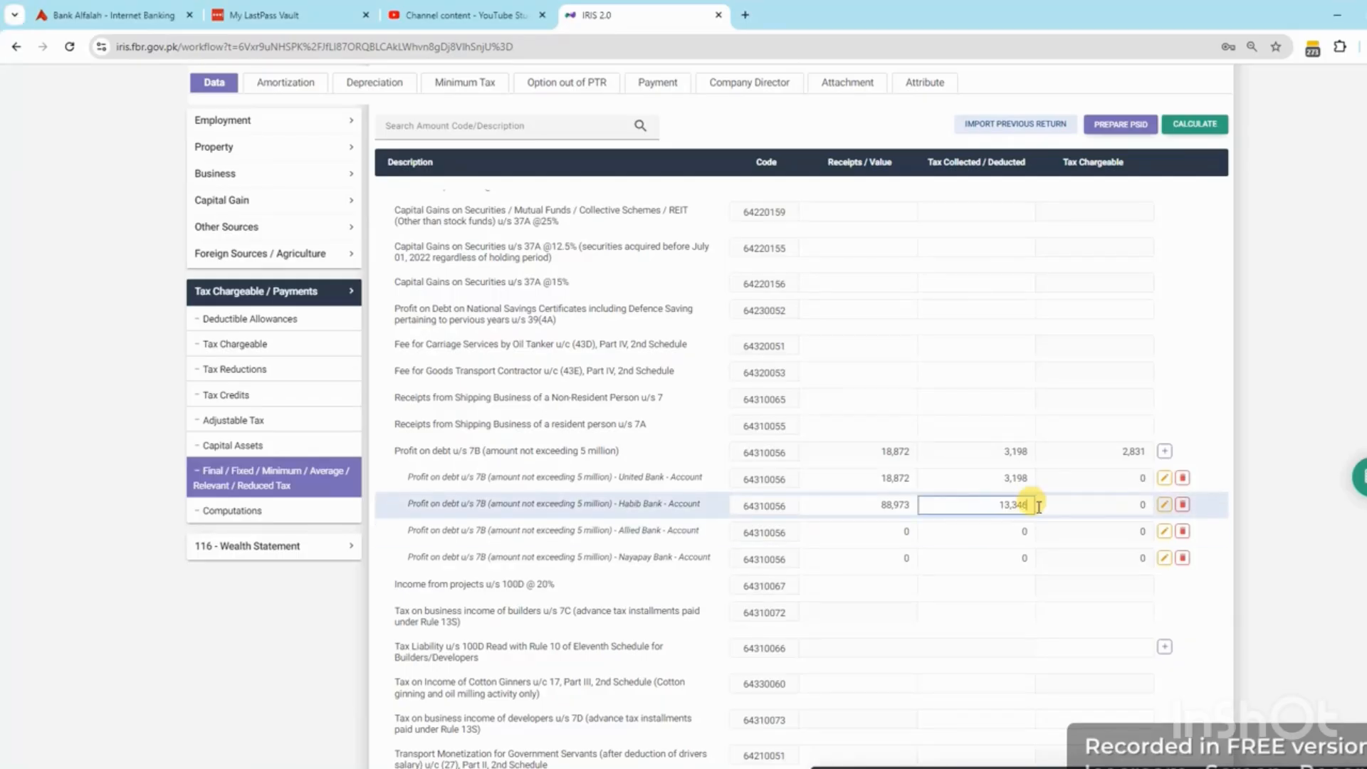
left_click(1364, 484)
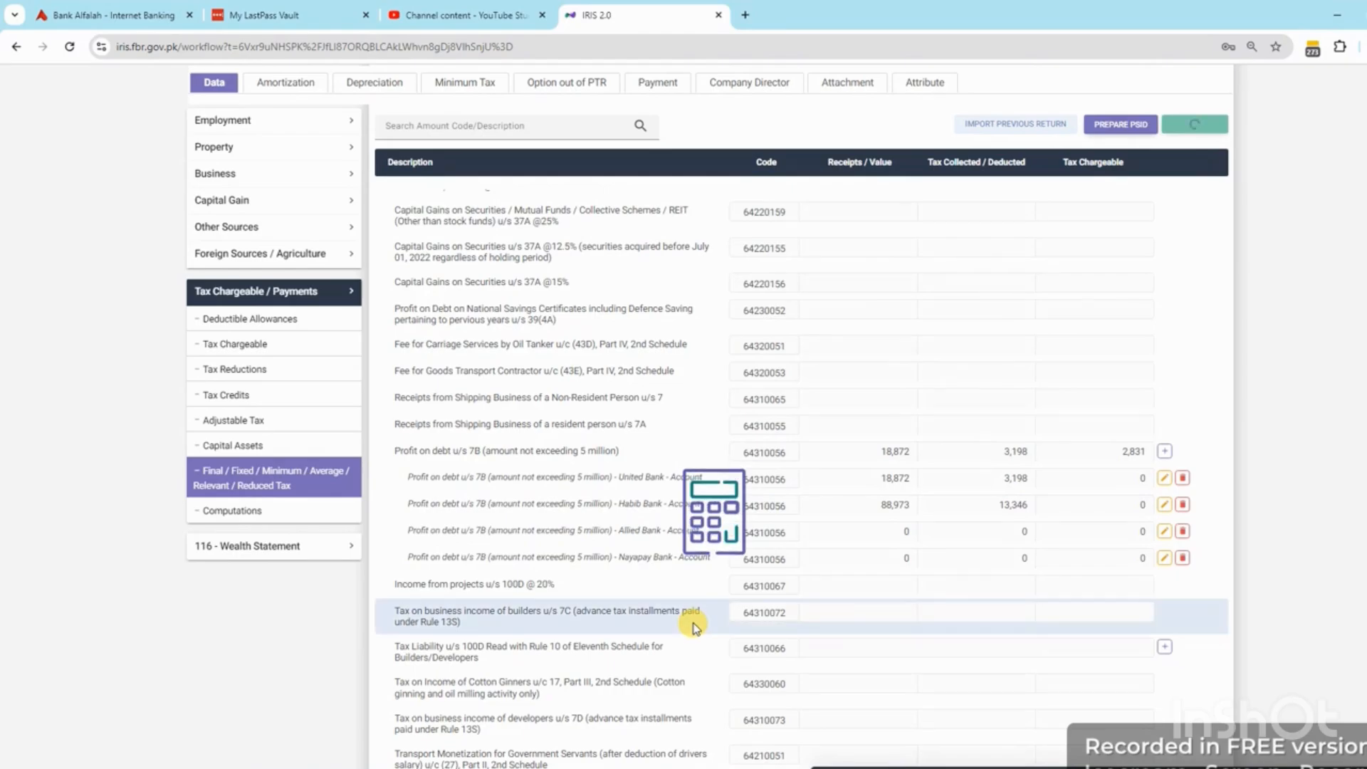
Enter Nayapay Bank's 17,963 receipts and 1,658 tax deducted from the spreadsheet
key("alt+Tab")
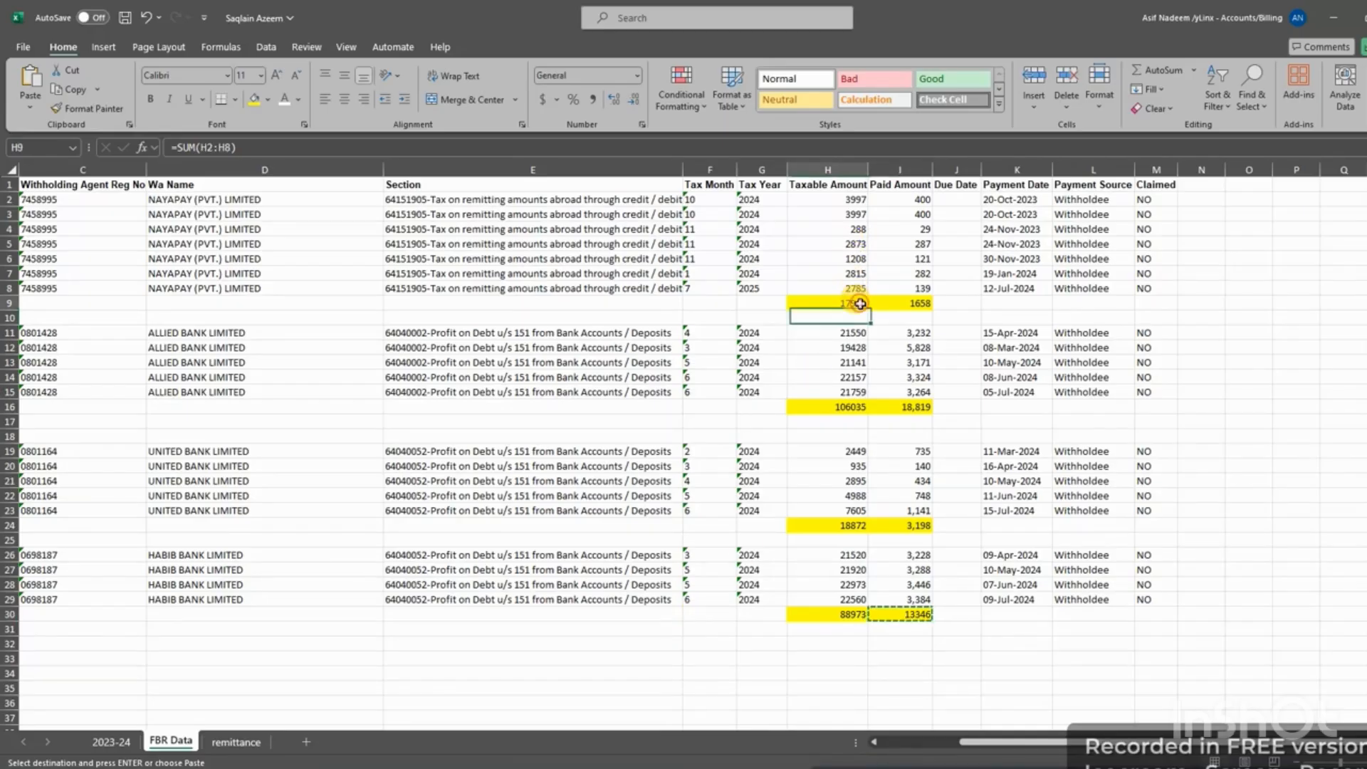
key("alt+Tab")
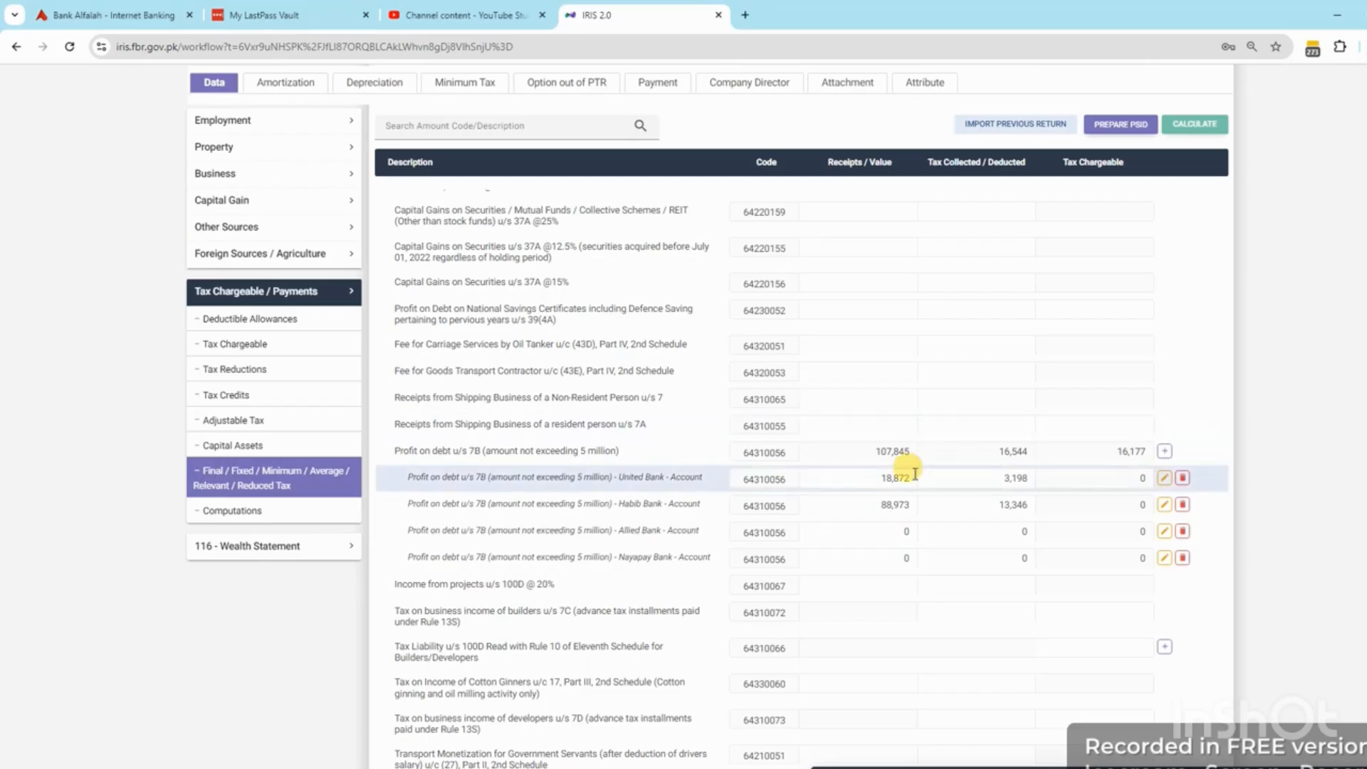
left_click(898, 557)
key("ctrl+v")
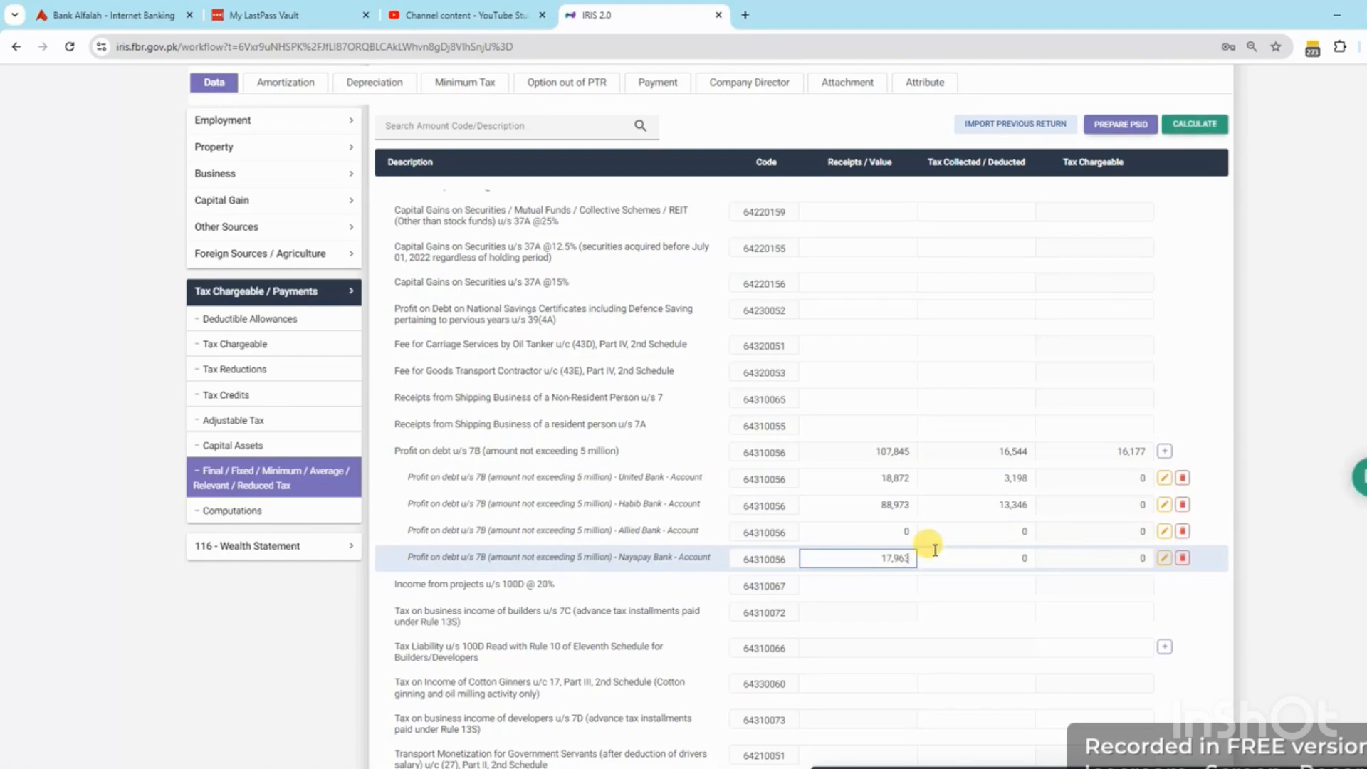
left_click(977, 559)
key("alt+Tab")
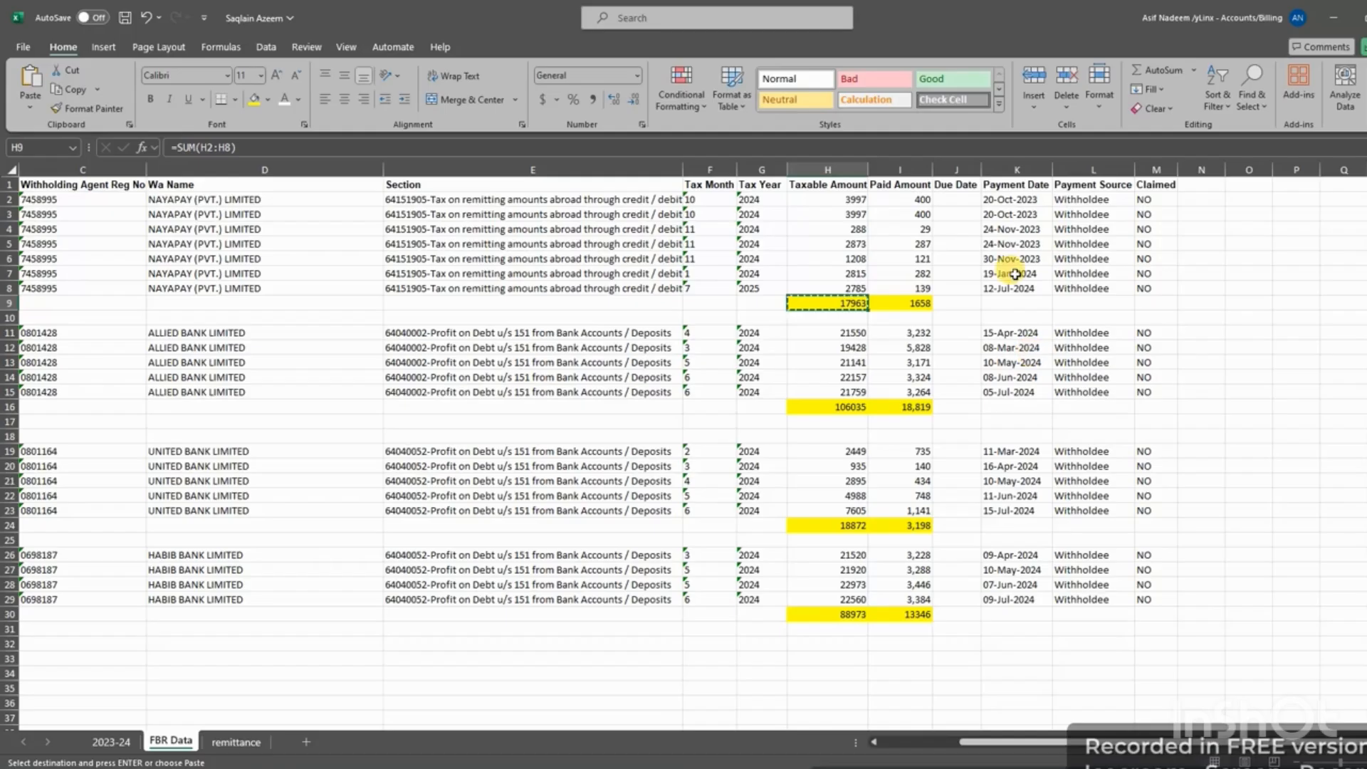
left_click(919, 304)
key("ctrl+c")
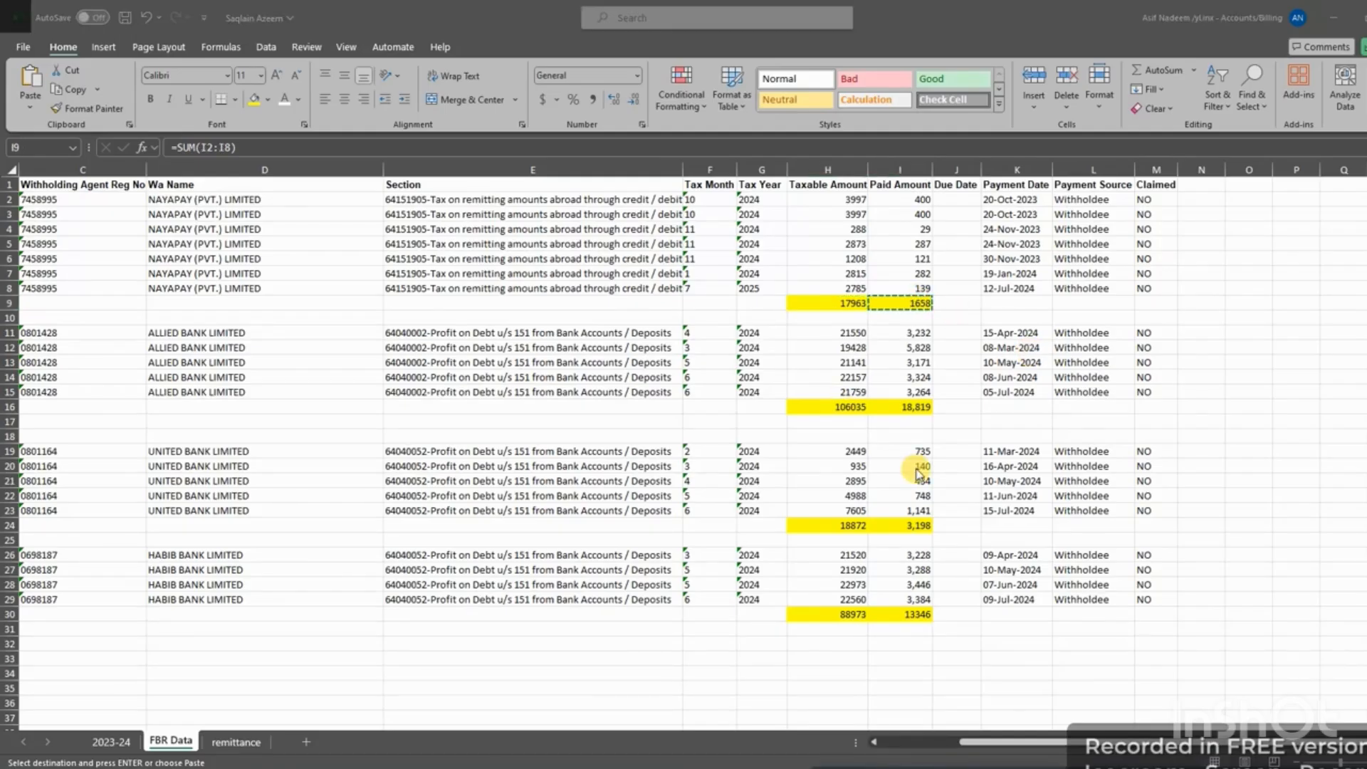
key("alt+Tab")
key("ctrl+v")
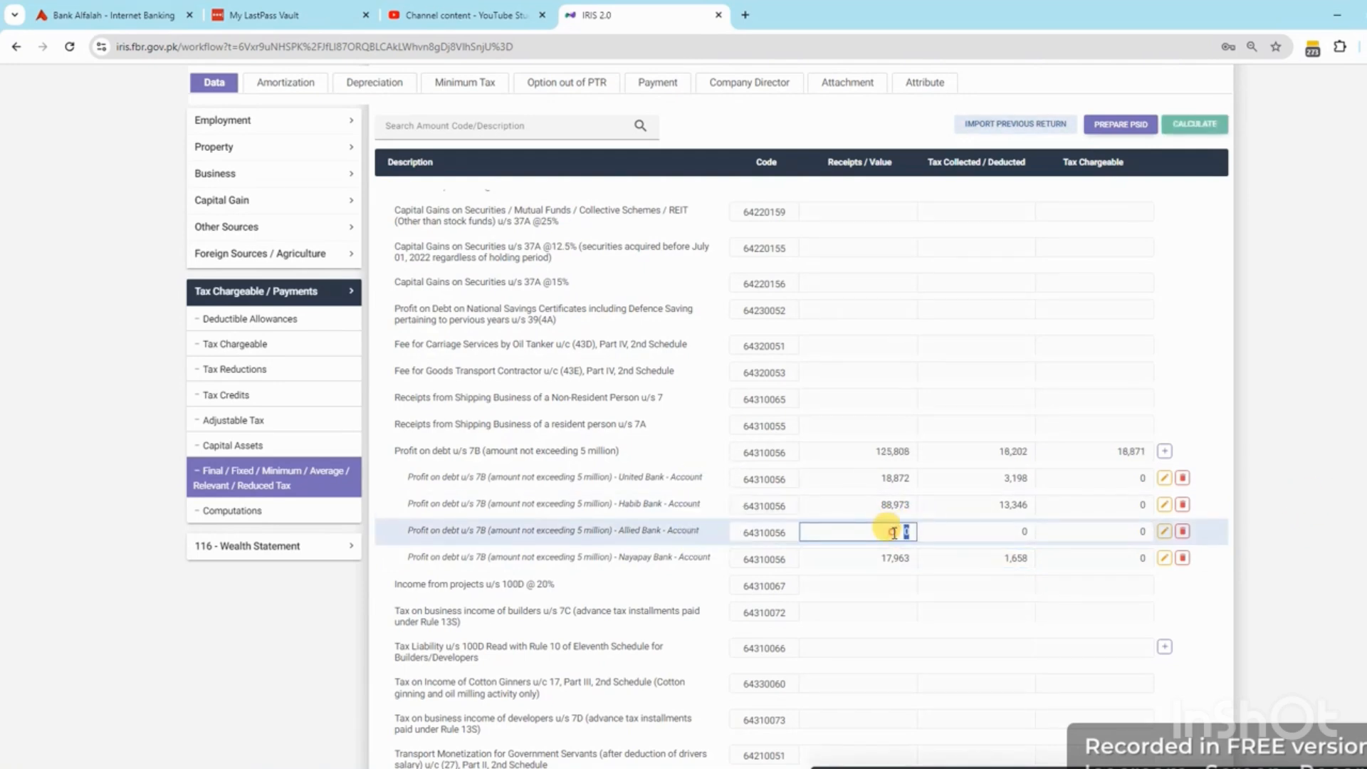
Enter Allied Bank's 106,035 receipts and 18,819 tax collected, then recalculate
key("alt+Tab")
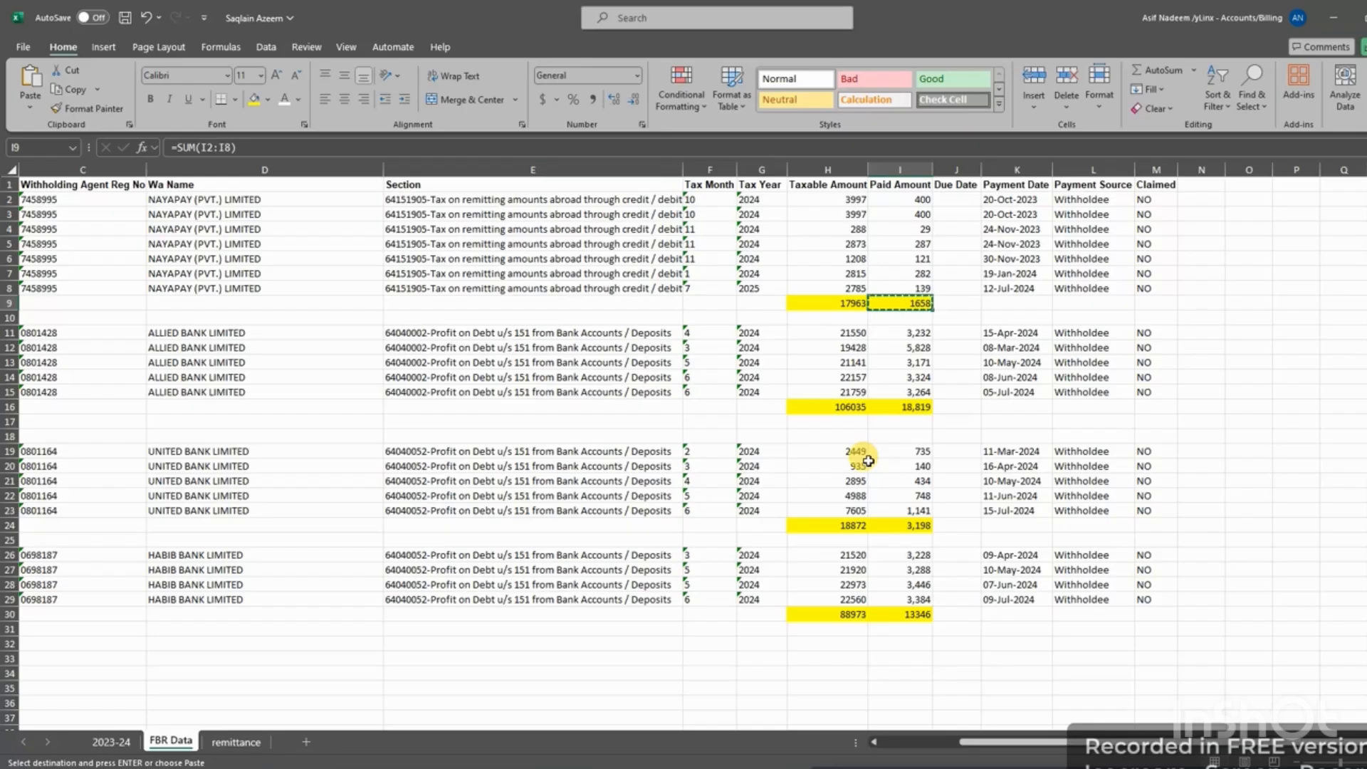
left_click(850, 410)
key("ctrl+c")
key("alt+Tab")
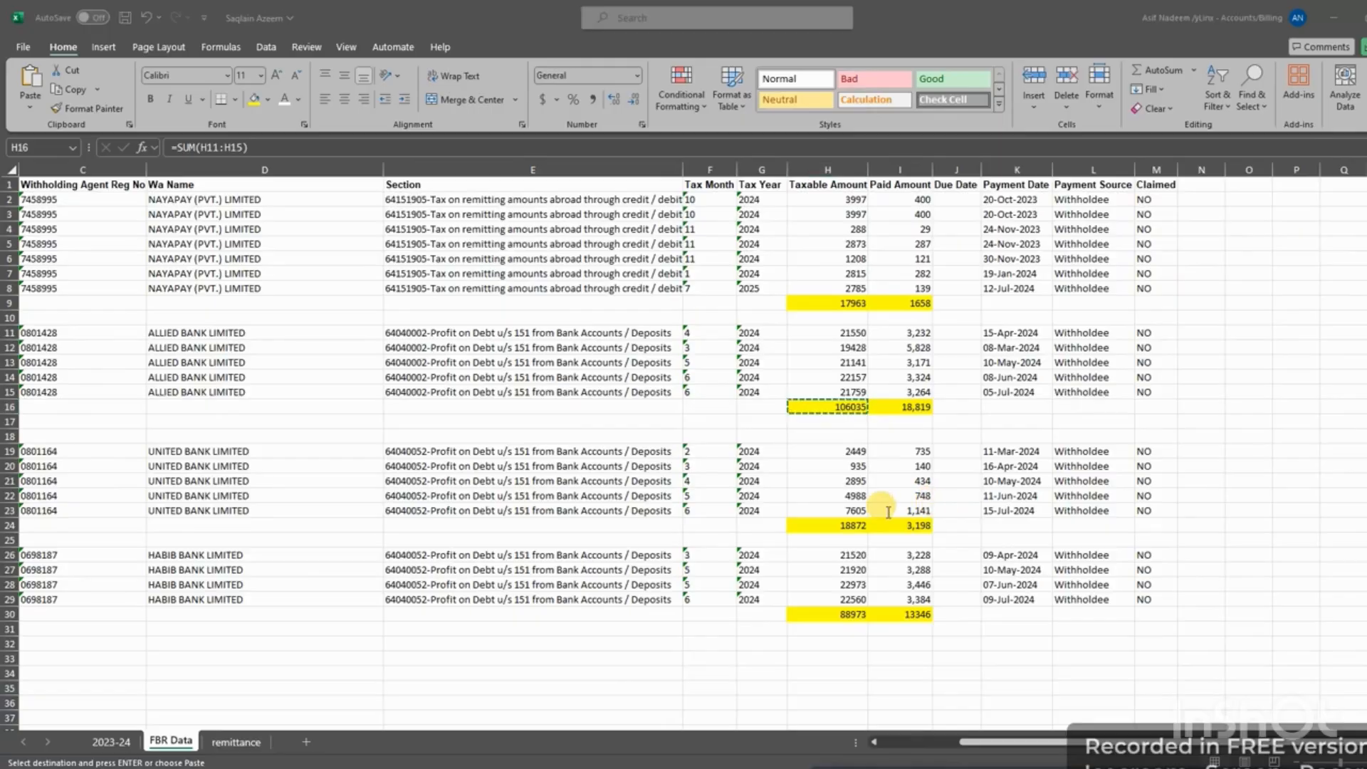
left_click(907, 531)
key("ctrl+v")
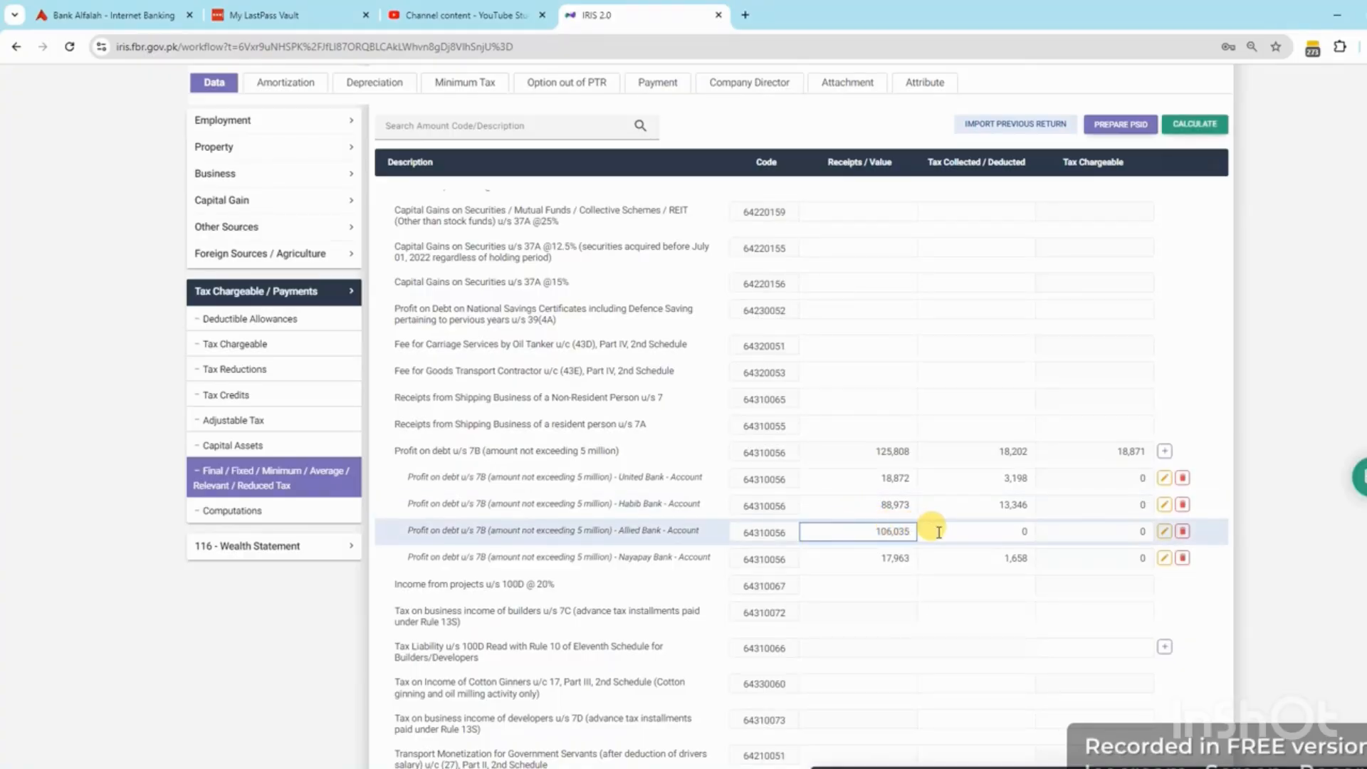
left_click(997, 532)
key("alt+Tab")
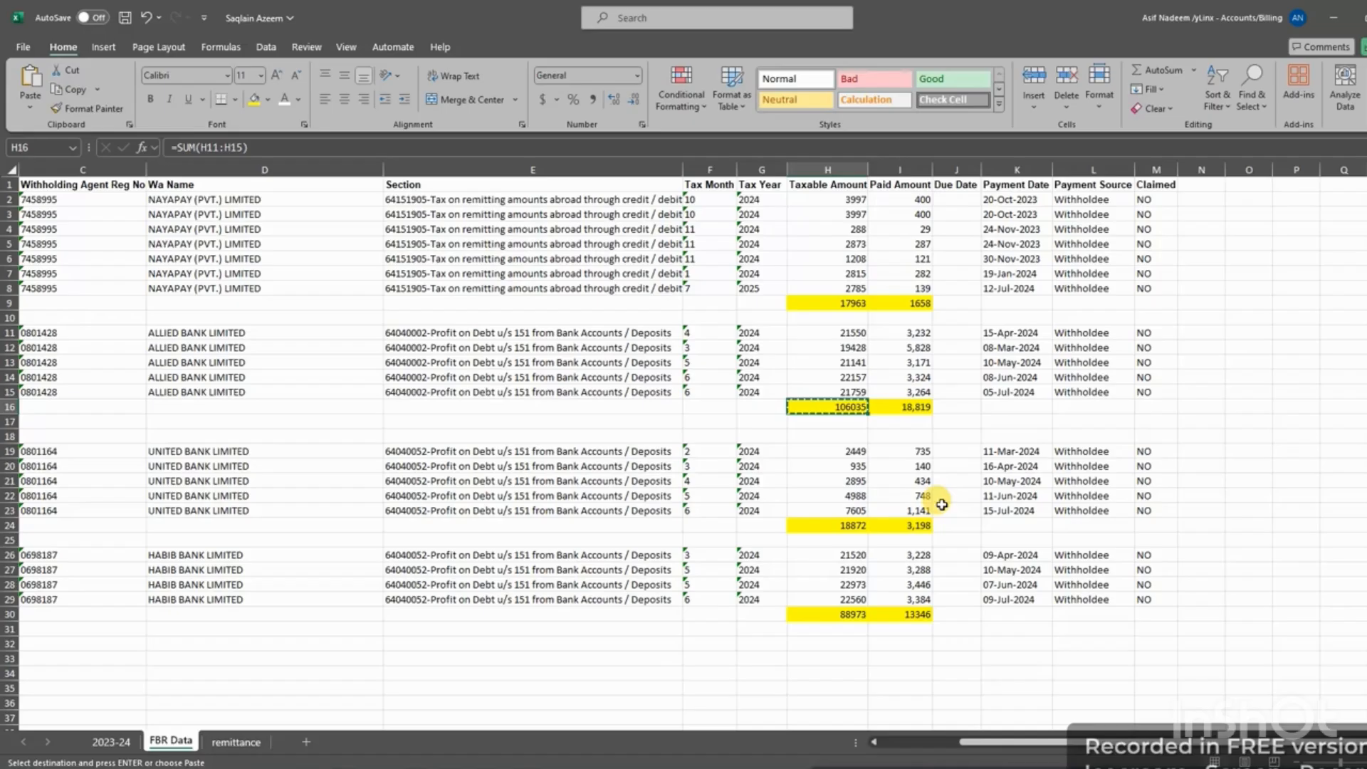
left_click(916, 411)
key("ctrl+c")
key("alt+Tab")
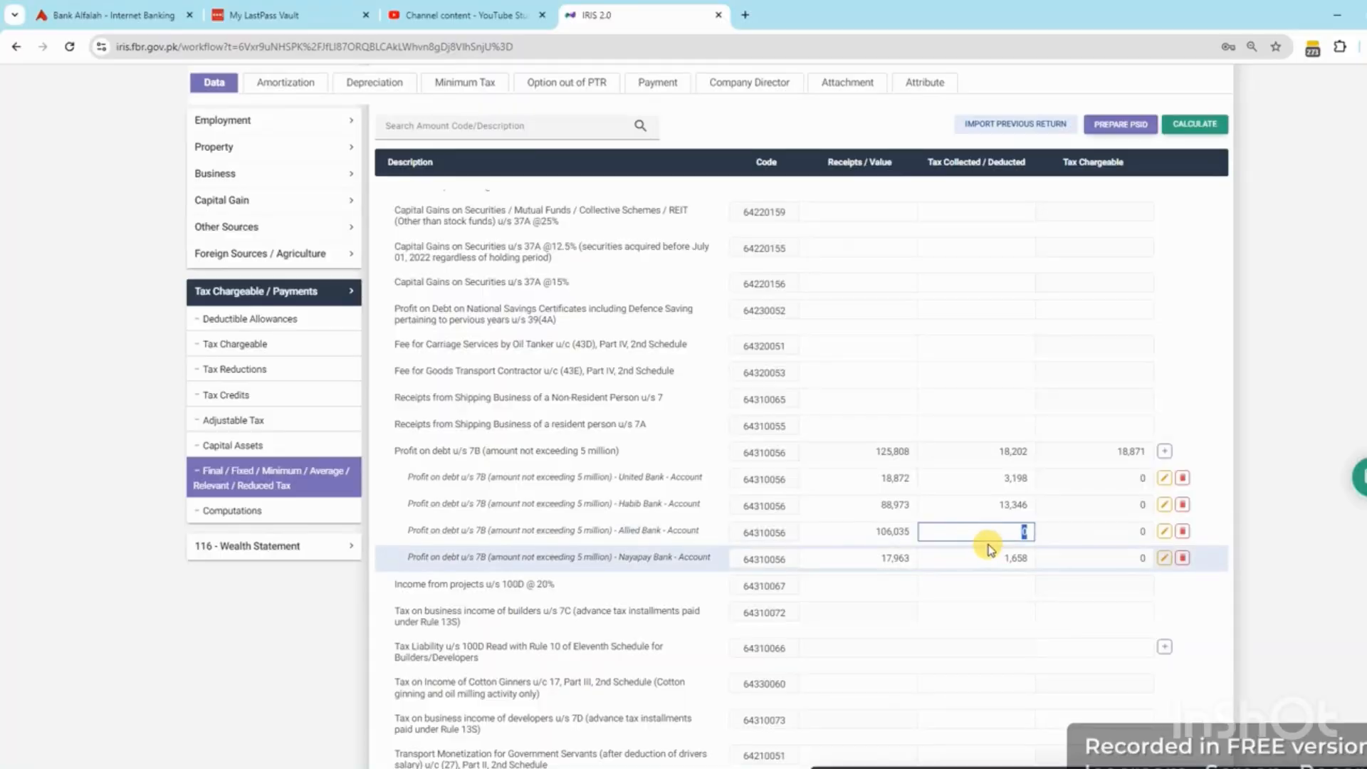
key("ctrl+v")
left_click(1353, 492)
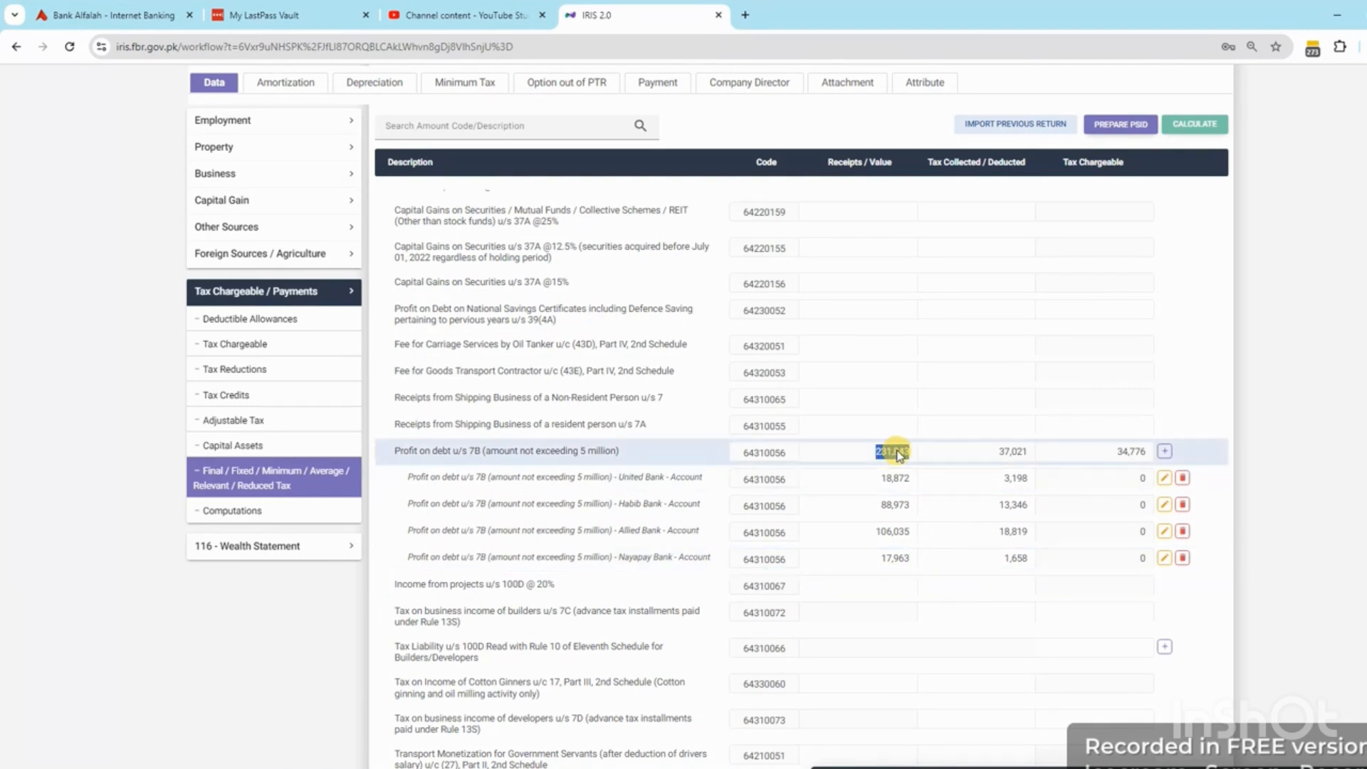
Review the 231,843 Other Receipts total, the net-assets reconciliation and the tax computations
left_click(228, 226)
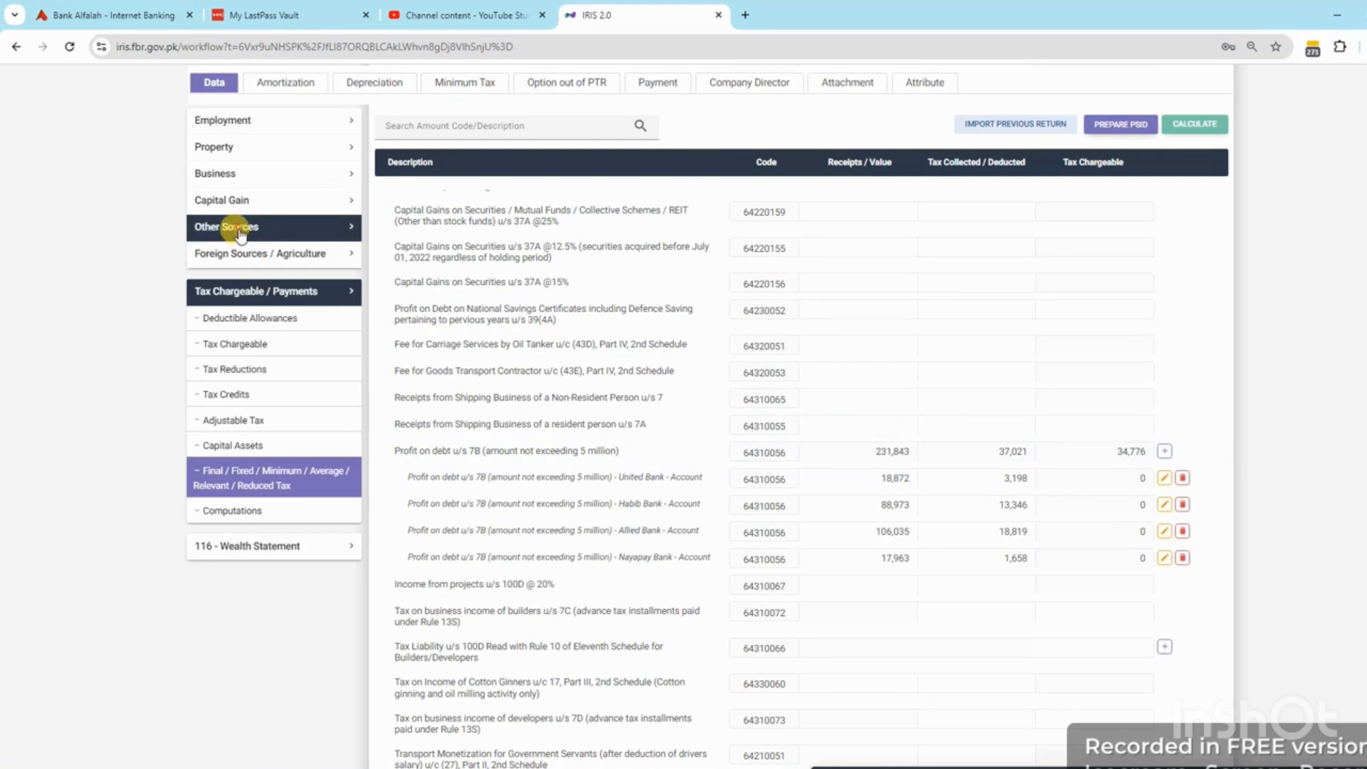
left_click(236, 265)
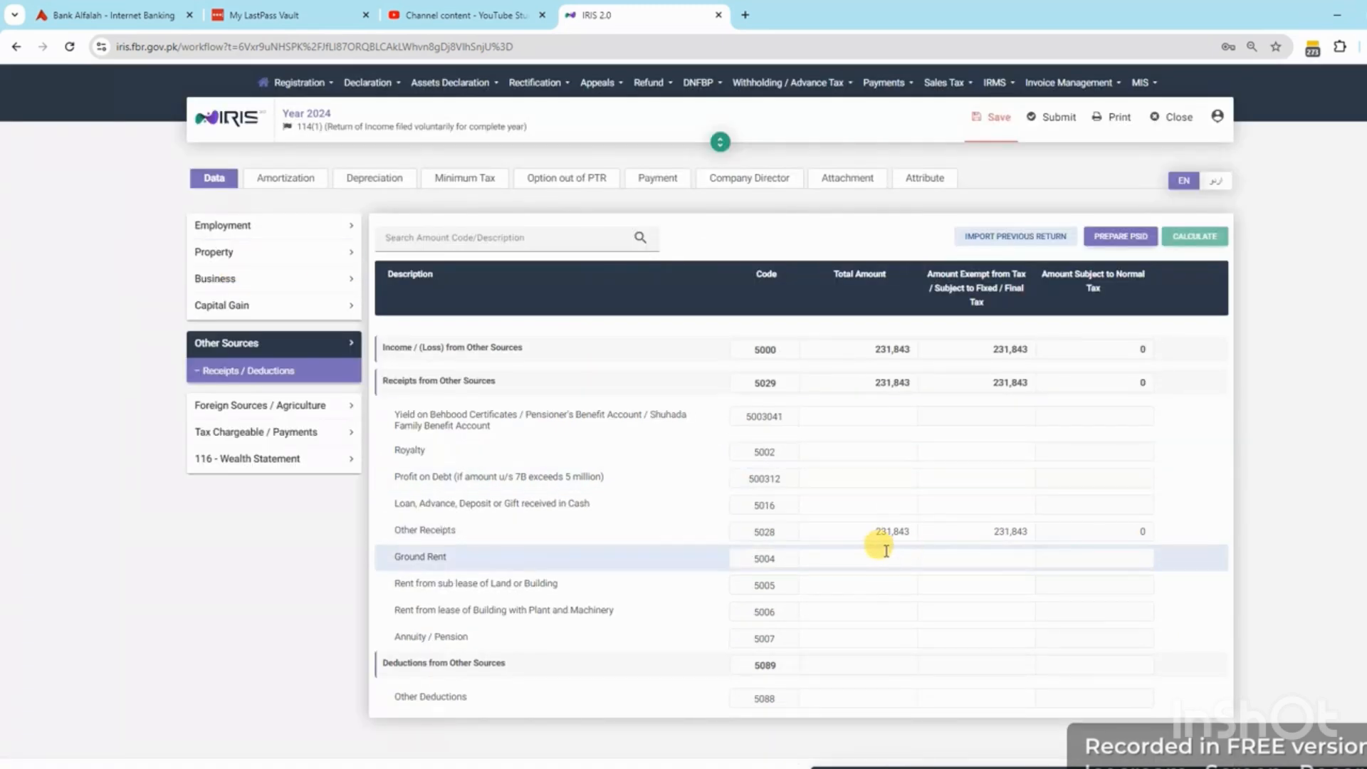
left_click(899, 532)
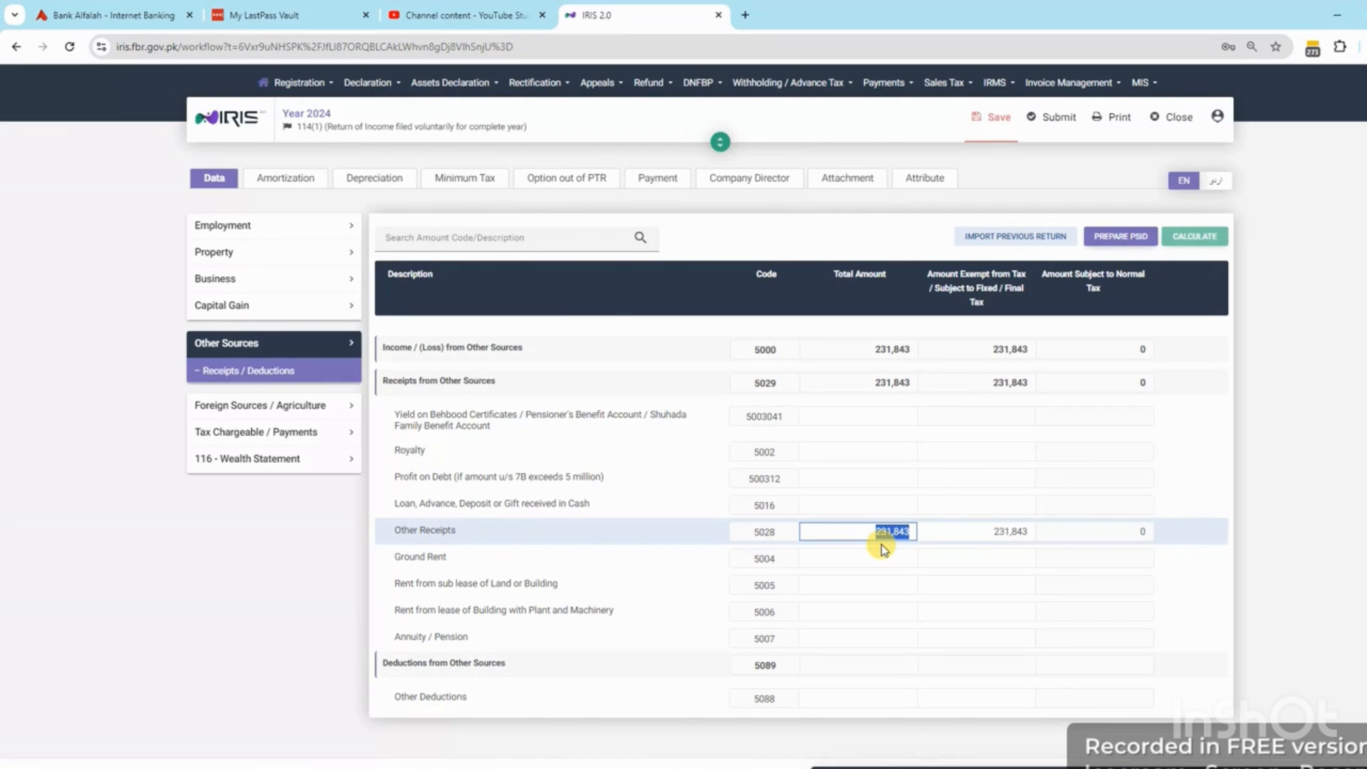
left_click(220, 459)
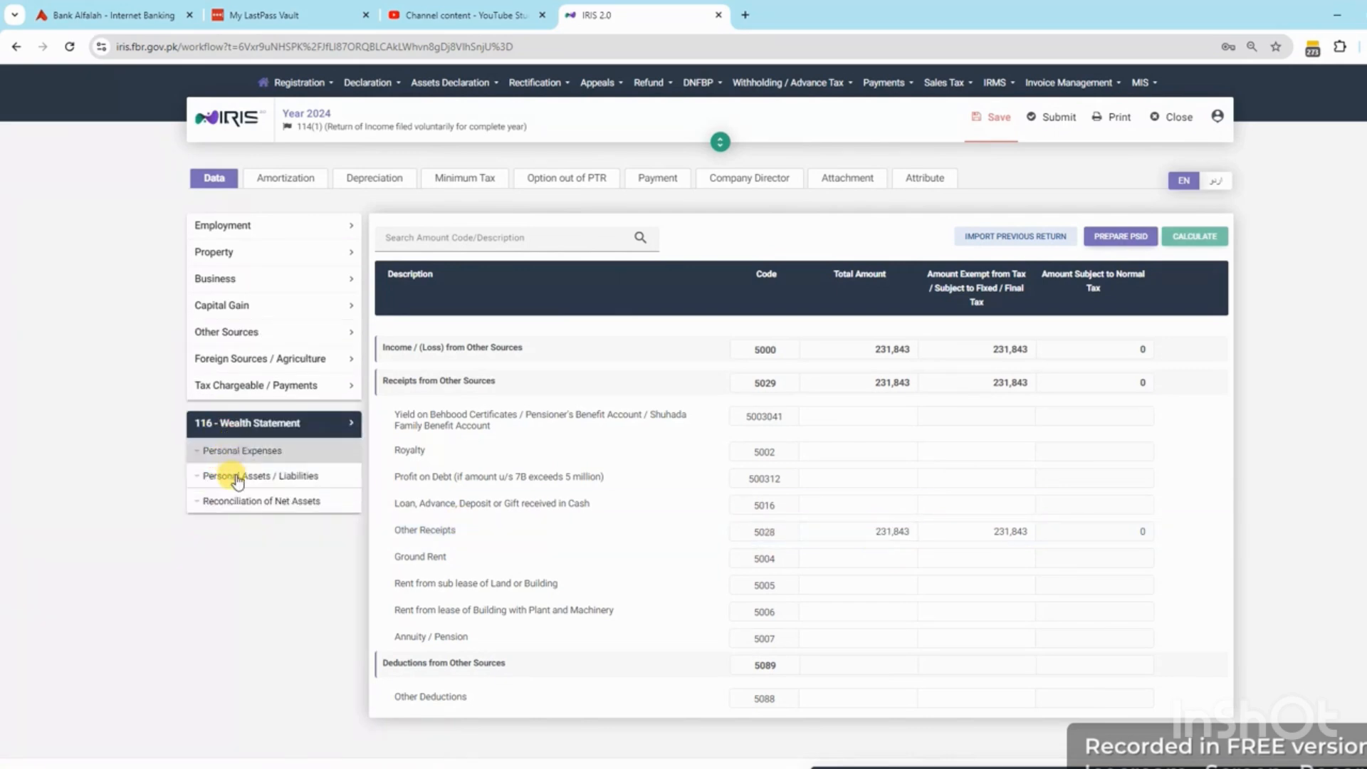
left_click(247, 501)
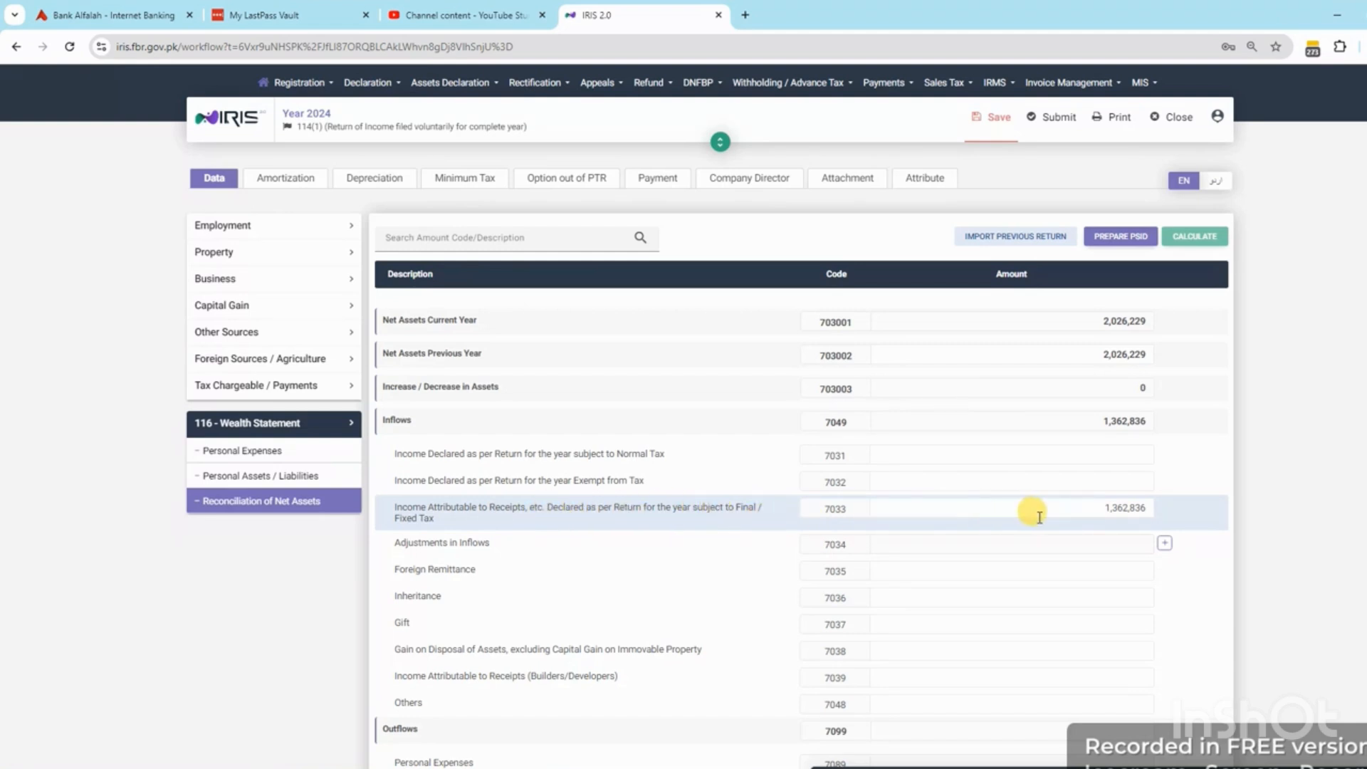
left_click(1066, 507)
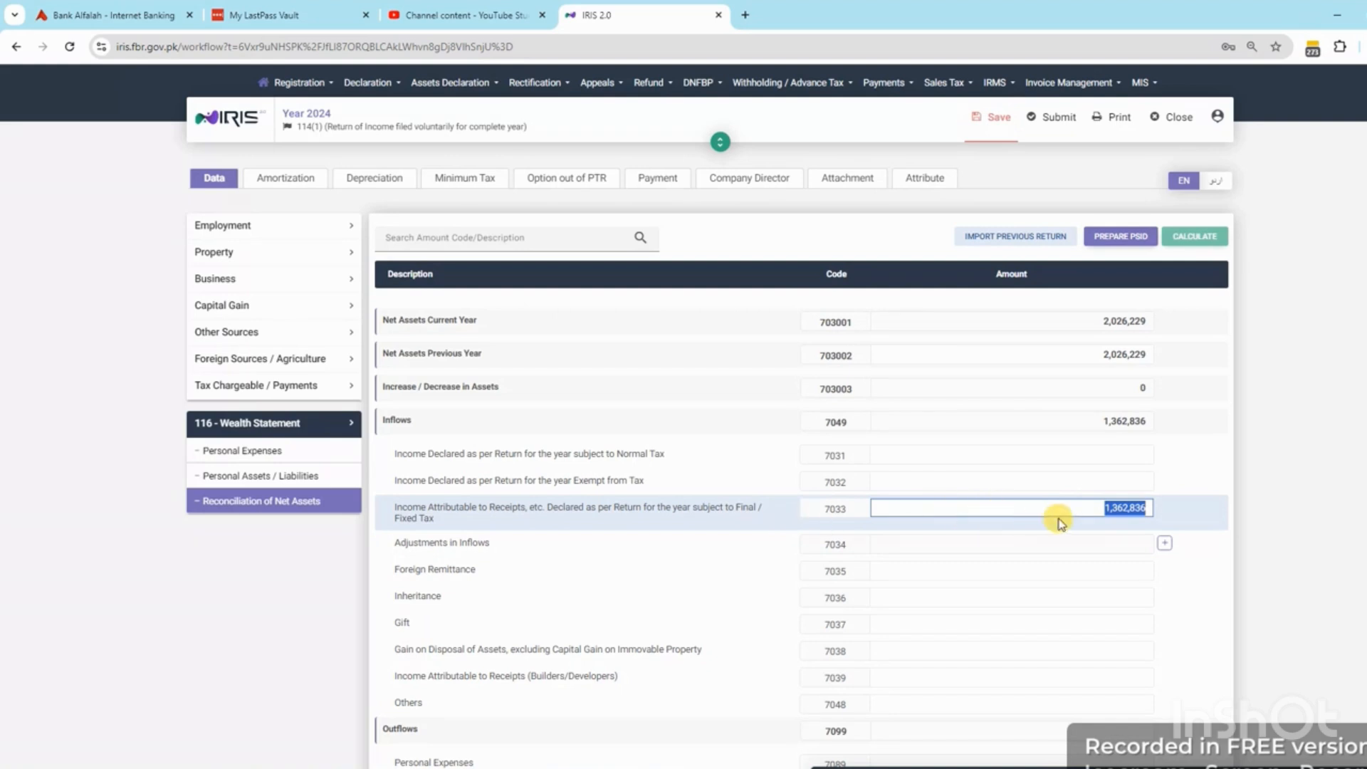
left_click(278, 386)
left_click(249, 615)
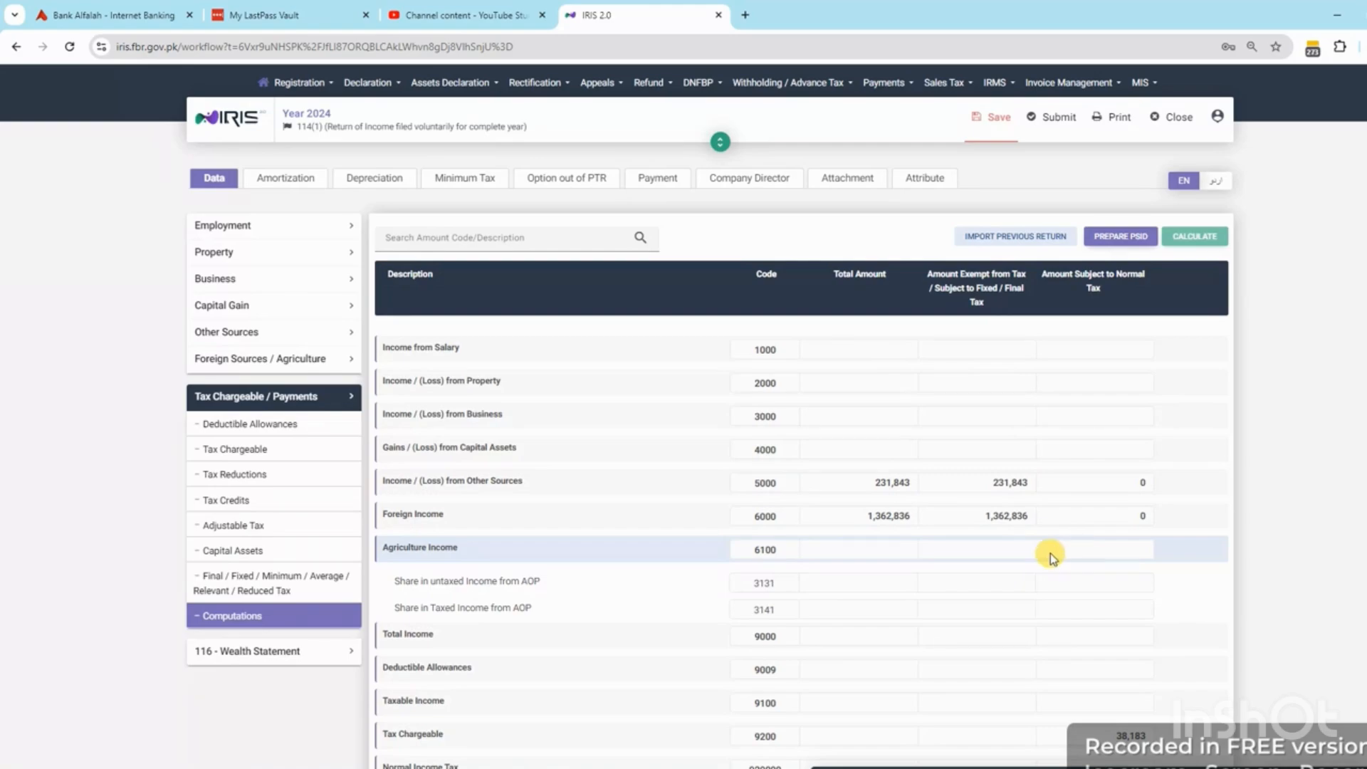
Paste Total A 1,594,679 from the 2023-24 sheet into reconciliation code 7033 and recalculate
key("alt+Tab")
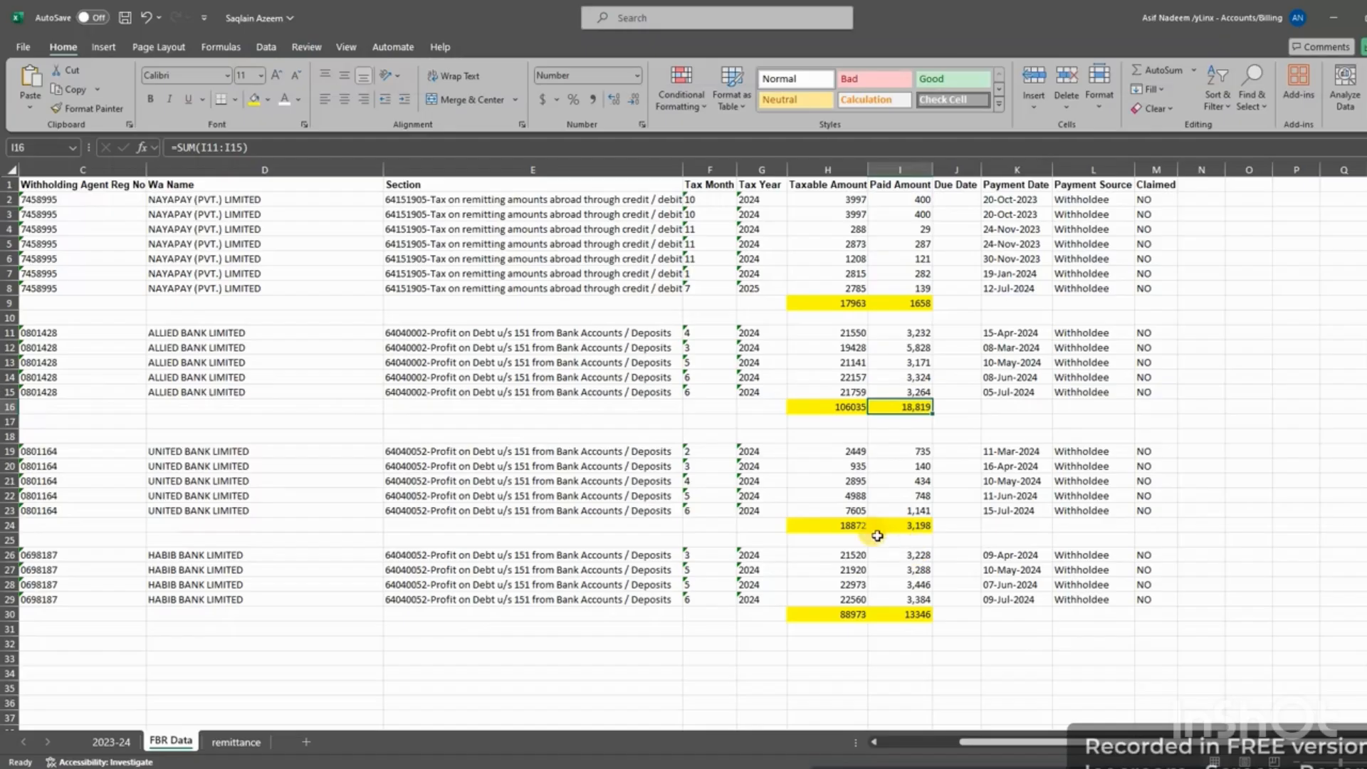
left_click(103, 742)
left_click(458, 348)
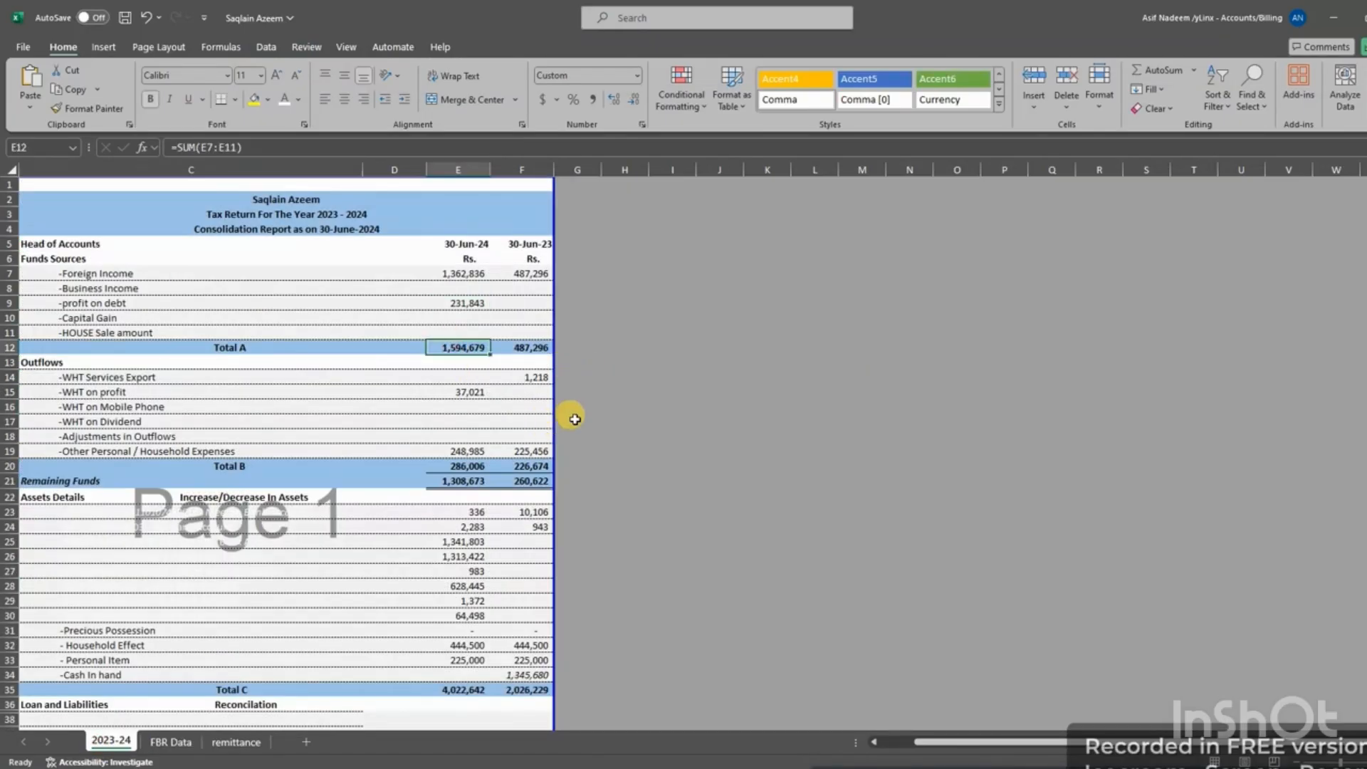
key("alt+Tab")
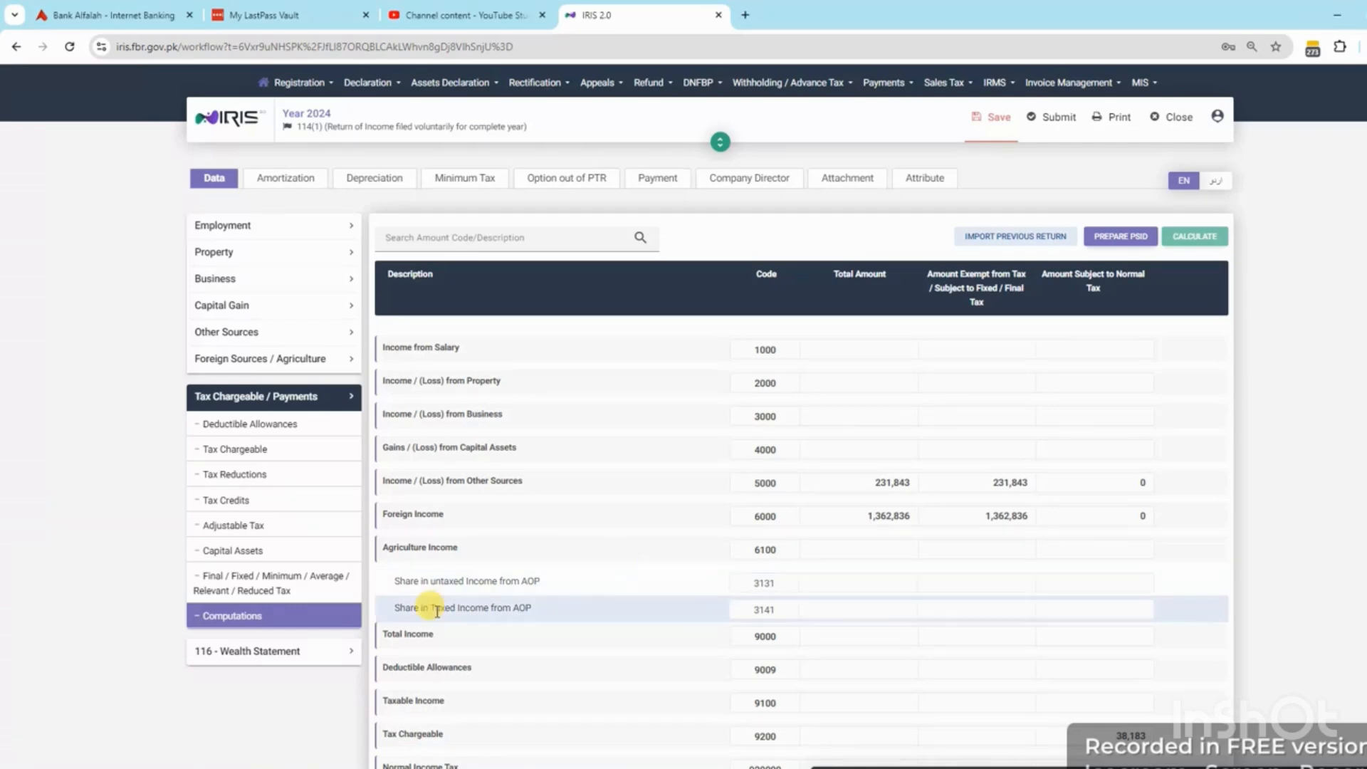
left_click(271, 650)
left_click(263, 502)
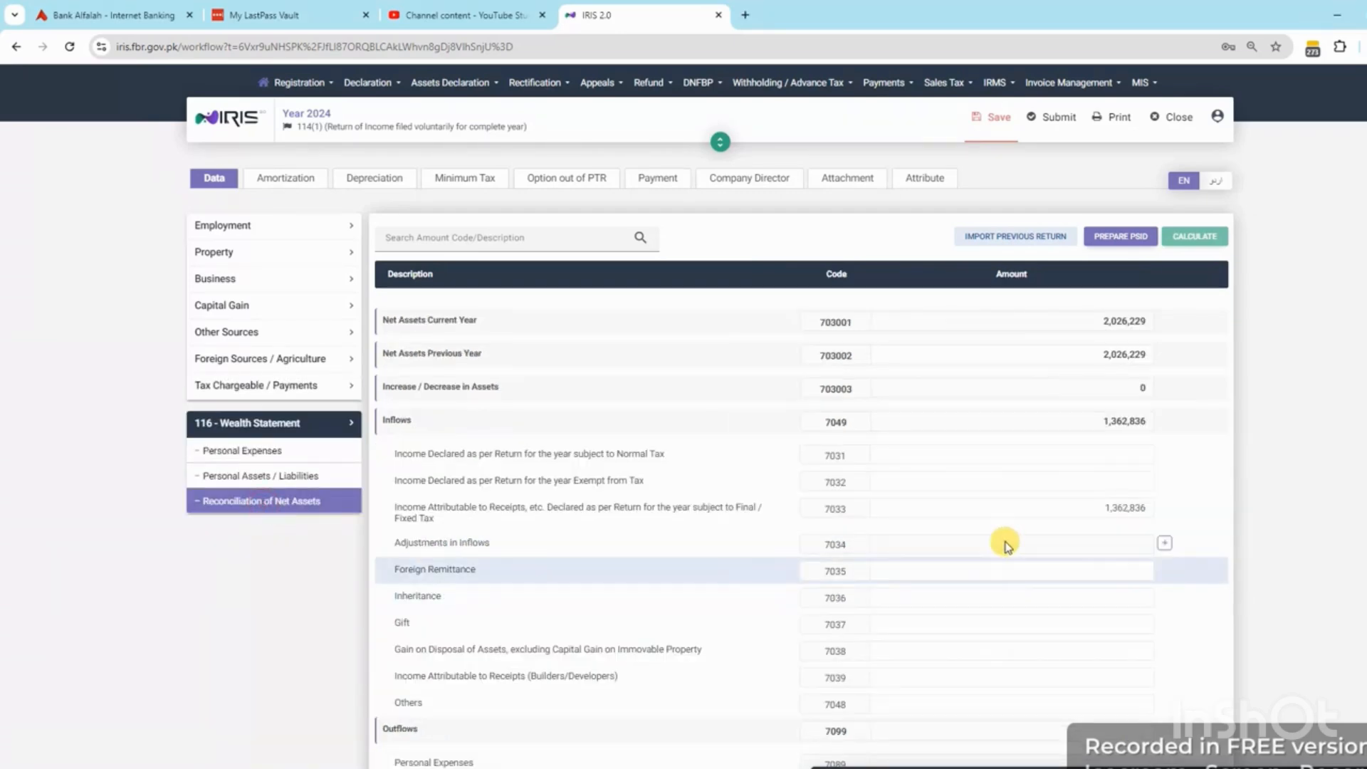
left_click(1052, 506)
key("ctrl+v")
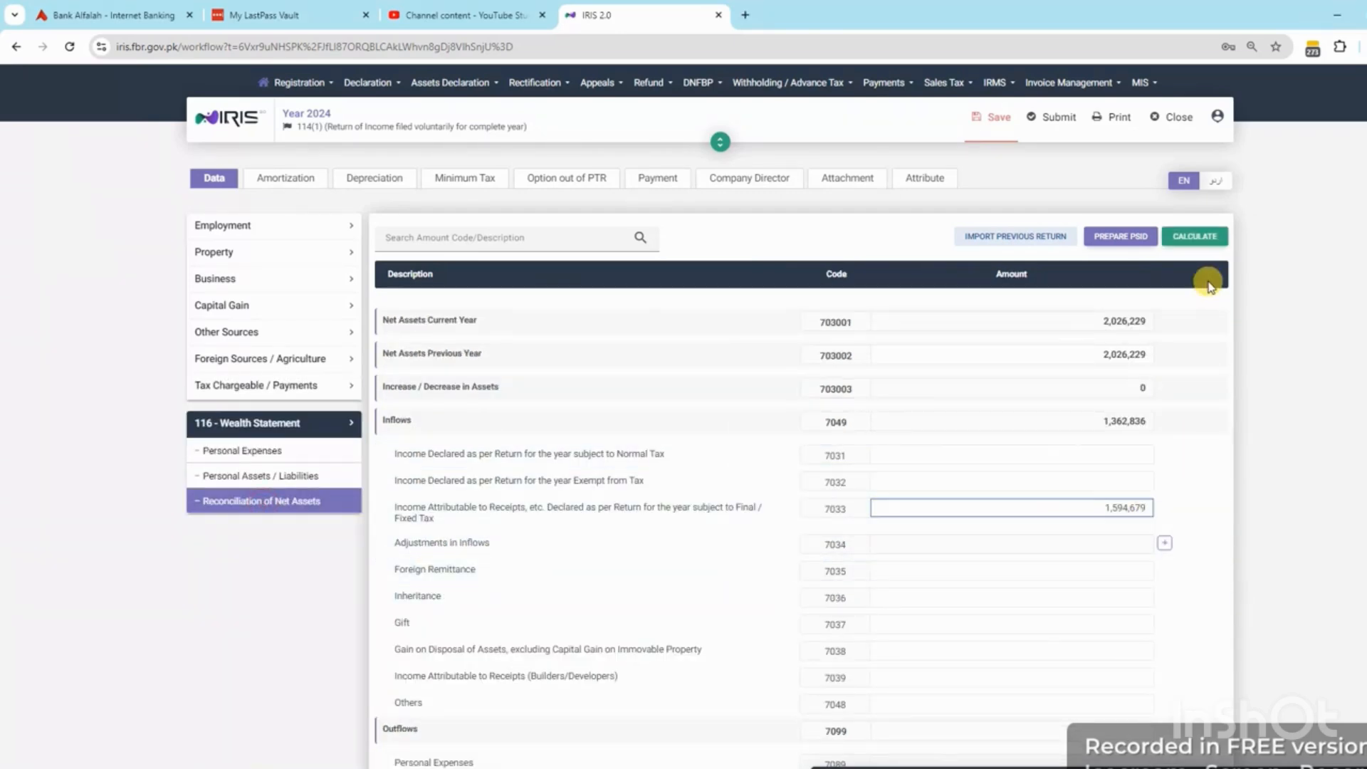
left_click(1200, 236)
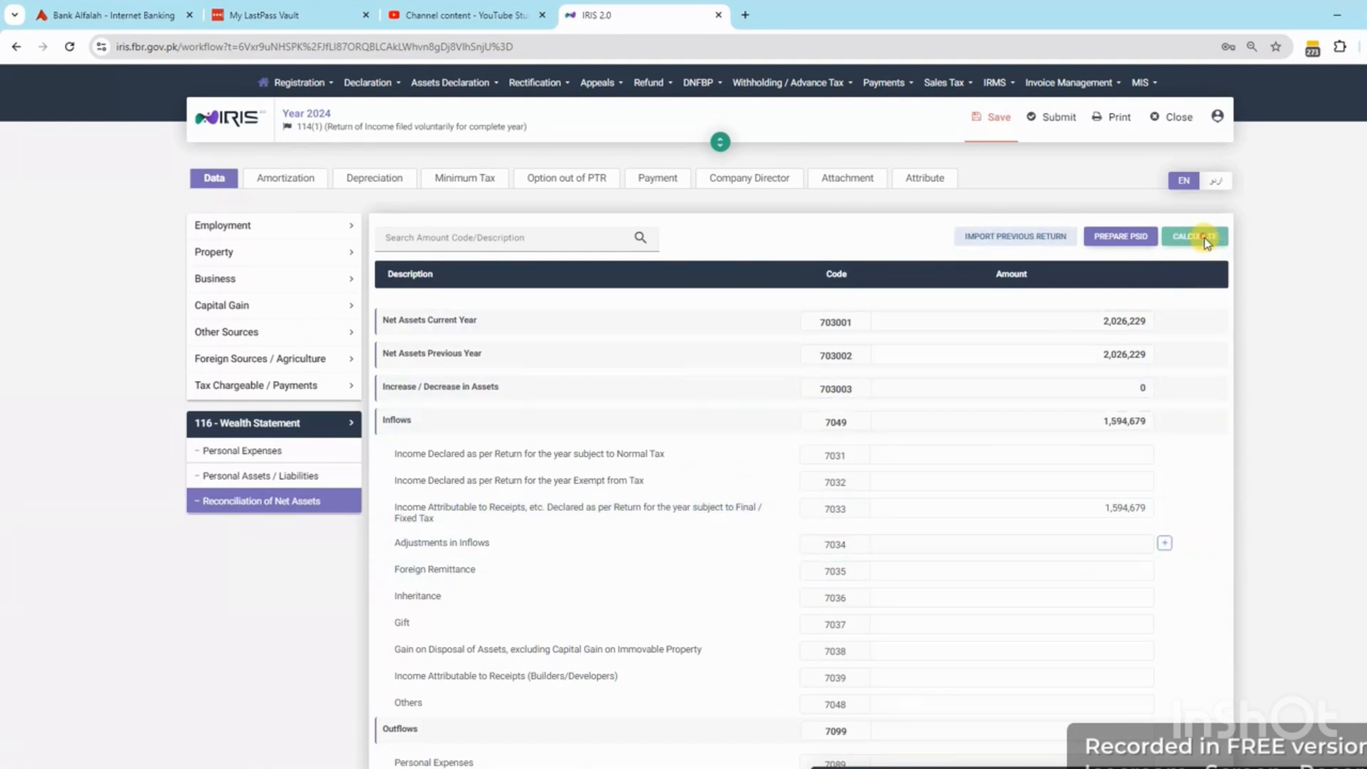
Record the 37,021 WHT on profit as the Rates/Taxes (7052) personal expense
left_click(242, 451)
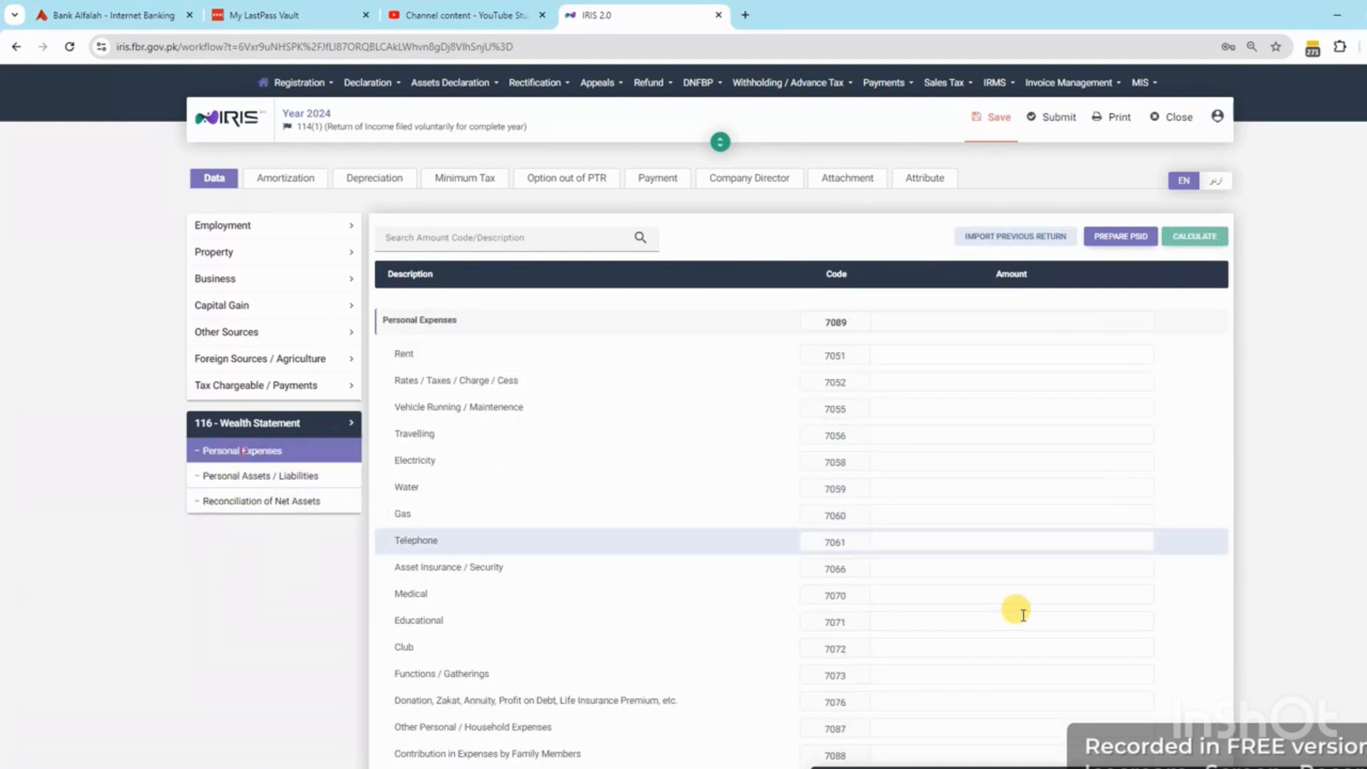
key("alt+Tab")
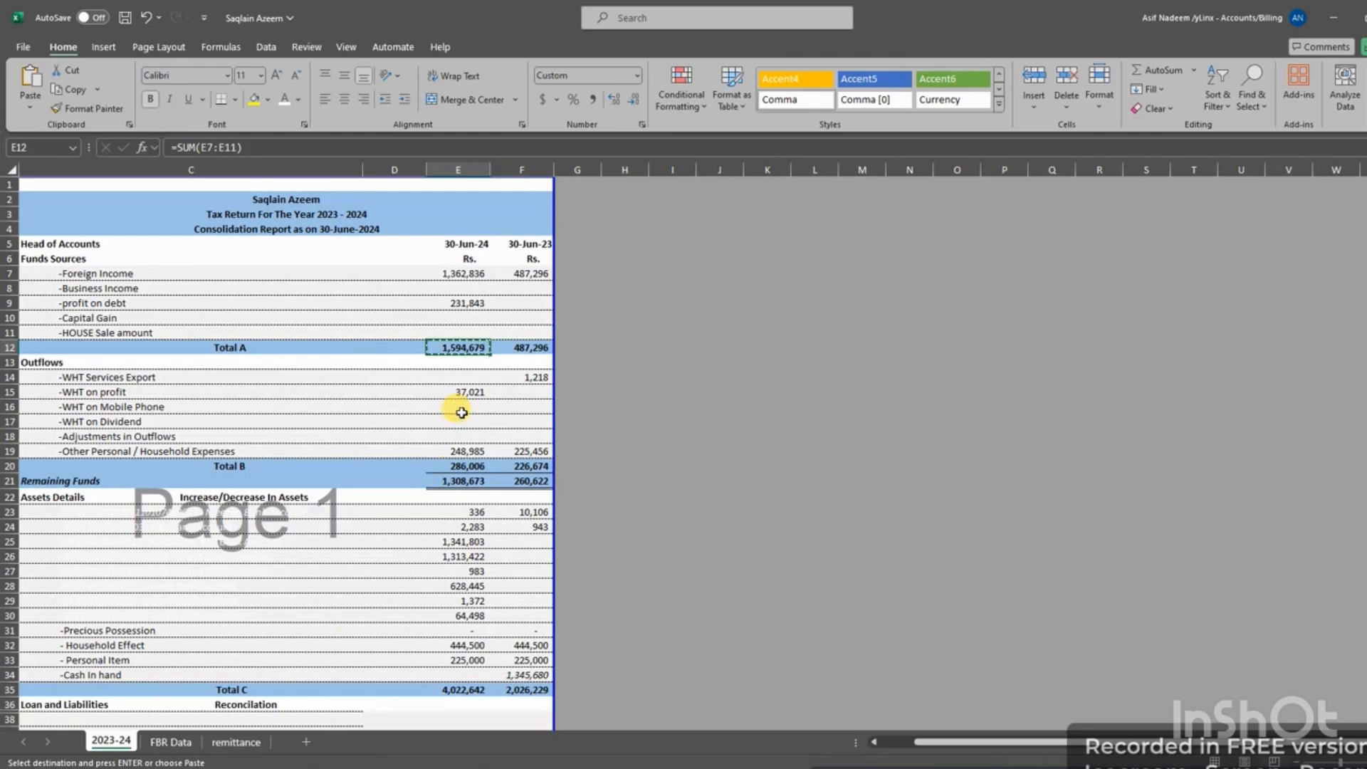
left_click(468, 392)
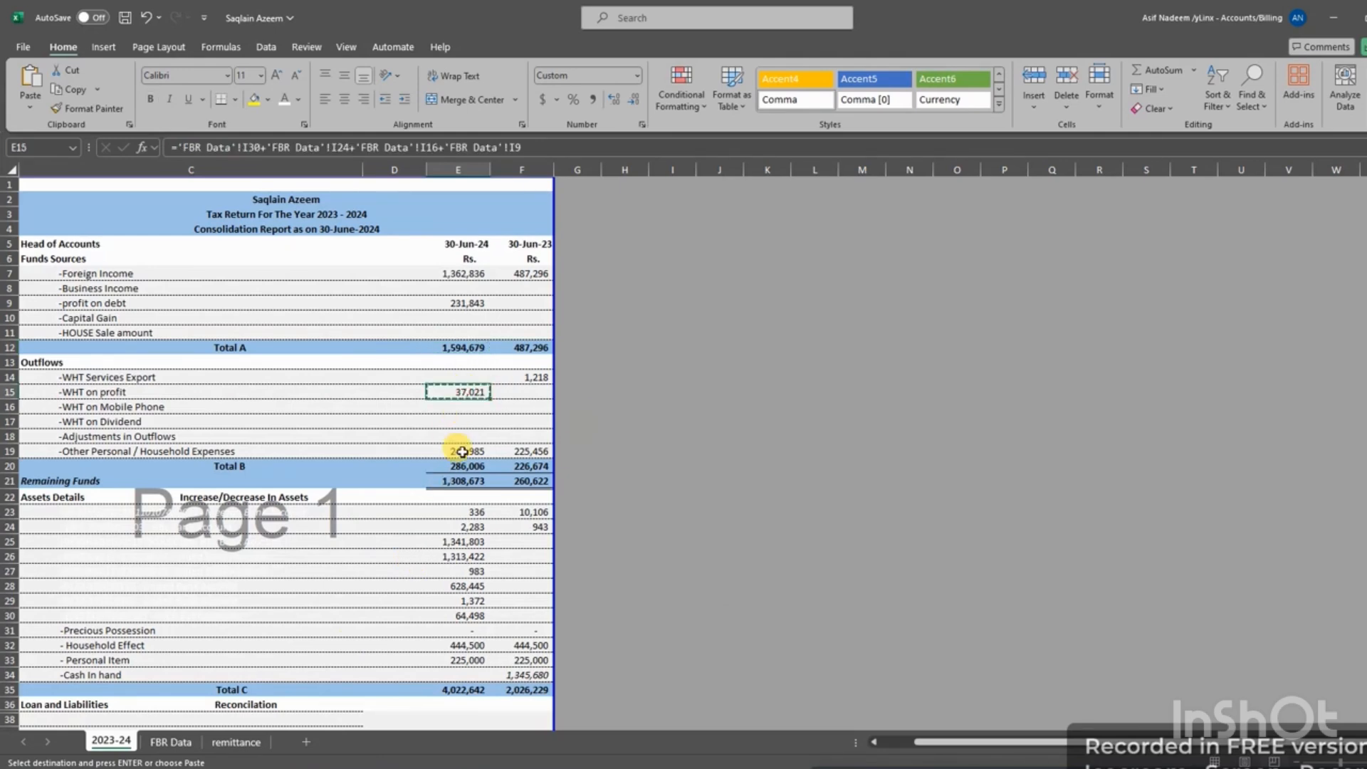
key("ctrl+c")
key("alt+Tab")
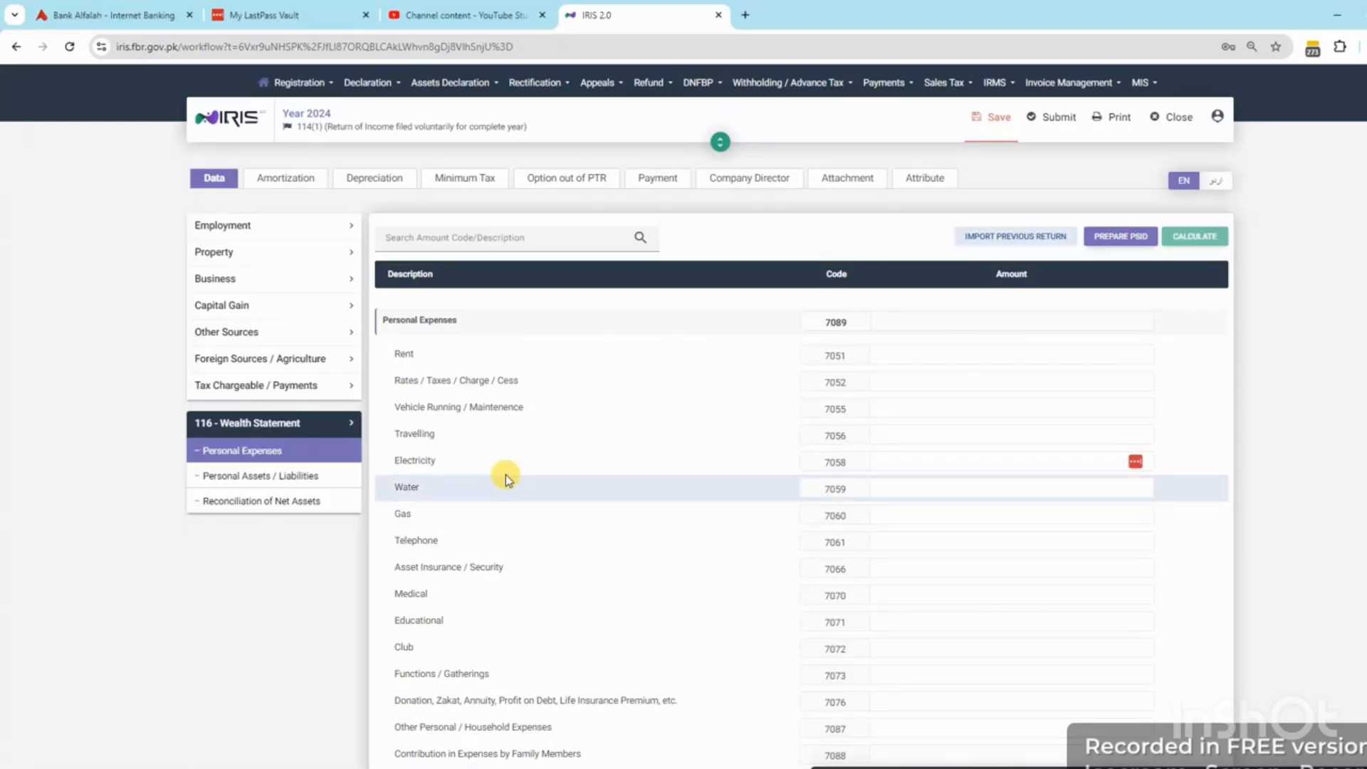
left_click(926, 381)
key("ctrl+v")
left_click(1200, 235)
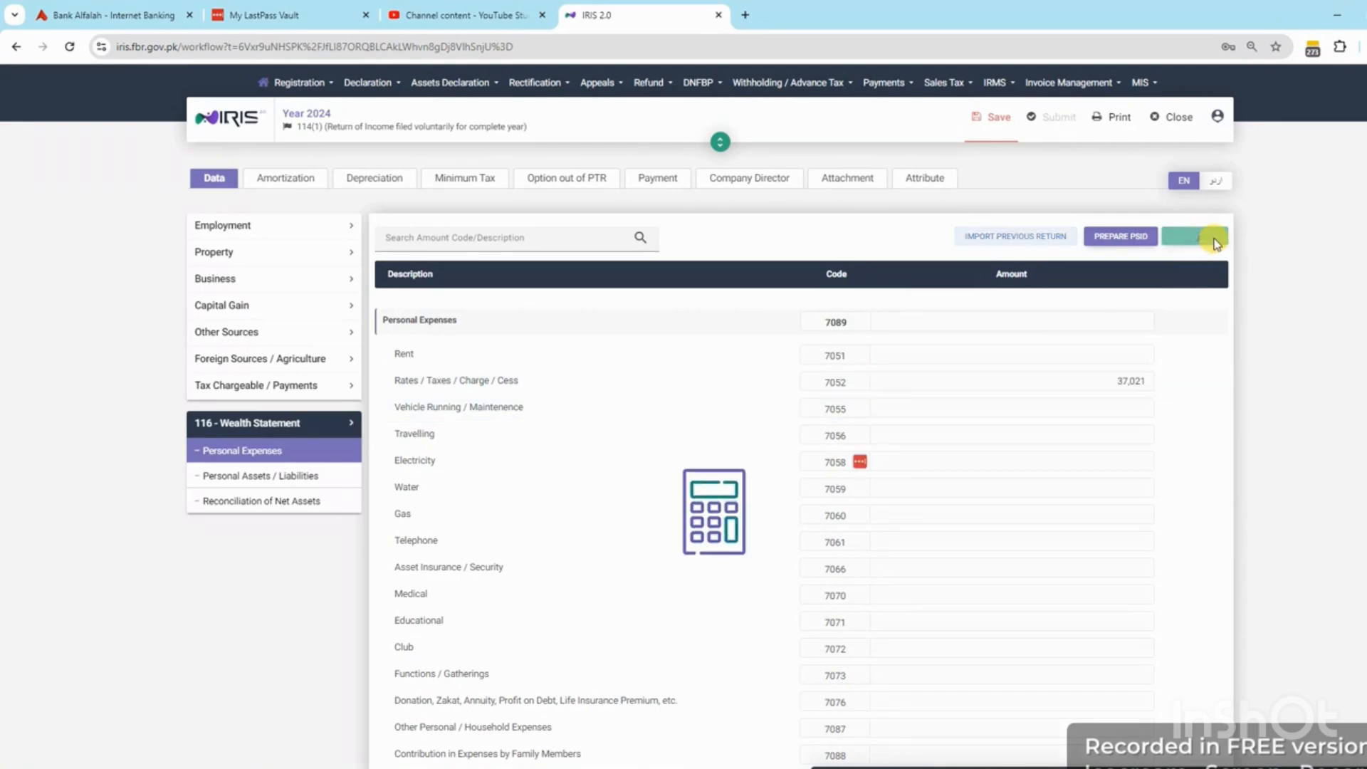
Record 248,985 as other household expenses (7087) and recalculate
key("alt+Tab")
left_click(460, 453)
key("ctrl+c")
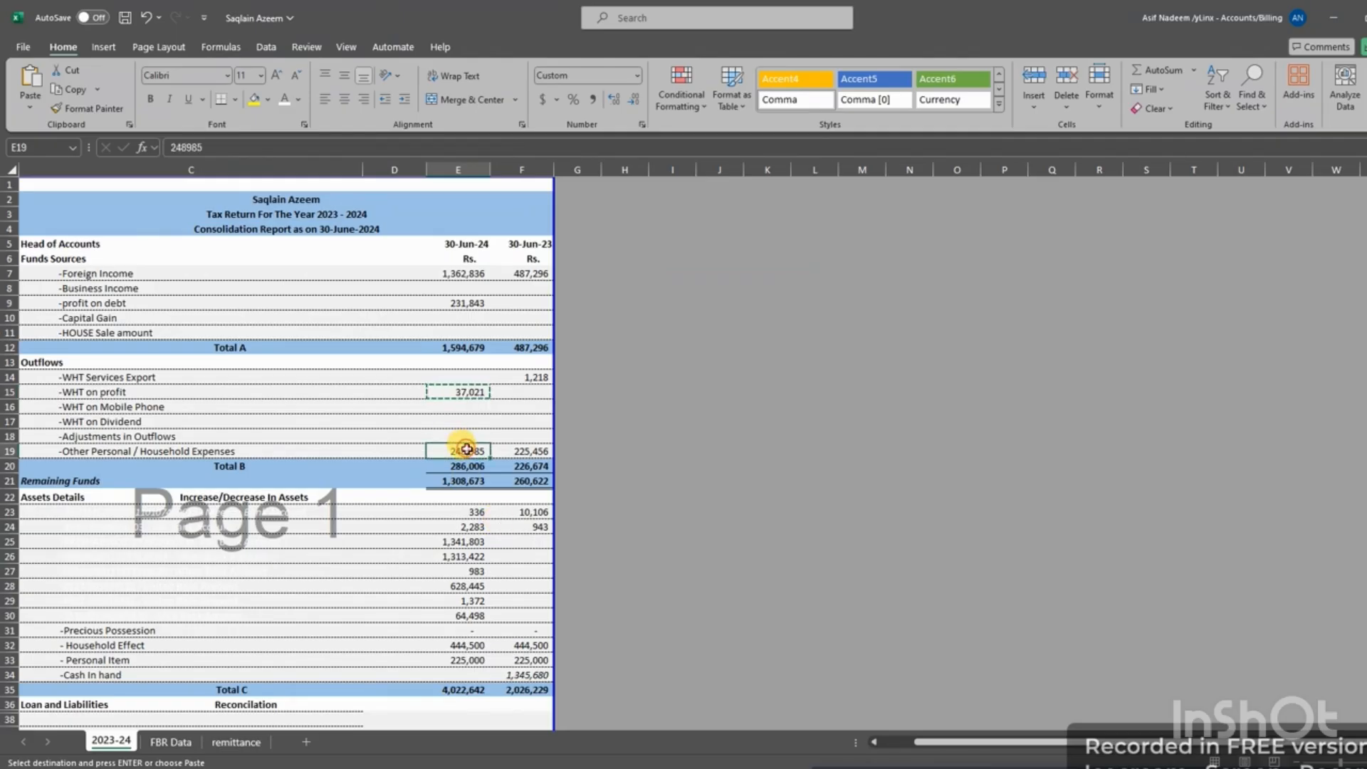
key("alt+Tab")
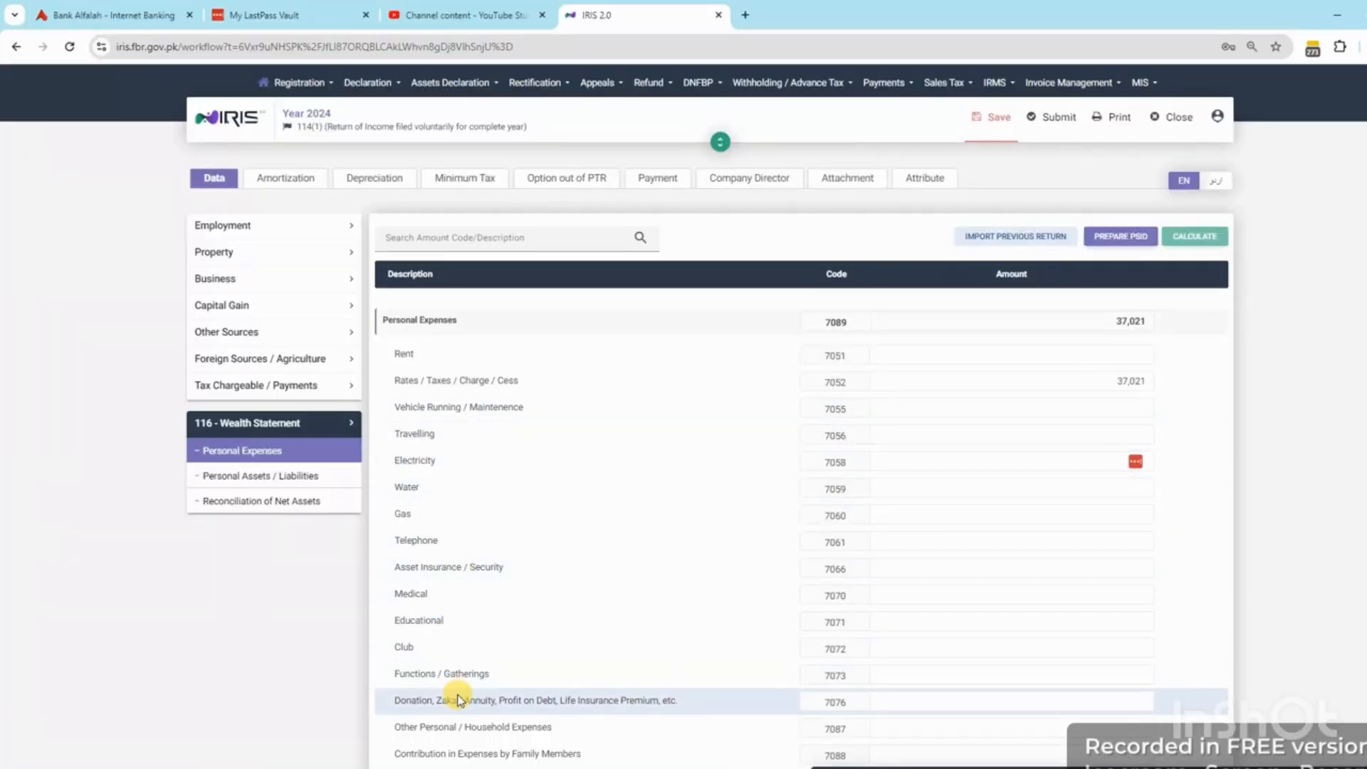
key("ctrl+v")
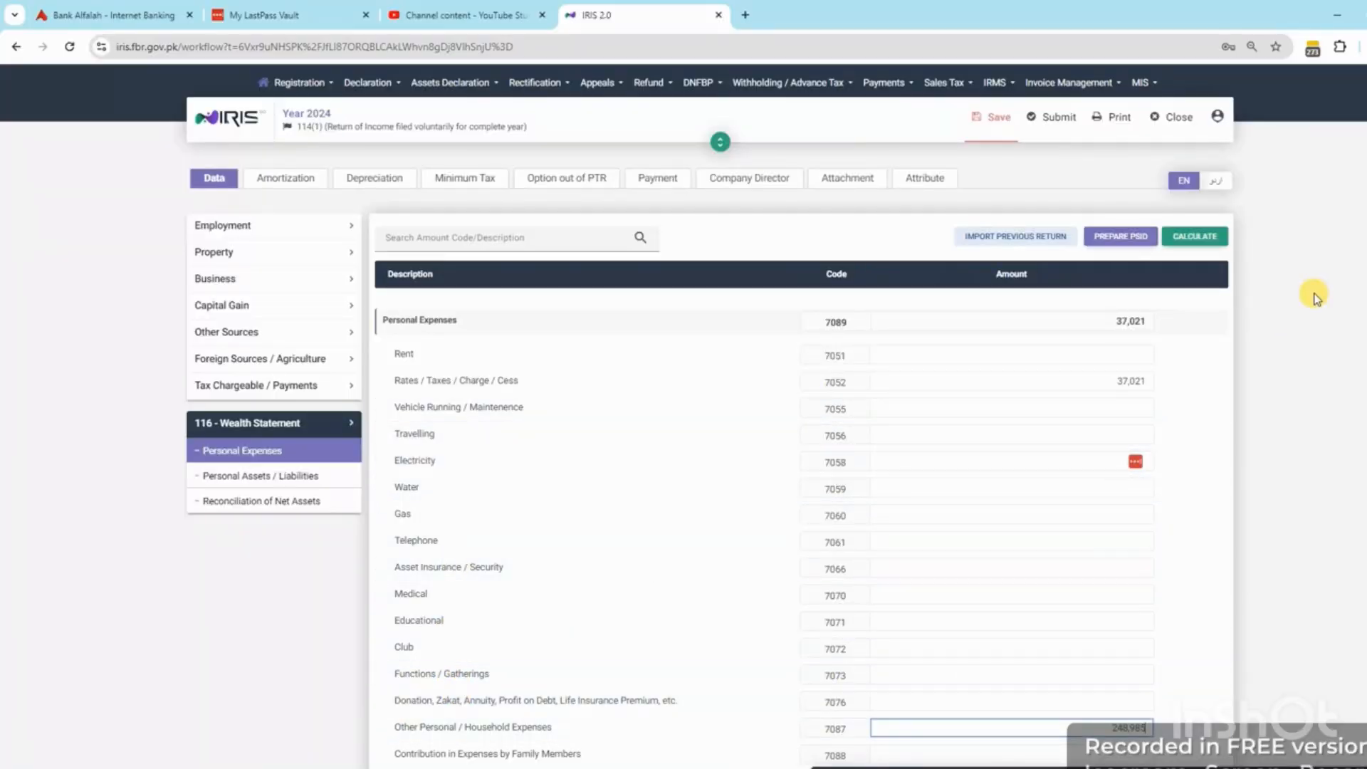
left_click(1193, 241)
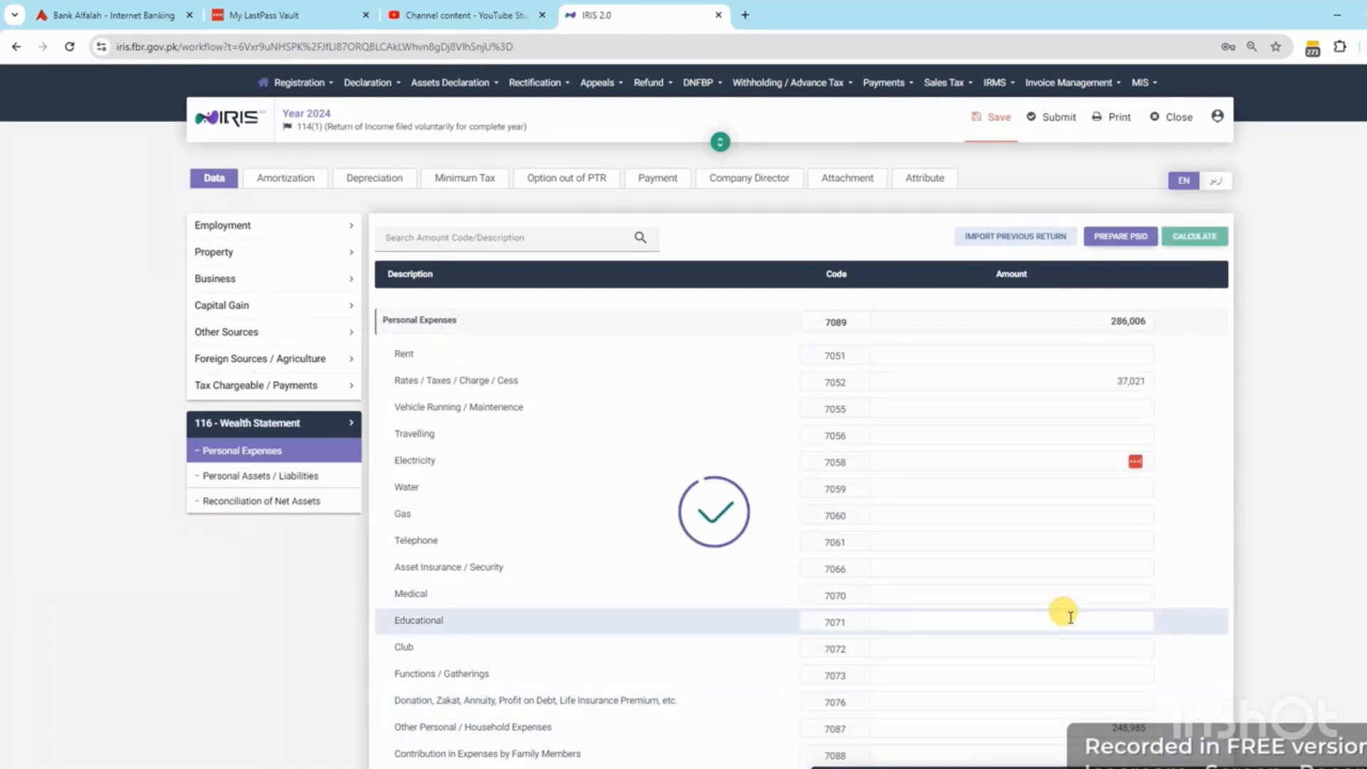
Open Personal Assets / Liabilities and select the asset amounts E23:E29 in Excel
left_click(244, 475)
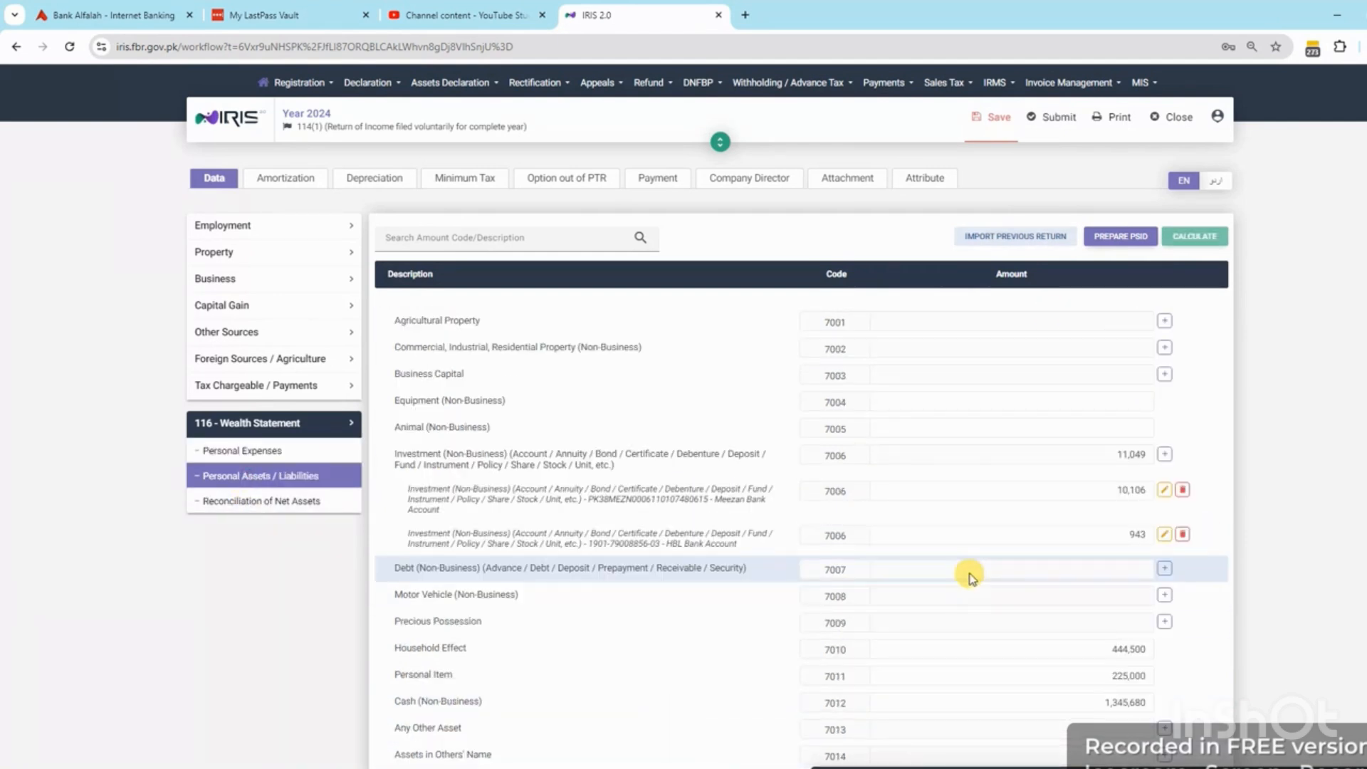
key("alt+Tab")
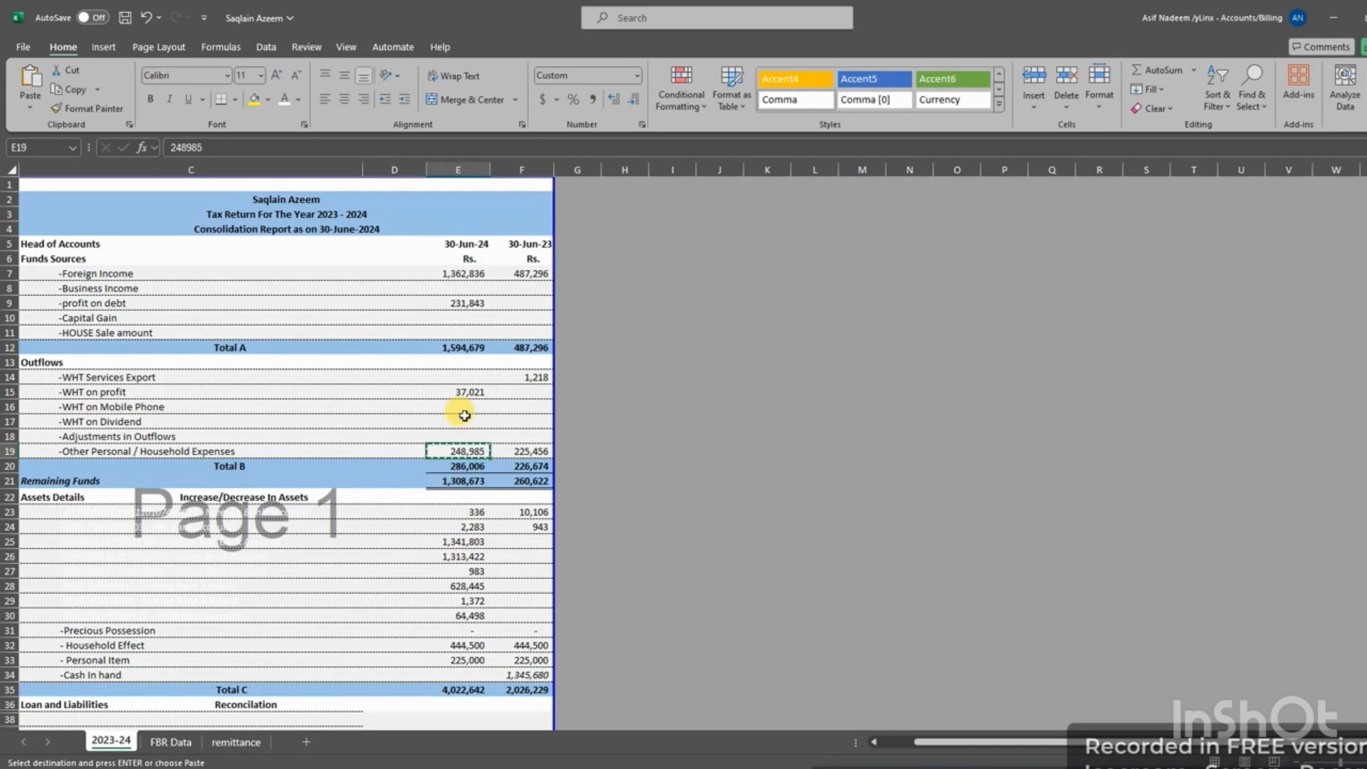
scroll(465, 417, "down", 2)
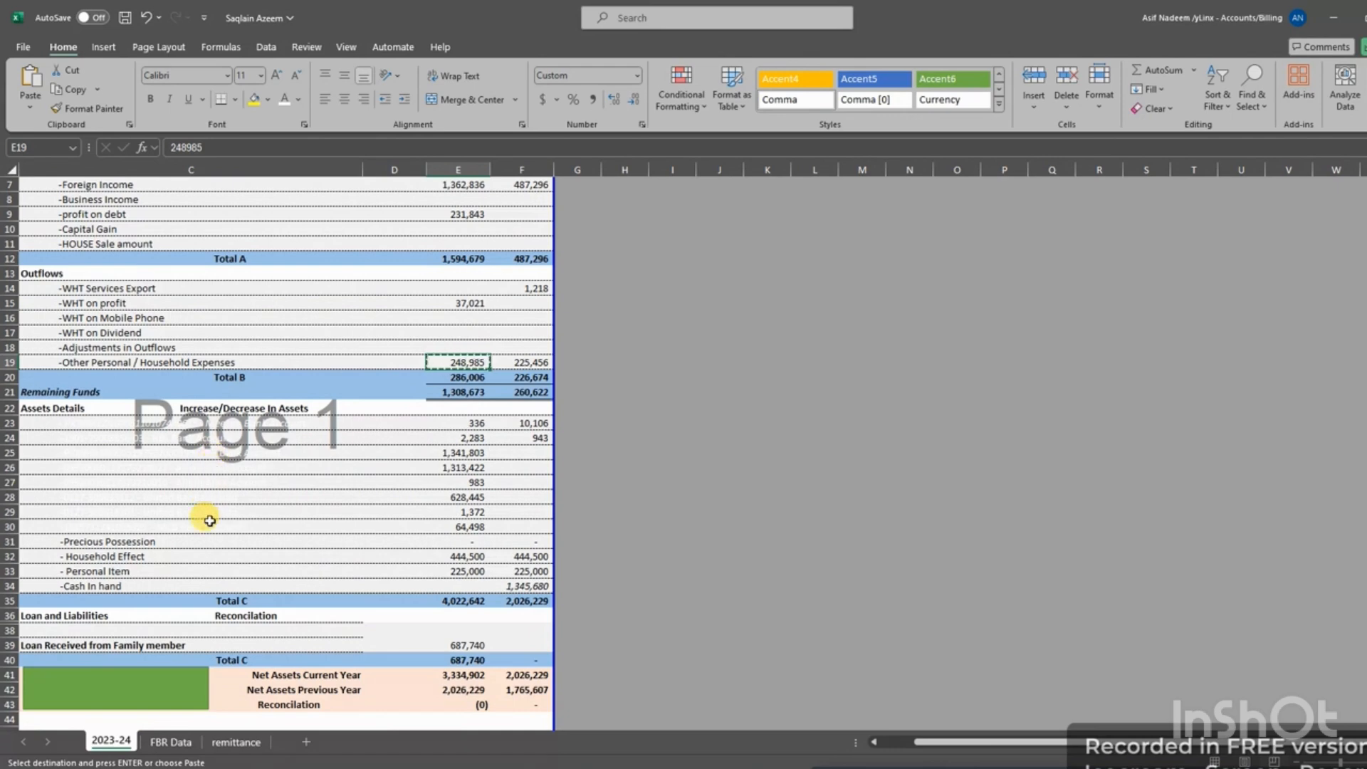
left_click_drag(466, 425, 469, 526)
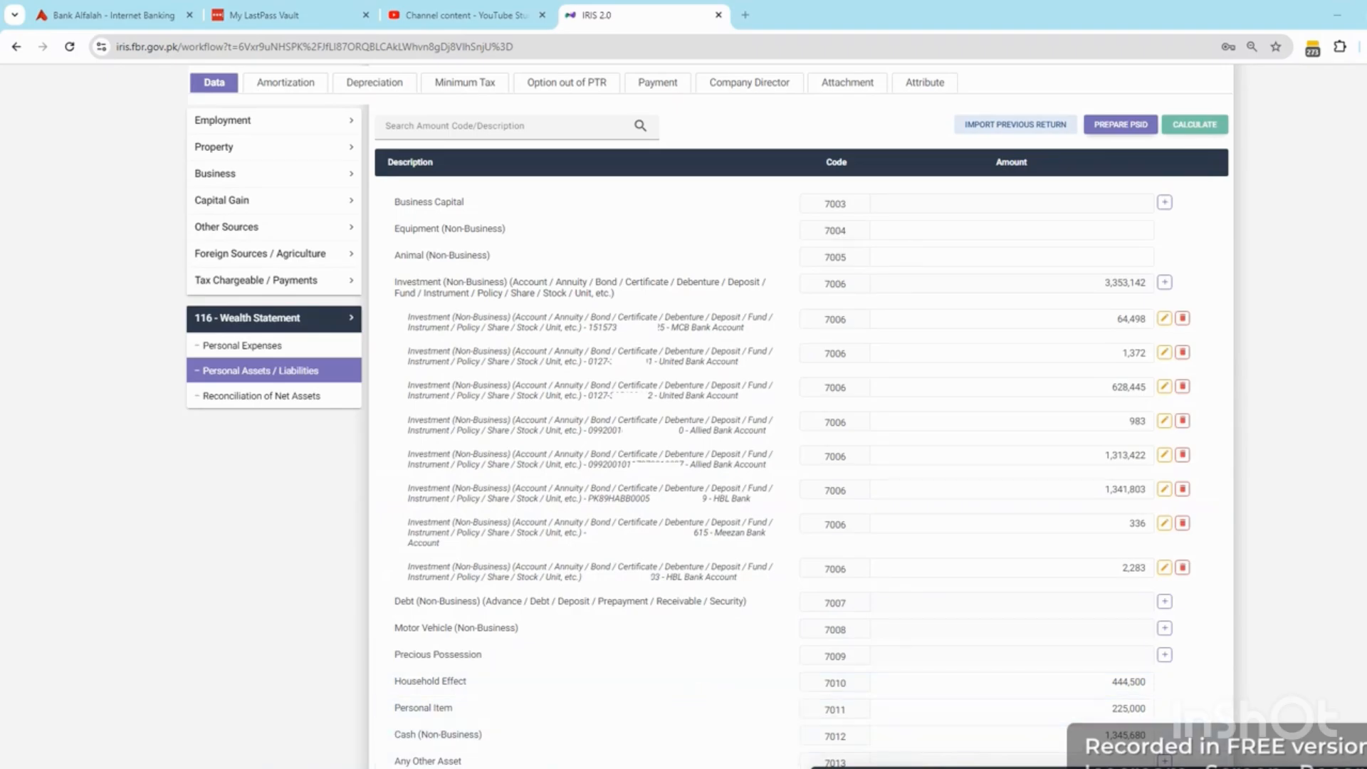
Compare Excel's Personal Item and cash in hand figures with IRIS, then select the Cash (Non-Business) 7012 amount
left_click(562, 768)
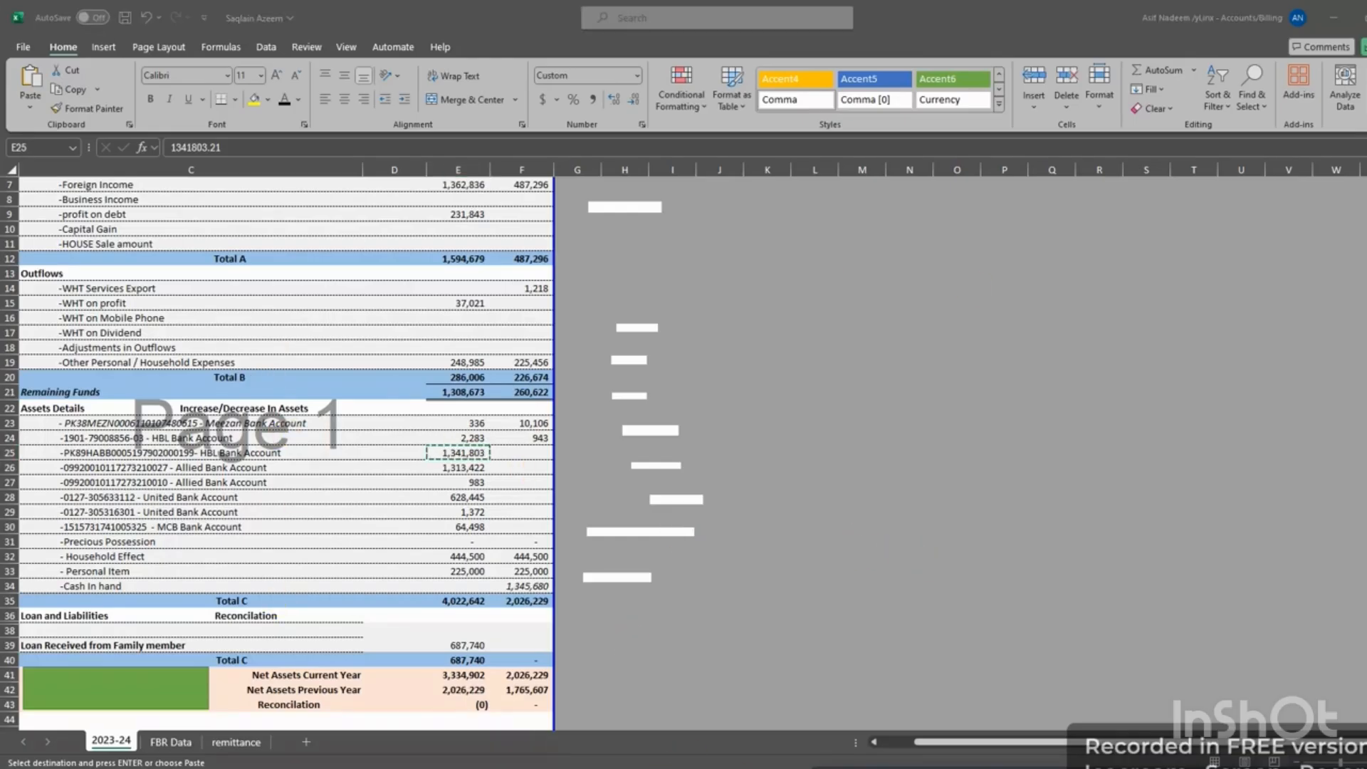
left_click(744, 768)
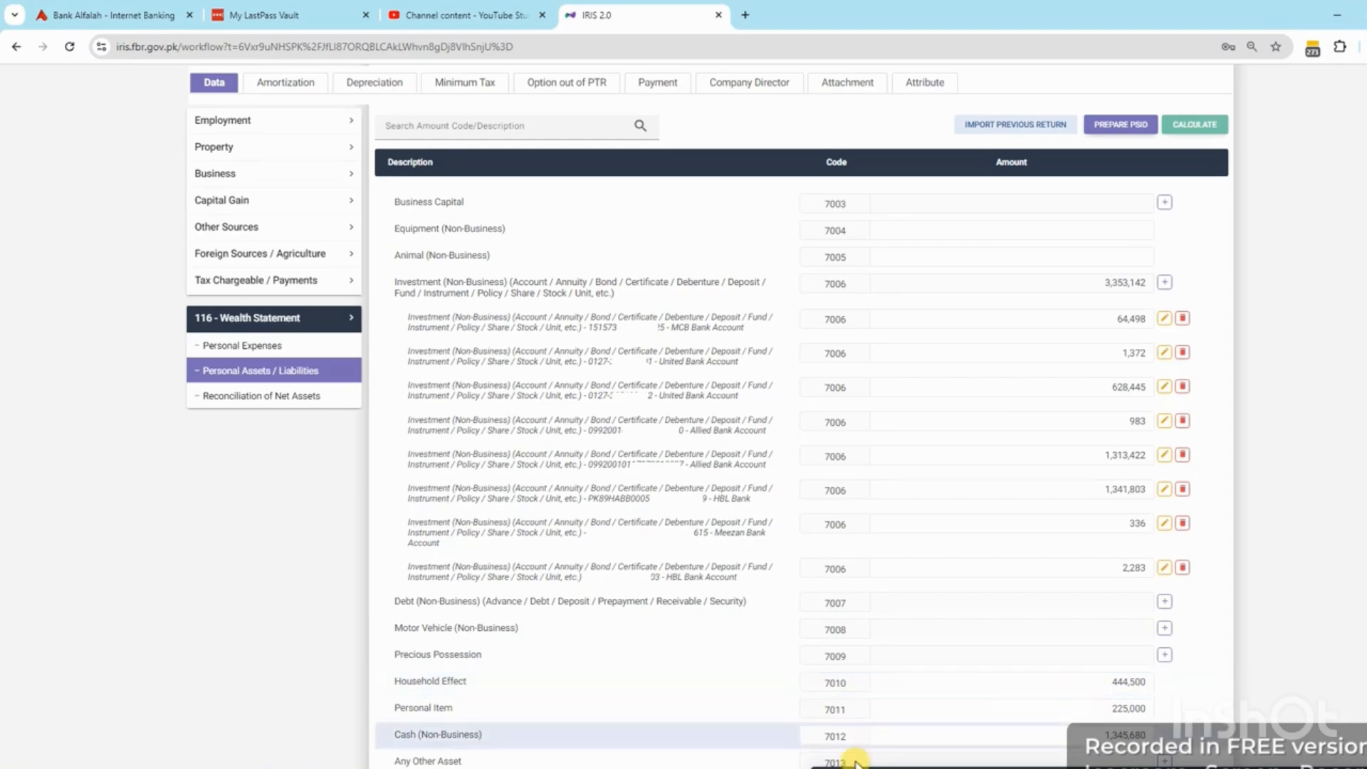
left_click(605, 768)
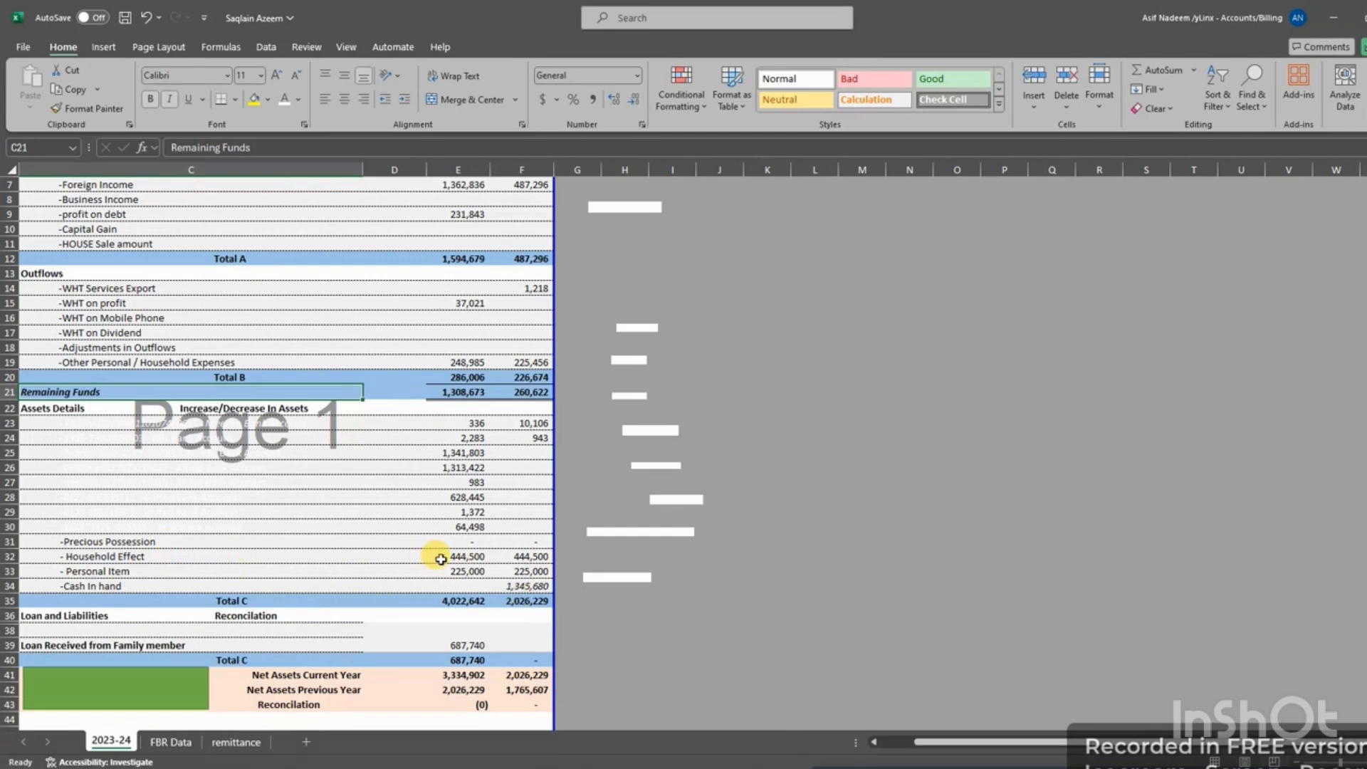
left_click(459, 570)
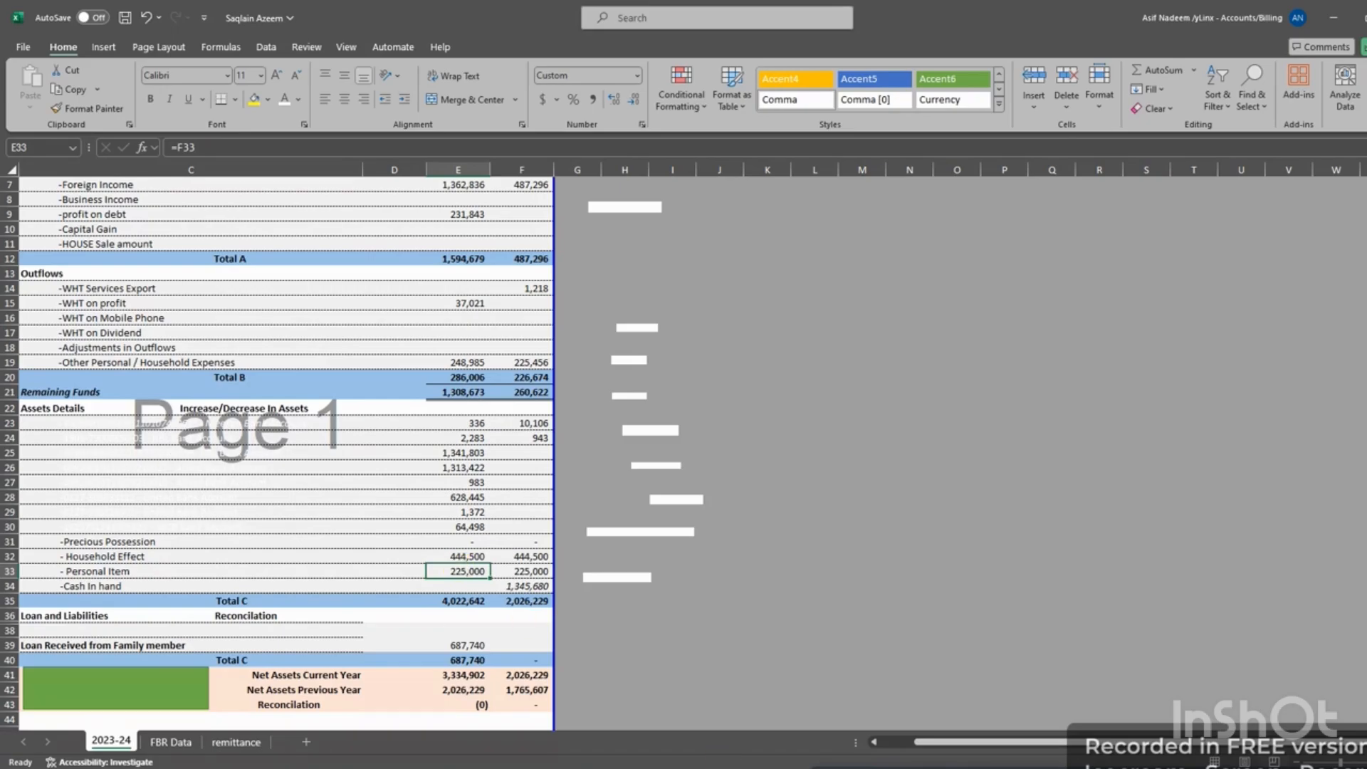
key("alt+Tab")
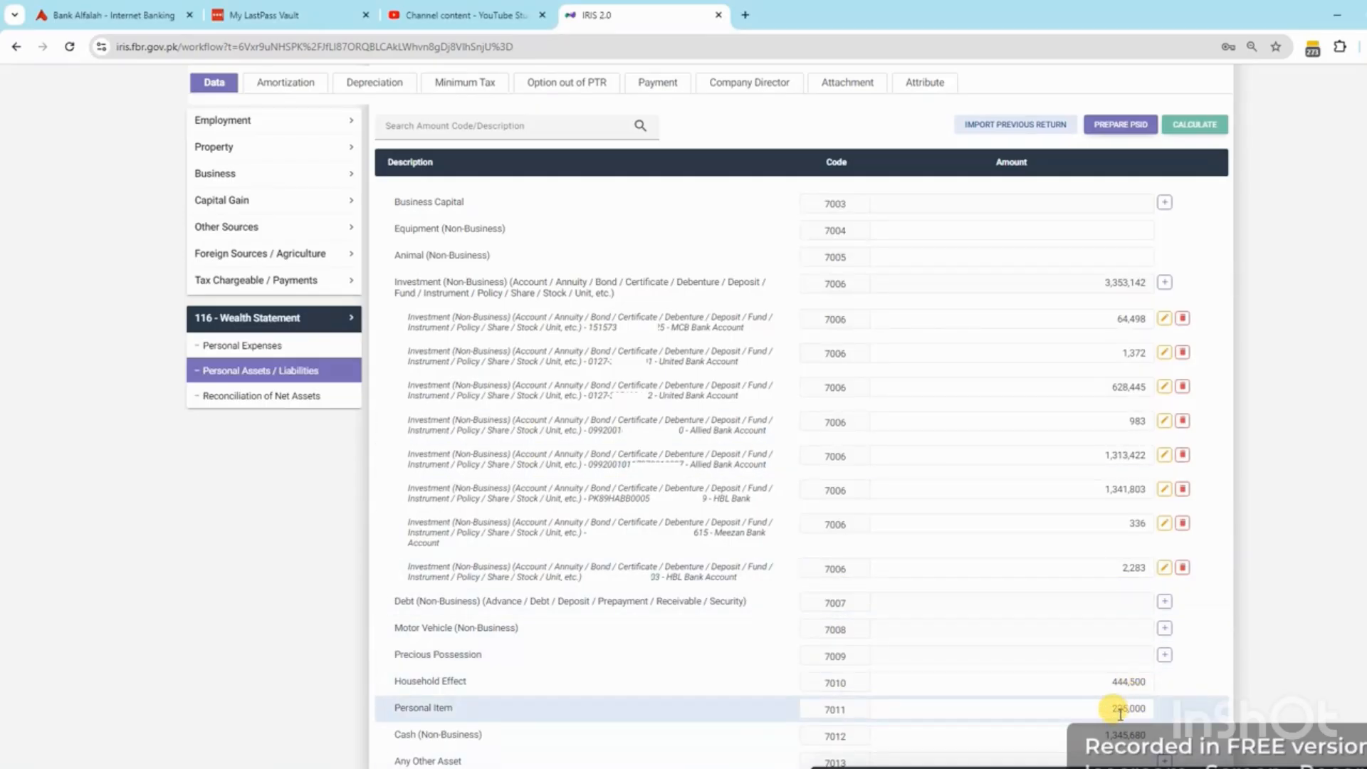
key("alt+Tab")
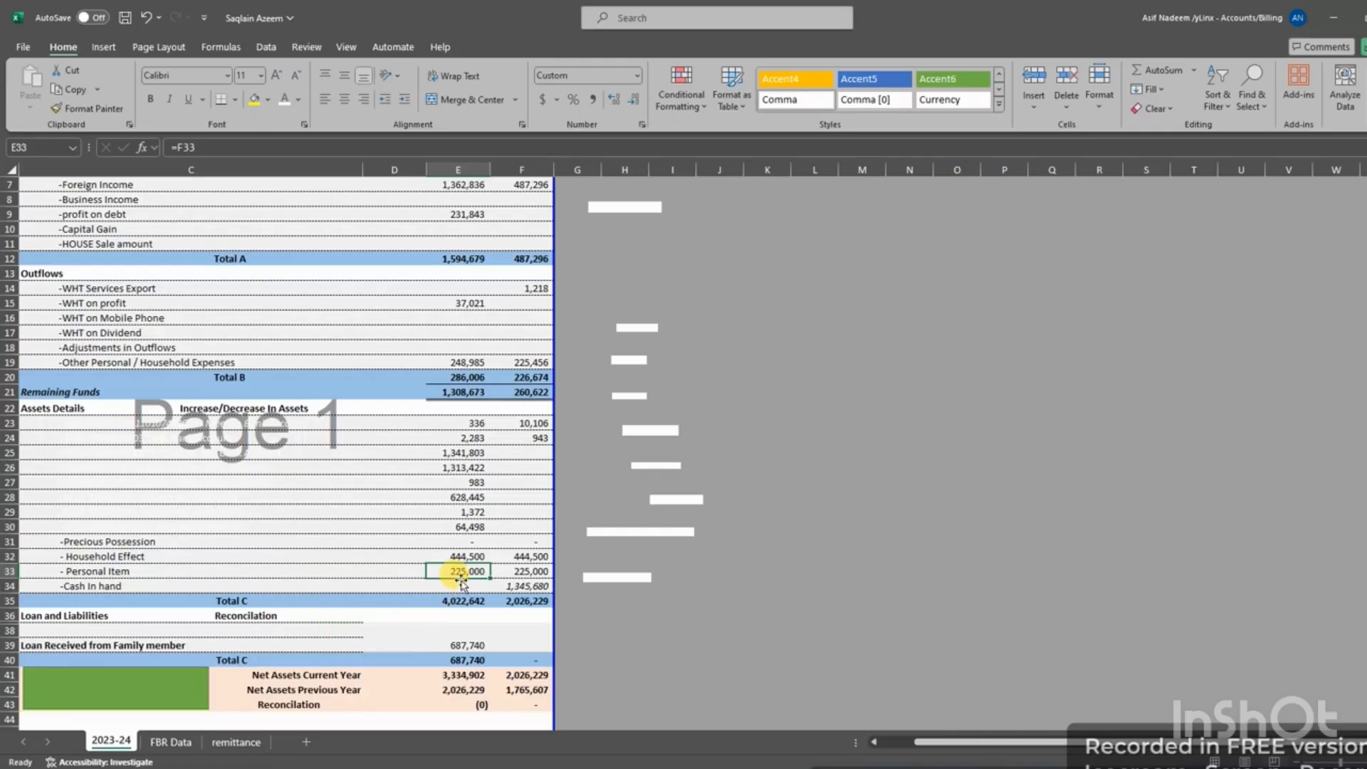
left_click(460, 584)
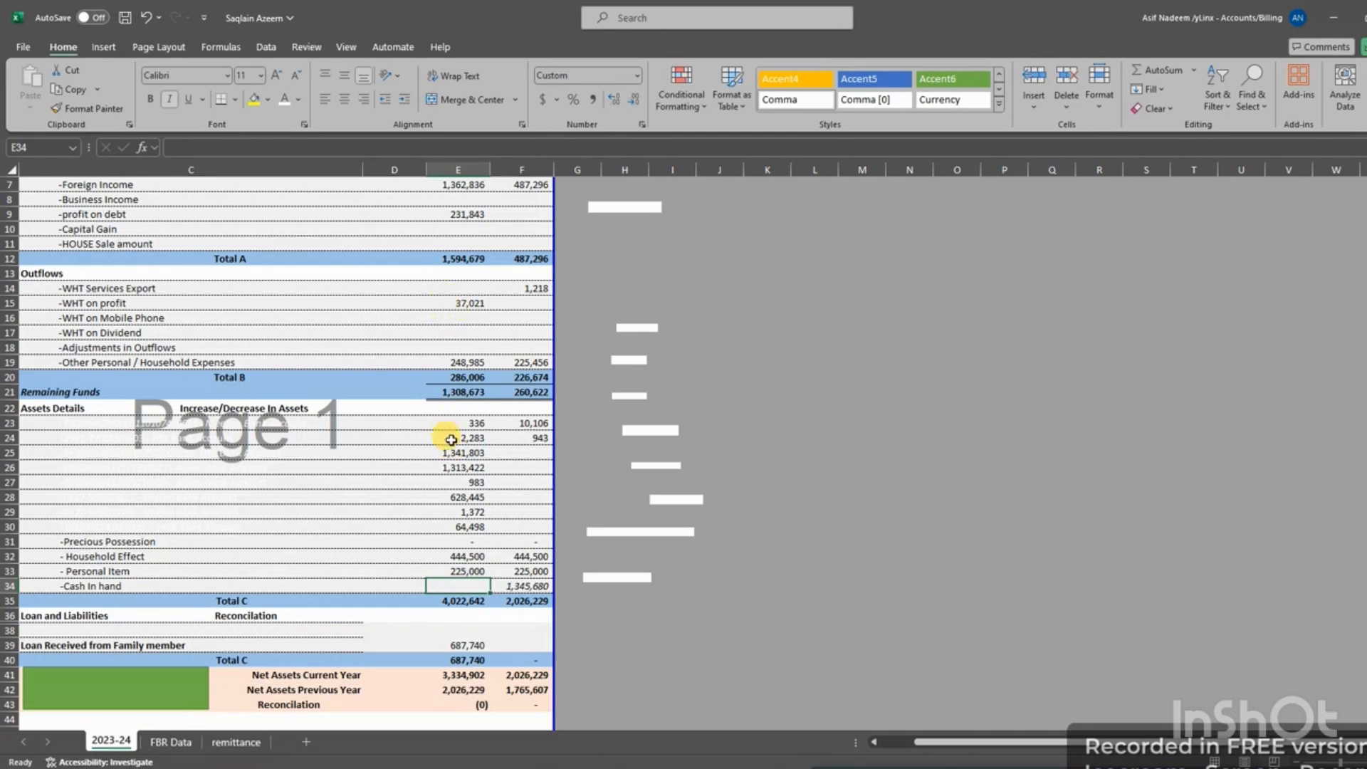
left_click(522, 586)
left_click(476, 586)
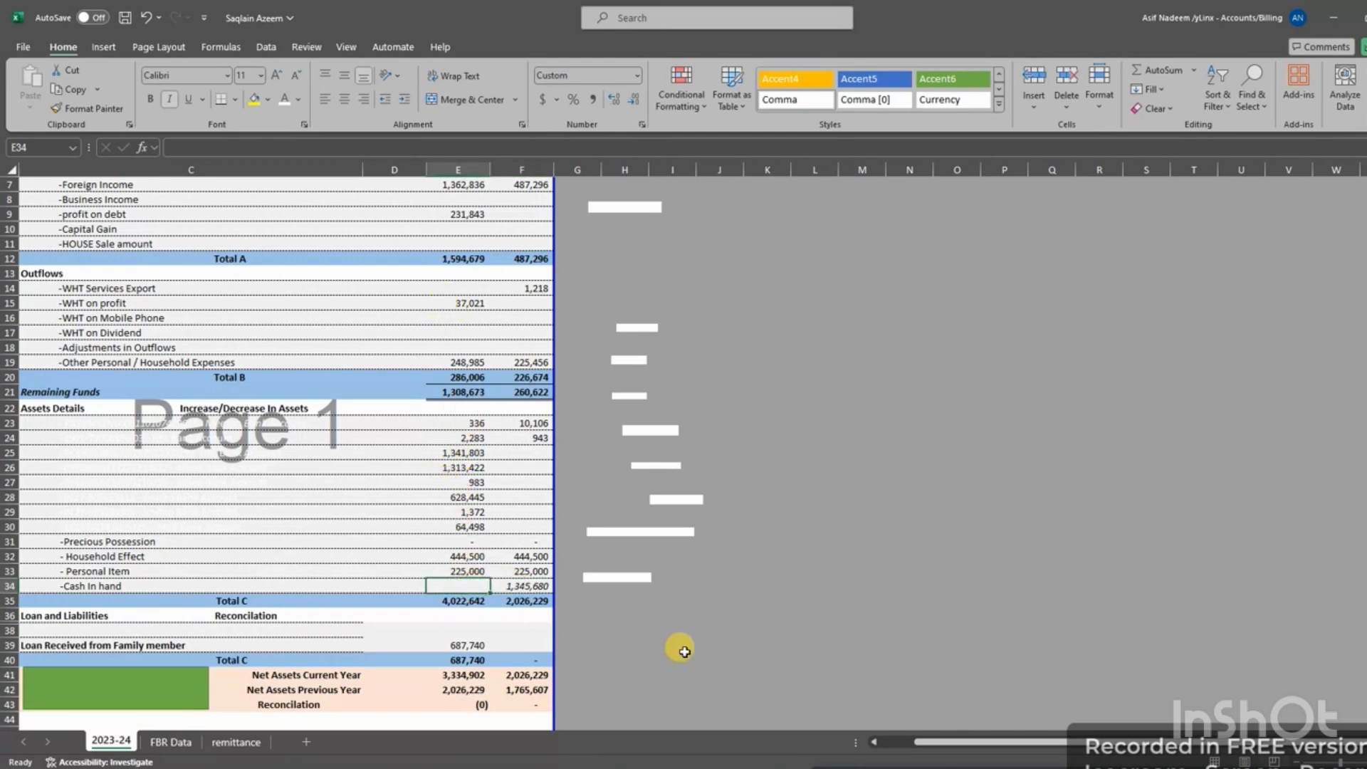
key("alt+Tab")
left_click(1113, 732)
Recalculate the return and check Reconciliation of Net Assets, showing 687,740 unreconciled
type("0")
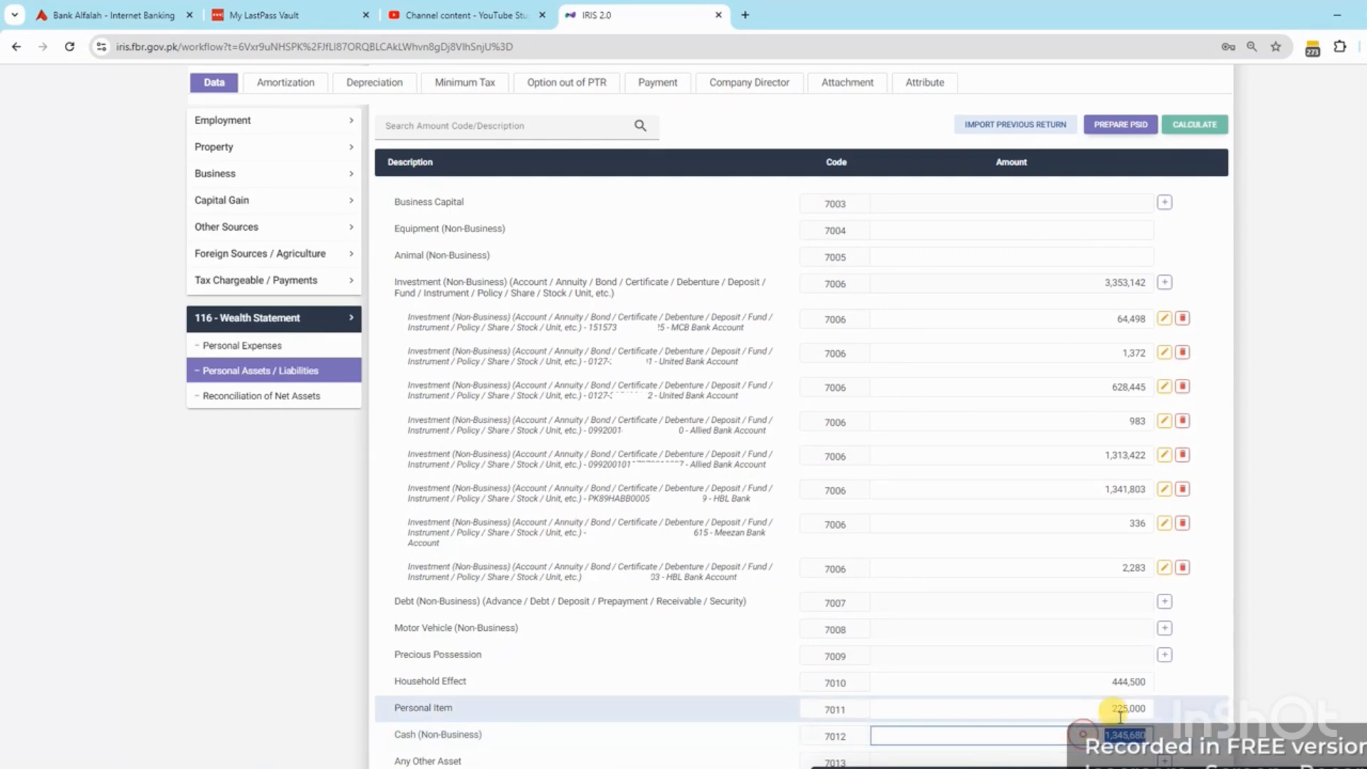
left_click(1196, 125)
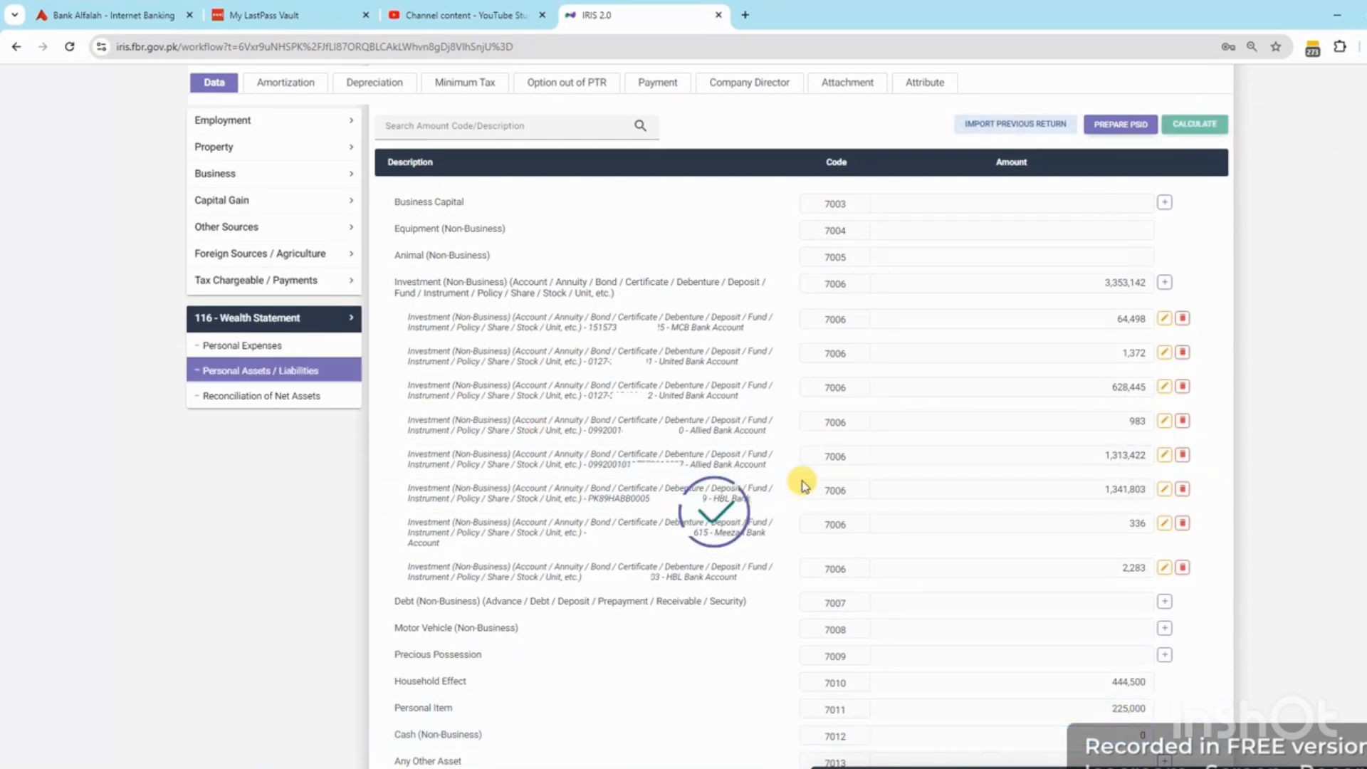
left_click(262, 397)
scroll(1137, 570, "down", 3)
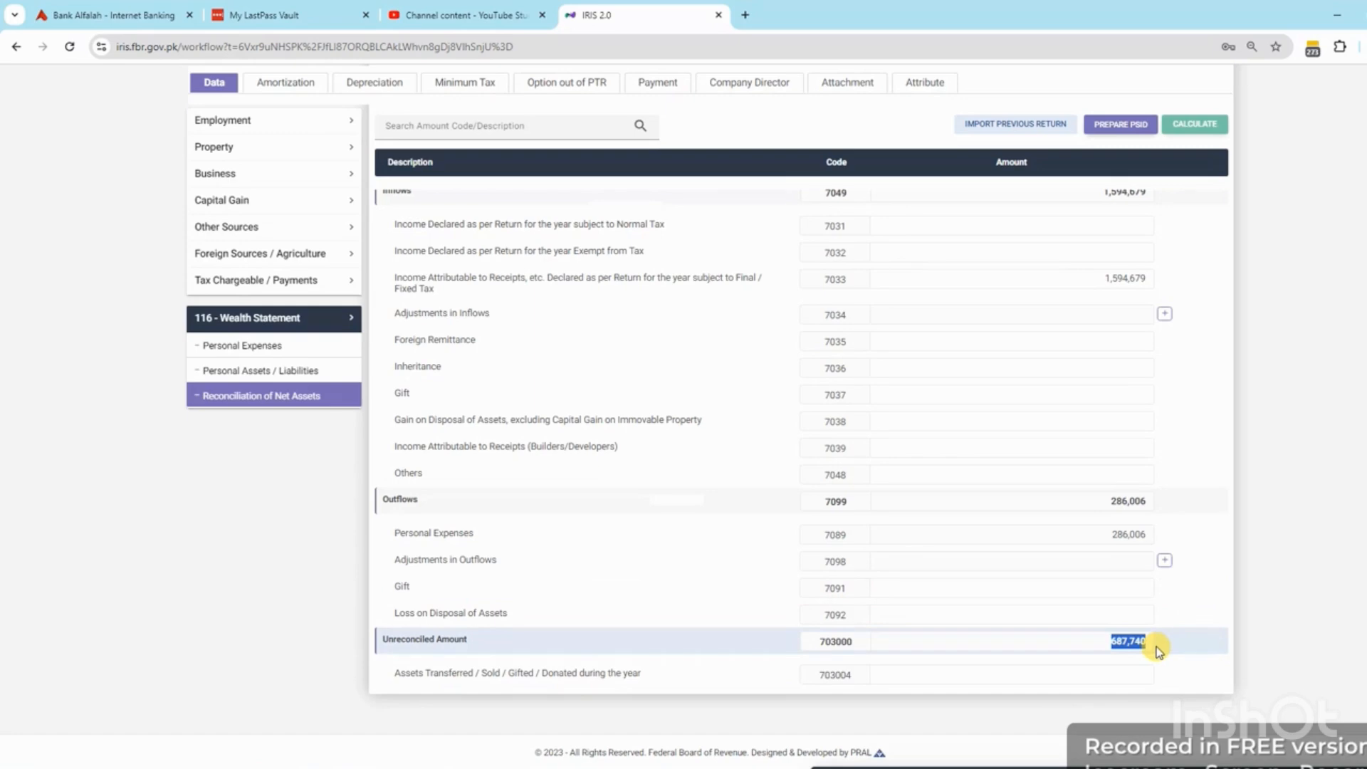
Back in Personal Assets / Liabilities, start a new Credit (Non-Business) 7021 entry
left_click(305, 371)
scroll(983, 488, "down", 5)
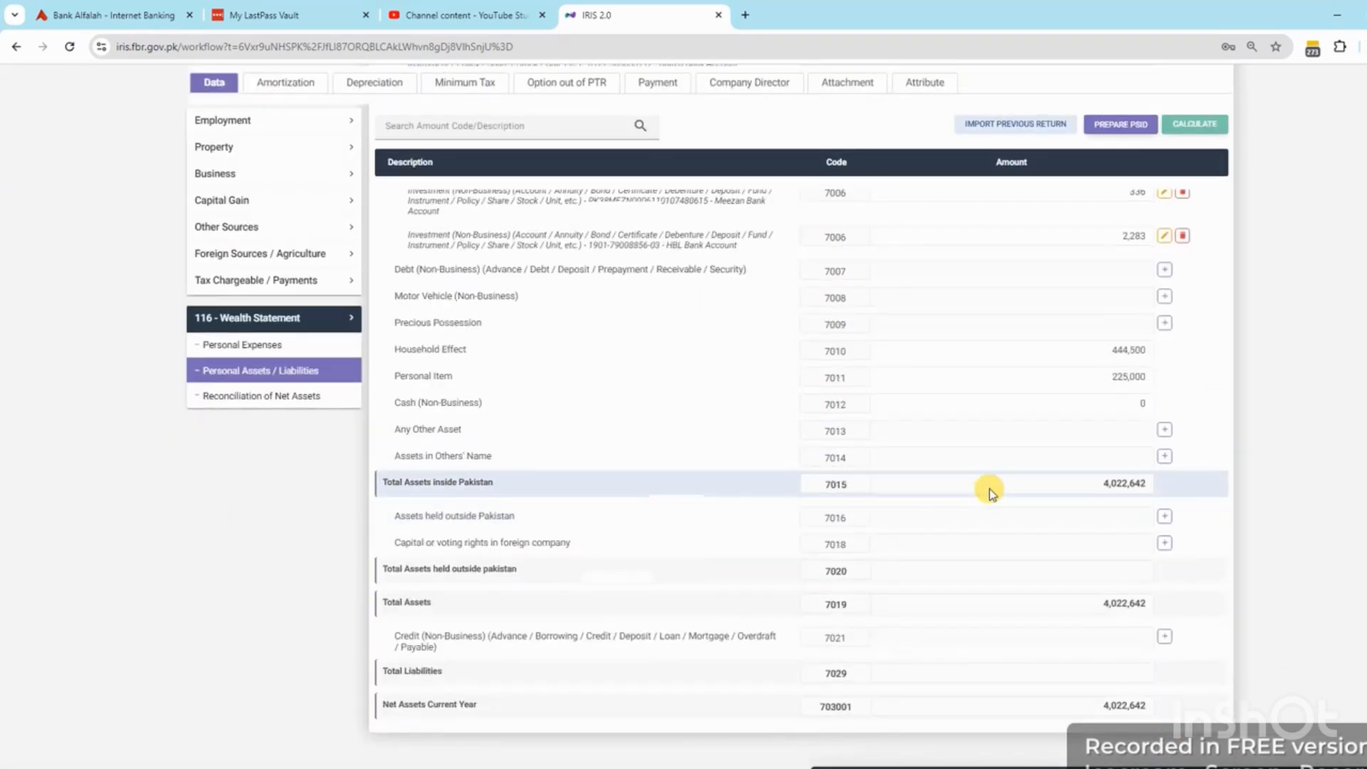
scroll(988, 490, "down", 1)
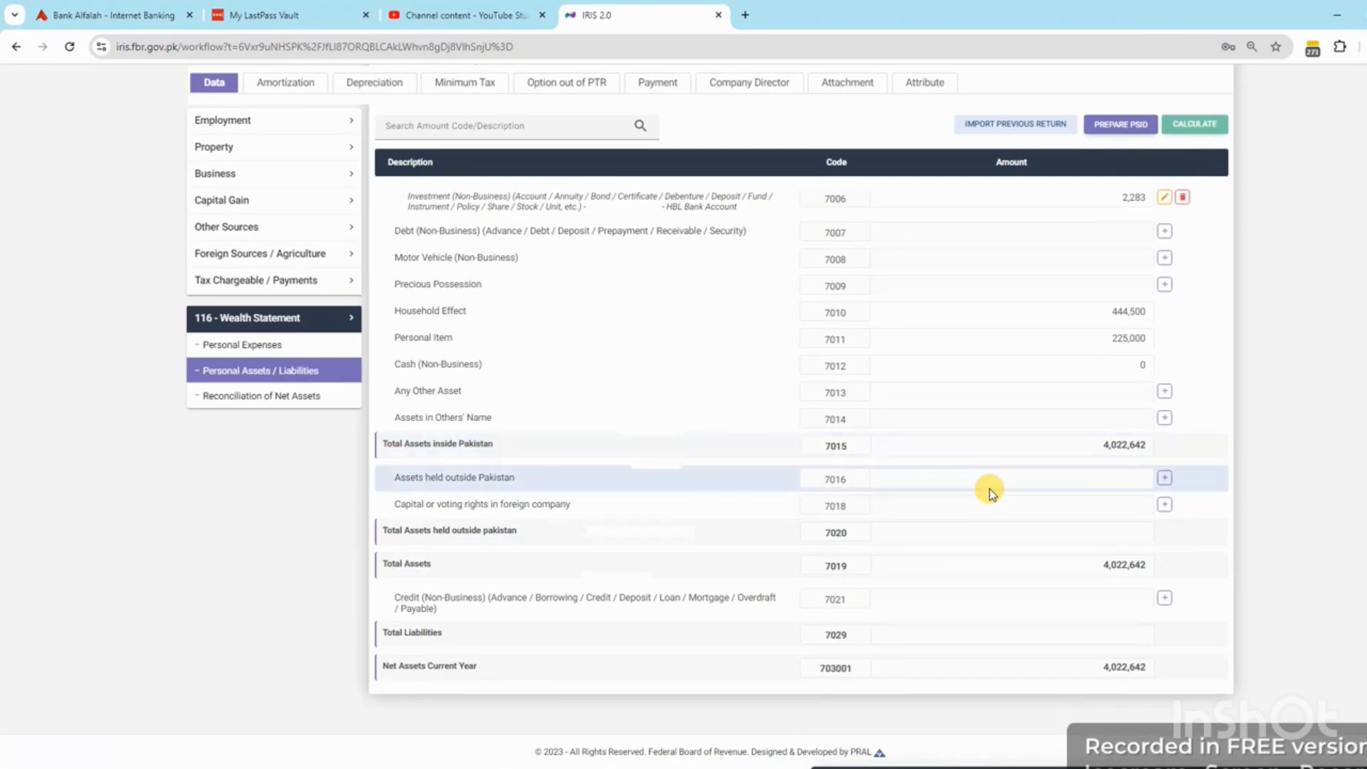
left_click(1165, 597)
Fill the Creditor field with the family-member loan label from Excel cell C39 and submit
key("alt+Tab")
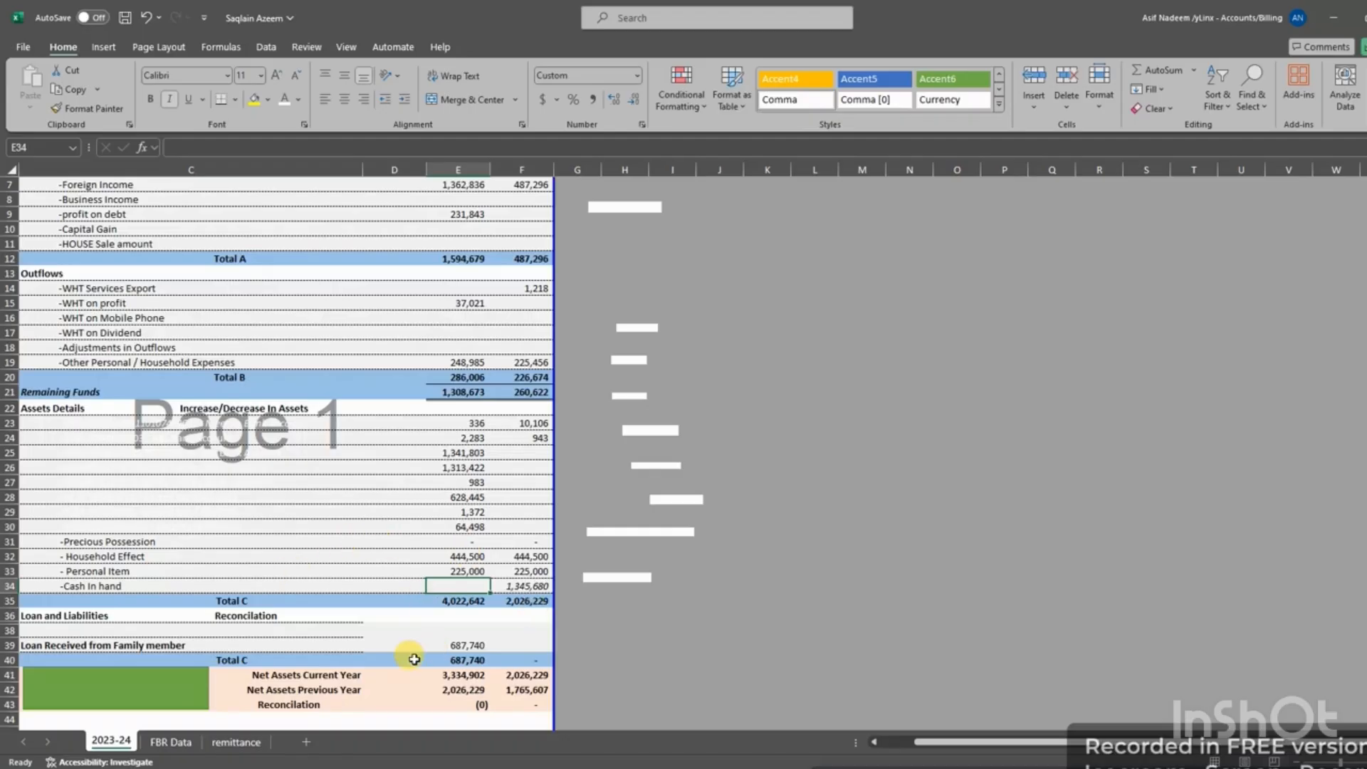
left_click(155, 645)
key("ctrl+c")
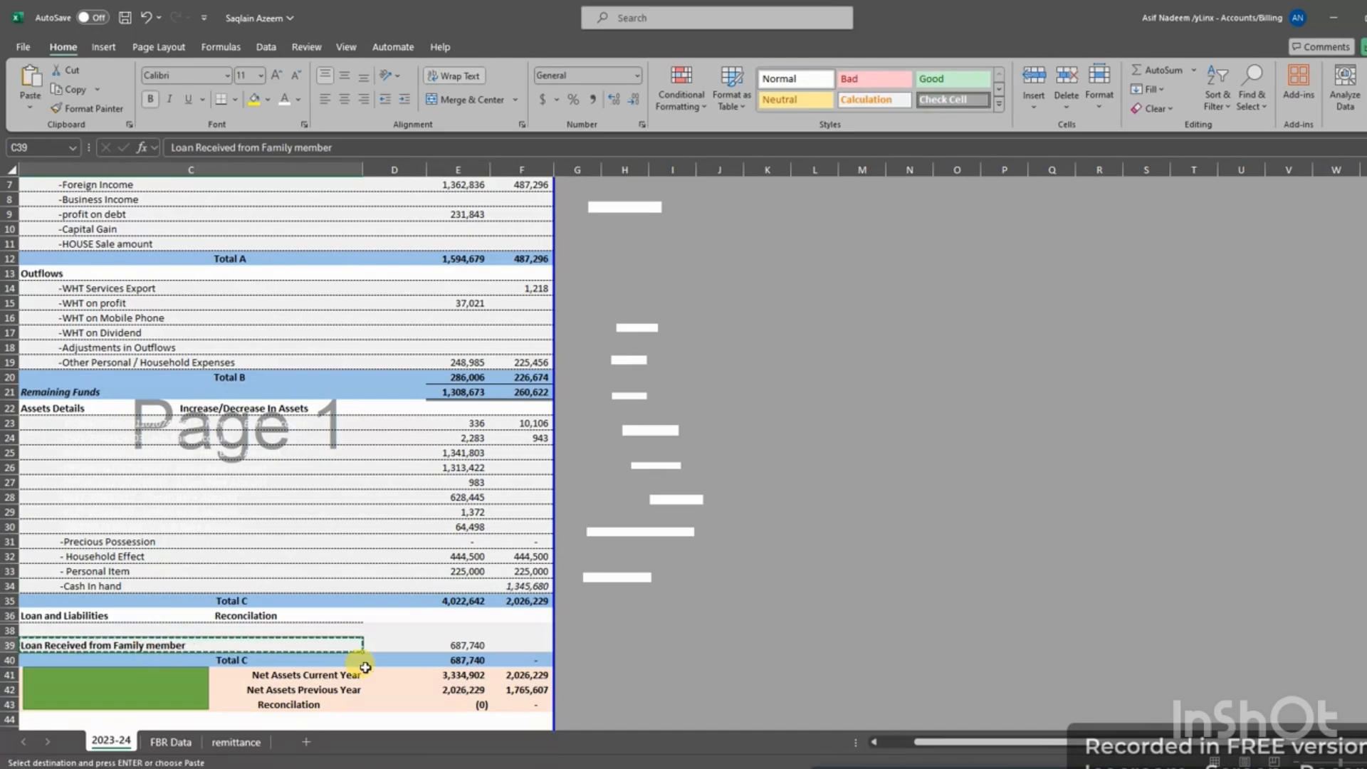
key("alt+Tab")
key("ctrl+v")
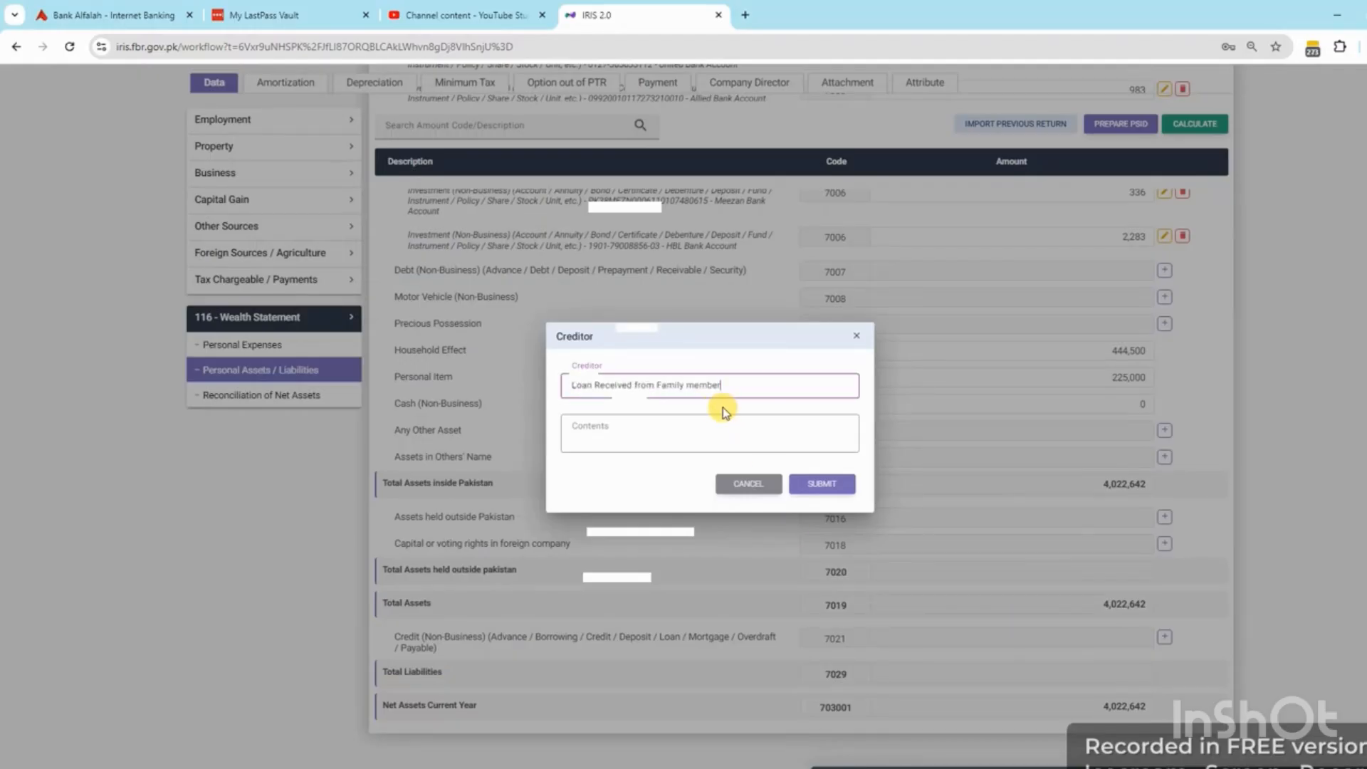
double_click(688, 385)
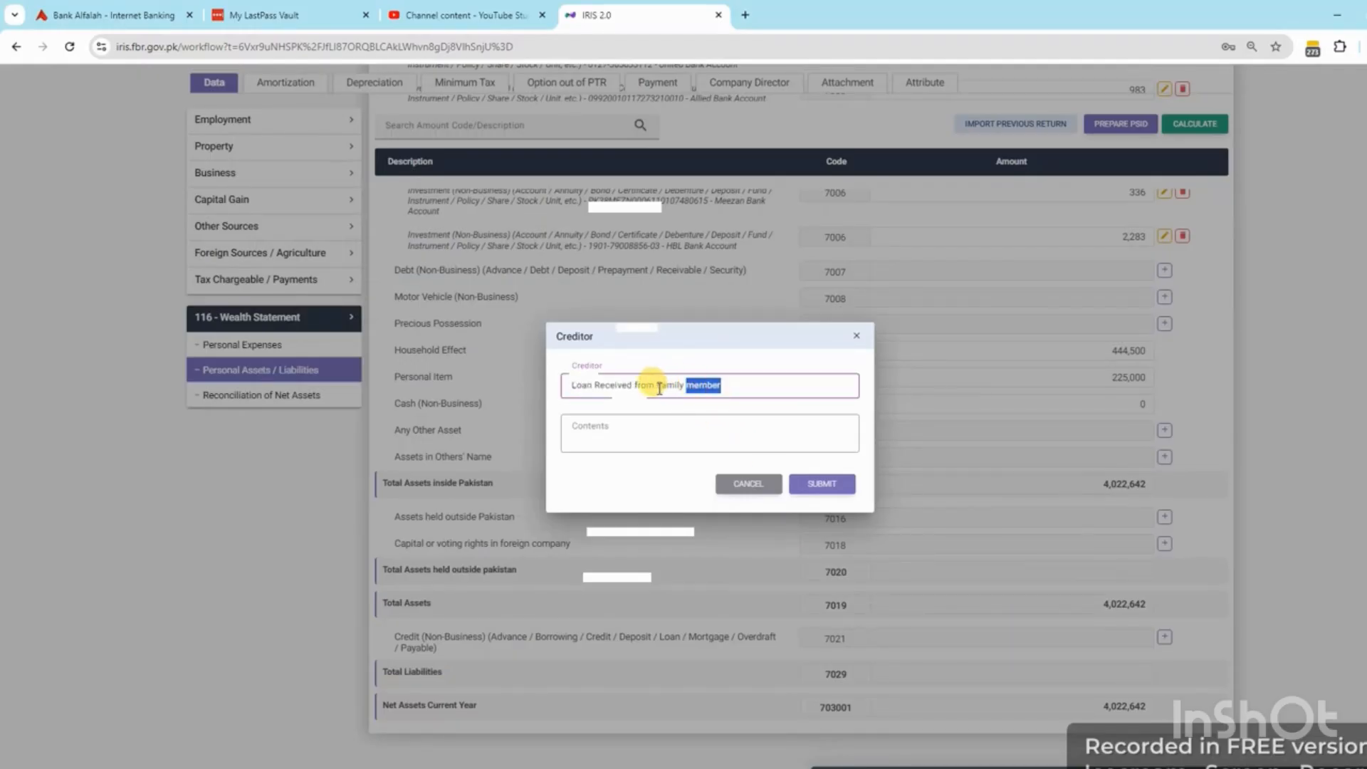
left_click_drag(655, 384, 702, 425)
left_click(816, 487)
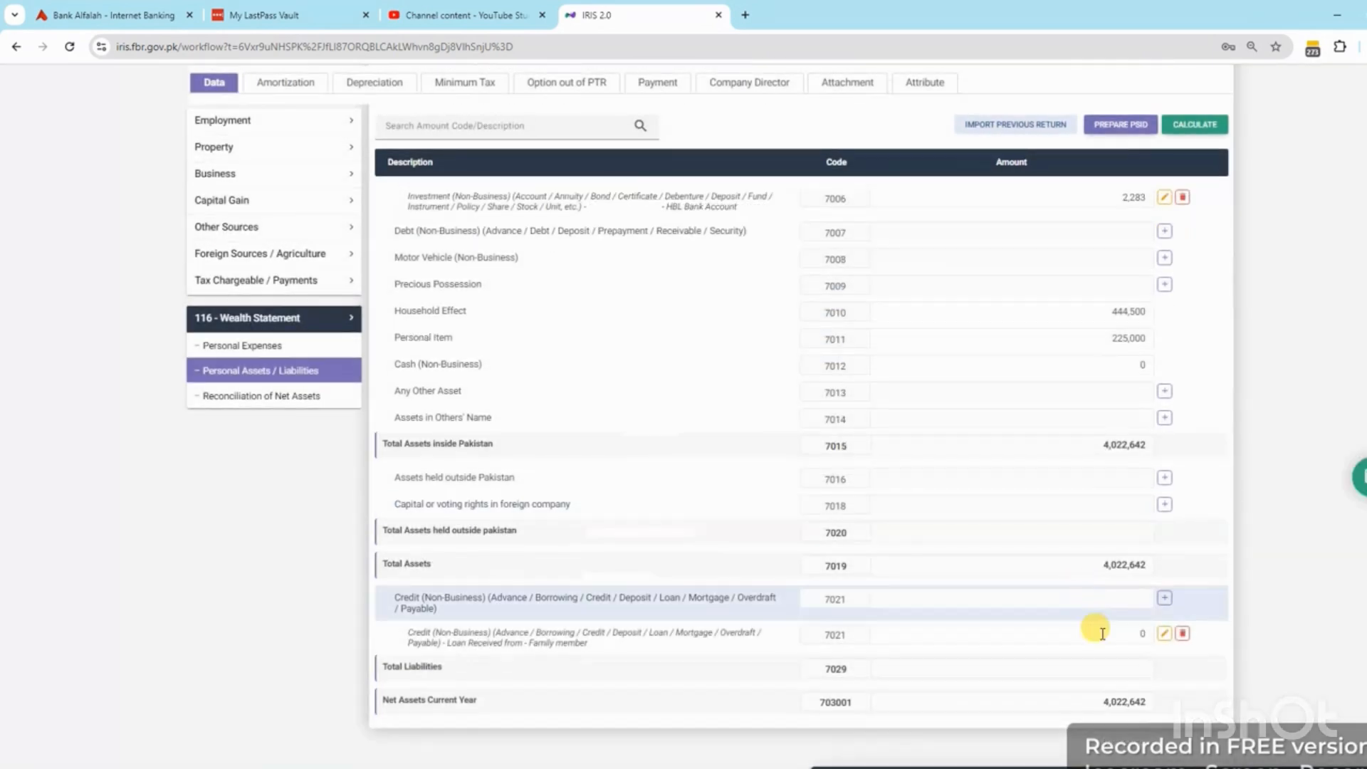
Enter the 687,740 unreconciled amount as the family loan's Amount, then reopen the reconciliation
left_click(1101, 635)
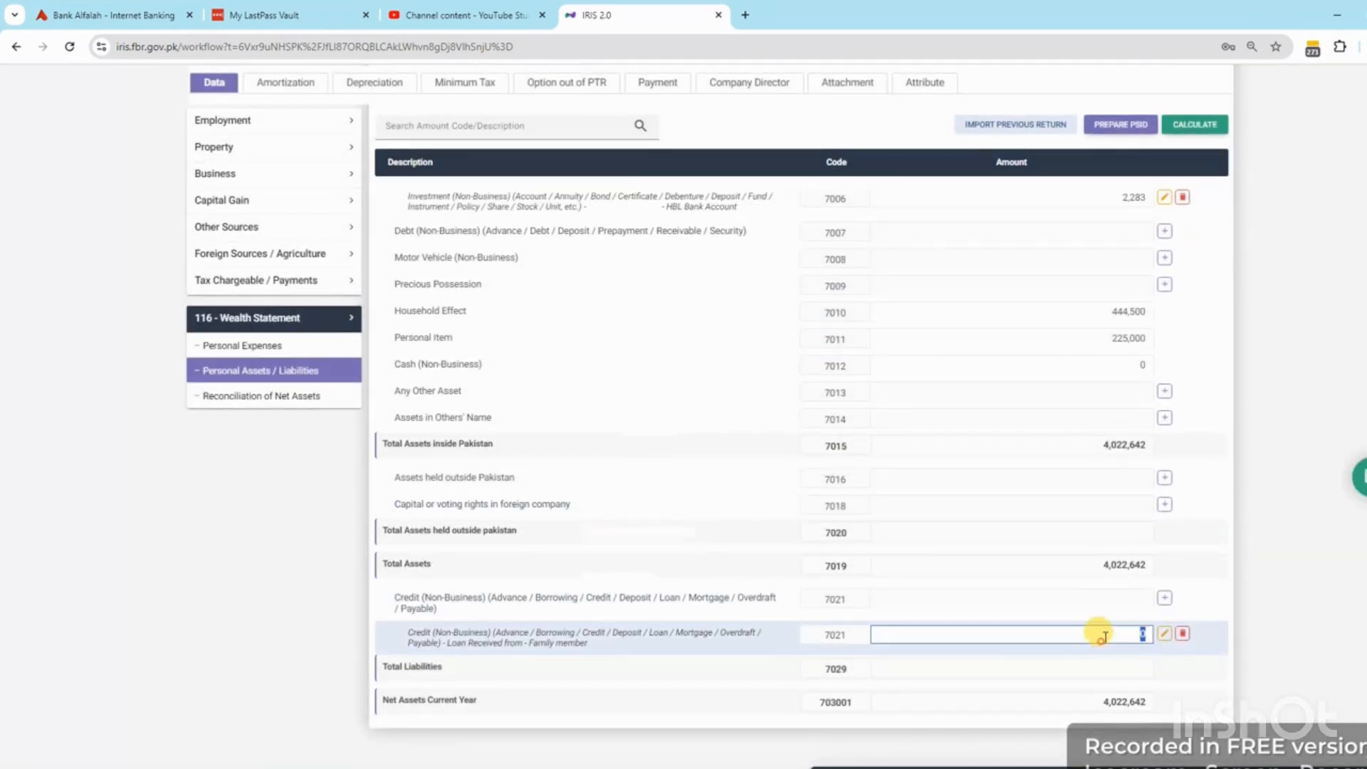
left_click(262, 396)
scroll(1211, 570, "down", 3)
left_click(1122, 681)
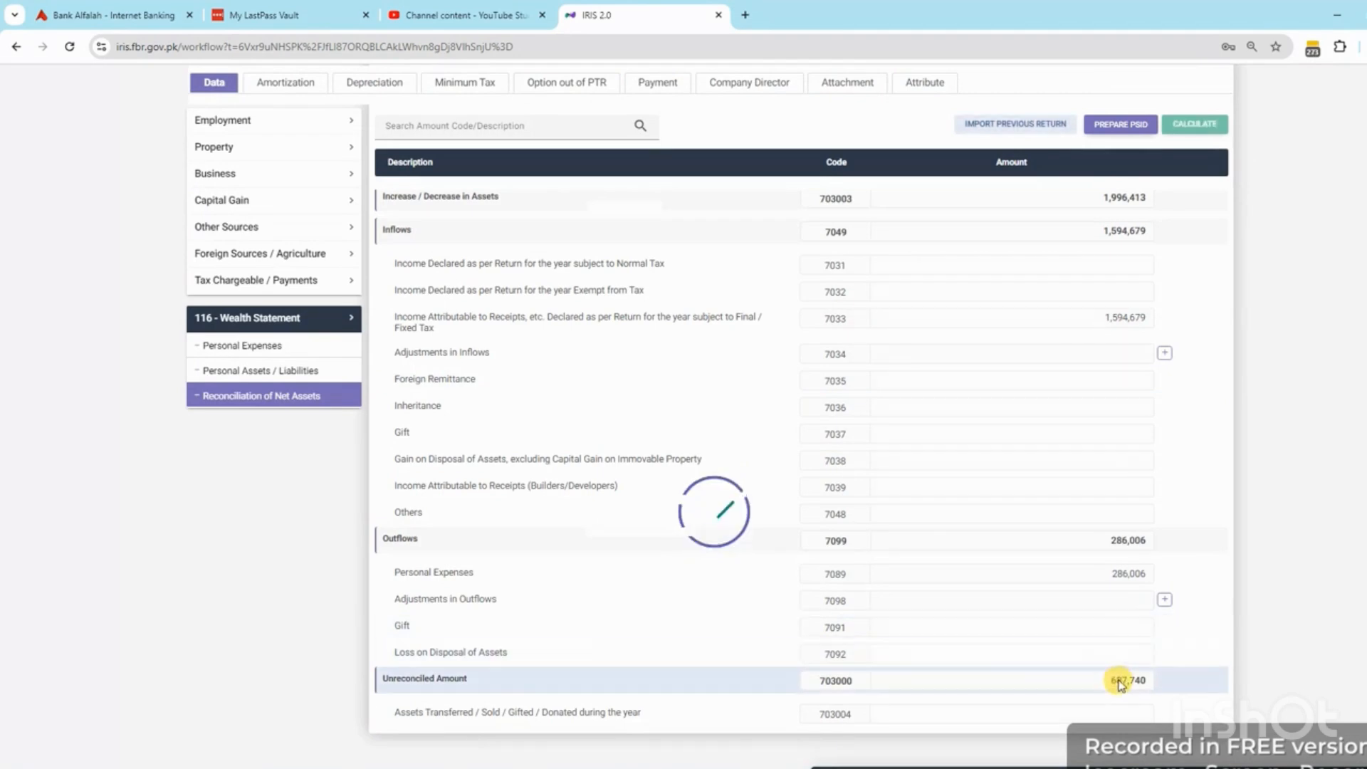
left_click(214, 369)
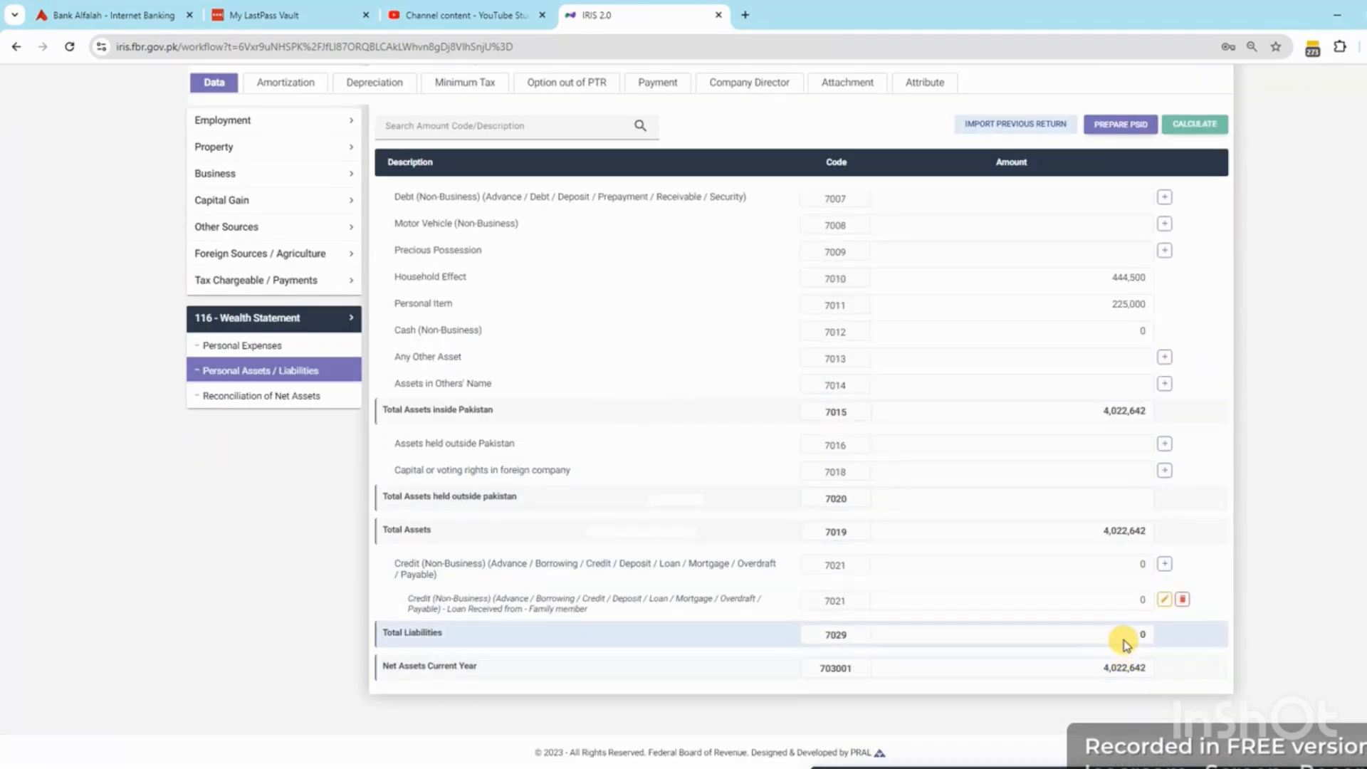
left_click(1108, 598)
key("ctrl+v")
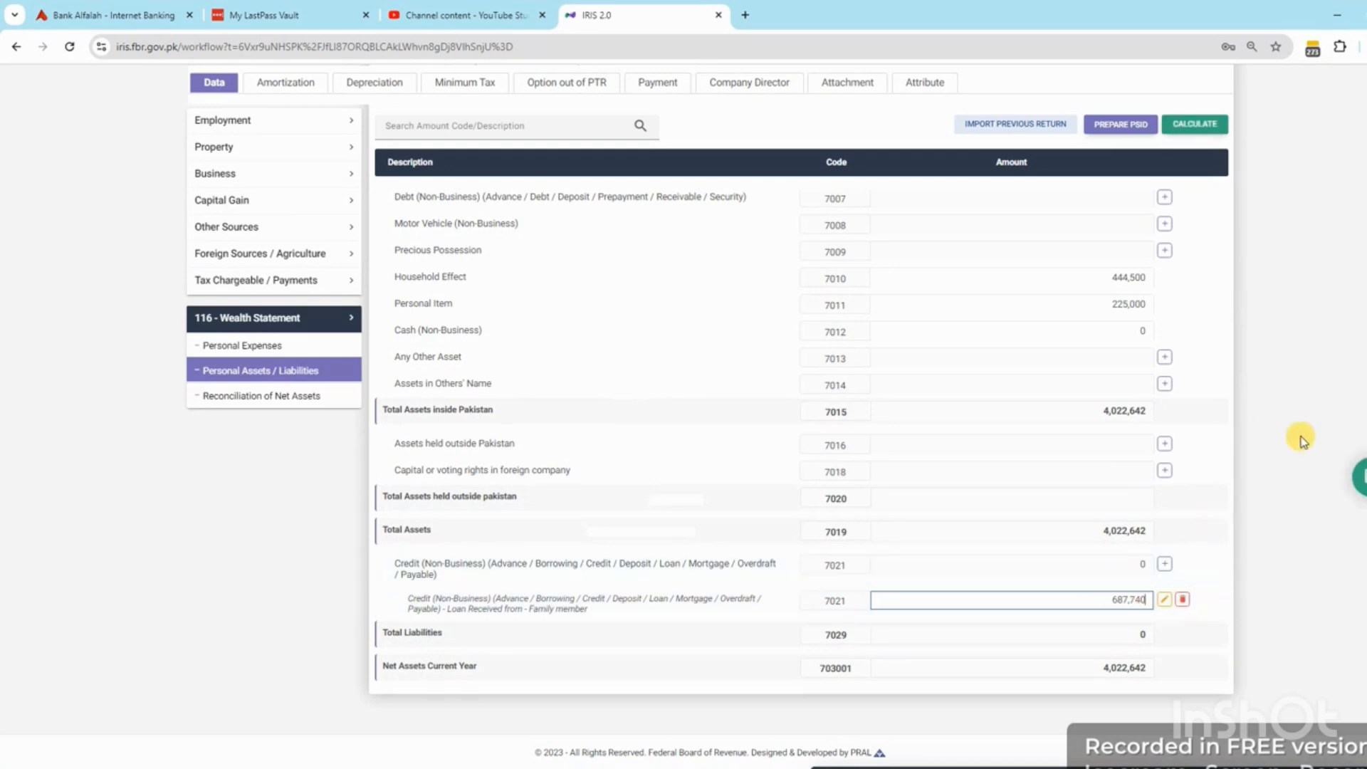
key("Return")
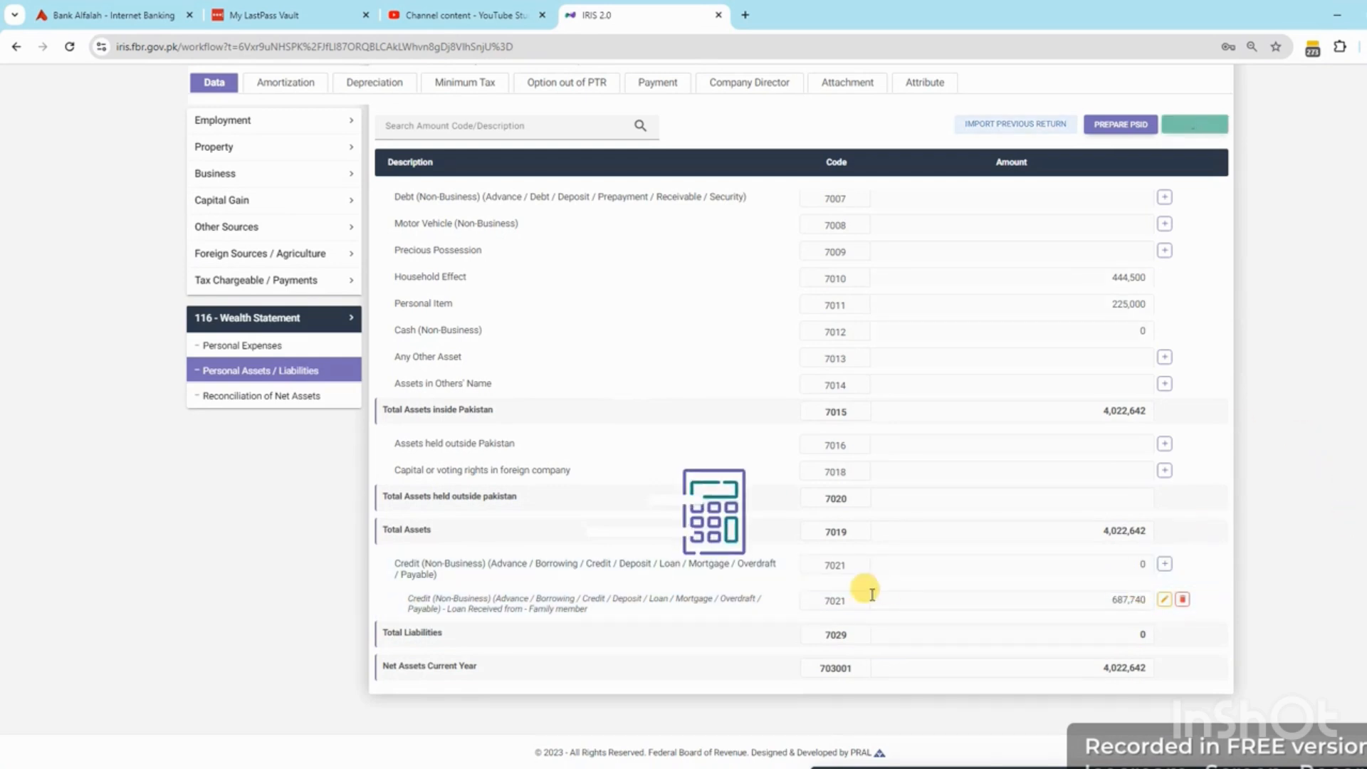
left_click(262, 396)
Scroll the Reconciliation of Net Assets page to confirm the Unreconciled Amount is 0
scroll(947, 502, "up", 3)
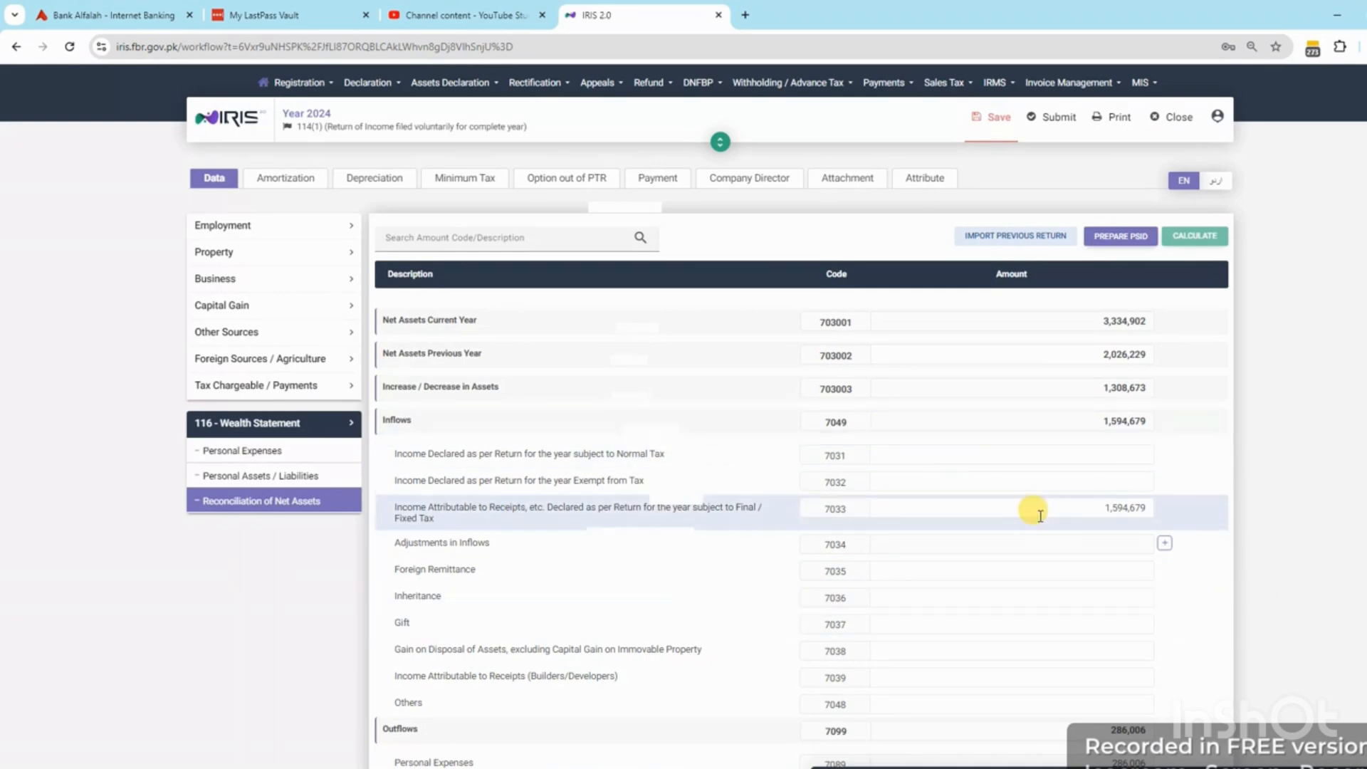
scroll(1041, 519, "down", 3)
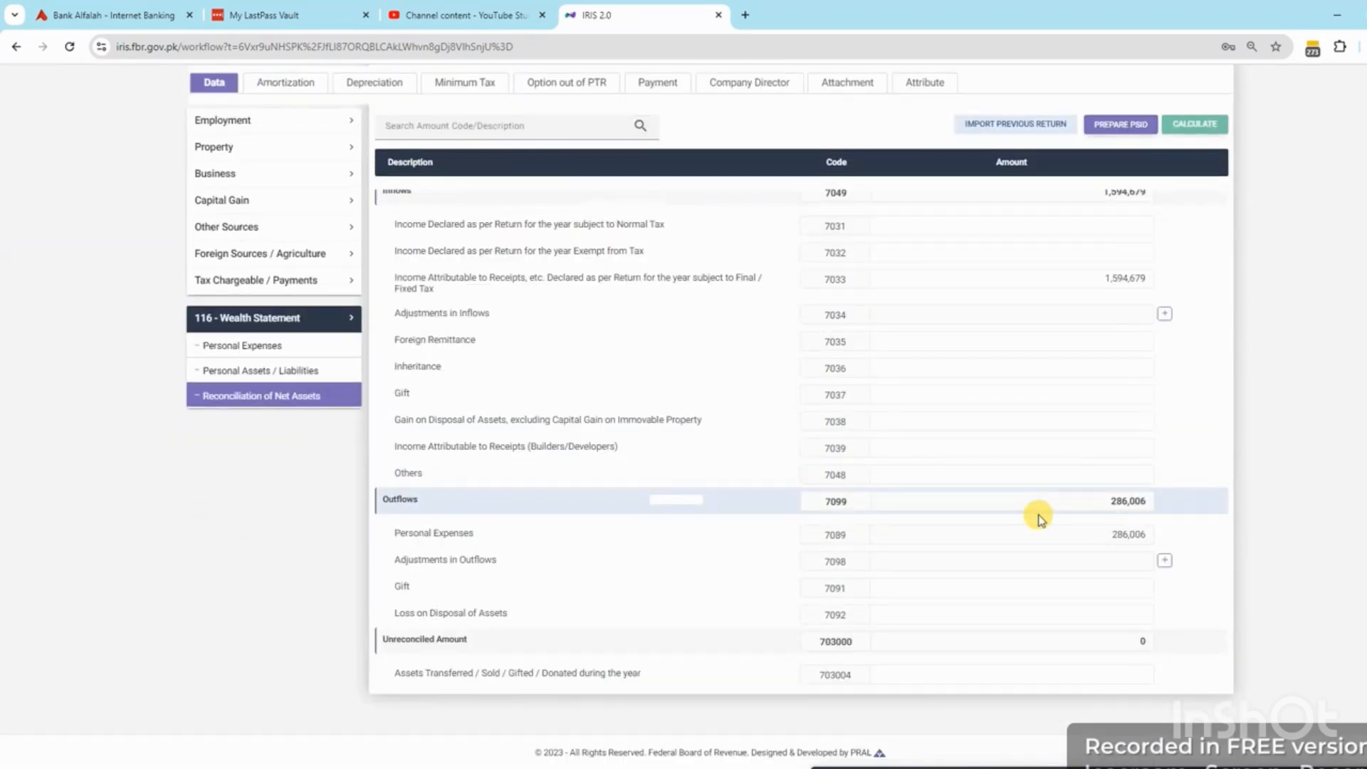